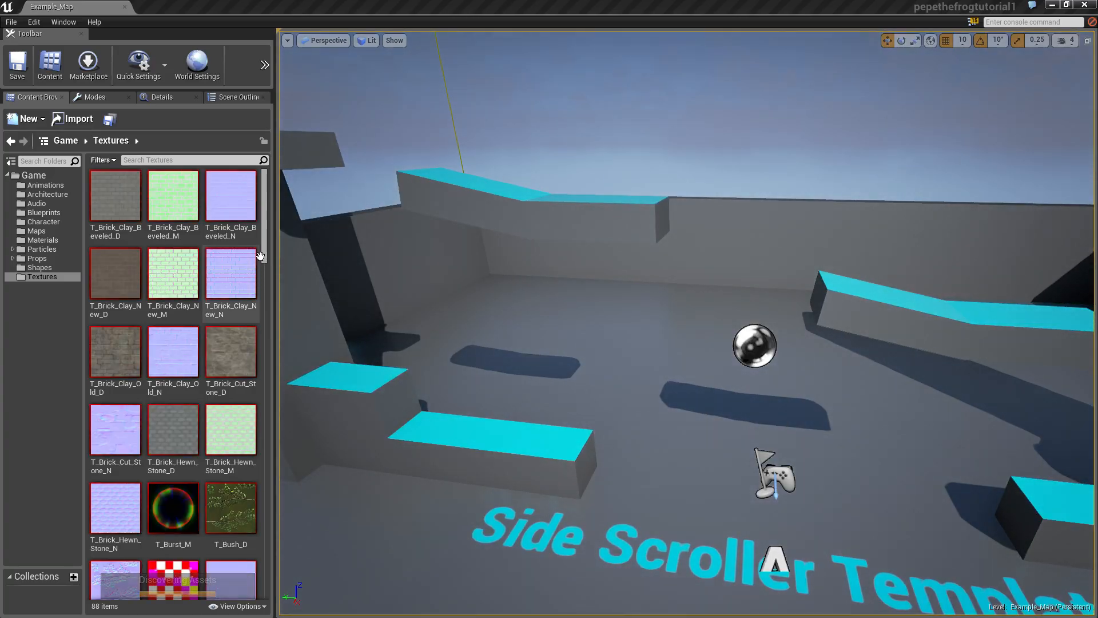
drag(264, 234, 286, 547)
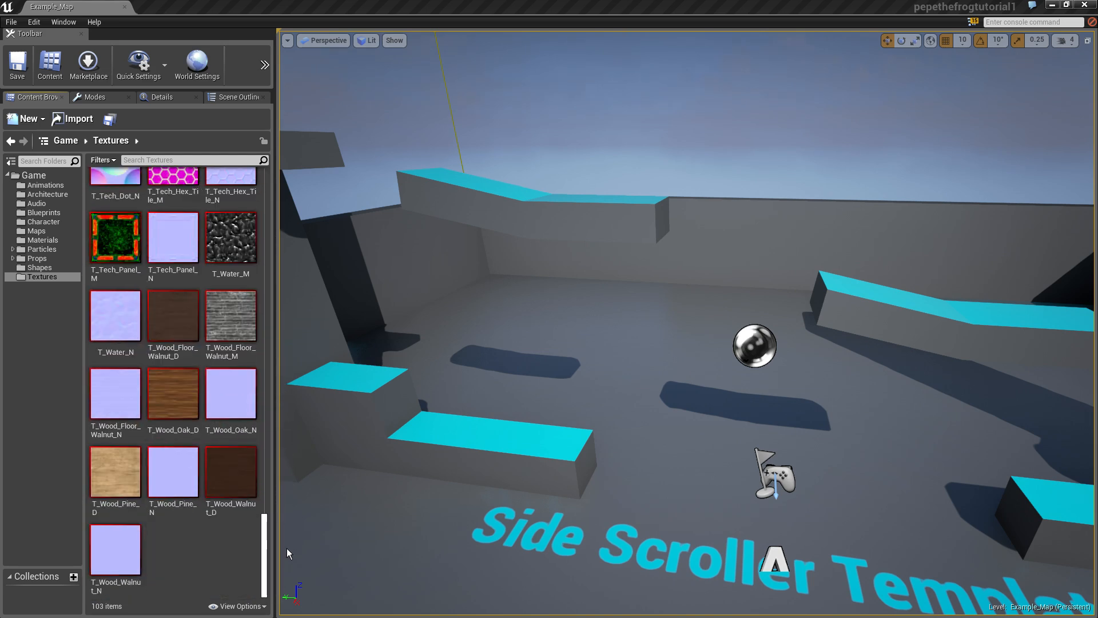
right_click(173, 560)
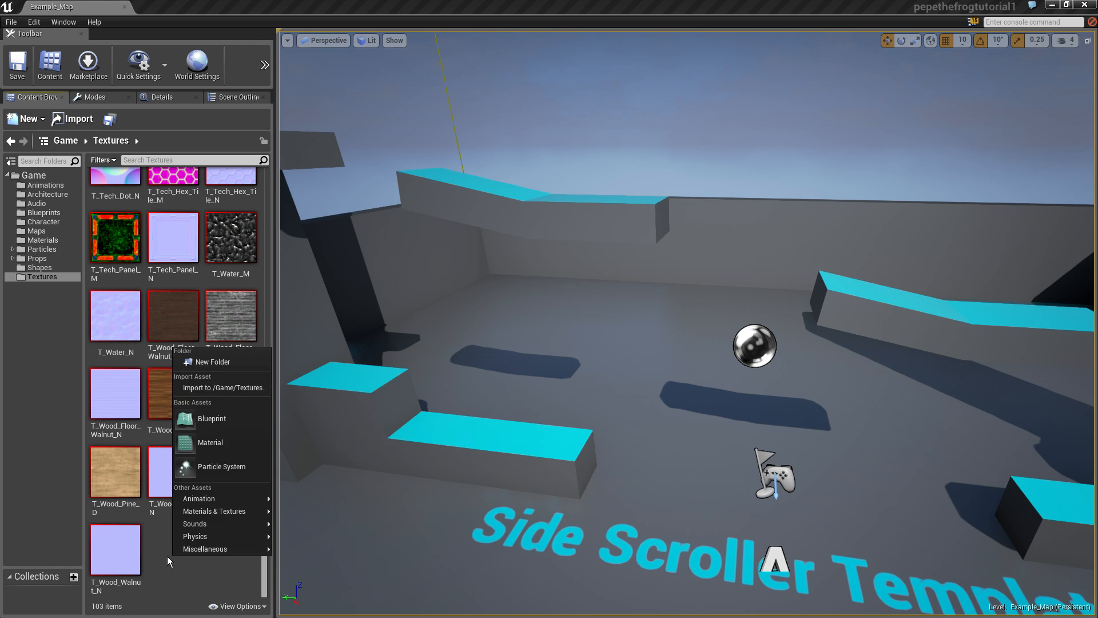
click(161, 557)
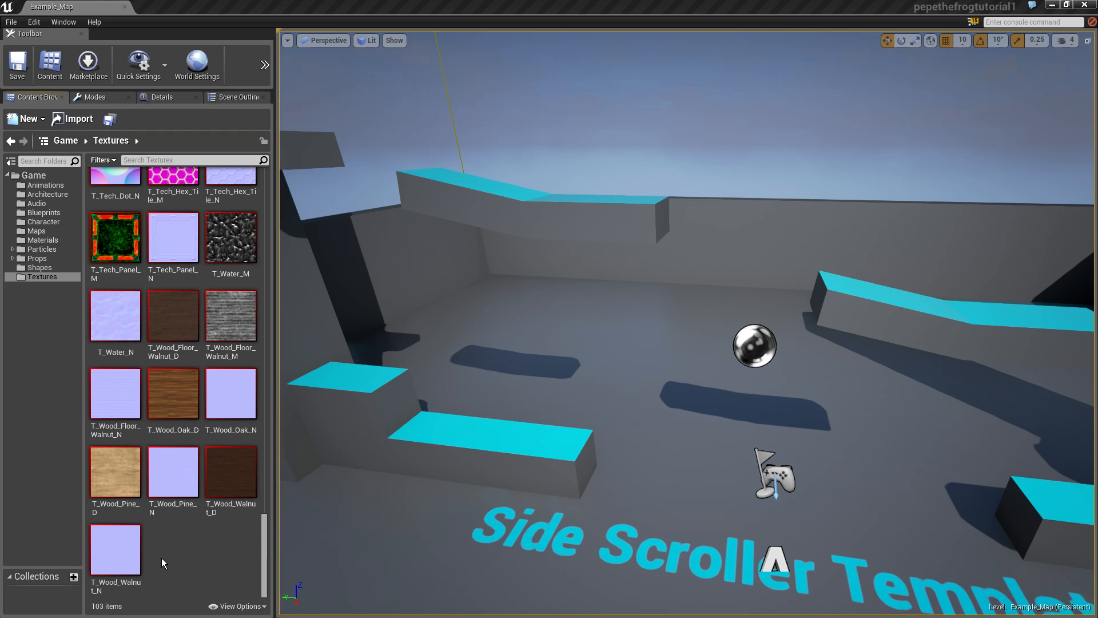
right_click(175, 552)
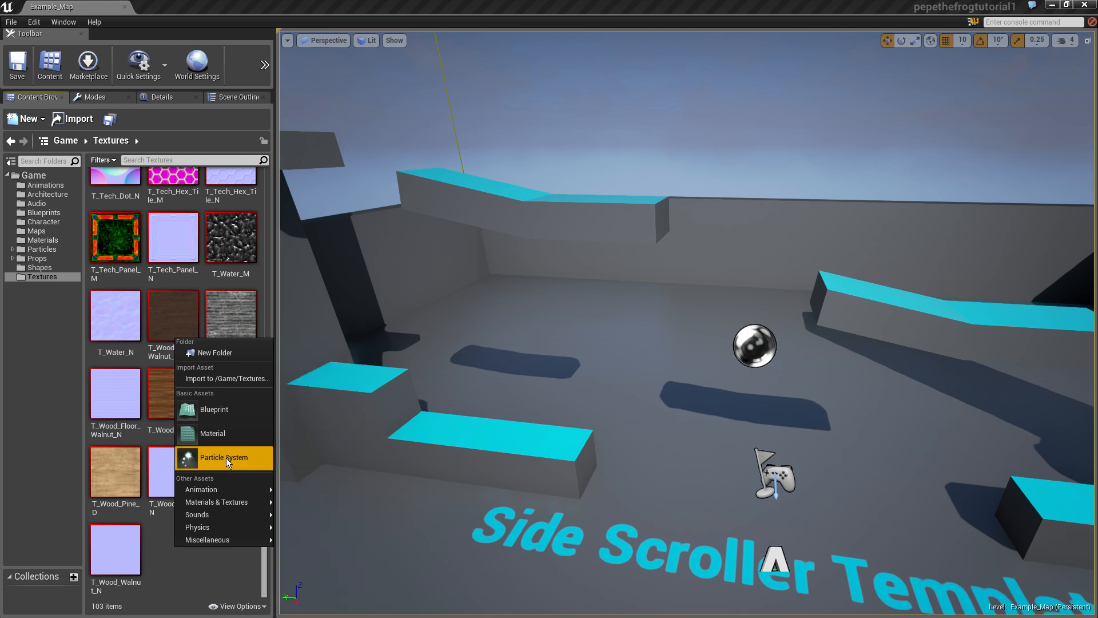
Step: Create a new Particle System in the Particles folder and name it P_test1
click(53, 249)
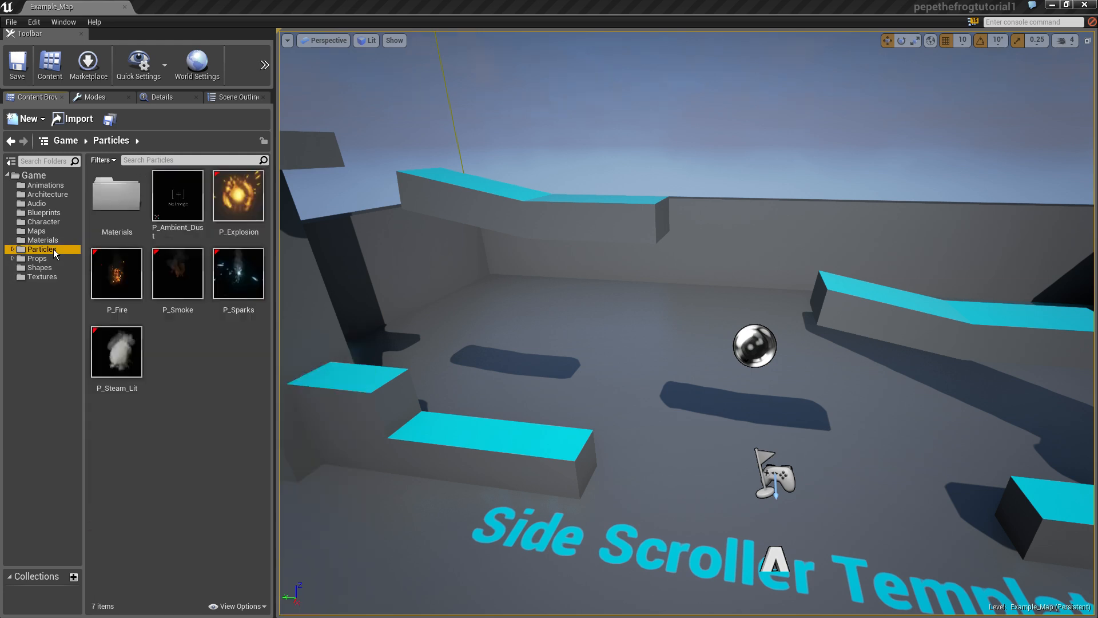
right_click(171, 351)
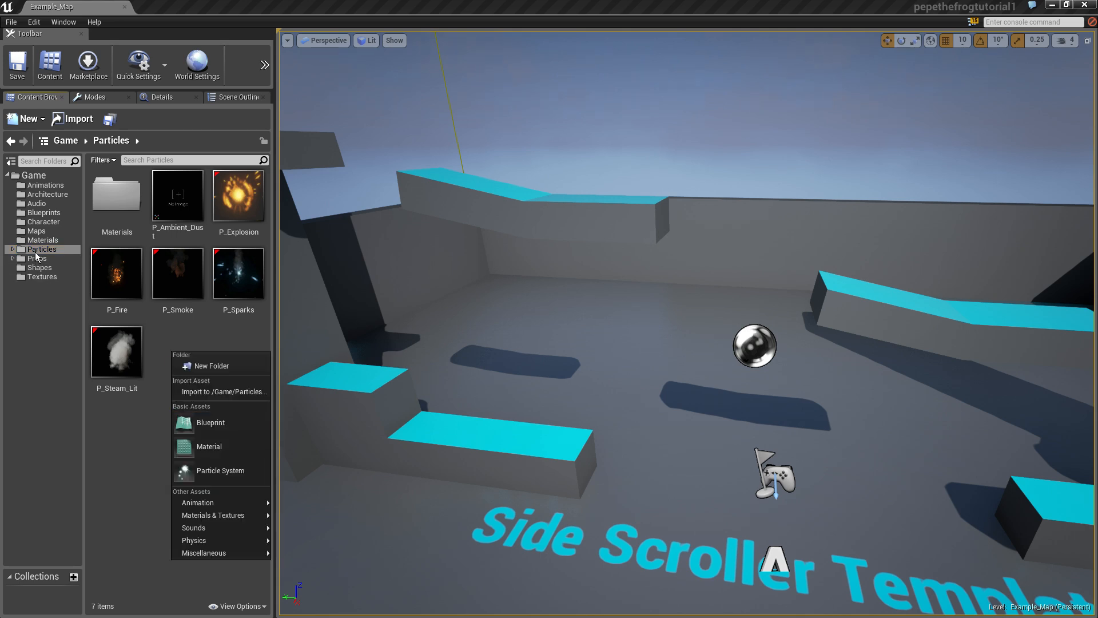
right_click(173, 346)
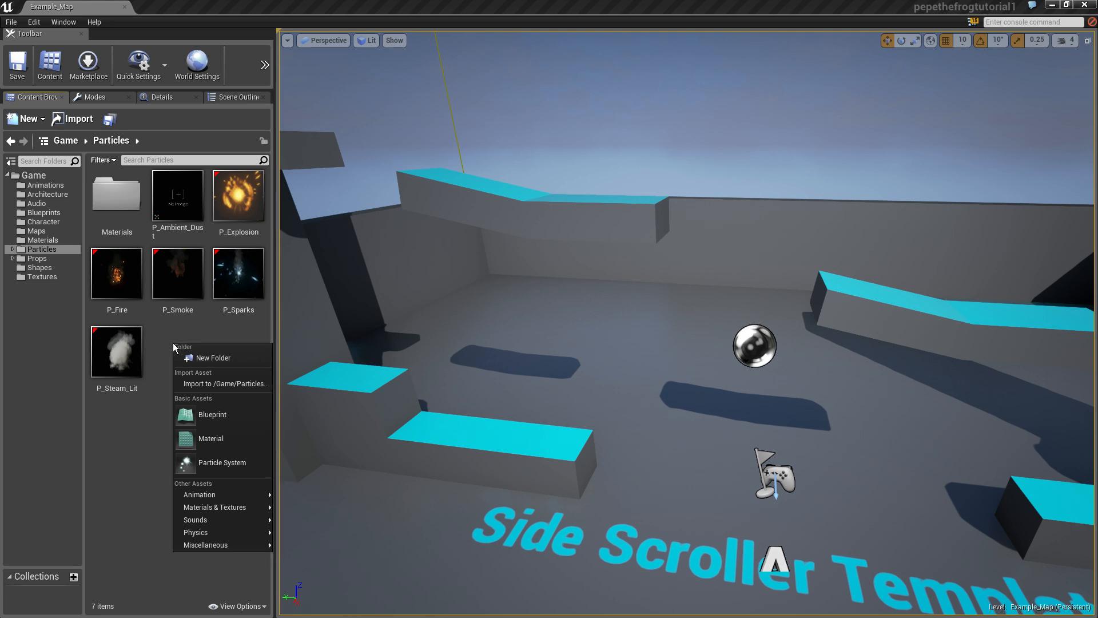
click(223, 465)
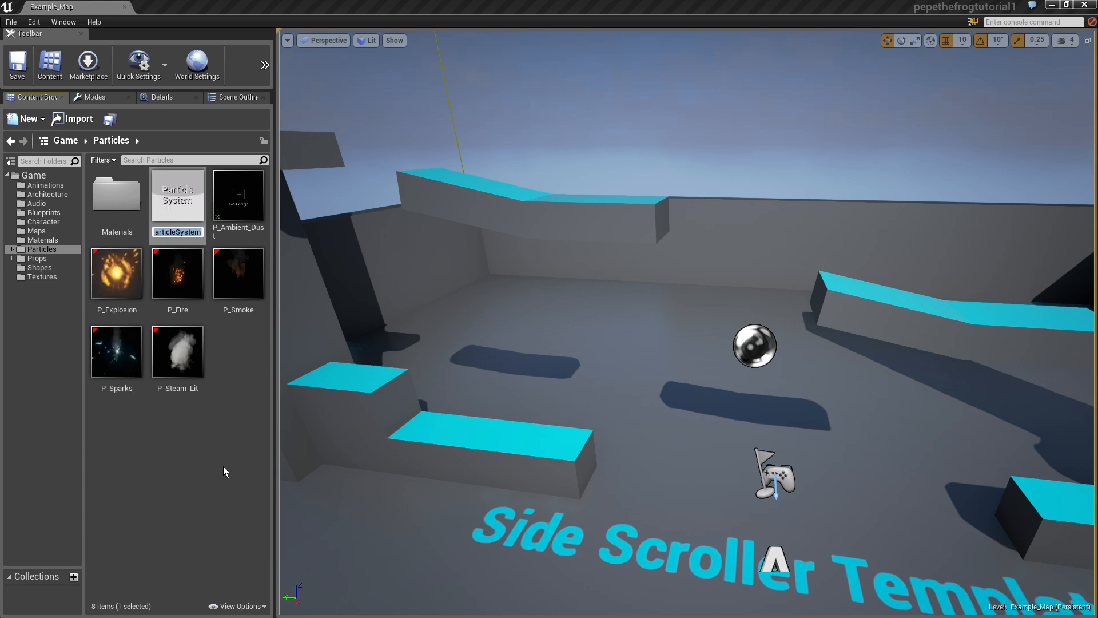
text(P_)
text(test1)
key(Return)
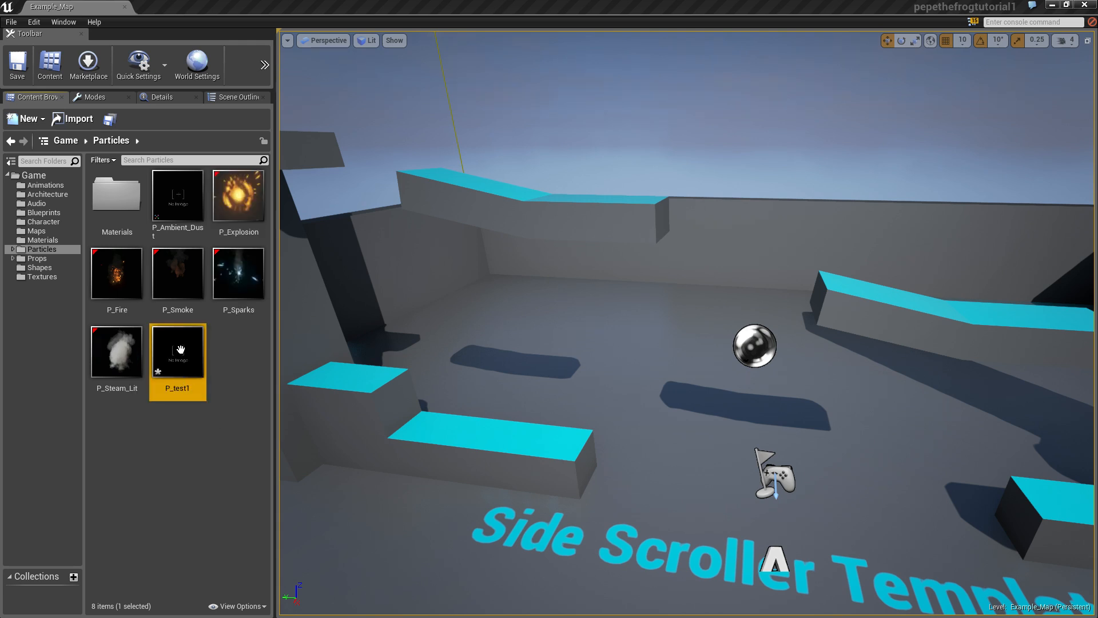
Step: Rename the new particle system as P_stars
key(F2)
text(P_)
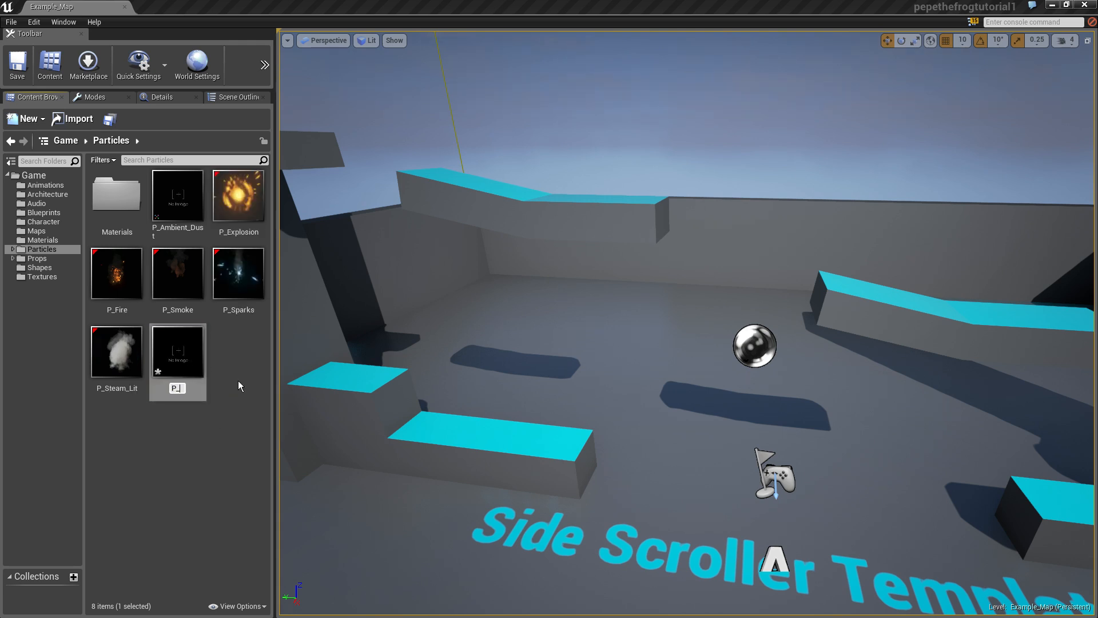
text(stars)
key(Return)
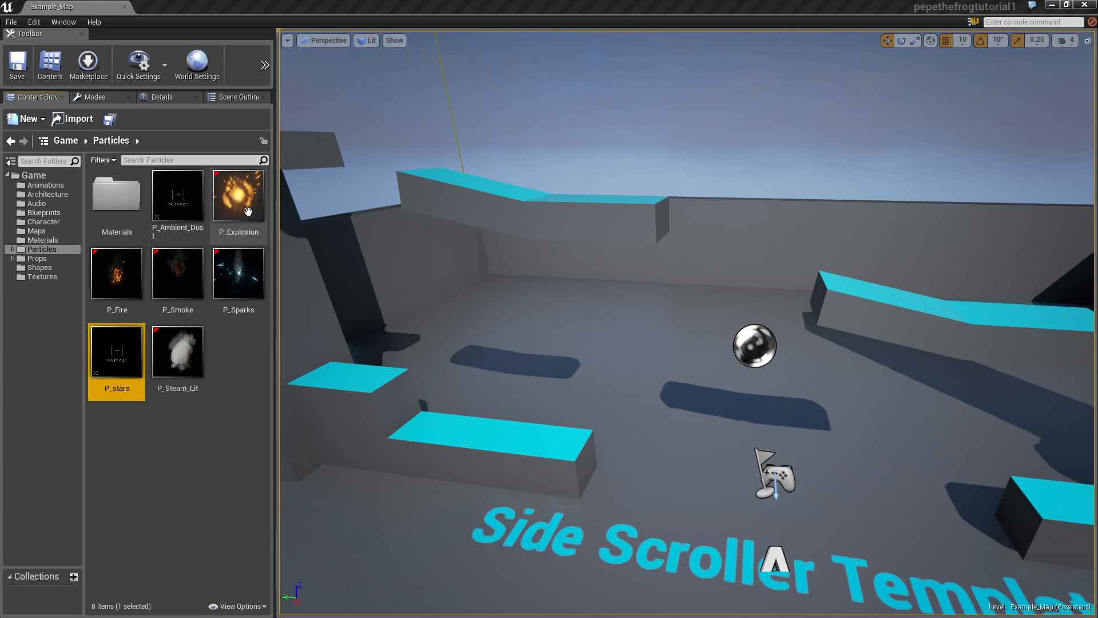
Step: Open the P_stars particle system, examine the material choices of its emitter's Required module, and close the particle editor
double_click(127, 363)
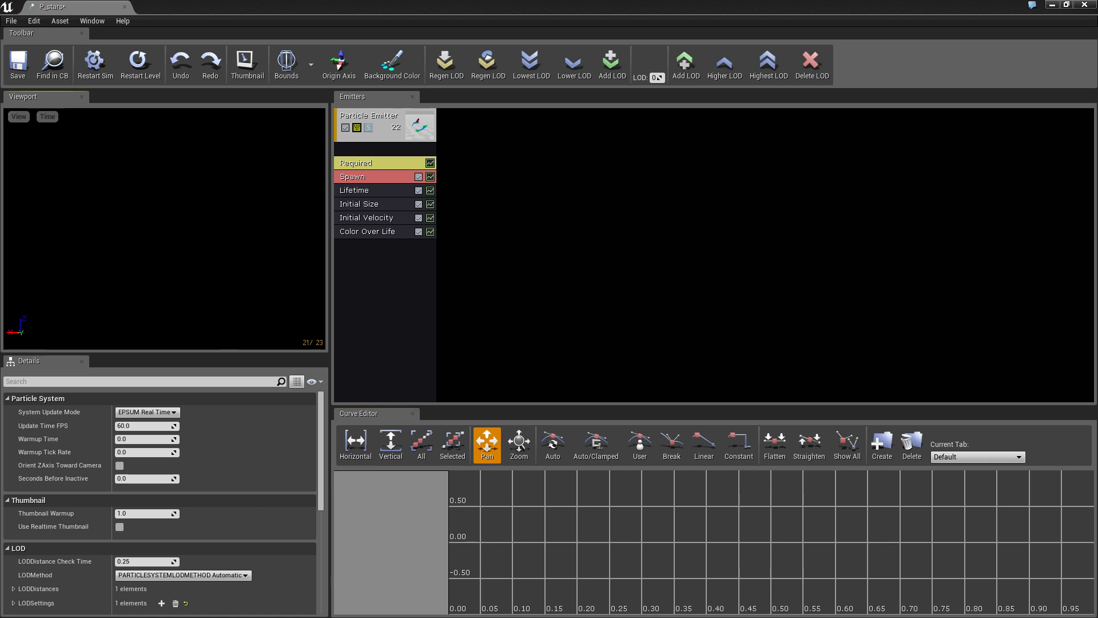
drag(164, 229, 162, 201)
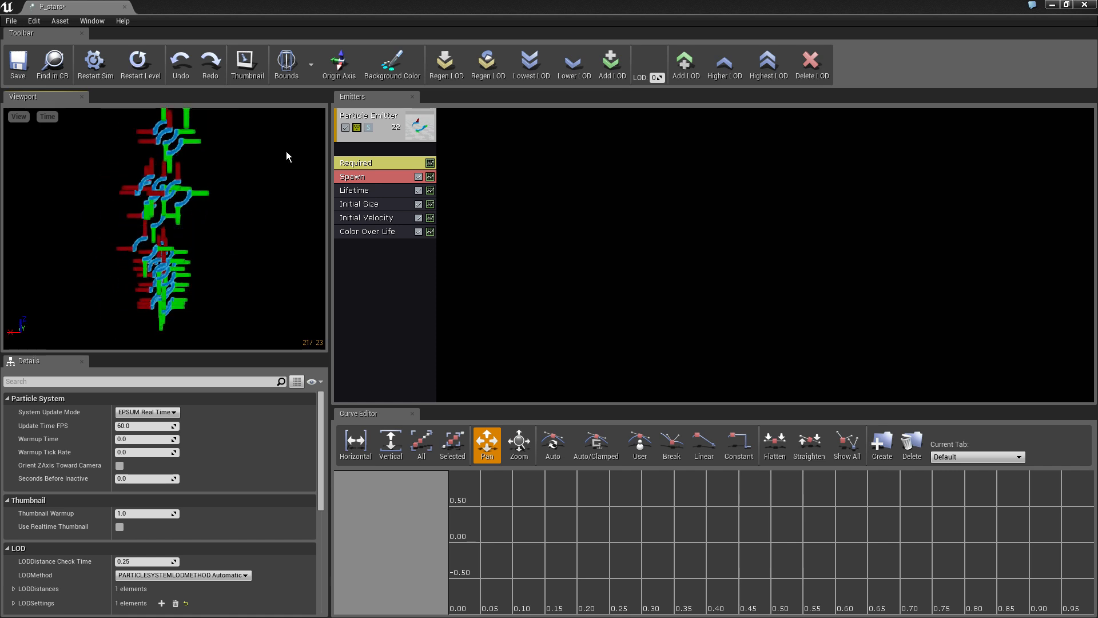
click(382, 164)
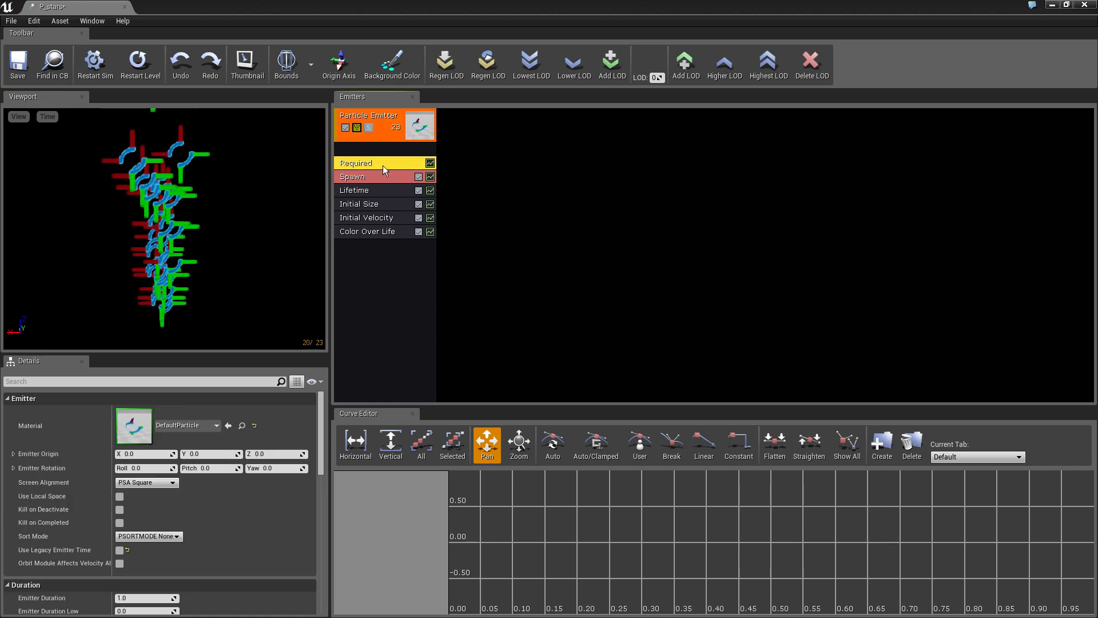
click(181, 425)
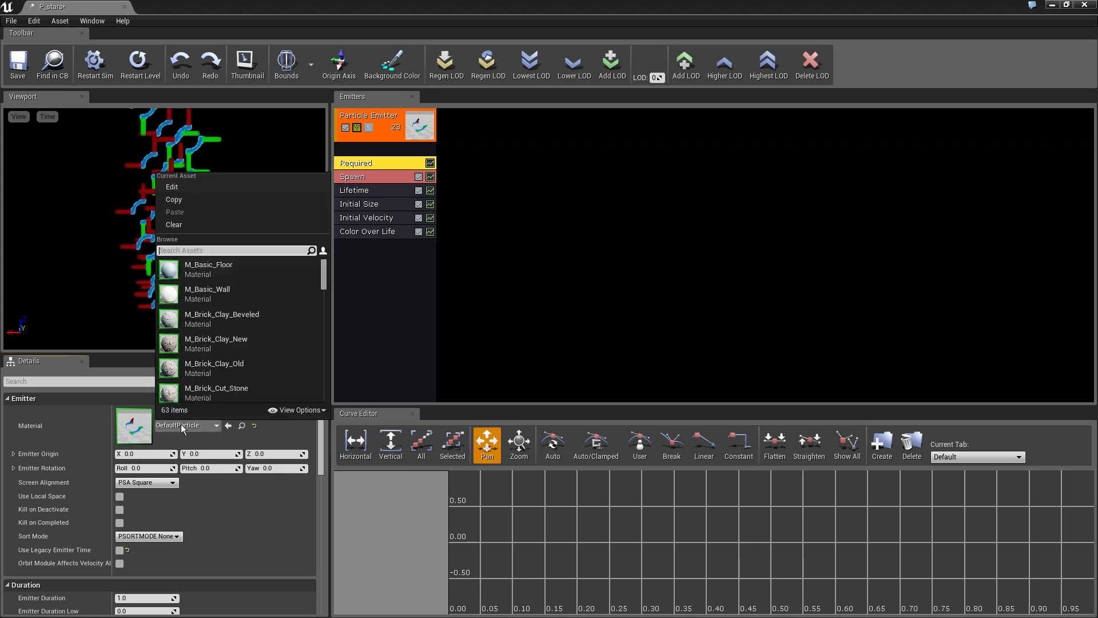
mouse_move(320, 279)
mouse_down()
mouse_move(328, 395)
mouse_move(323, 267)
mouse_up()
click(390, 307)
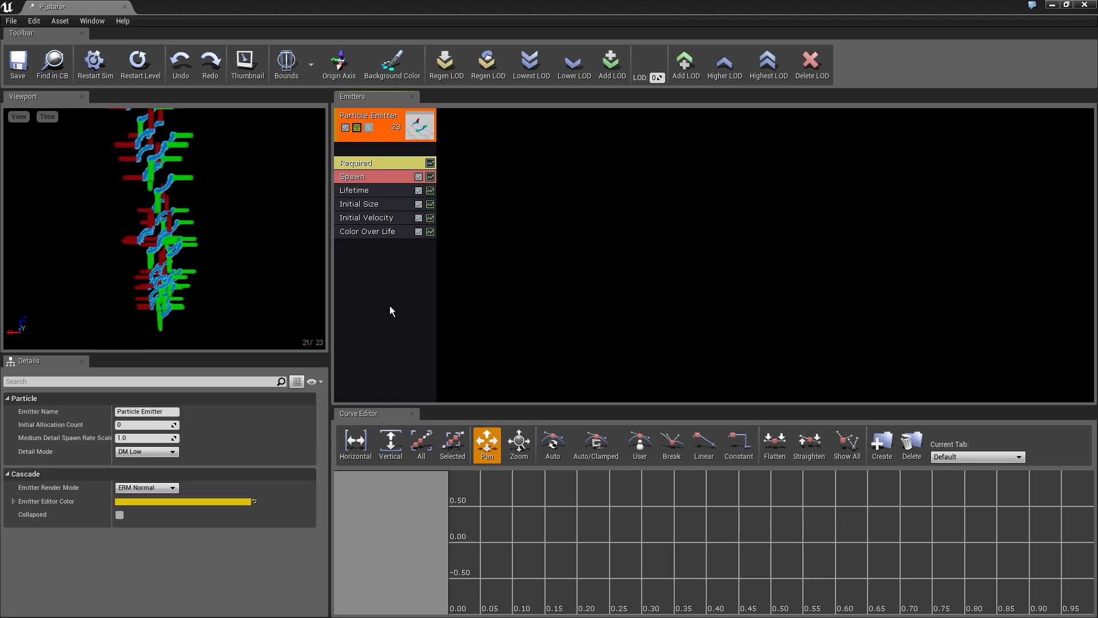
middle_click(61, 12)
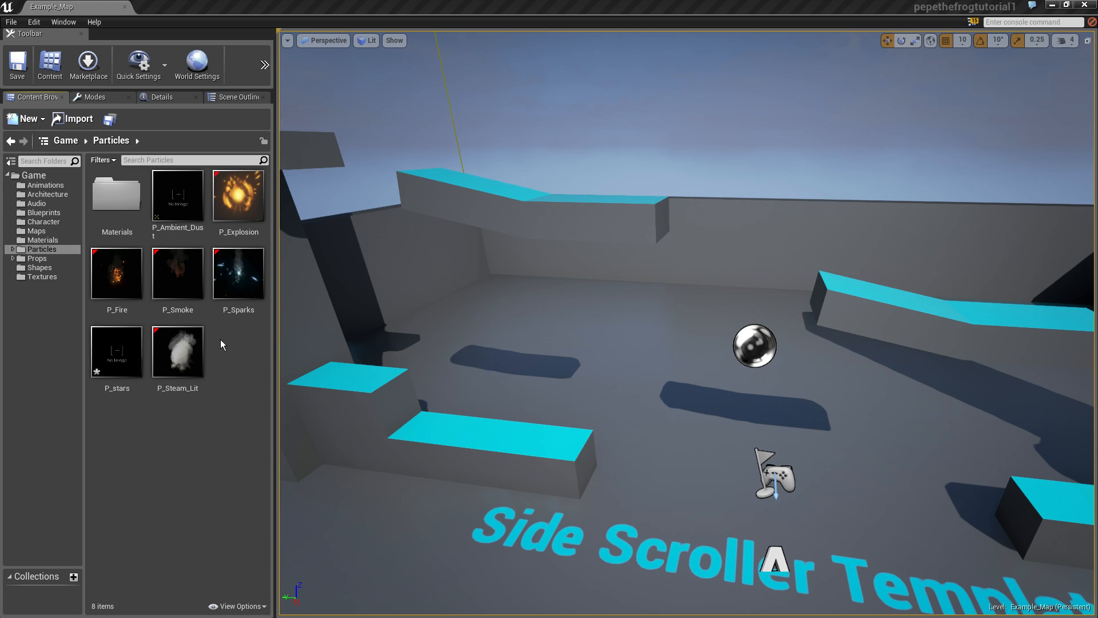
Step: Go to the project's Textures folder and find empty space at the end of its assets
click(26, 276)
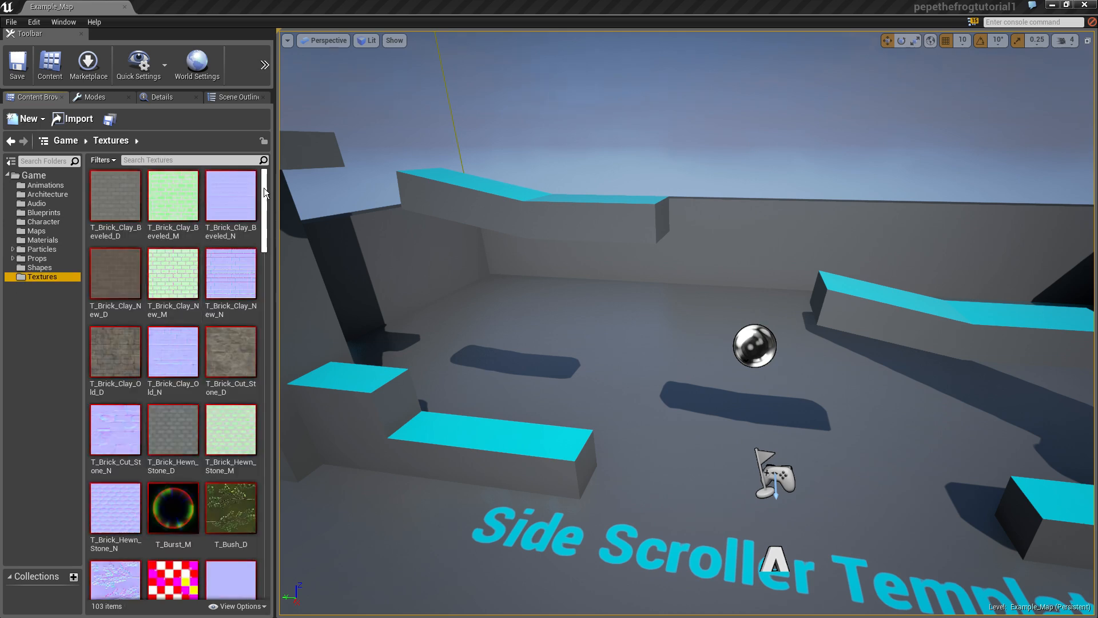
drag(265, 188, 283, 546)
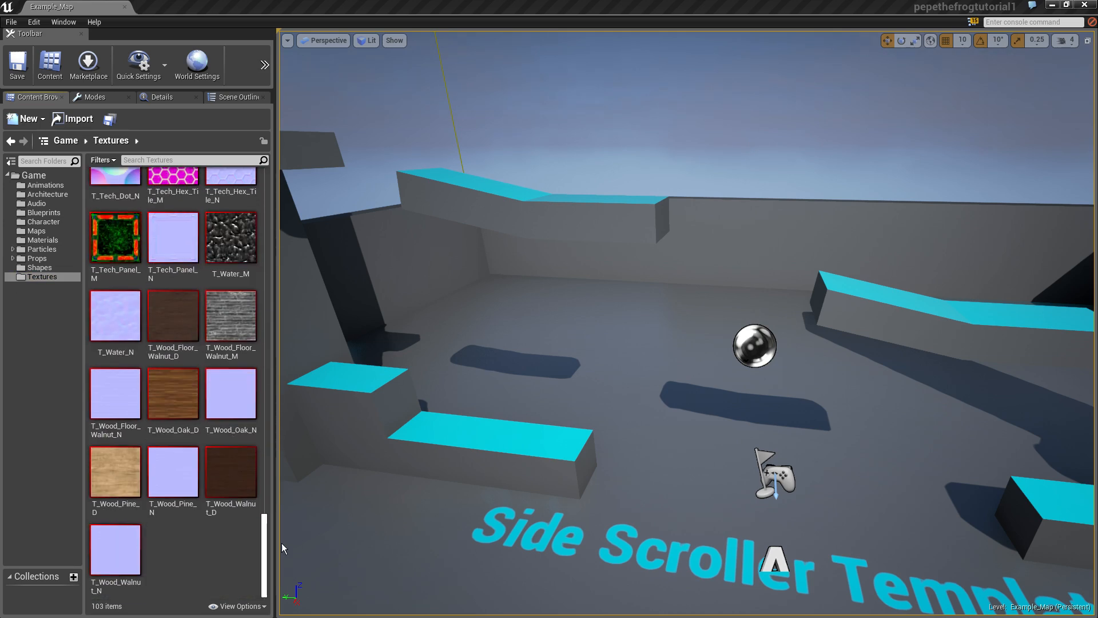
right_click(178, 543)
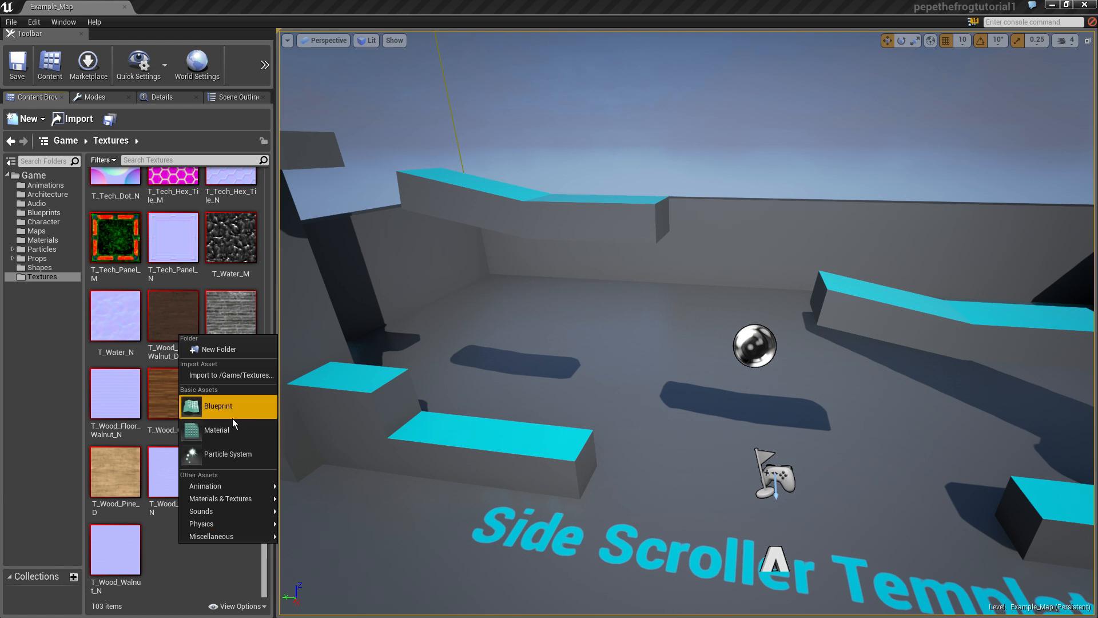
click(234, 375)
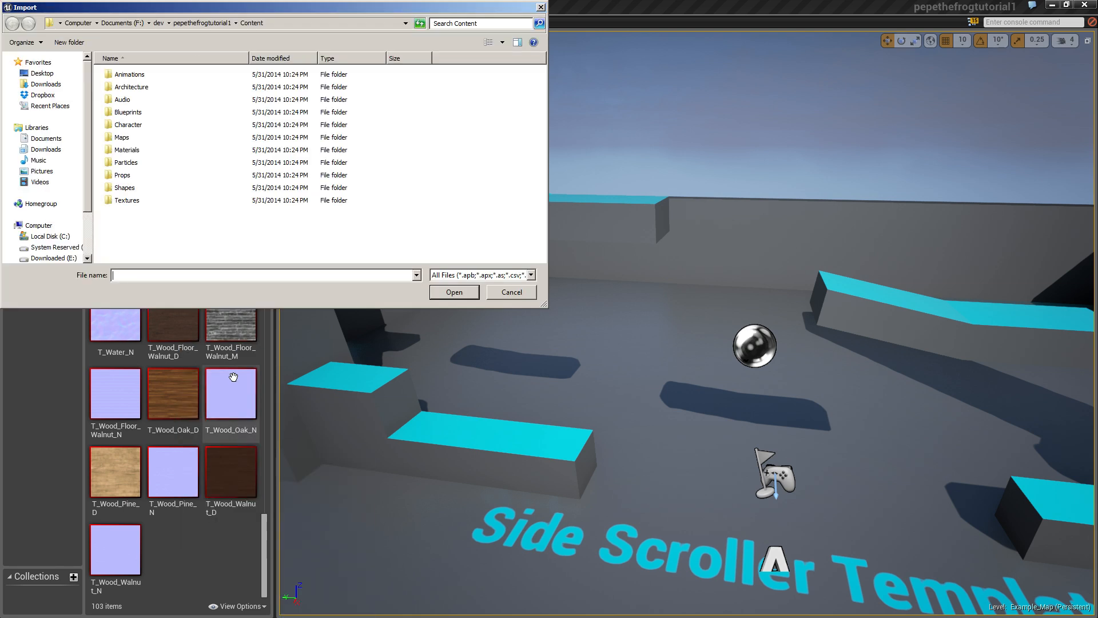
click(496, 293)
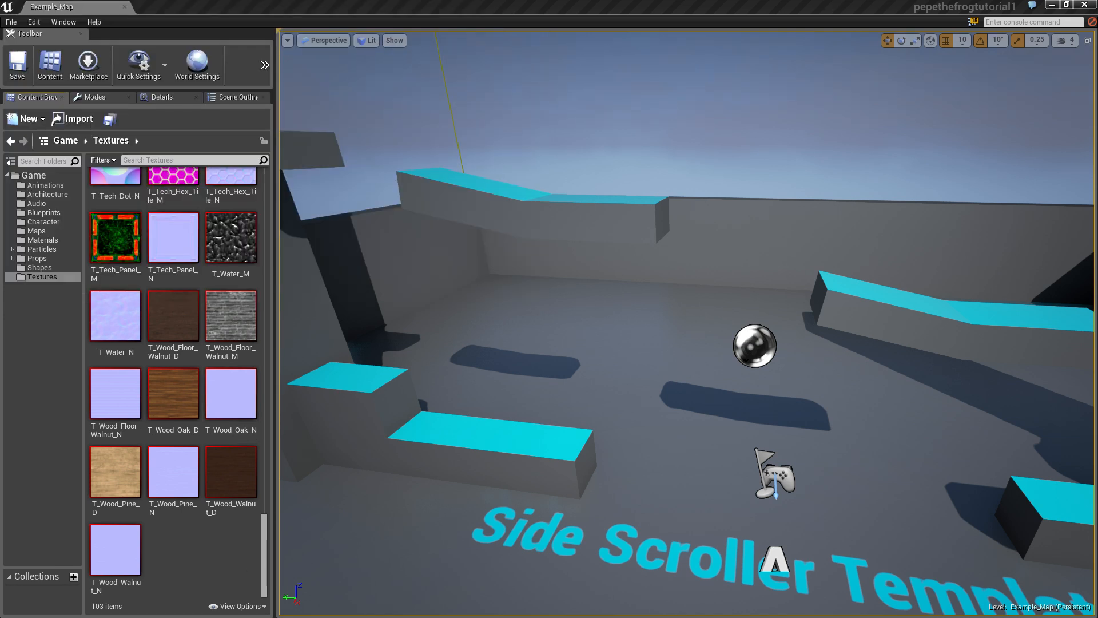
Step: Switch to the file explorer window and import Star2.png from the robots project's Particles folder into the Textures folder
key(alt+Tab)
click(839, 398)
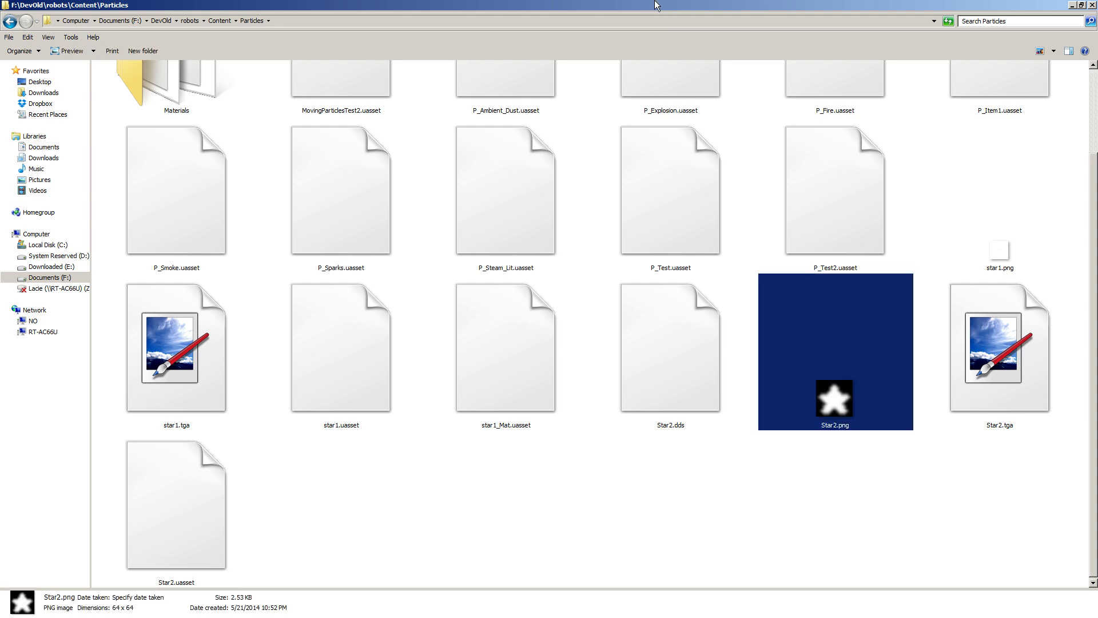
drag(607, 5, 802, 66)
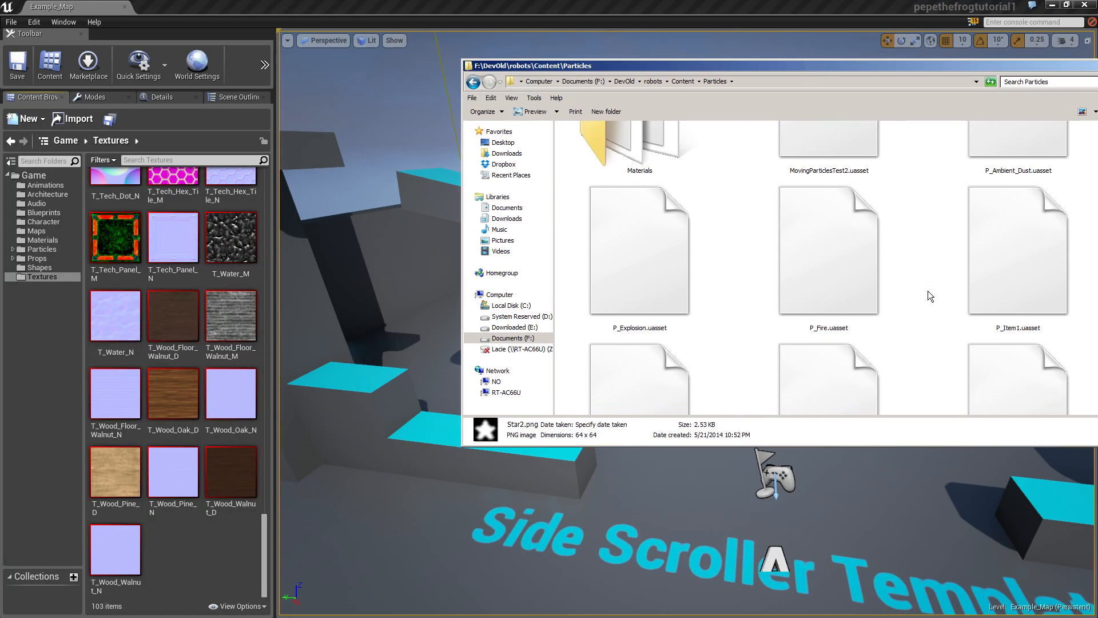
scroll(927, 290, down, 5)
drag(831, 231, 231, 526)
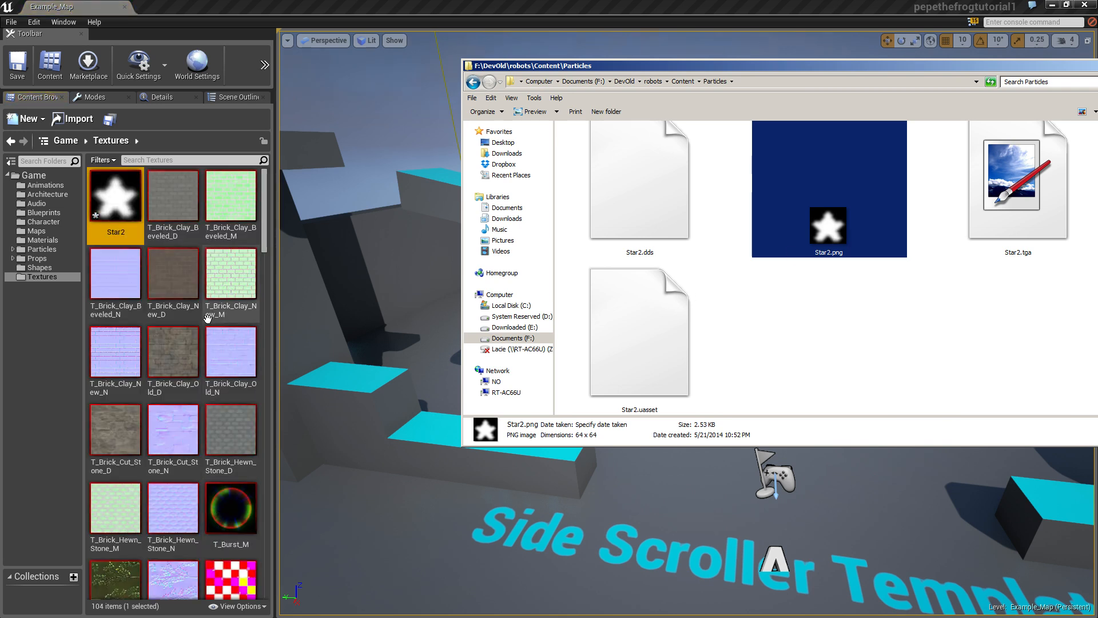
Step: Rename the imported Star2 texture as T_Star
click(121, 209)
key(F2)
key(Home)
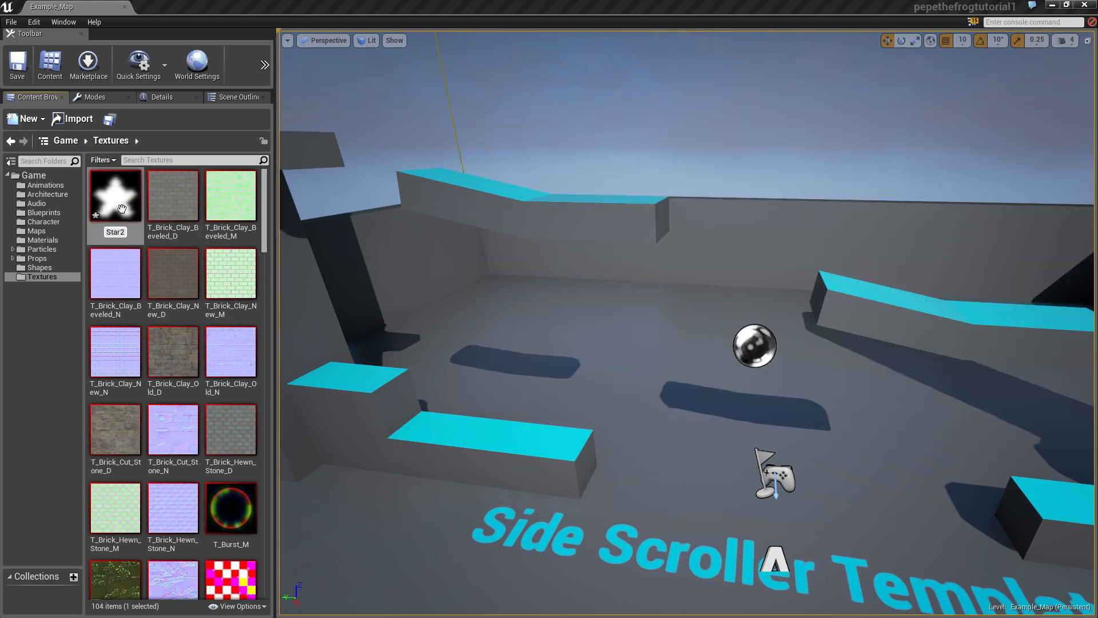
text(T_)
key(End)
key(BackSpace)
key(BackSpace)
text(r)
key(Return)
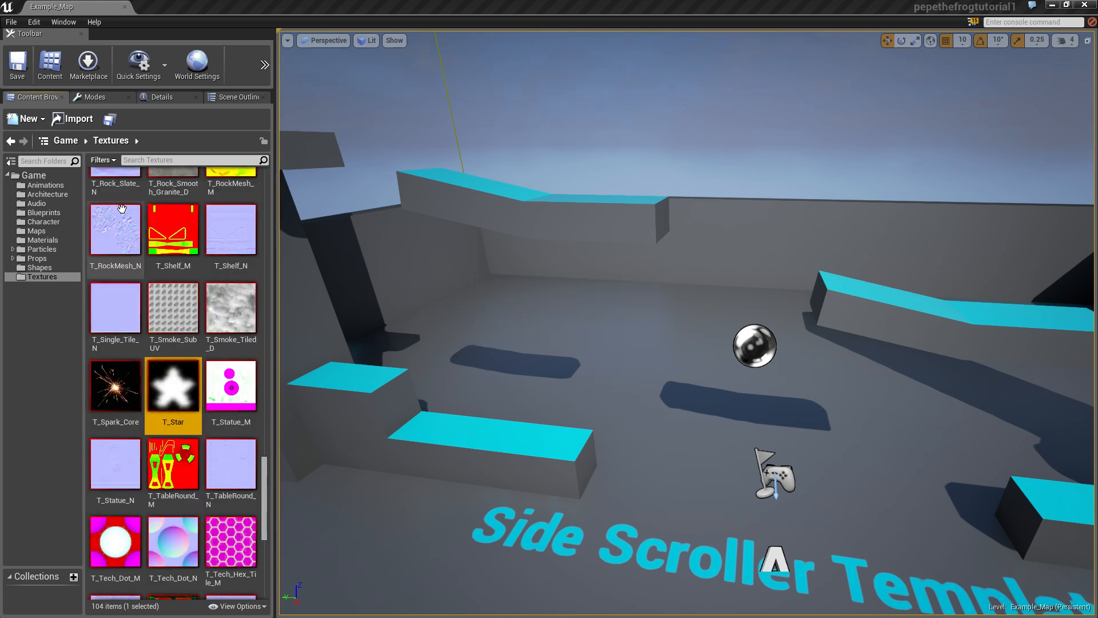
Step: Create a material from the T_Star texture and name it M_Star
right_click(180, 397)
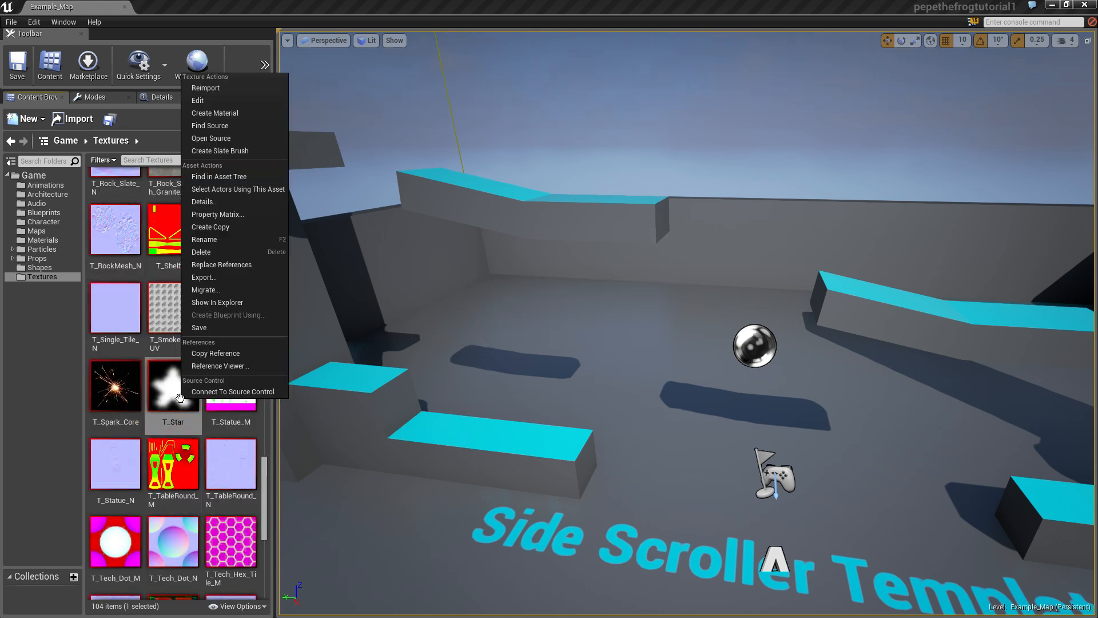
click(238, 113)
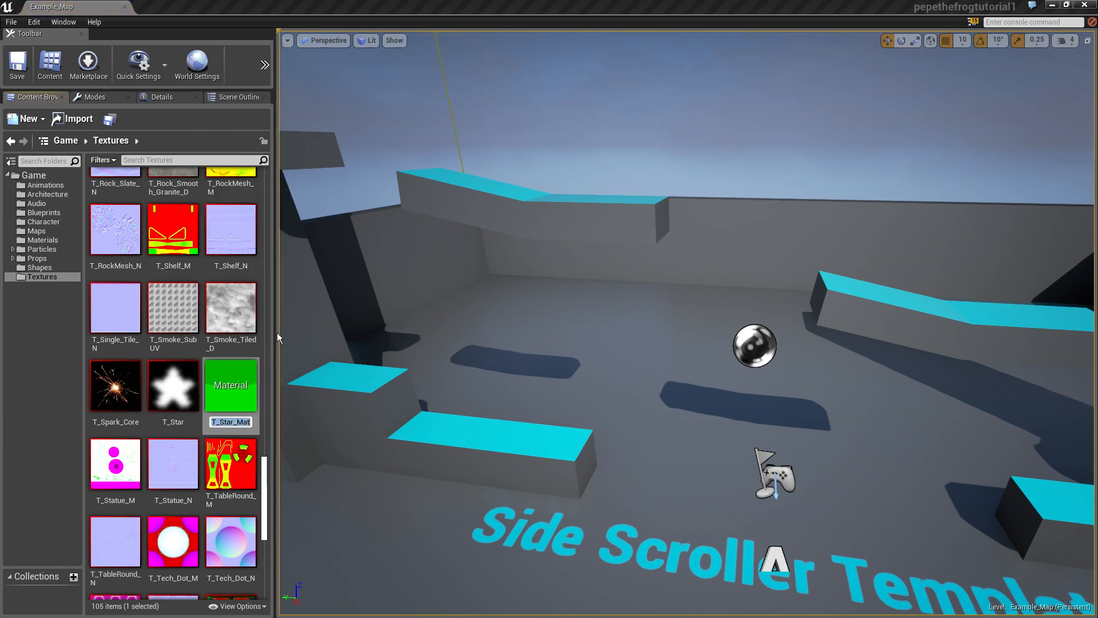
key(Home)
key(Delete)
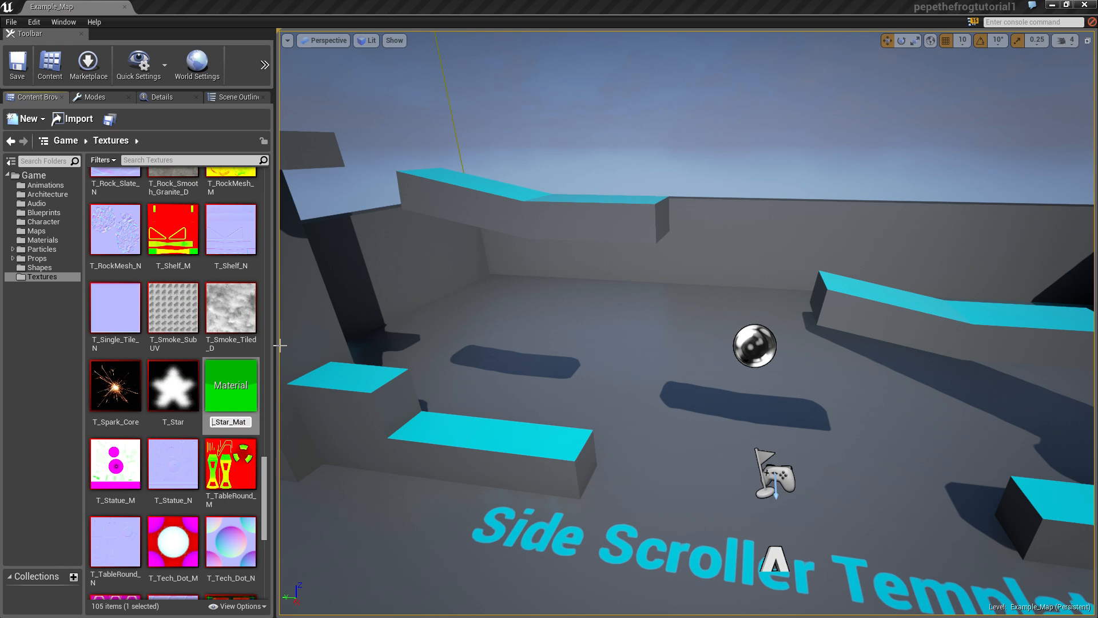
text(M)
key(End)
key(BackSpace)
key(BackSpace)
key(BackSpace)
key(BackSpace)
key(BackSpace)
text(r)
key(Return)
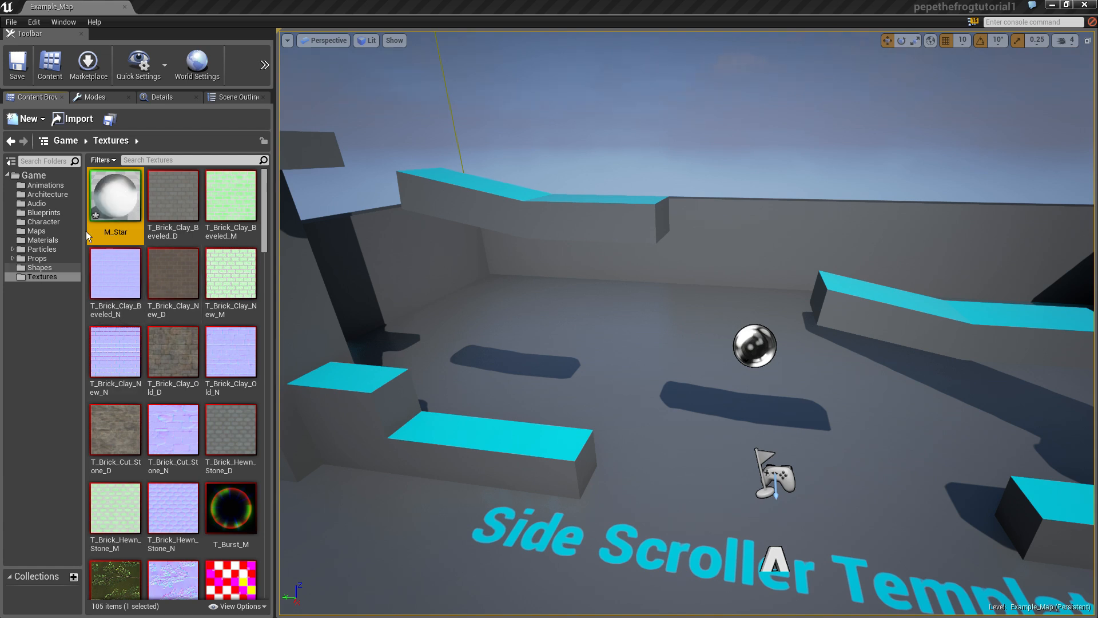
Step: Move the M_Star material into the Materials folder and select it there
drag(122, 194, 43, 242)
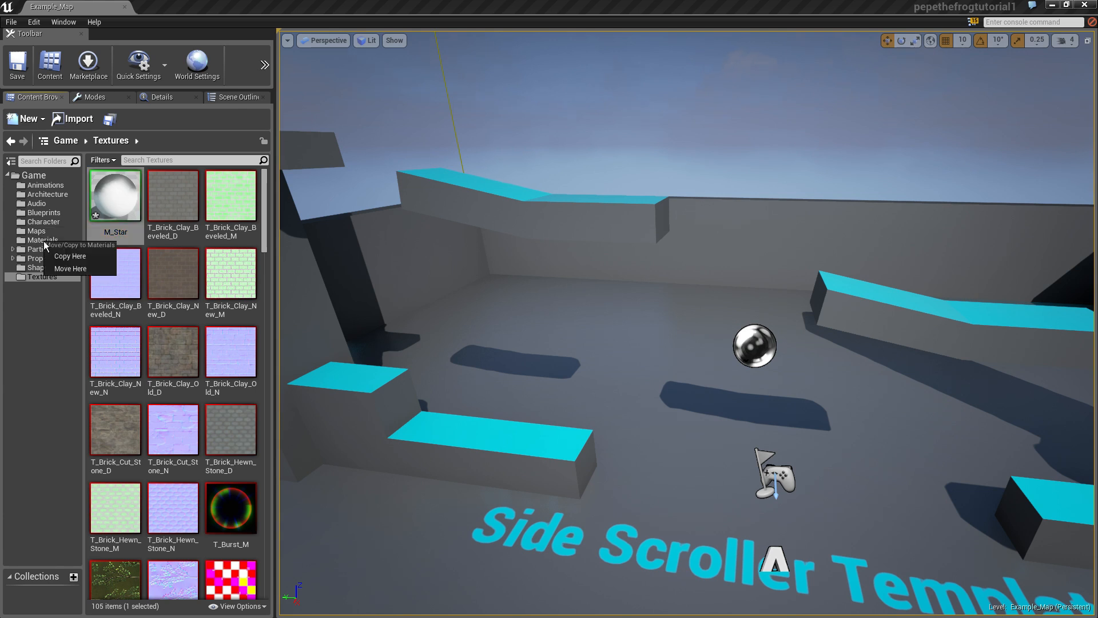
click(95, 270)
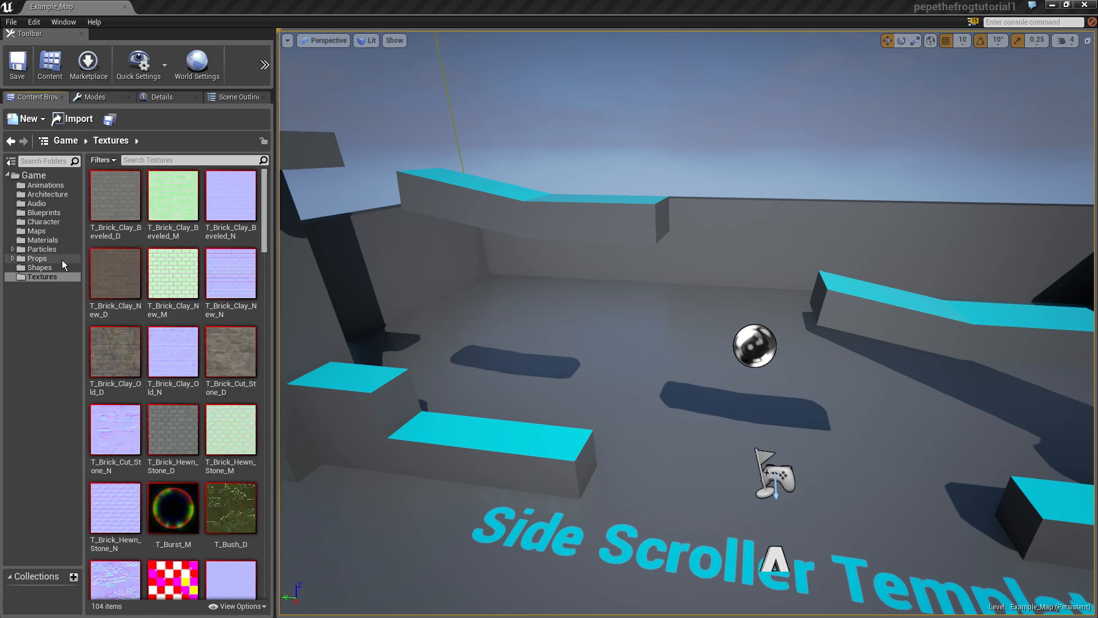
click(48, 240)
scroll(257, 193, down, 10)
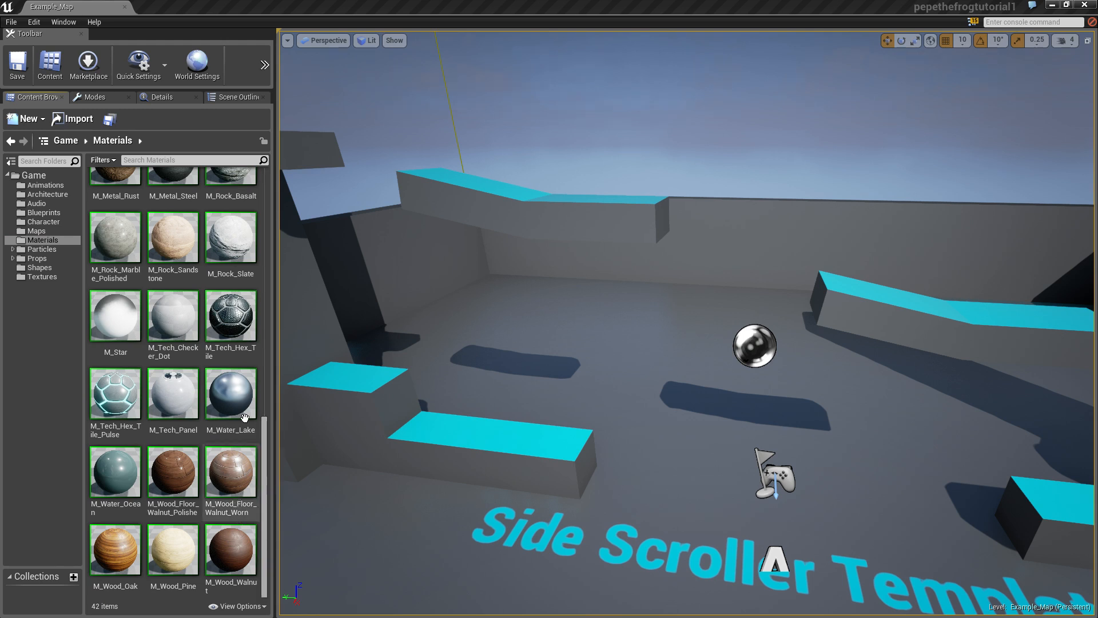
click(116, 324)
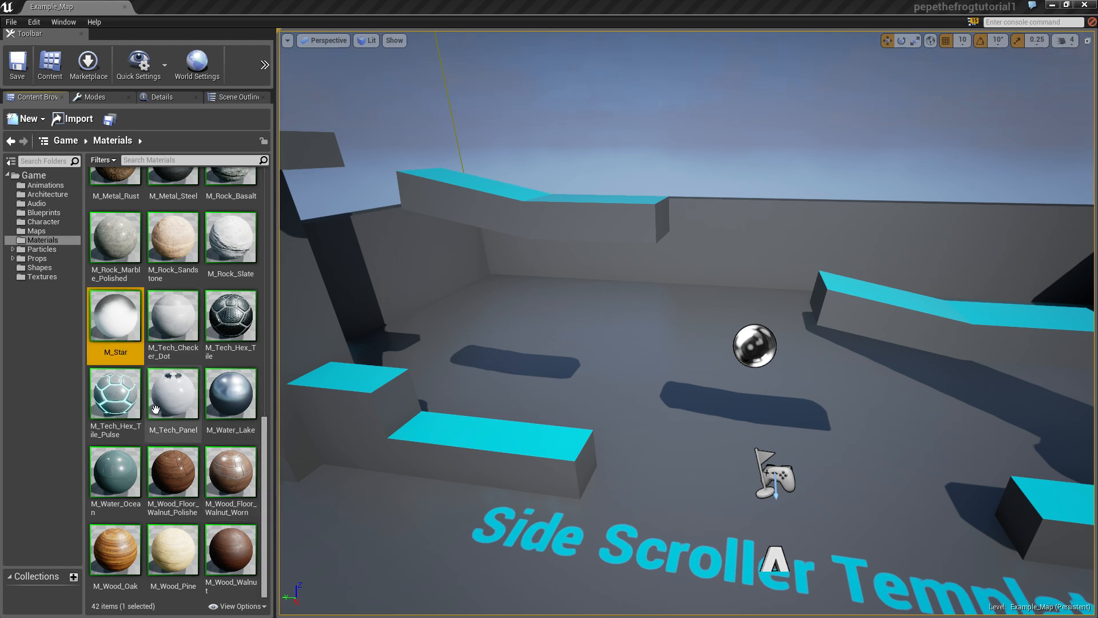
Step: Open the M_Star material, move its Texture Sample node clear of the main material node and apply the change
double_click(126, 322)
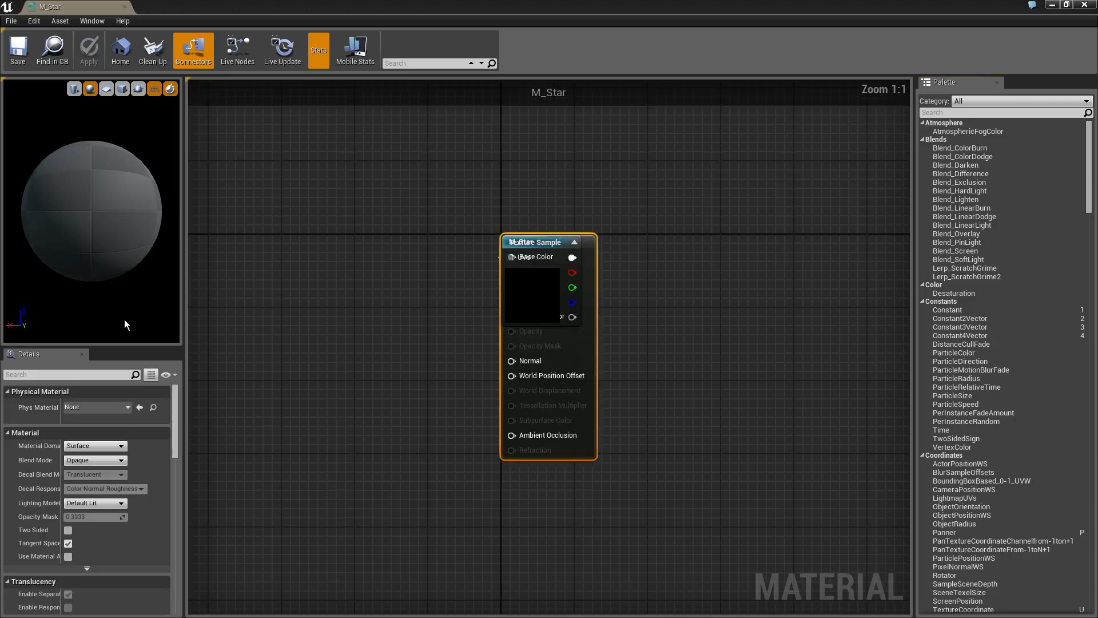
drag(543, 243, 372, 244)
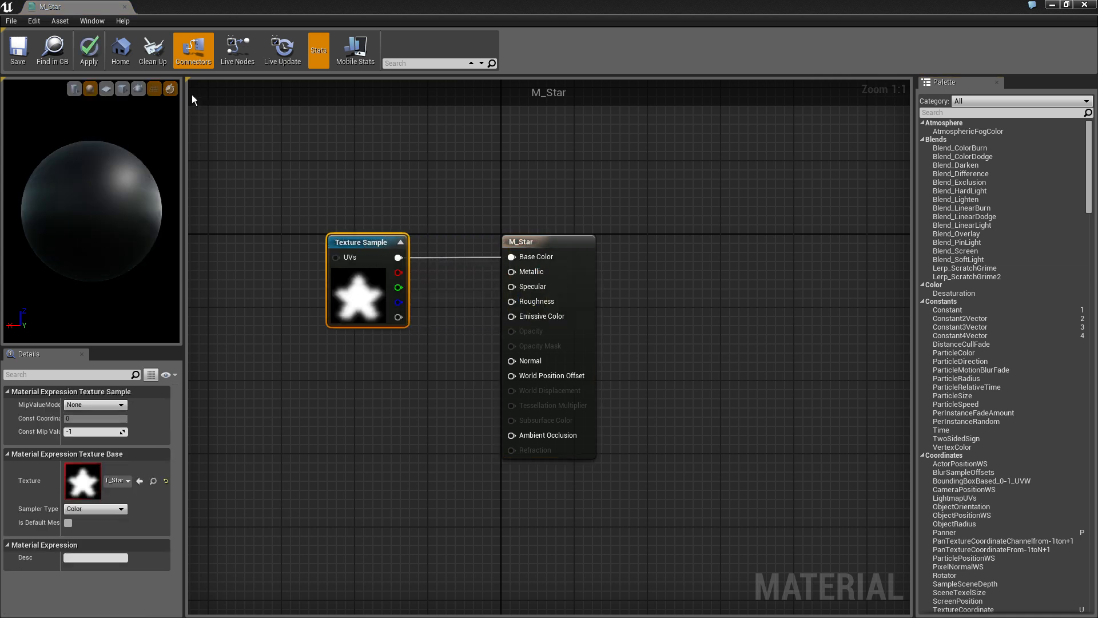
click(84, 51)
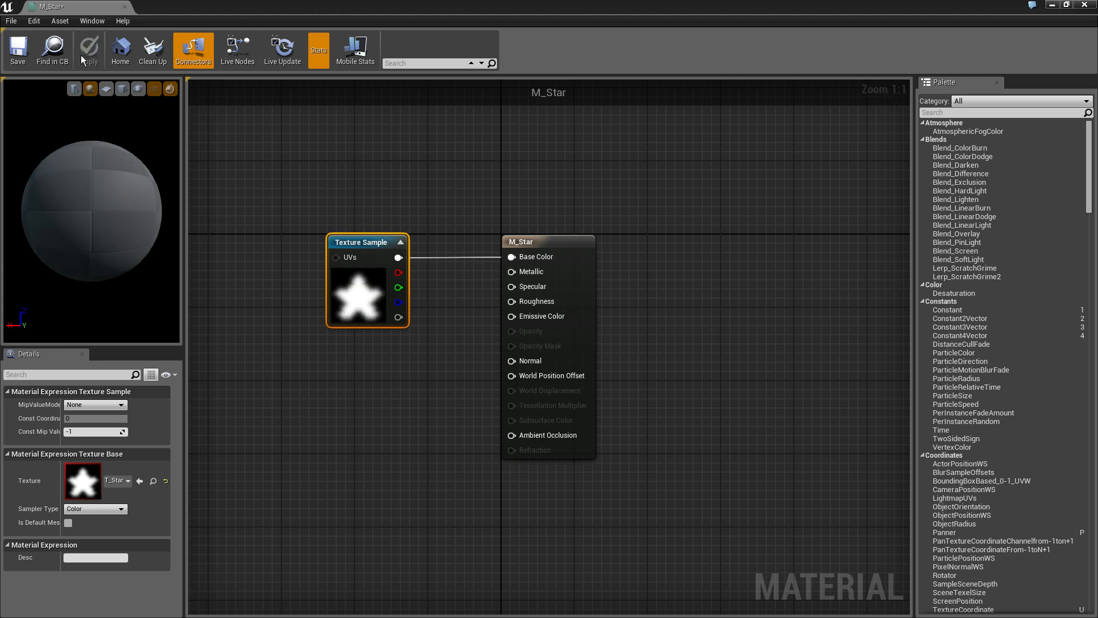
Step: Open the P_stars particle system from the Particles folder and maximize its editor window
drag(175, 8, 561, 33)
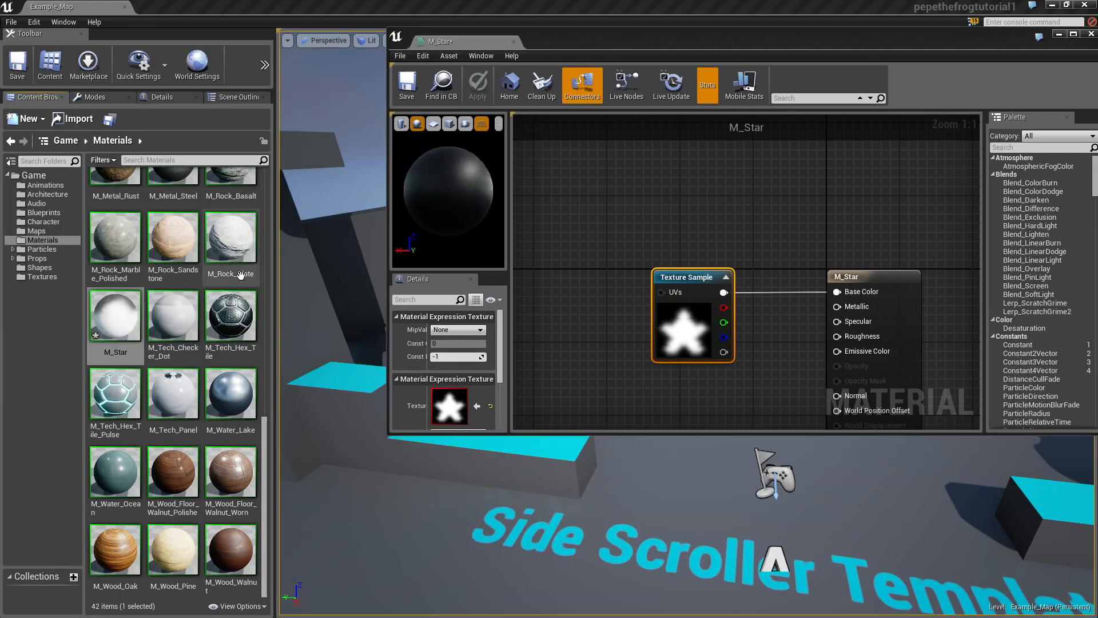
click(44, 252)
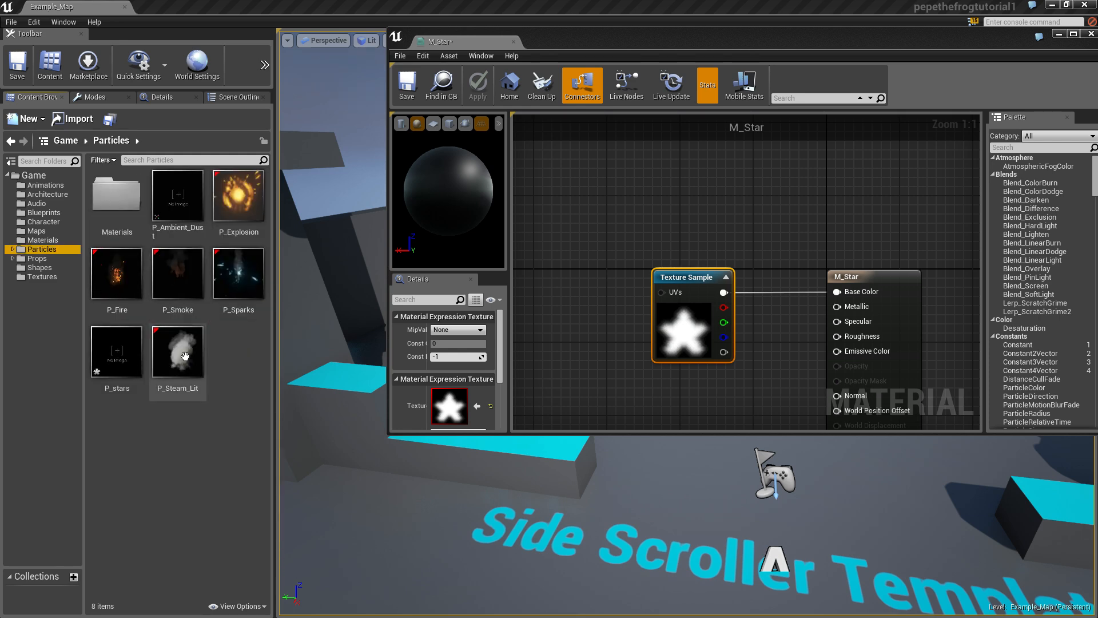
double_click(110, 353)
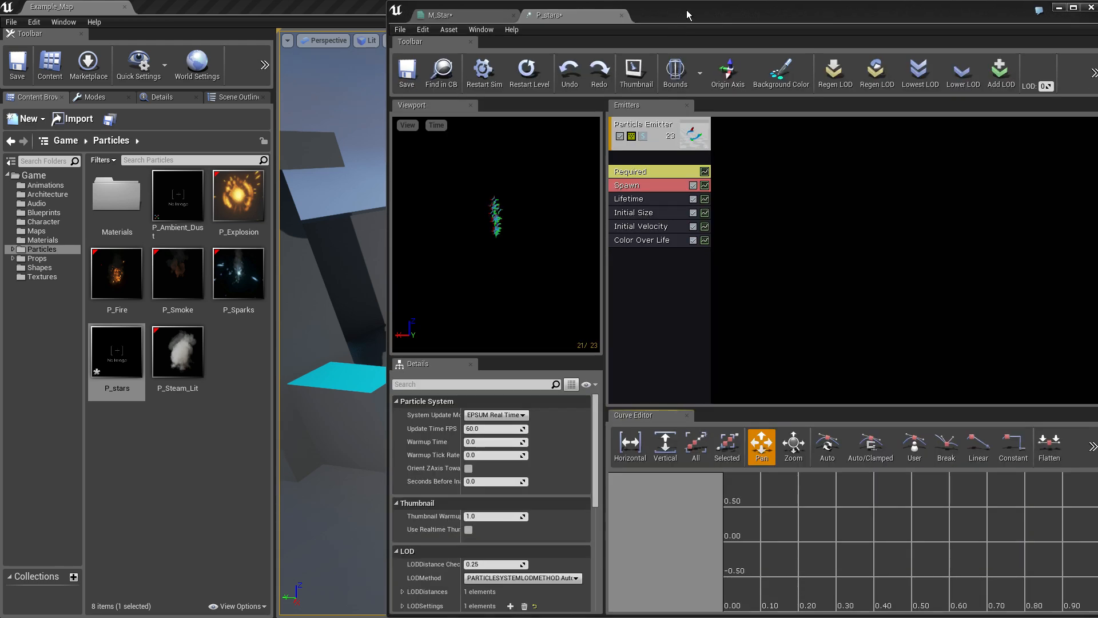
drag(686, 10, 469, 43)
double_click(468, 43)
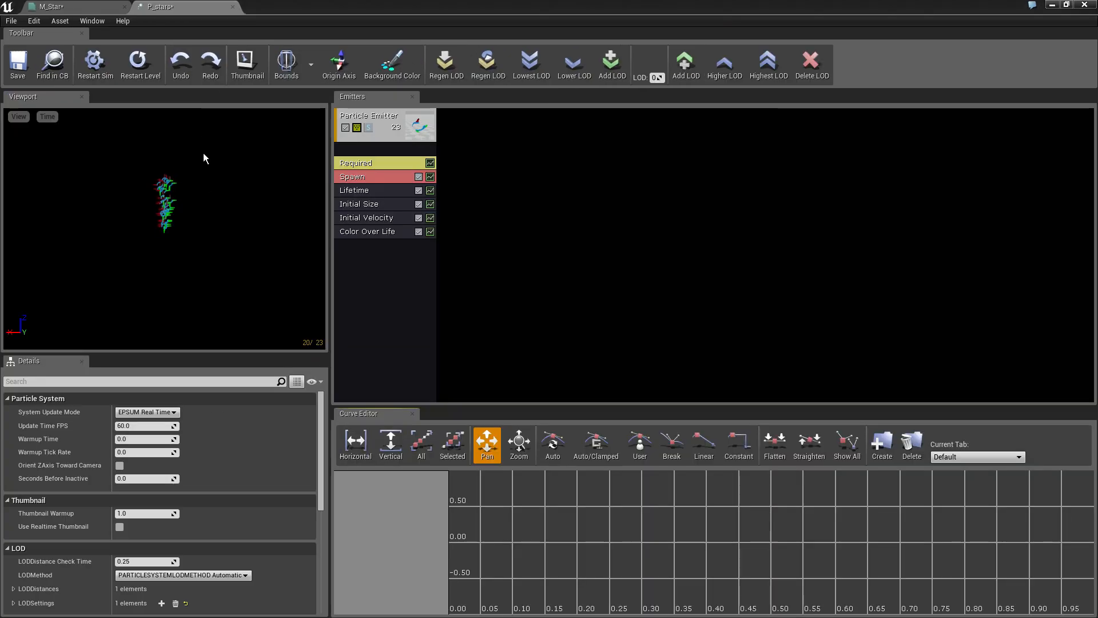
Step: Try the particle emitter's enable, render mode and solo toggles, restoring the enabled state and the ERM Normal render mode
click(388, 118)
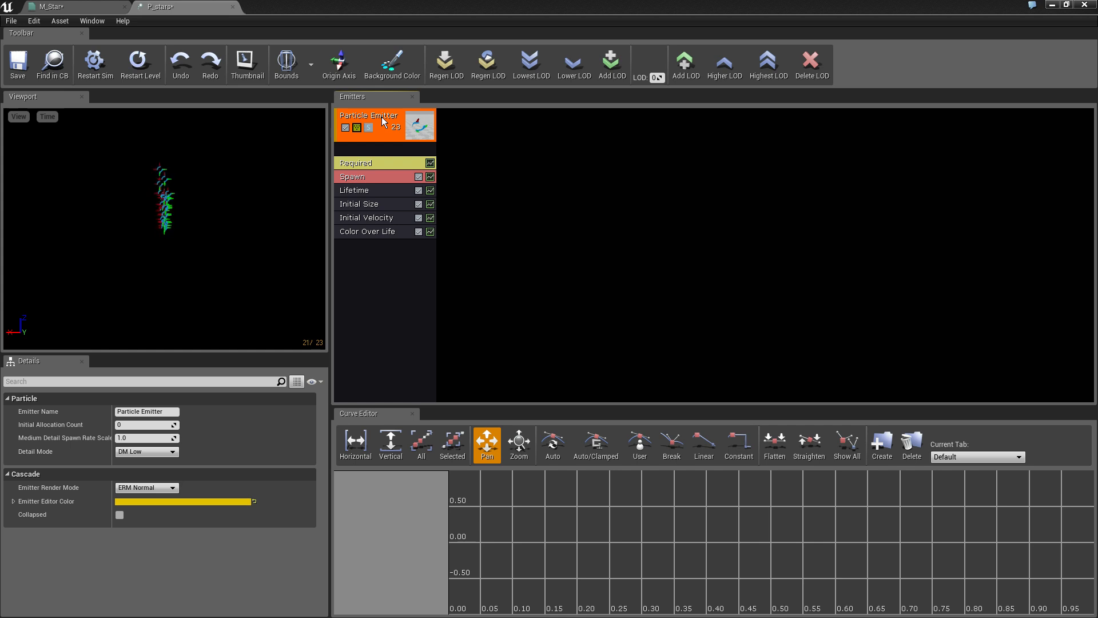
click(94, 6)
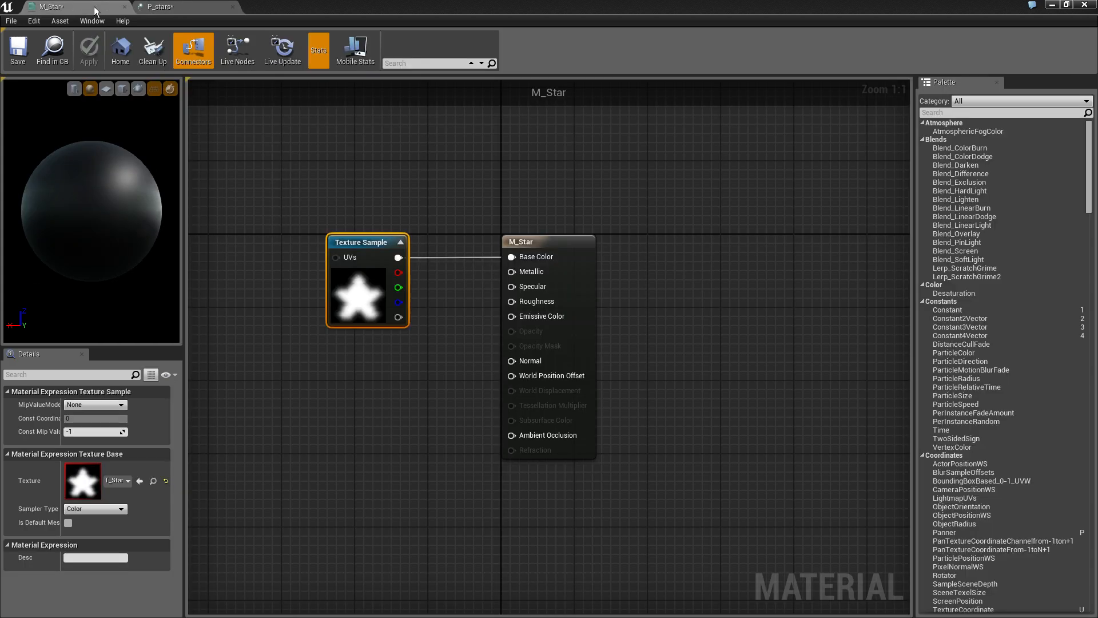
click(181, 7)
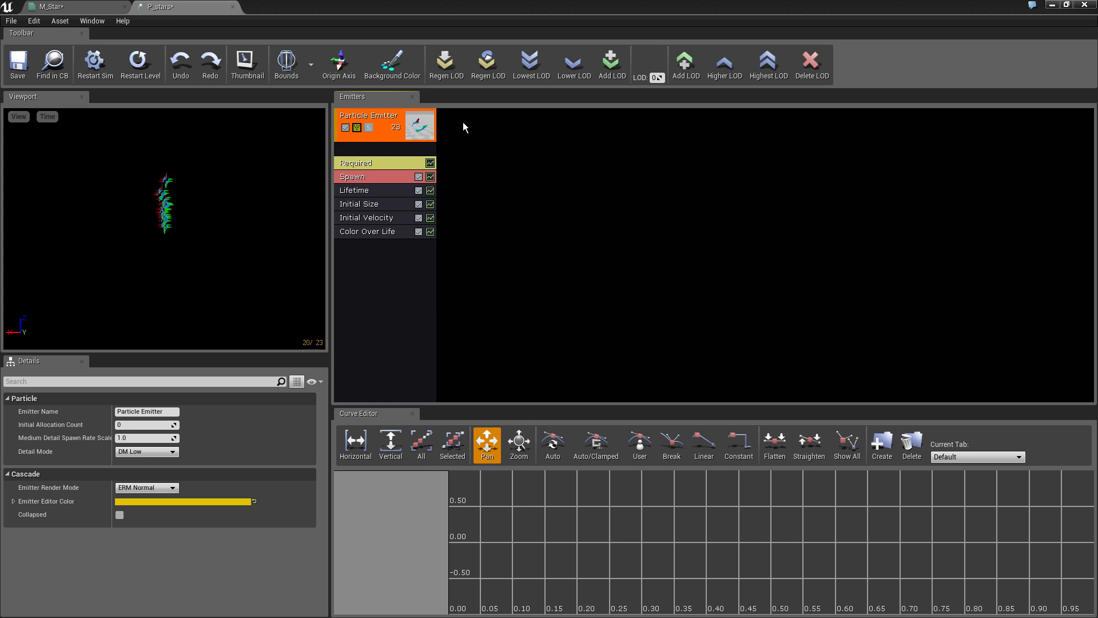
click(345, 127)
click(346, 127)
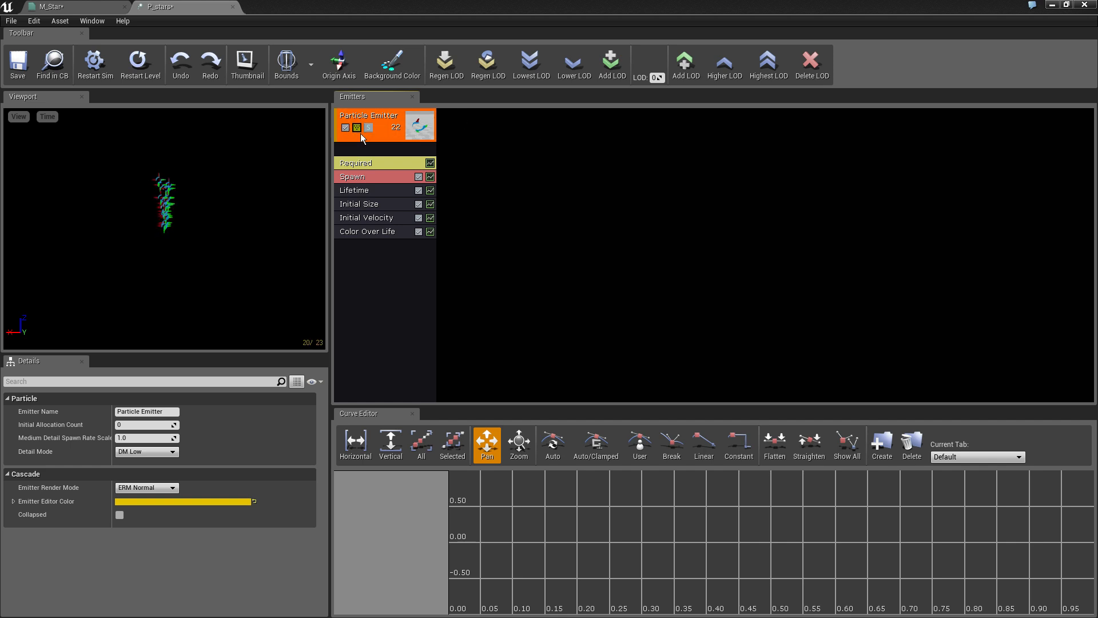
click(357, 127)
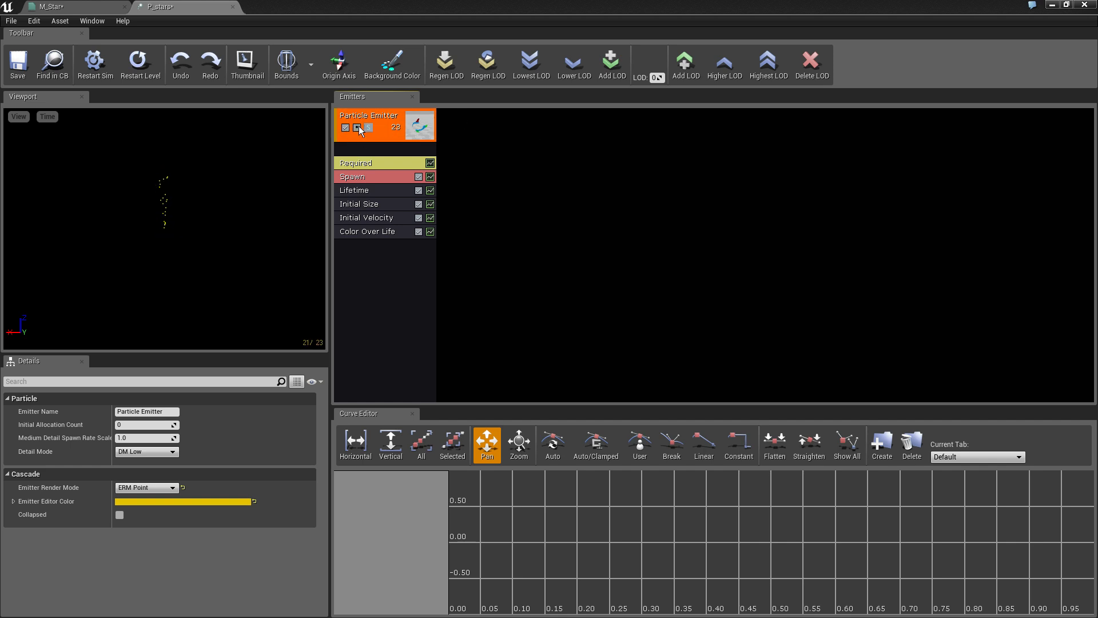
click(357, 127)
click(358, 127)
click(357, 127)
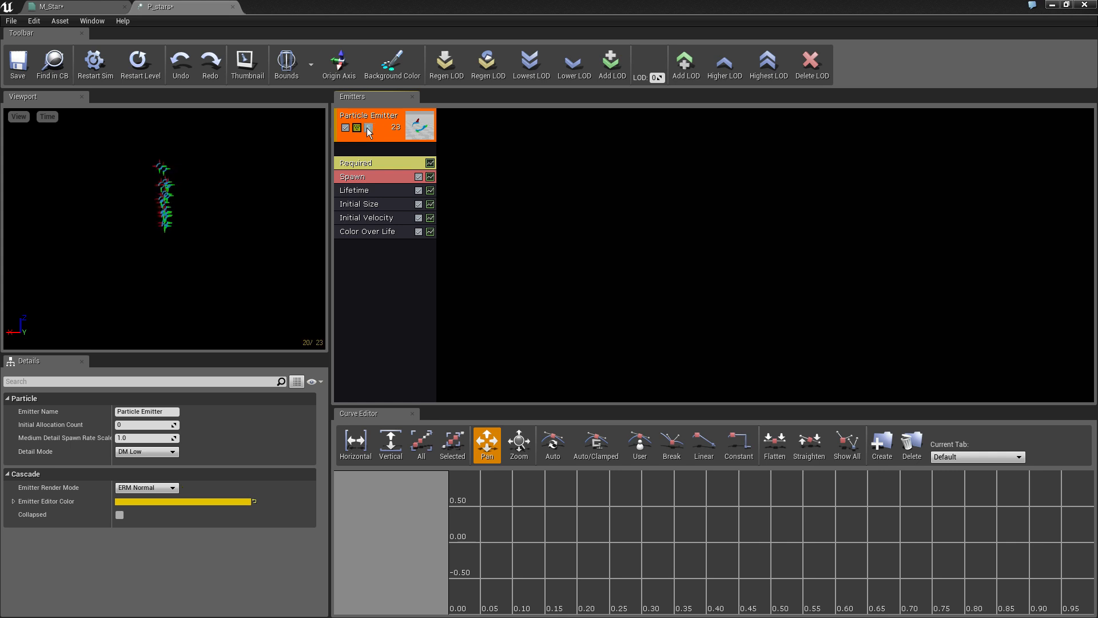
click(369, 128)
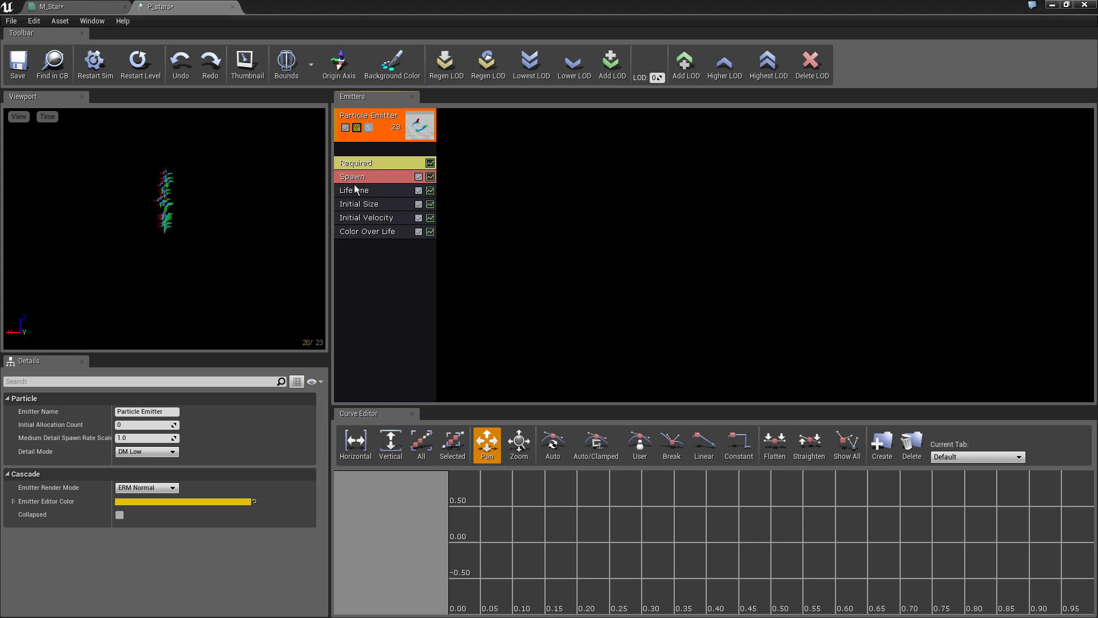
Step: Assign the M_Star material to the particle emitter in its Required module
click(360, 163)
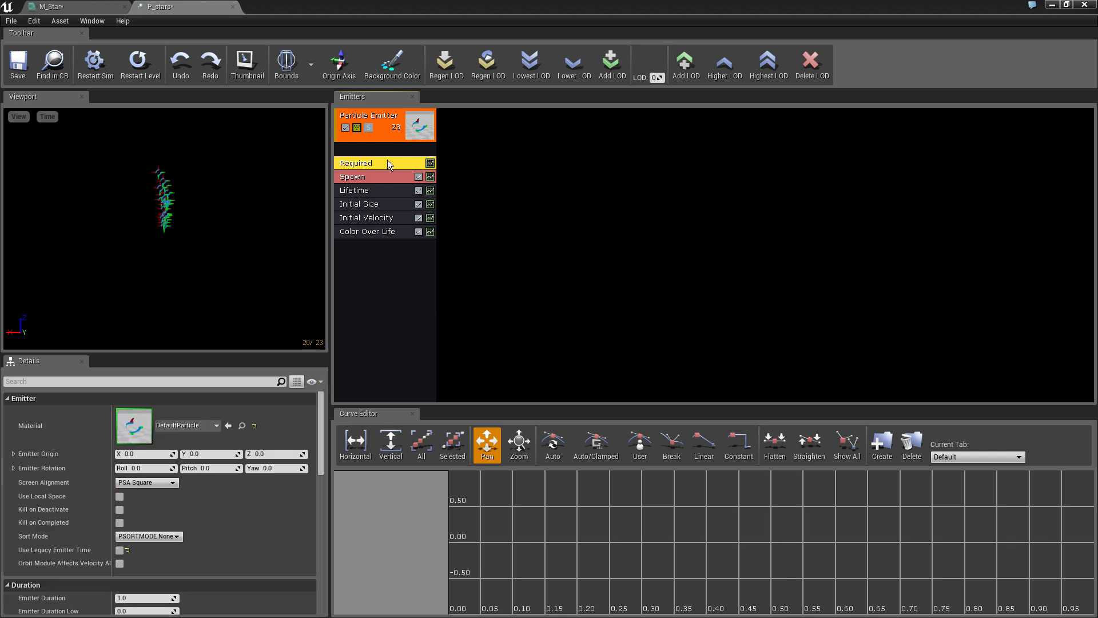
scroll(255, 503, down, 10)
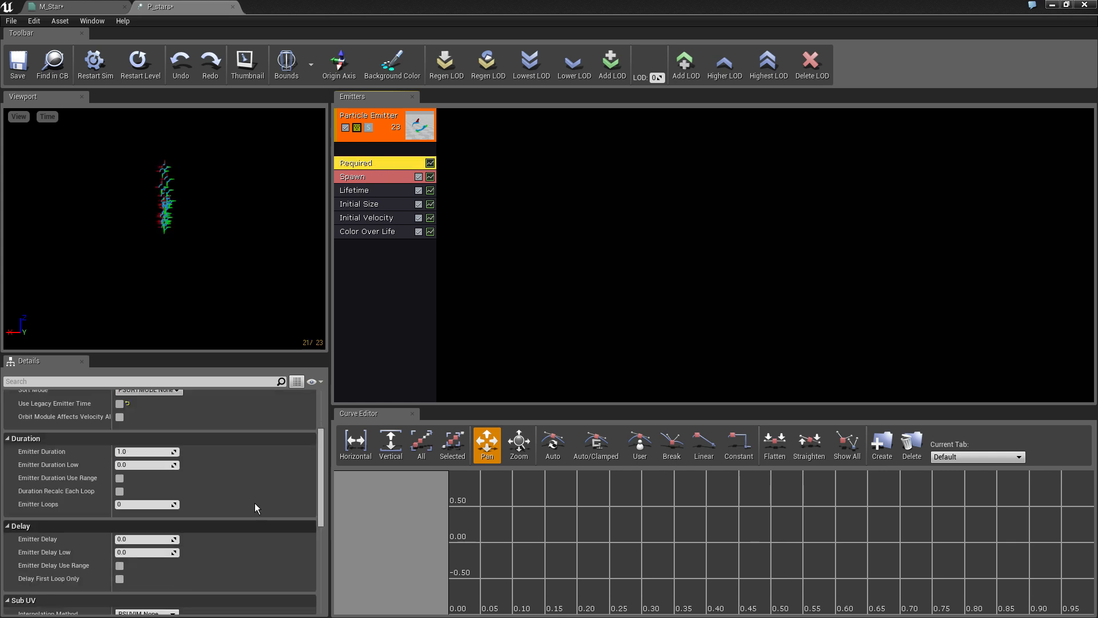
scroll(264, 517, up, 10)
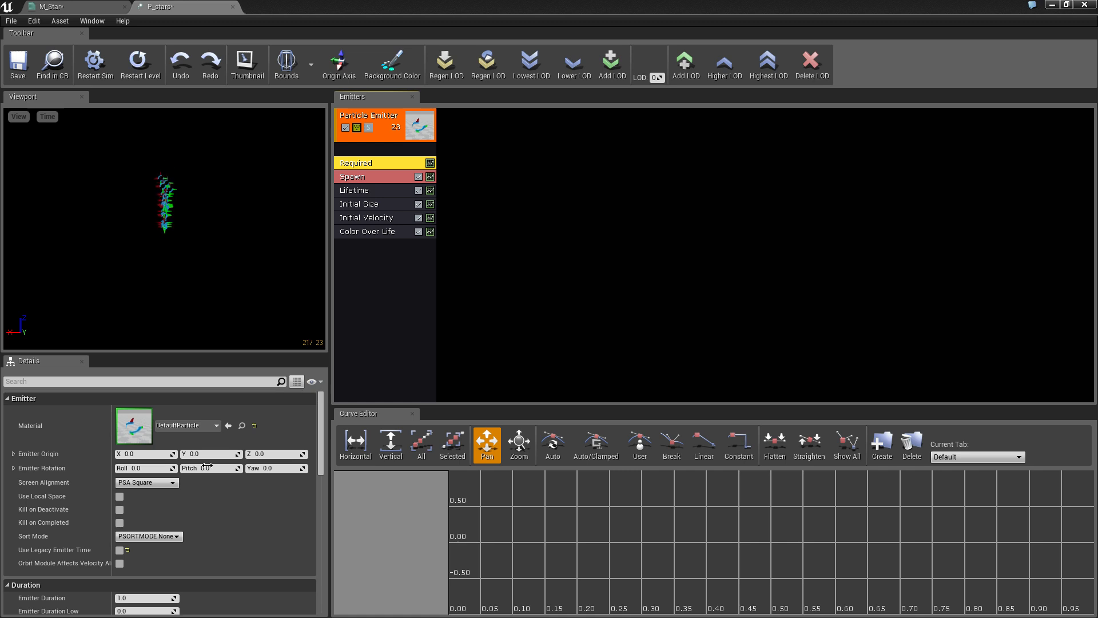
click(215, 425)
scroll(269, 309, down, 3)
scroll(269, 307, up, 1)
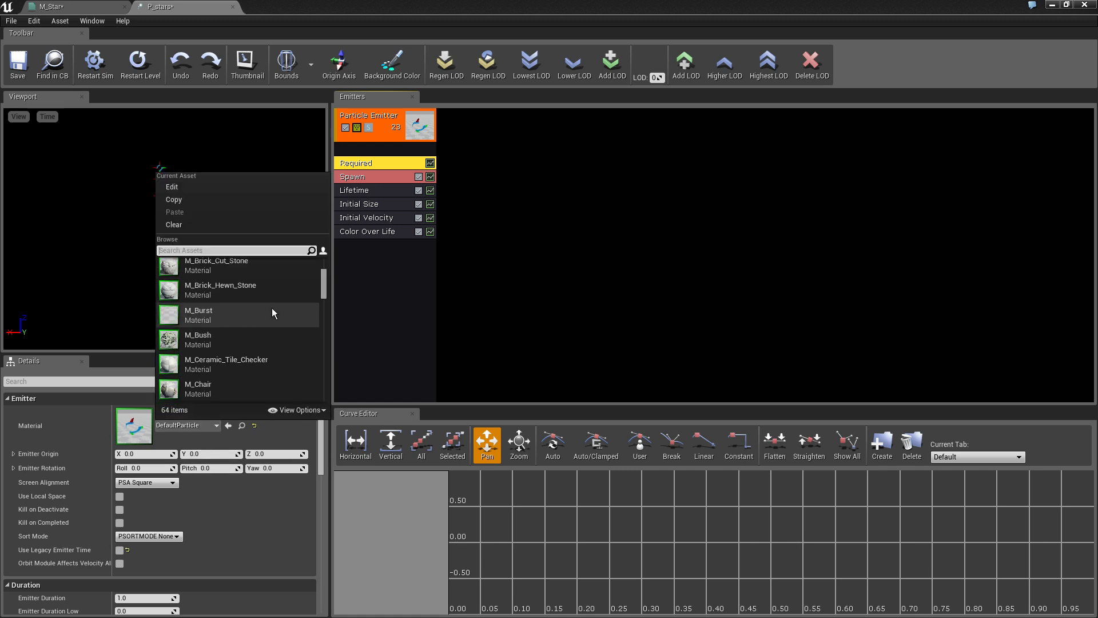
scroll(273, 308, down, 4)
scroll(273, 309, down, 6)
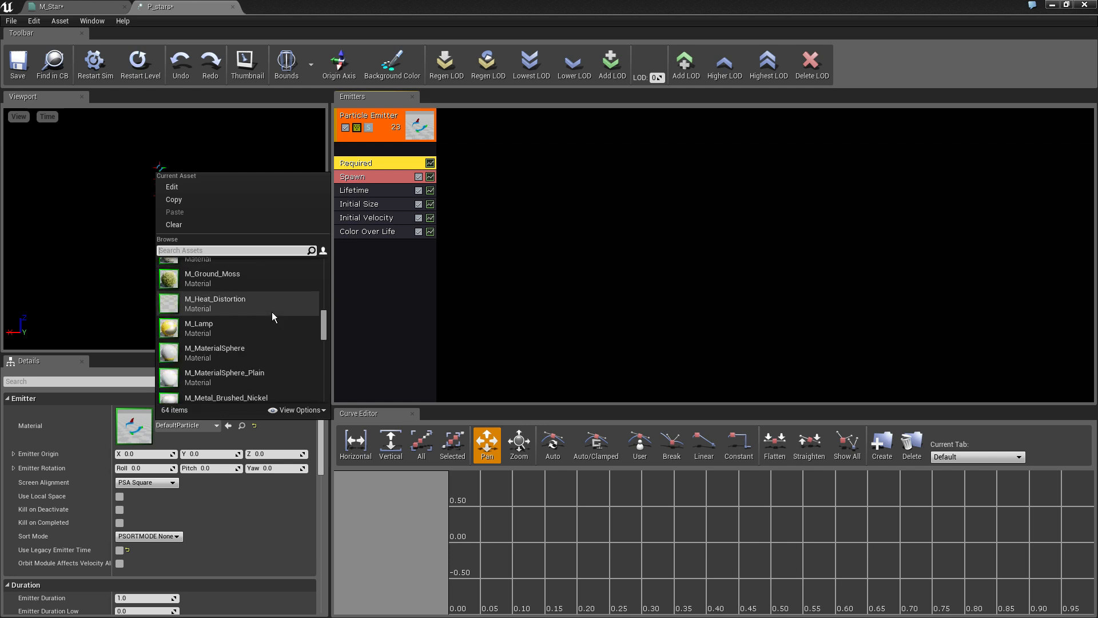
scroll(273, 311, down, 7)
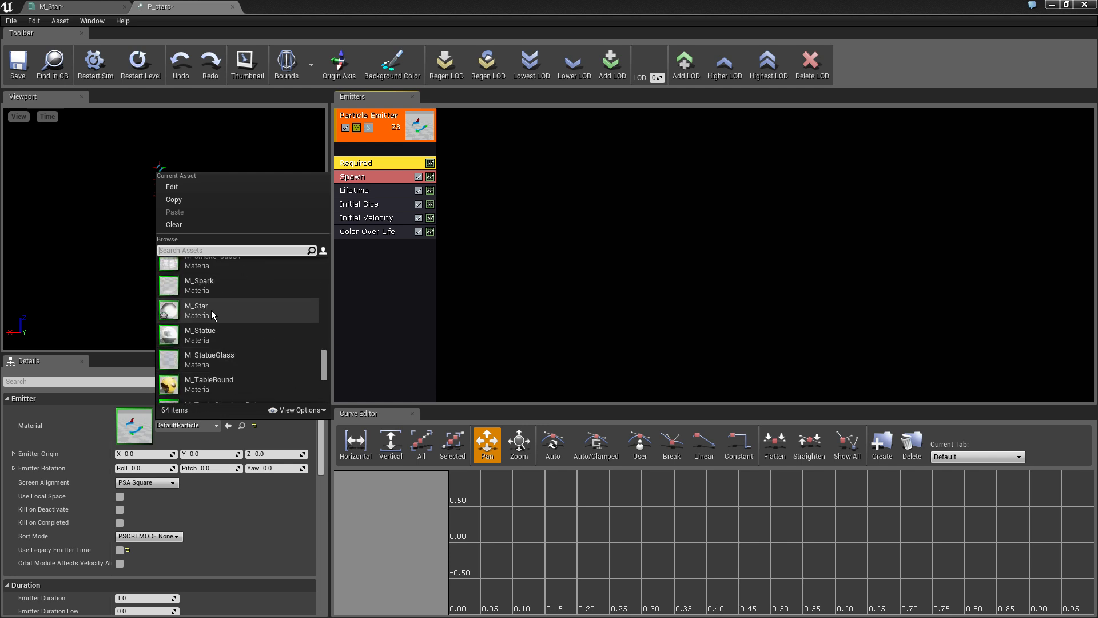
click(212, 311)
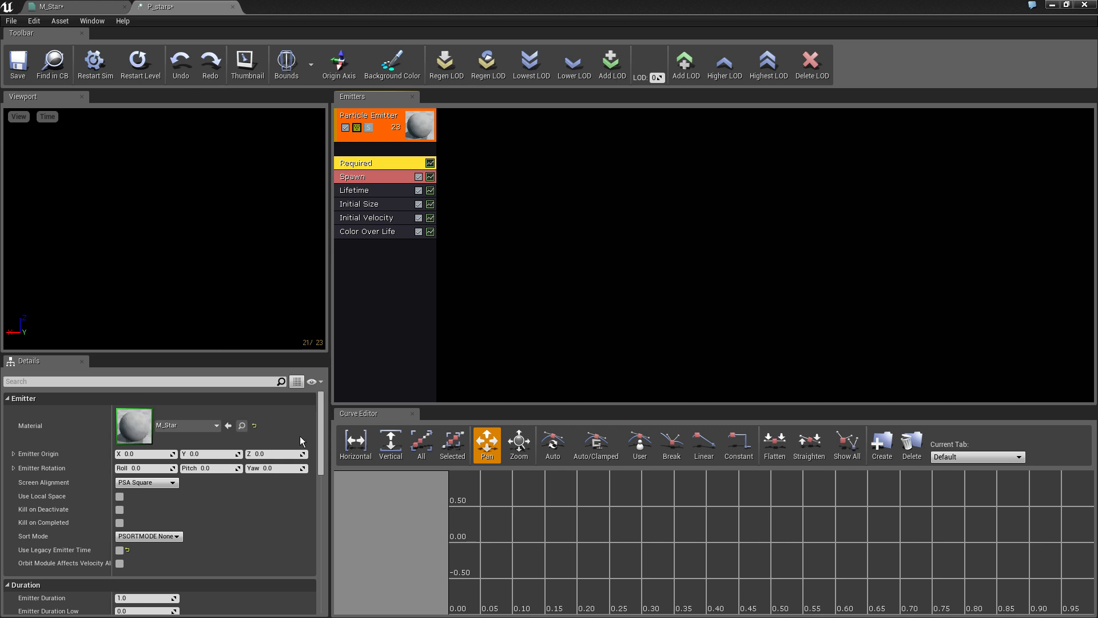
Step: Save the M_Star material and return to the P_stars particle system
click(71, 8)
key(ctrl+s)
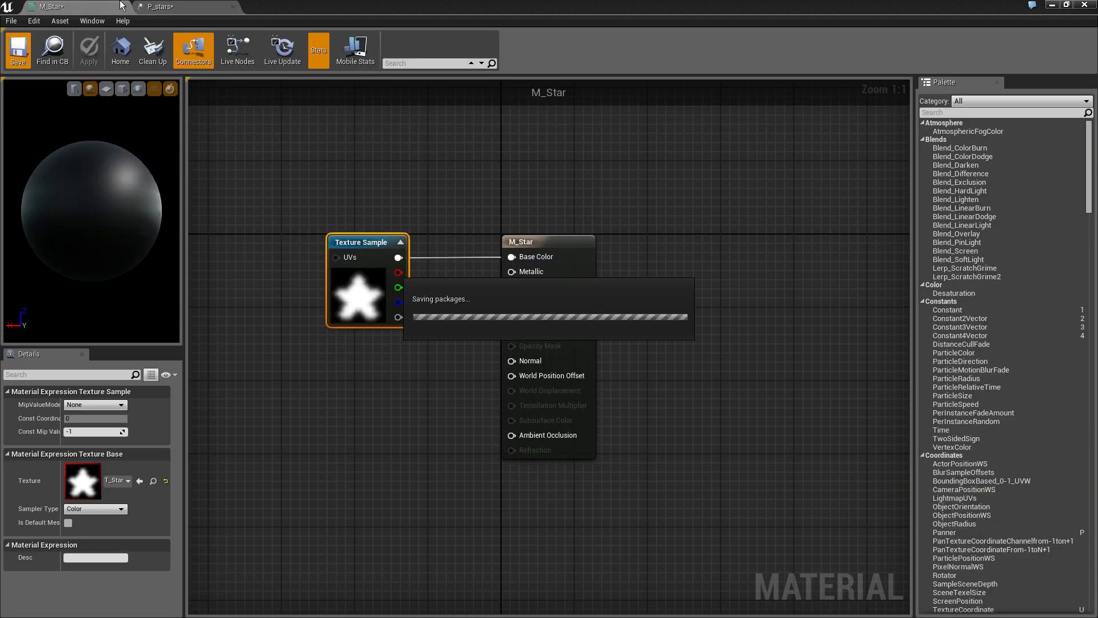
click(173, 7)
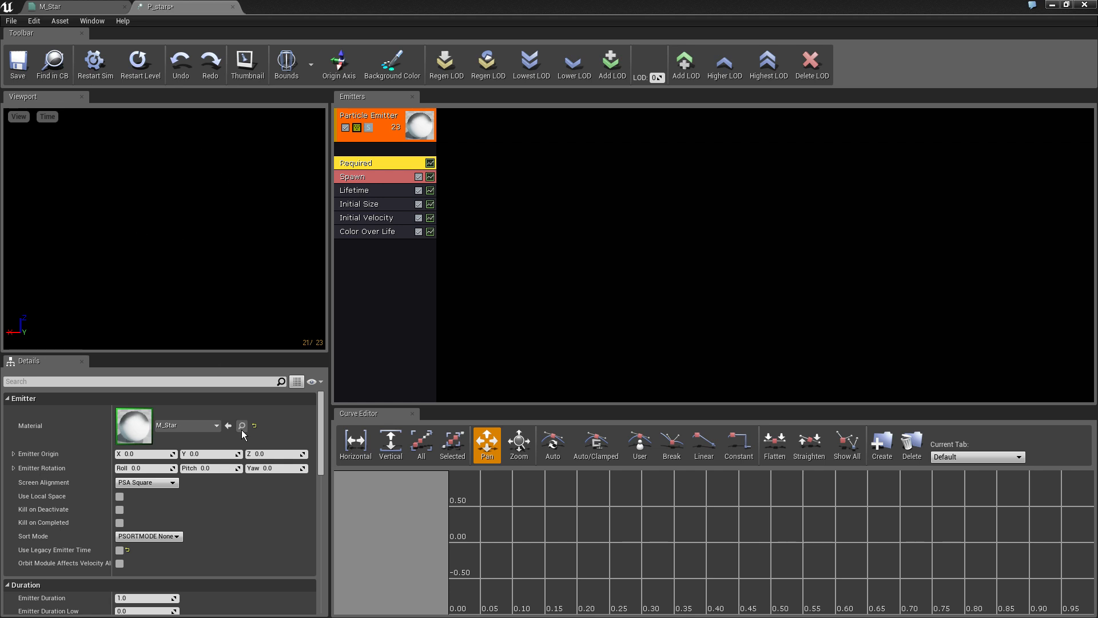
Step: Connect the Texture Sample's combined color output to Emissive Color in the M_Star material
click(87, 6)
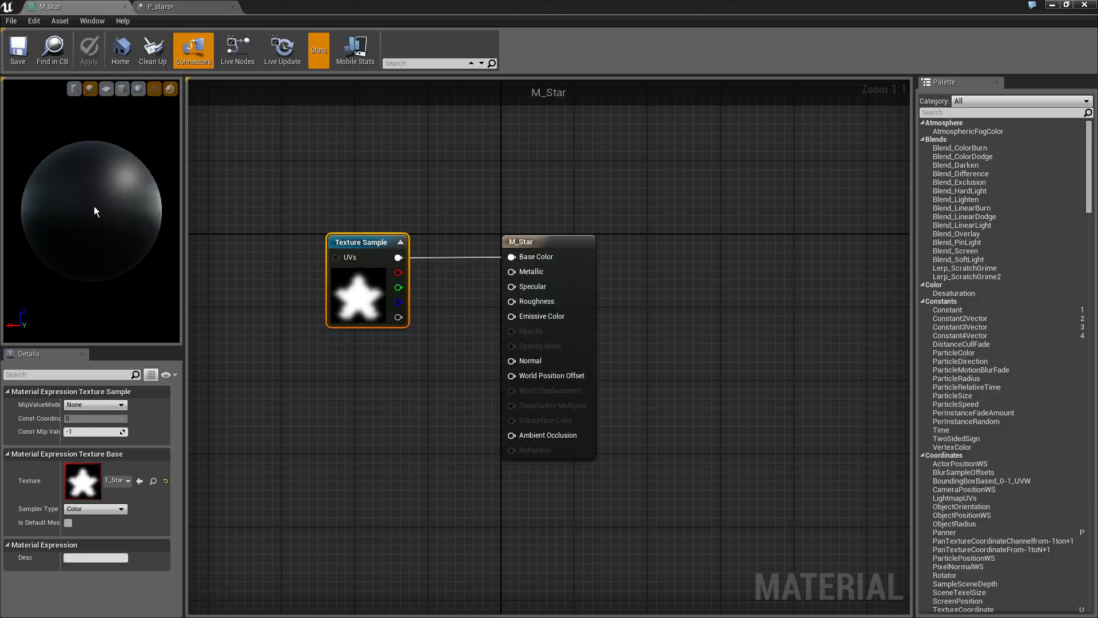
mouse_move(43, 220)
mouse_down()
mouse_move(143, 160)
mouse_move(40, 203)
mouse_up()
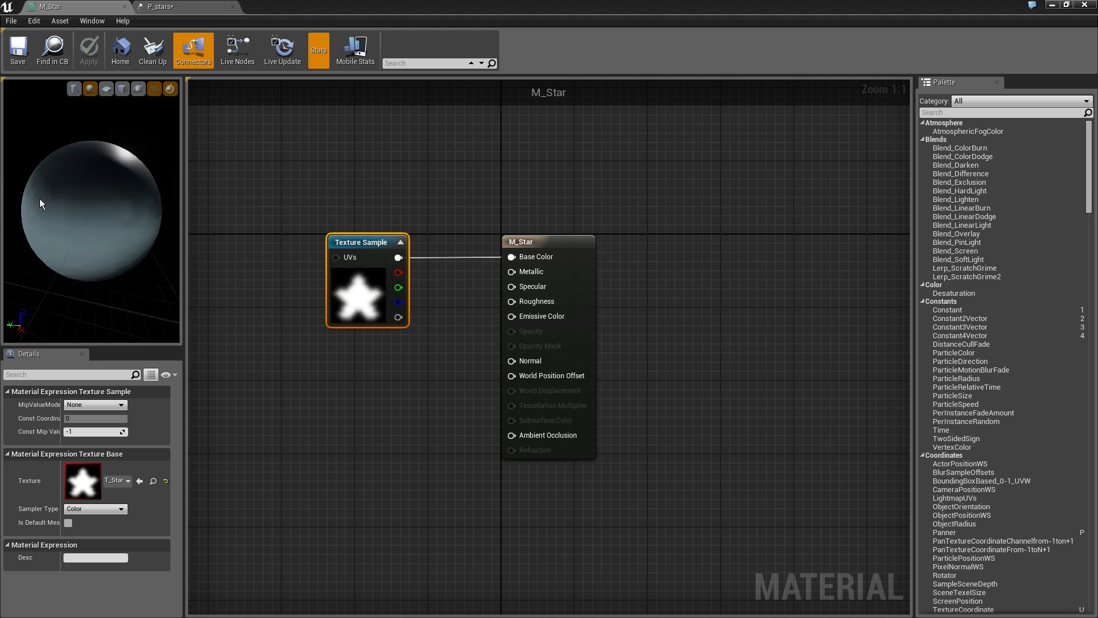
click(157, 9)
click(78, 7)
drag(398, 257, 512, 316)
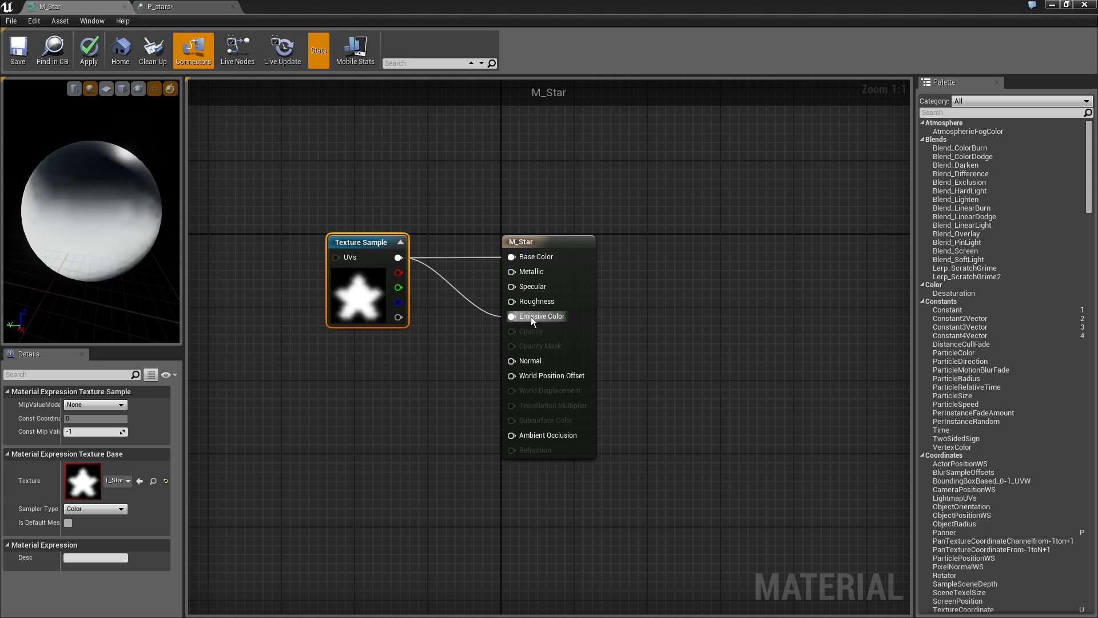
Step: Set the M_Star material's lighting model to Unlit and its blend mode to Translucent
click(542, 242)
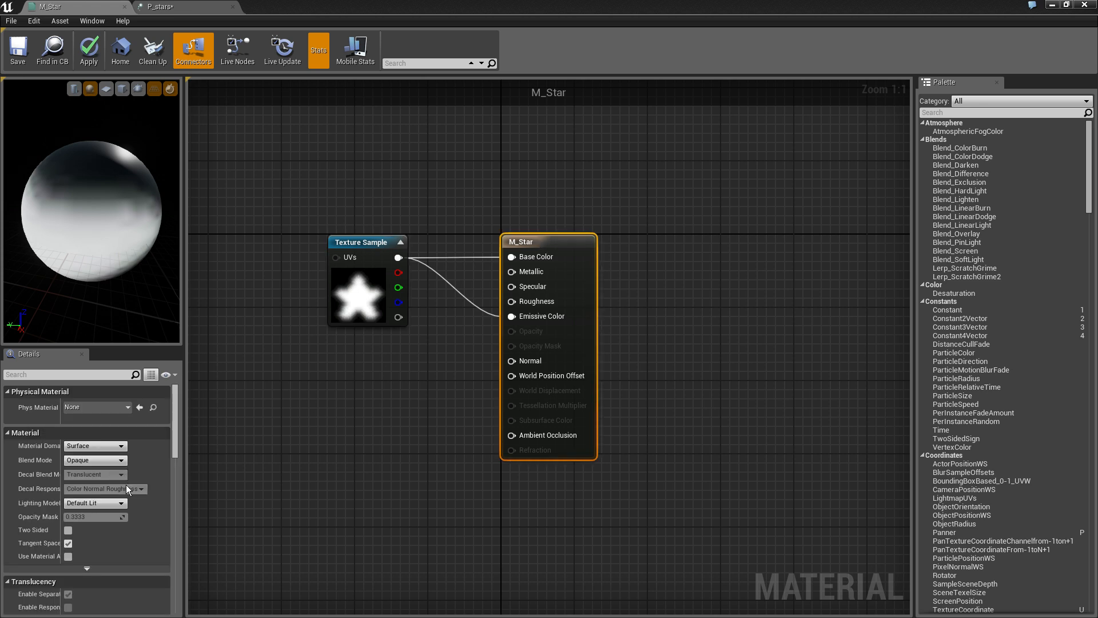
click(121, 502)
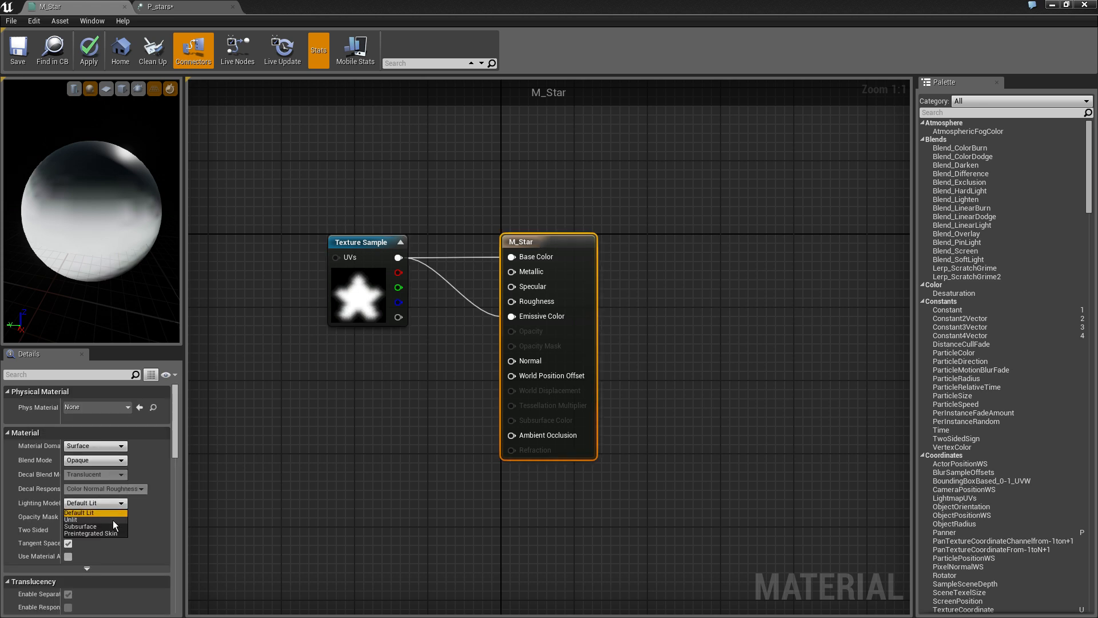
click(113, 520)
click(116, 506)
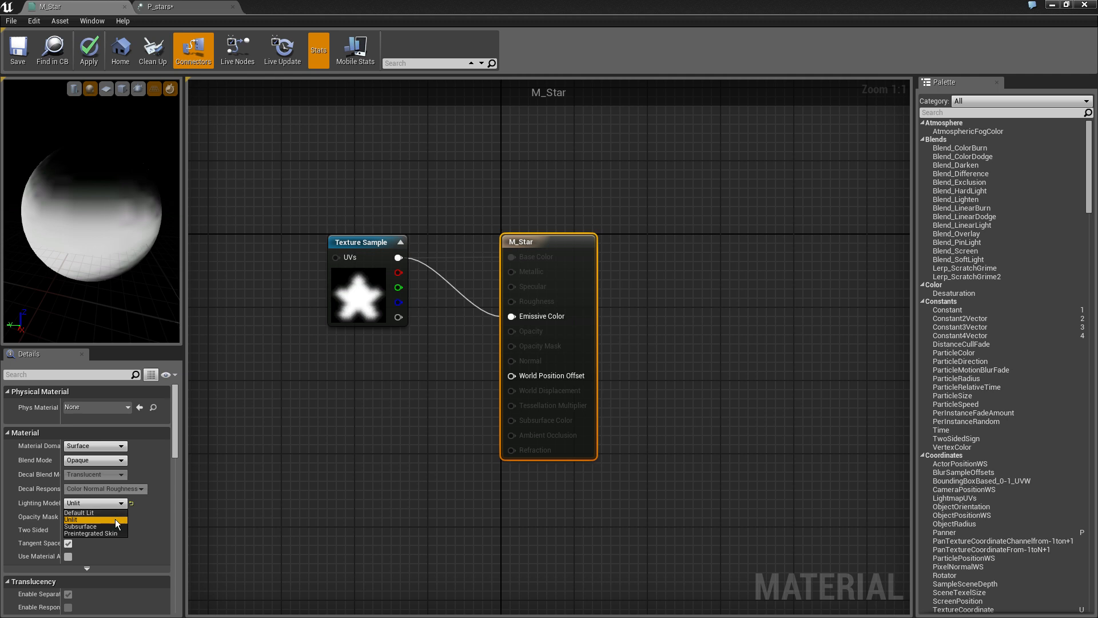
click(114, 519)
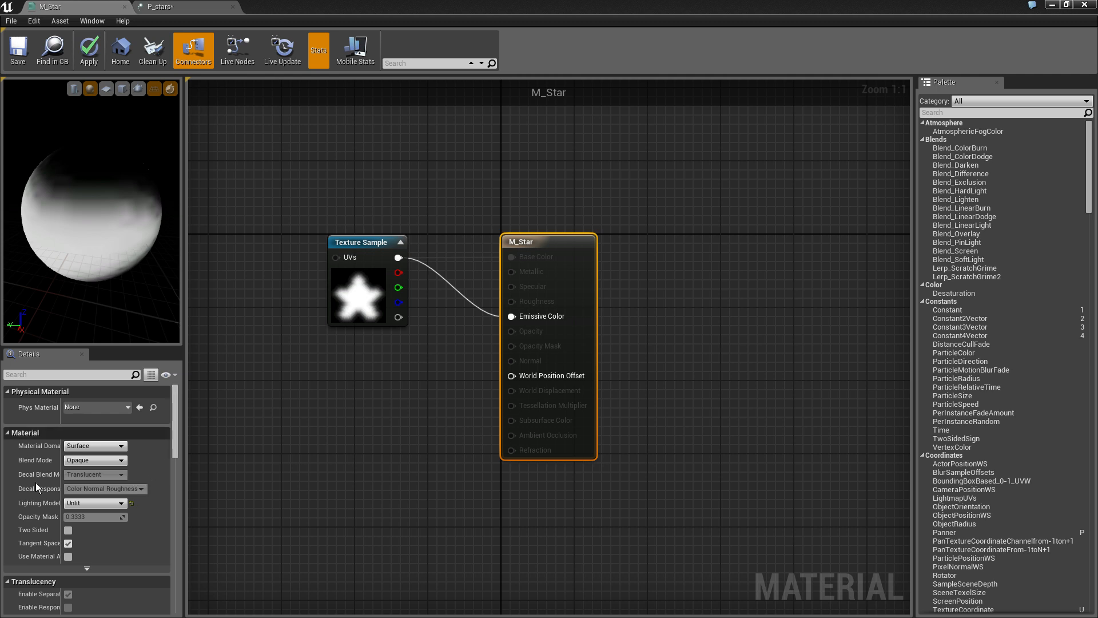
click(108, 461)
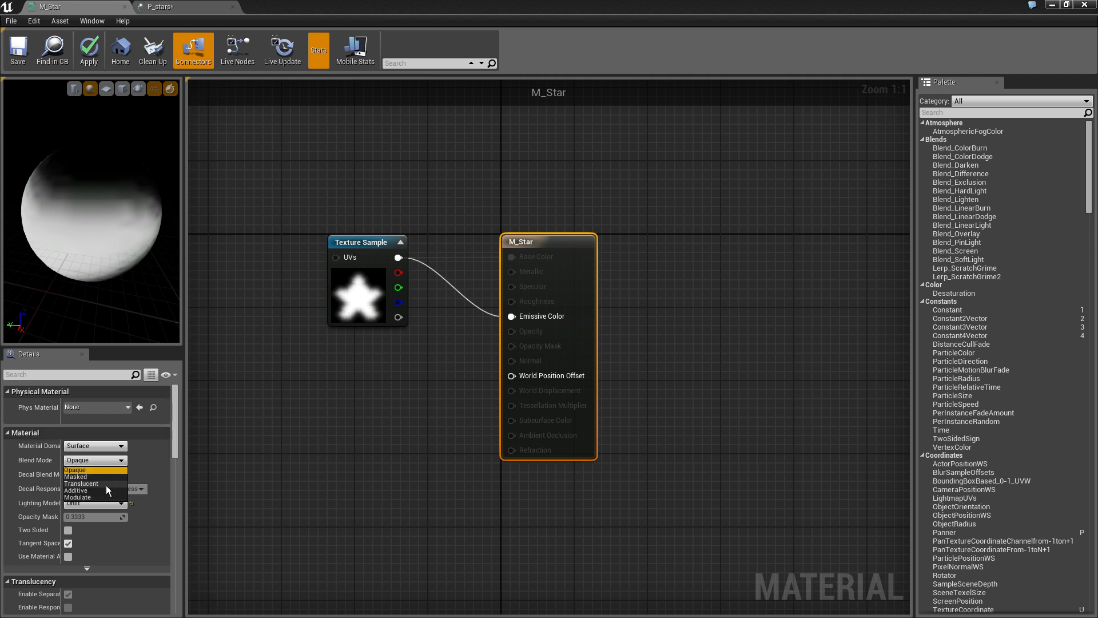
click(105, 485)
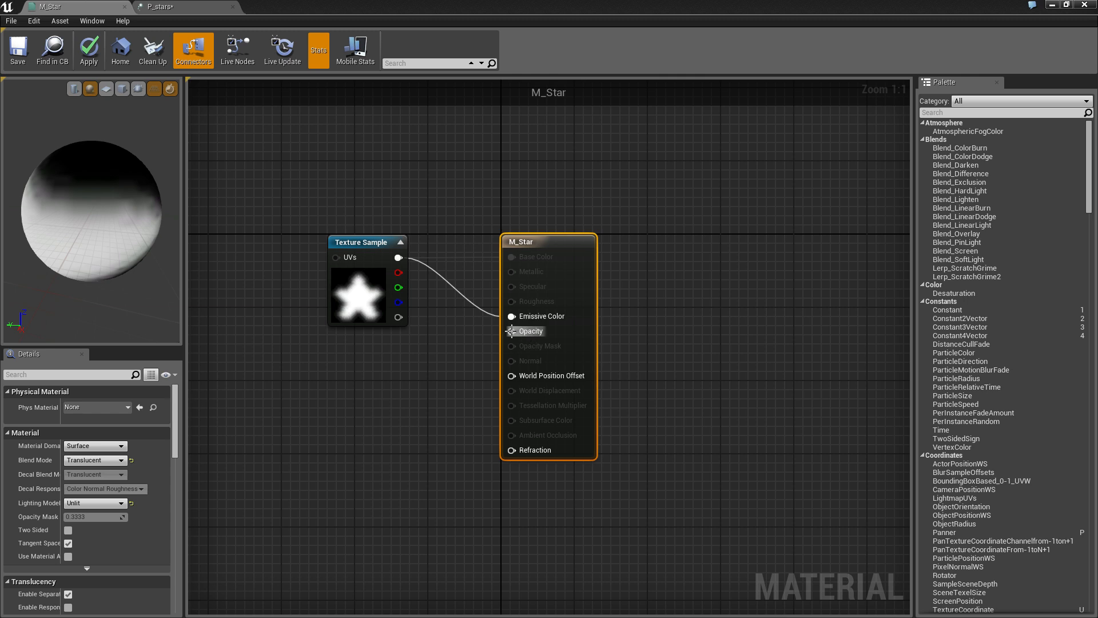
Step: Try the Texture Sample's combined color output as M_Star's Opacity input, inspect the preview sphere, and break the Opacity link
drag(511, 330, 401, 254)
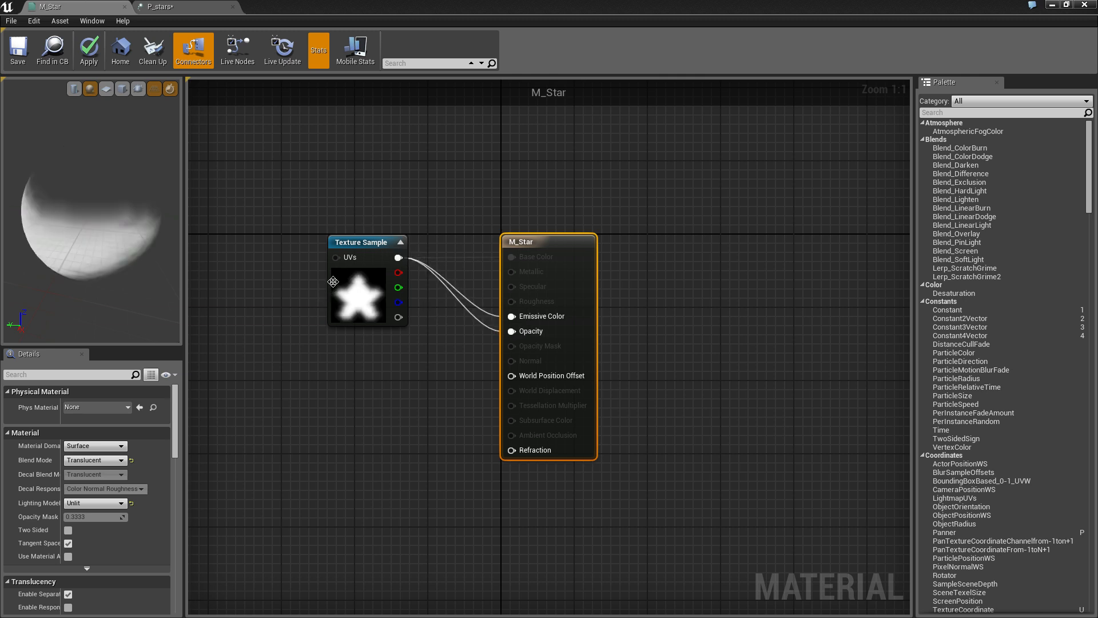
drag(71, 233, 131, 235)
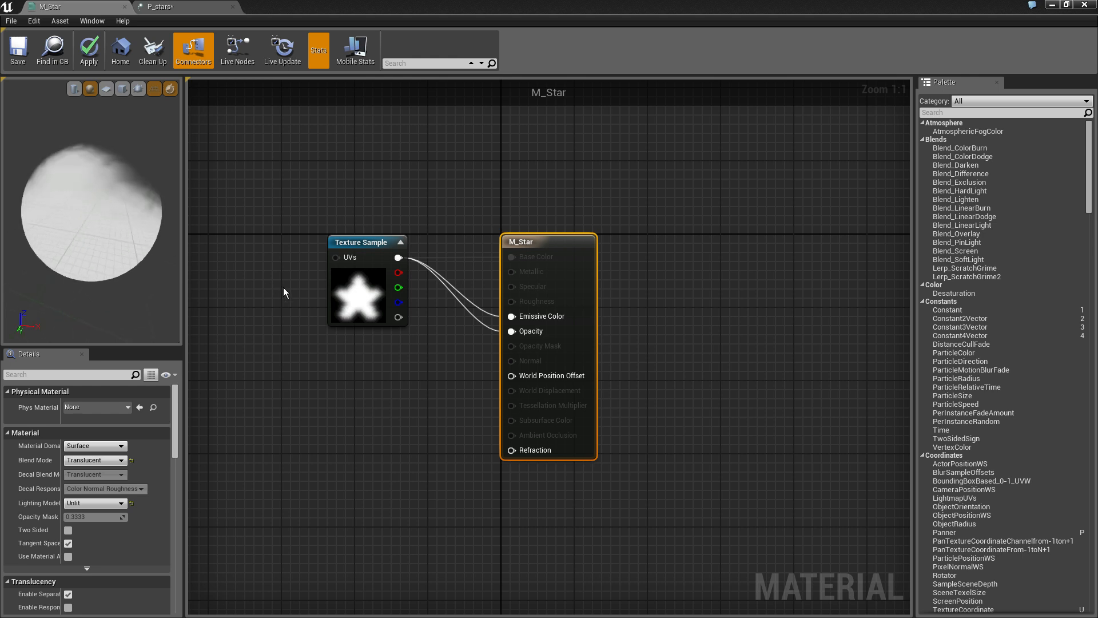
right_click(521, 331)
click(540, 346)
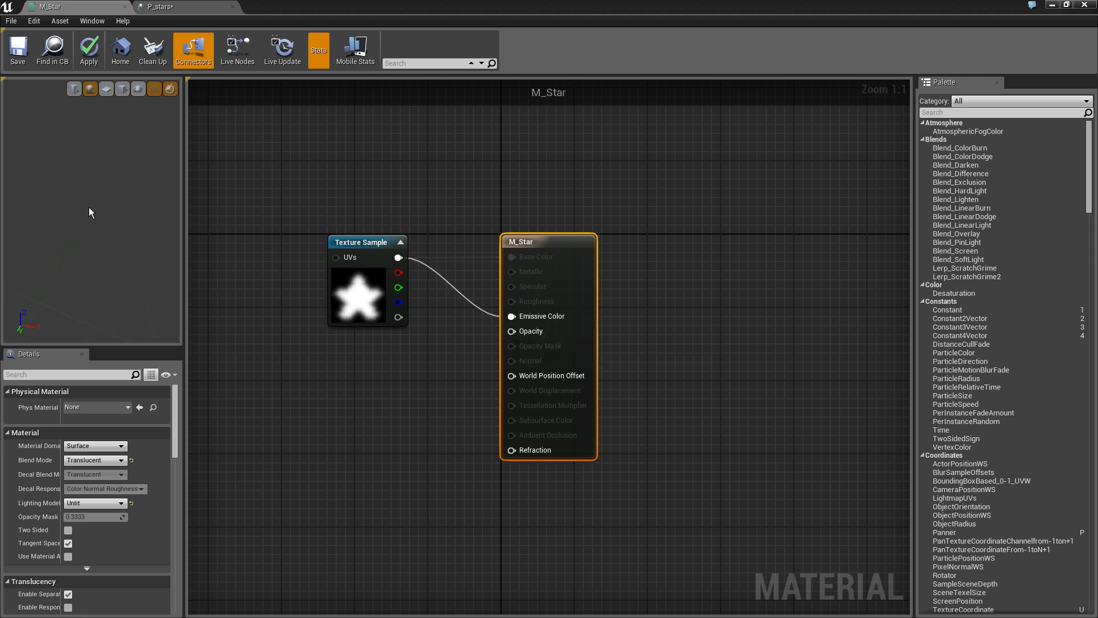
Step: Connect the Texture Sample's combined color output to M_Star's Opacity, save the material, and return to P_stars
drag(88, 207, 166, 240)
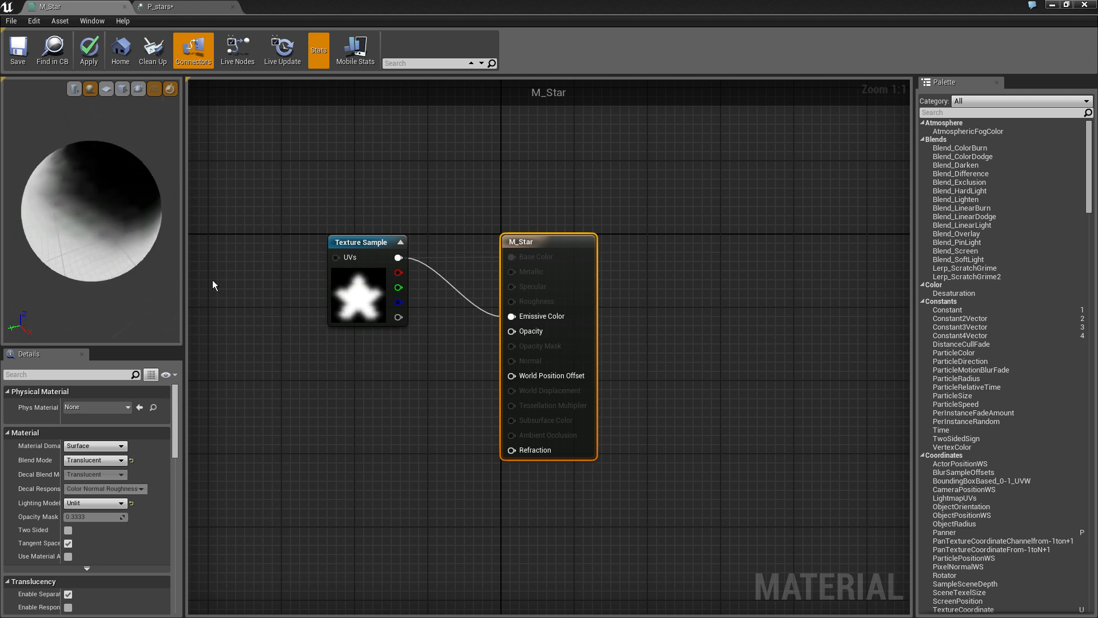
drag(399, 258, 513, 335)
mouse_move(114, 209)
mouse_down()
mouse_move(103, 257)
mouse_move(125, 223)
mouse_move(154, 257)
mouse_move(129, 223)
mouse_up()
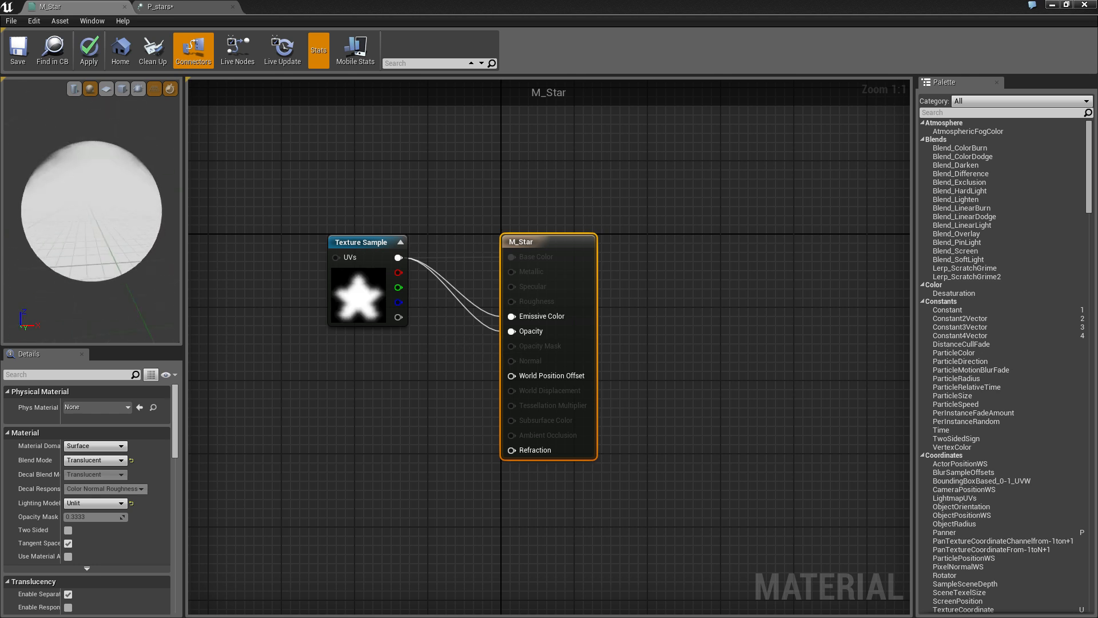
click(18, 52)
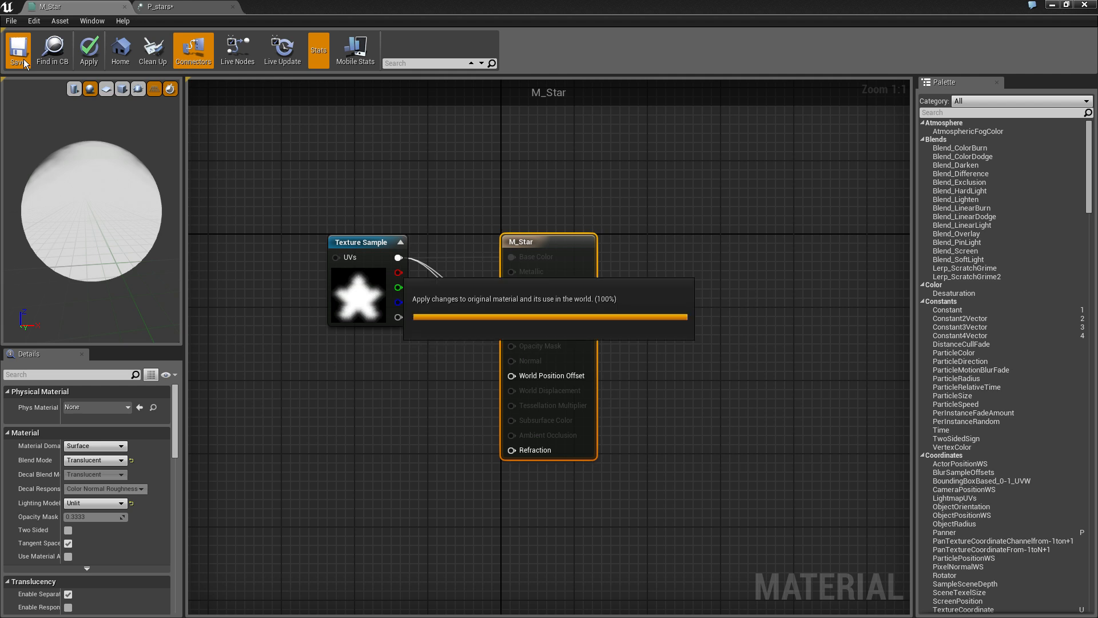
click(158, 8)
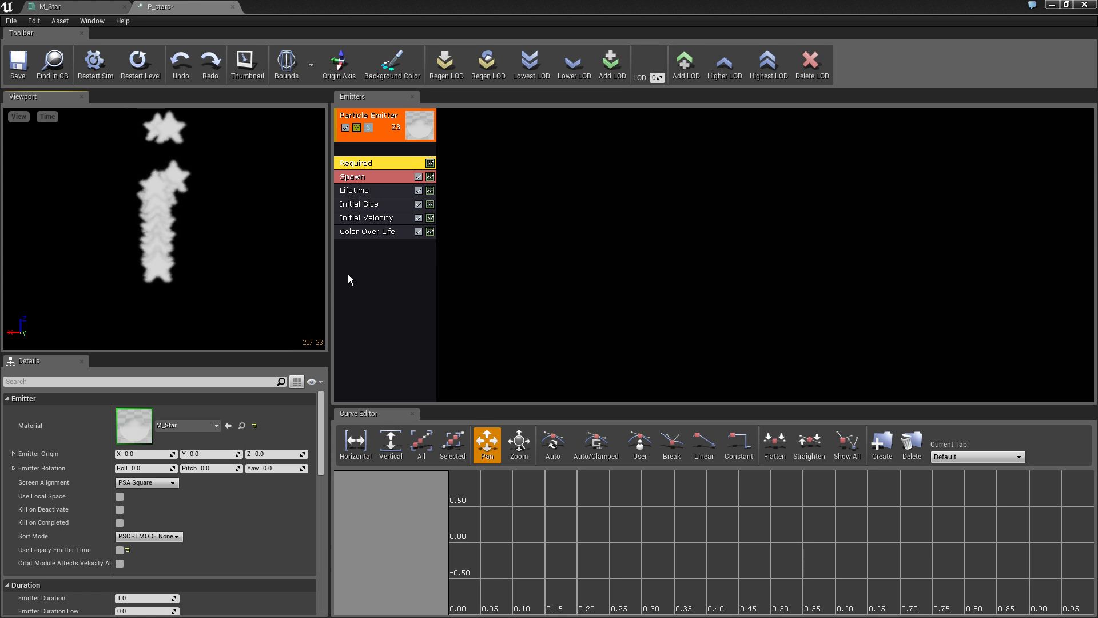
Step: Open the emitter's Color Over Life module and examine the two points of its constant color curve
click(366, 232)
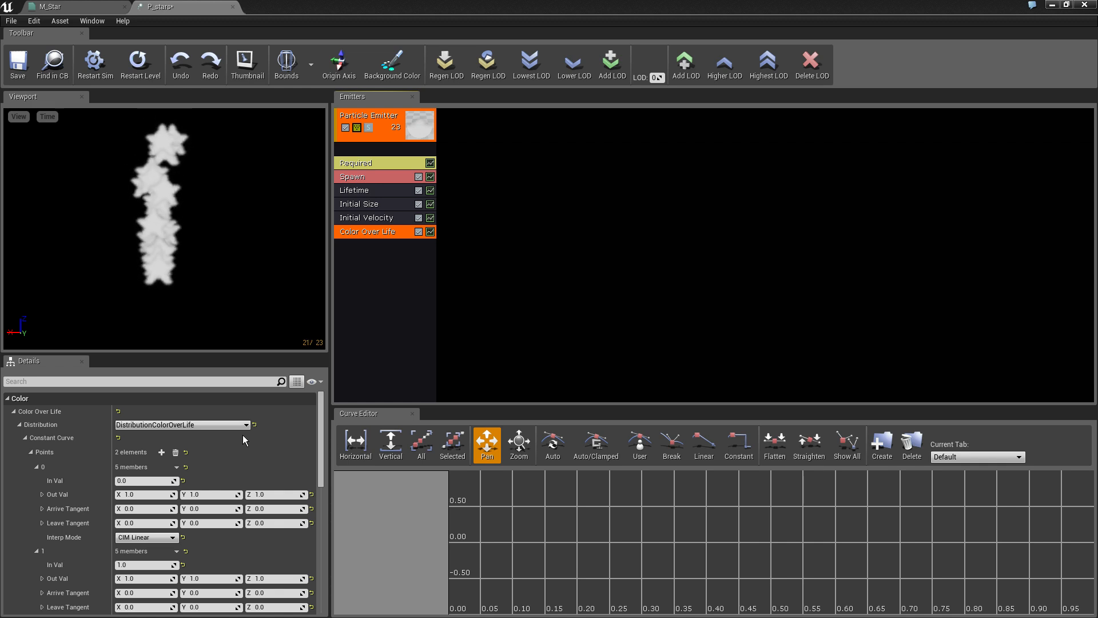
scroll(239, 466, down, 5)
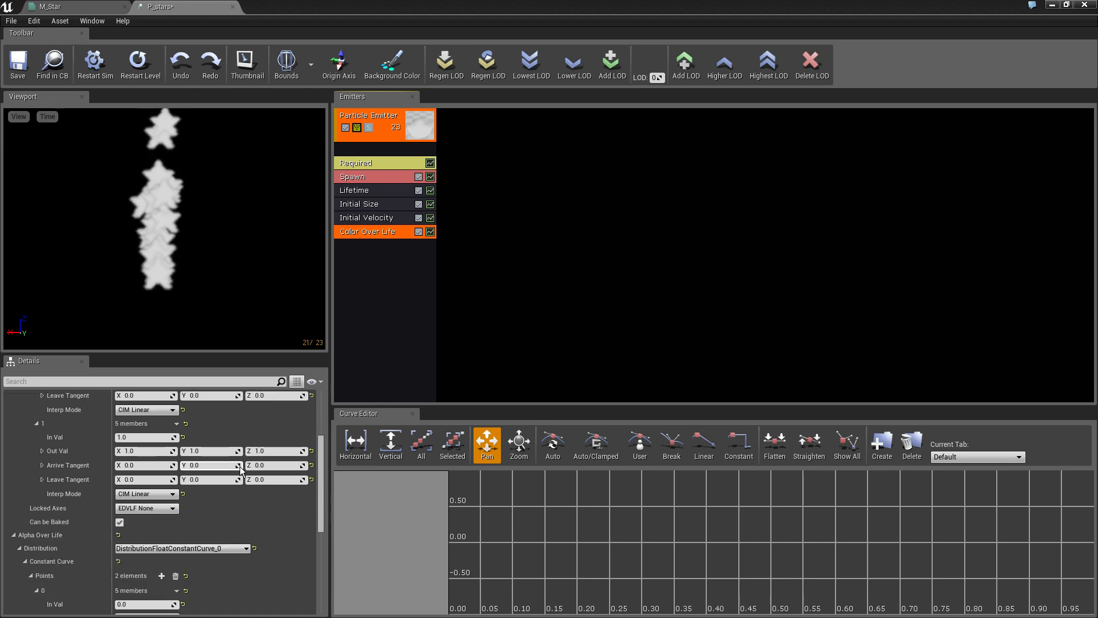
scroll(234, 527, up, 4)
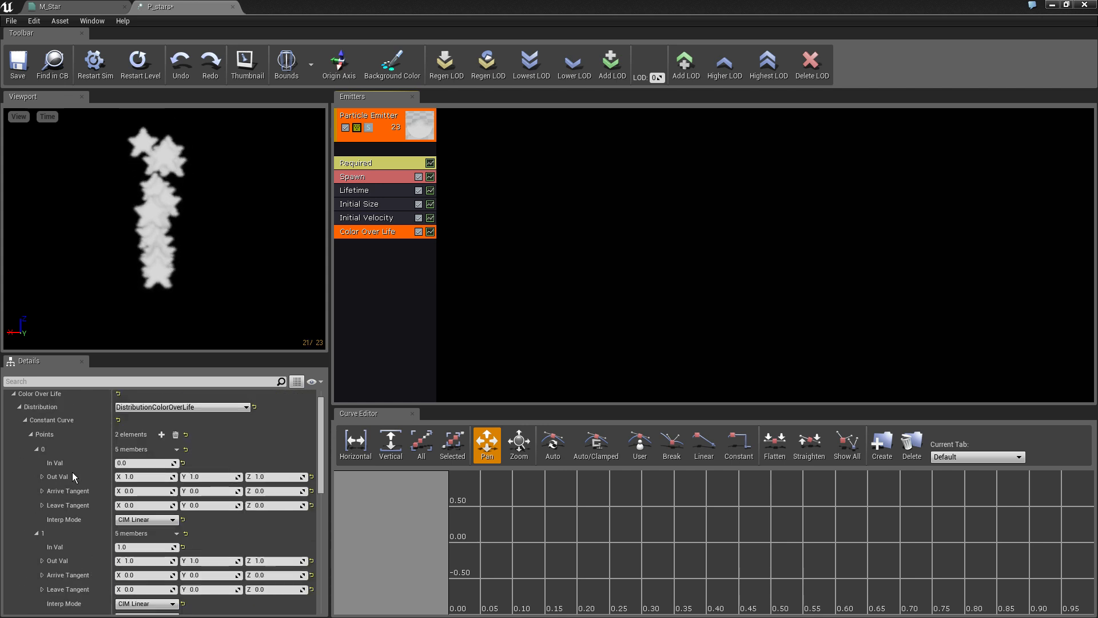
click(132, 462)
key(Tab)
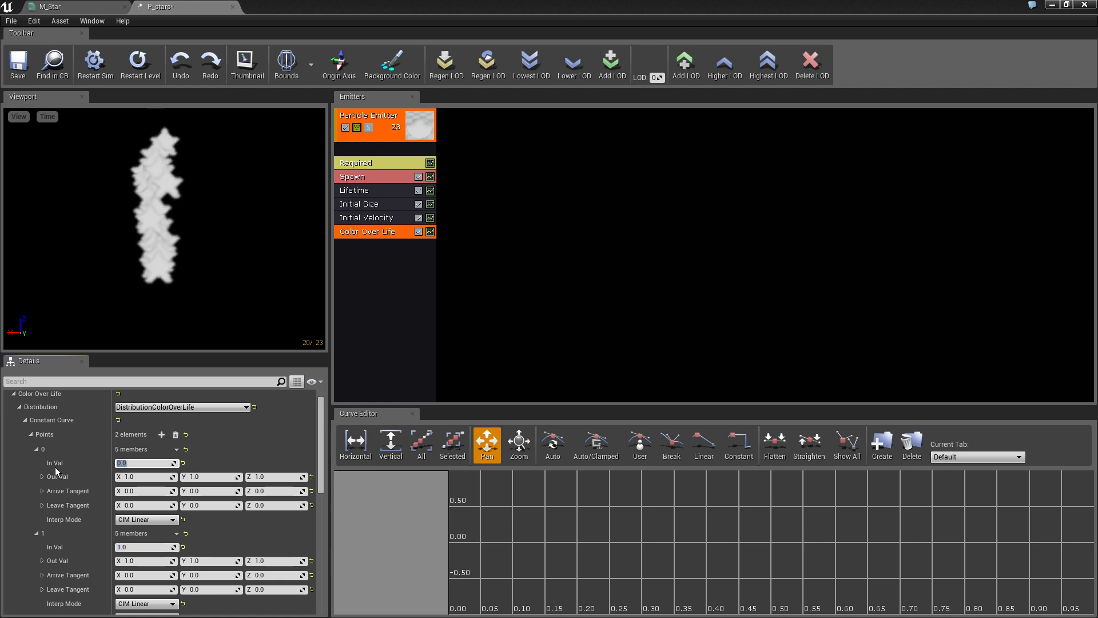
click(36, 449)
click(36, 462)
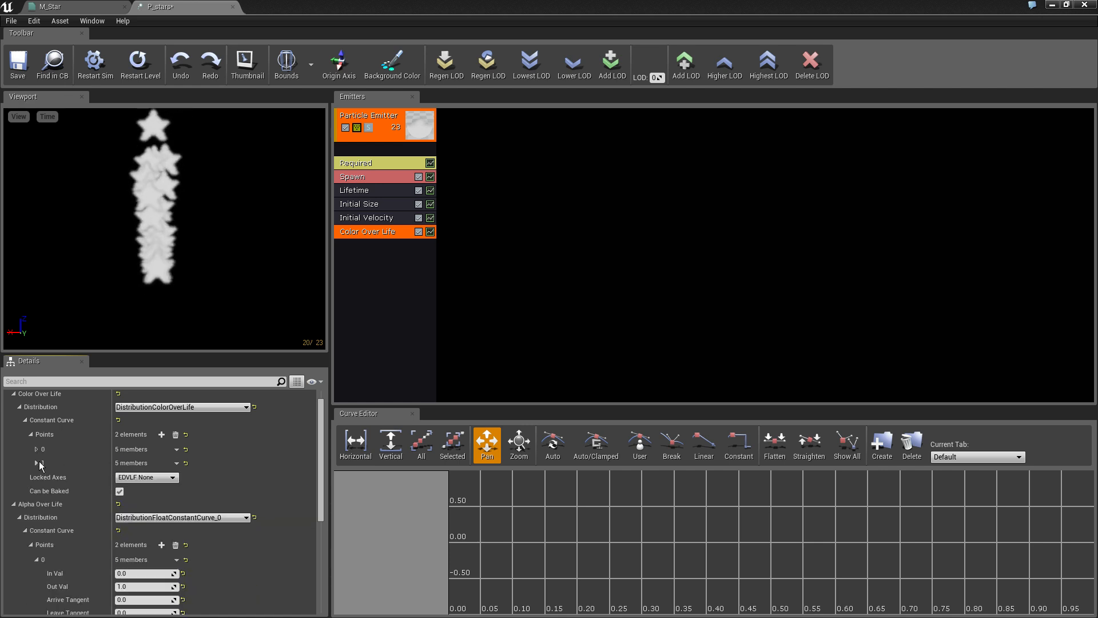
click(37, 462)
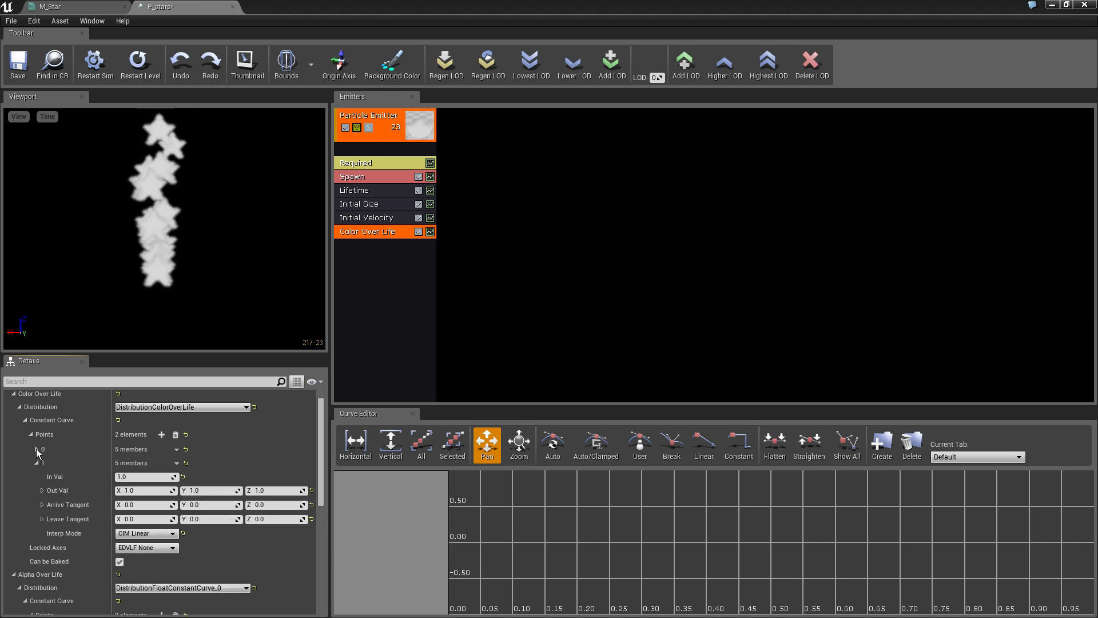
click(37, 450)
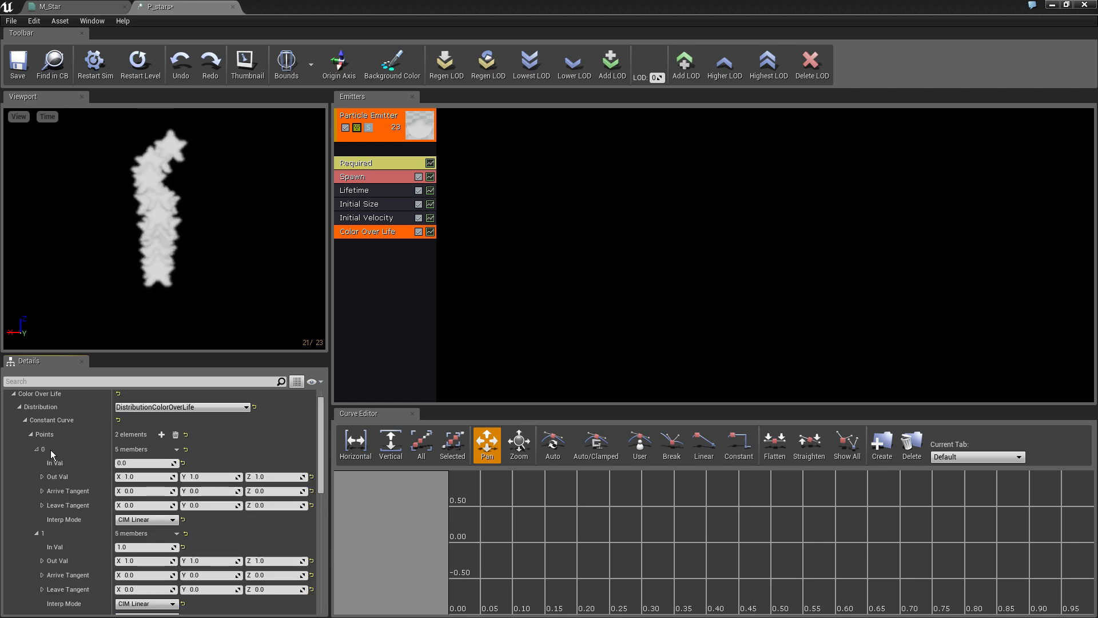
Step: Set Out Val of Color Over Life point 1 to X 1, Y 0, Z 0, review Alpha Over Life, and save P_stars
click(148, 463)
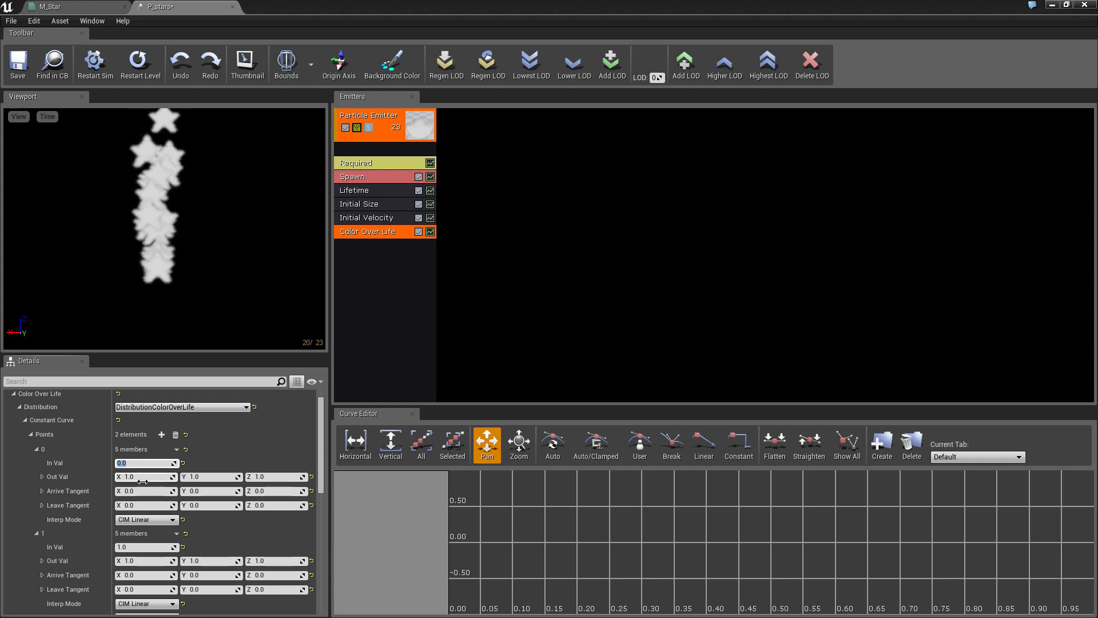
click(150, 478)
click(209, 478)
click(281, 478)
click(281, 478)
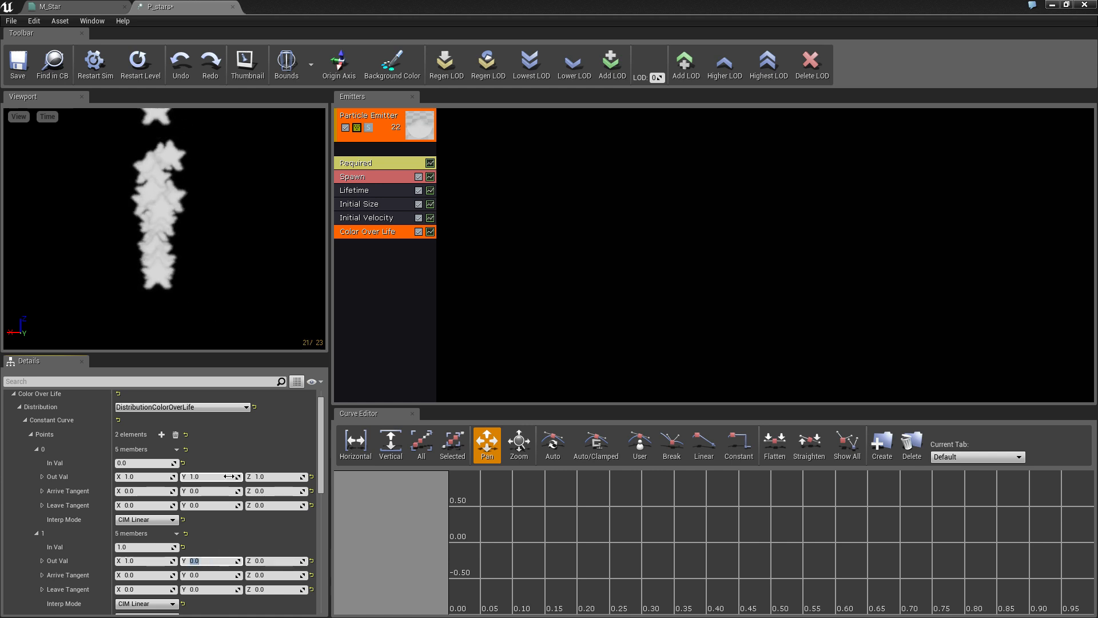
scroll(223, 481, down, 10)
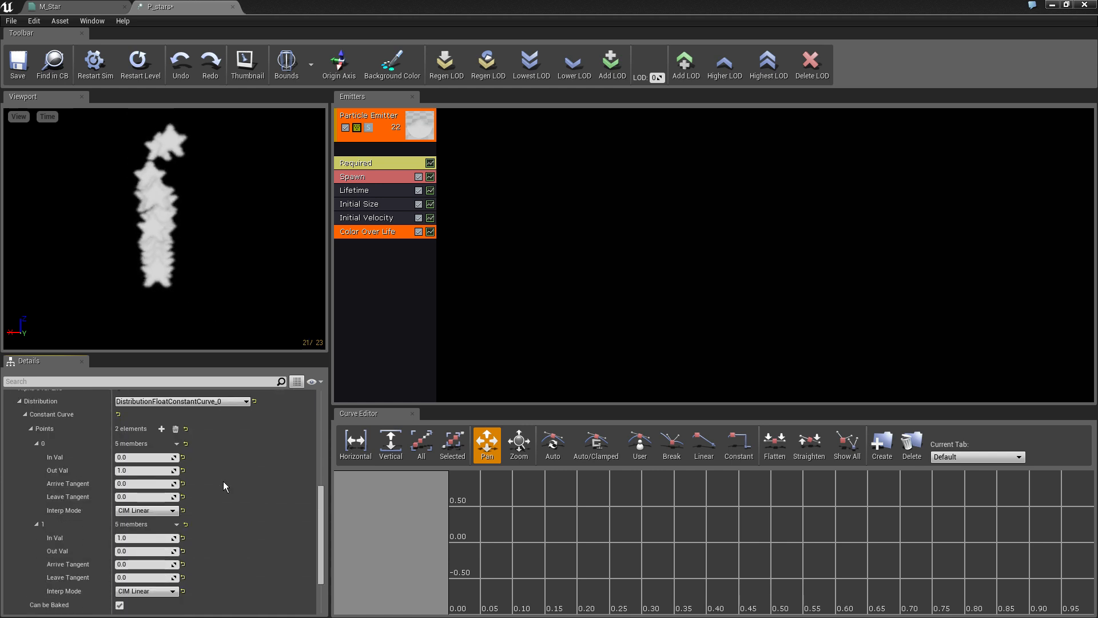
scroll(223, 482, up, 8)
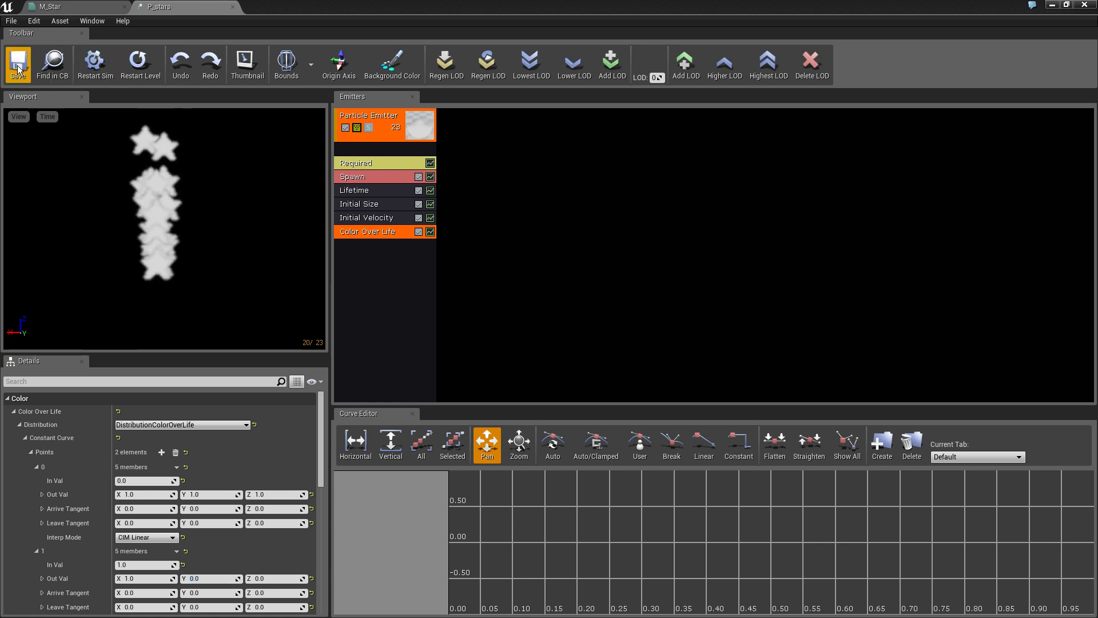
Step: Return to the M_Star material, shift its nodes slightly, and add a ParticleColor node below the Texture Sample
click(89, 8)
right_drag(269, 366, 334, 345)
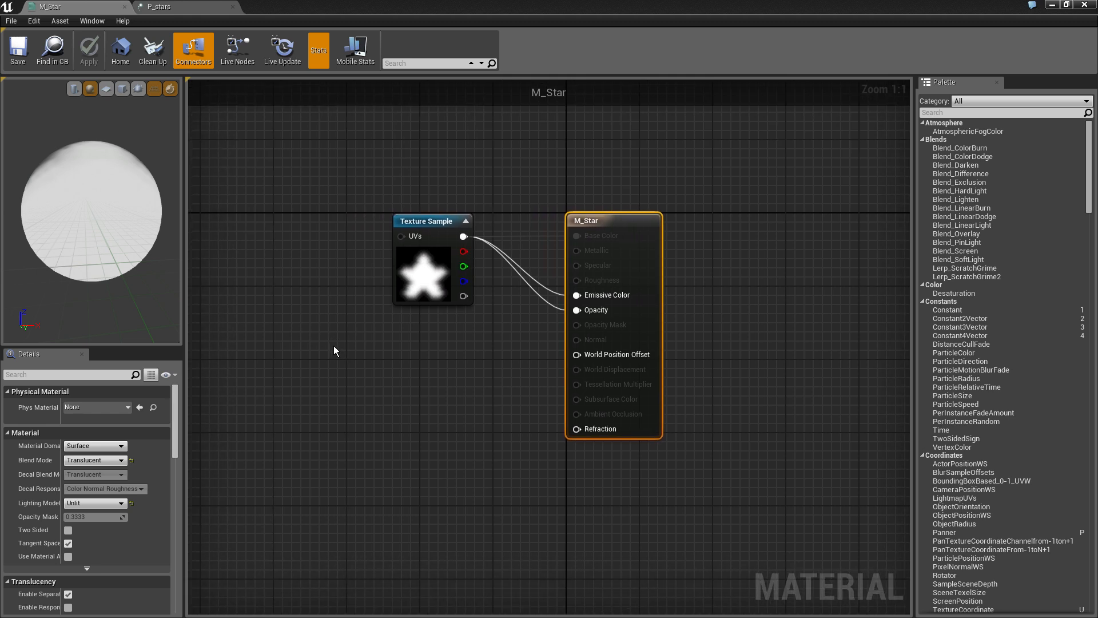
mouse_move(436, 218)
ctrl+mouse_down()
mouse_move(347, 218)
mouse_move(431, 220)
ctrl+mouse_up()
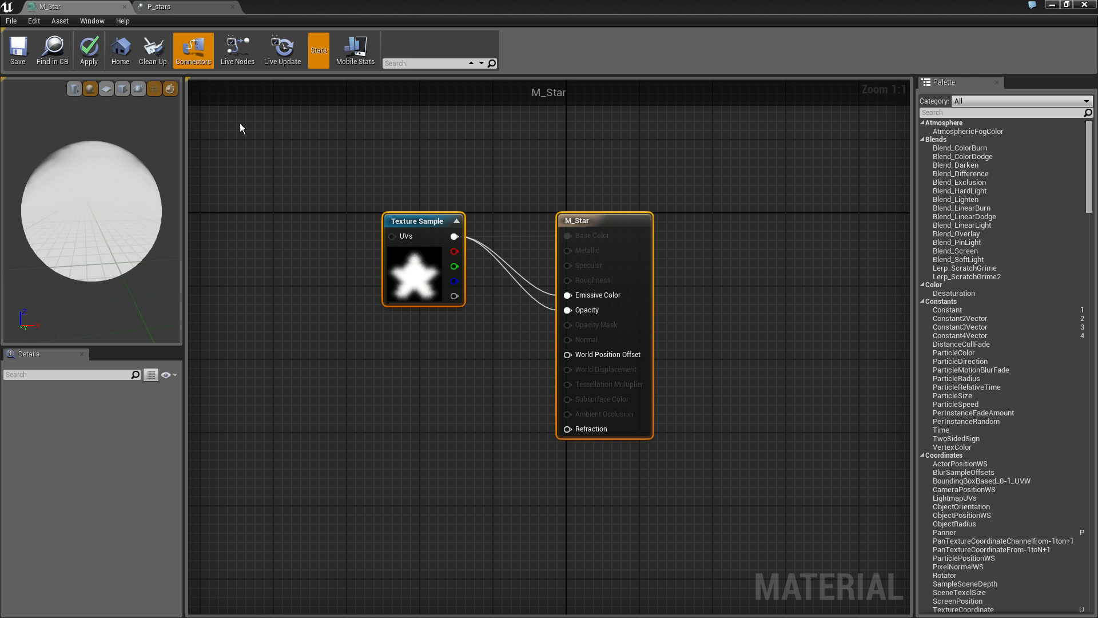
click(172, 7)
click(51, 7)
right_click(316, 357)
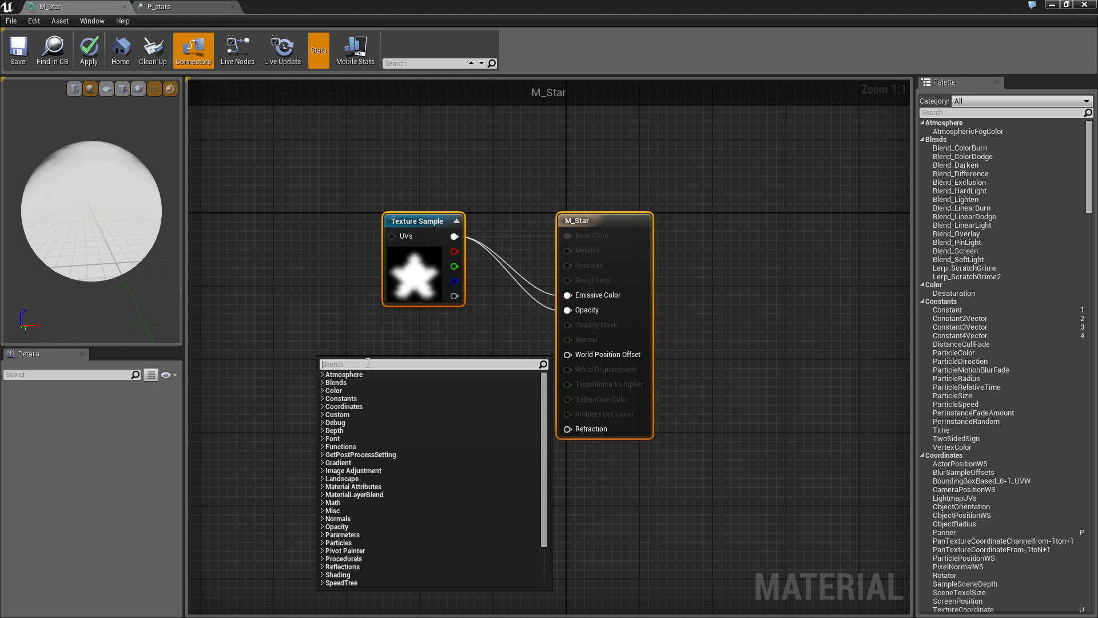
text(particle)
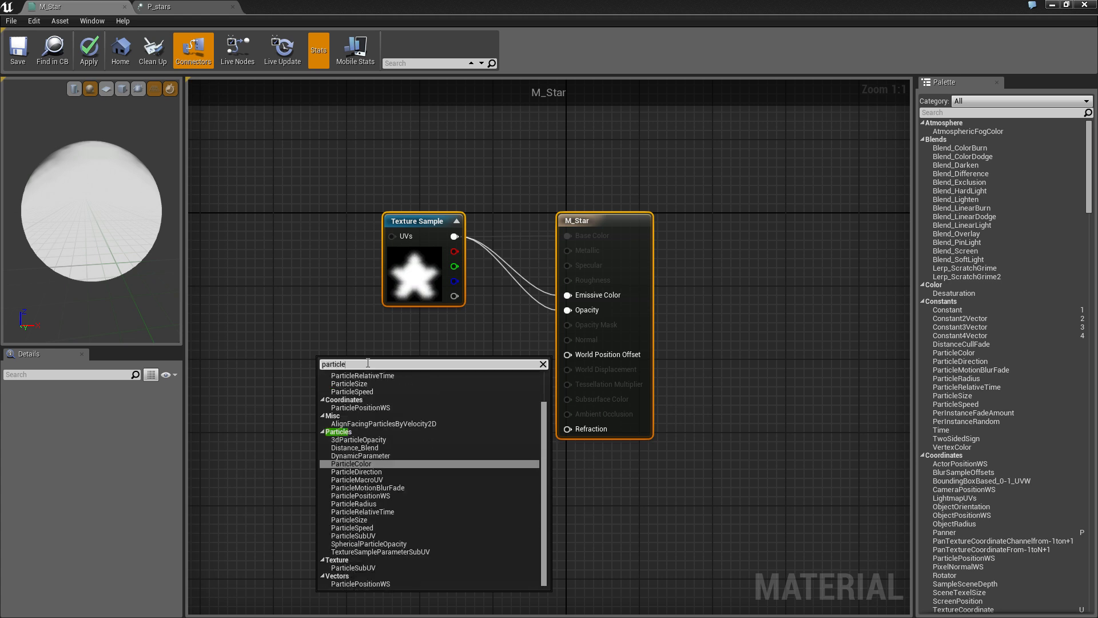
click(404, 463)
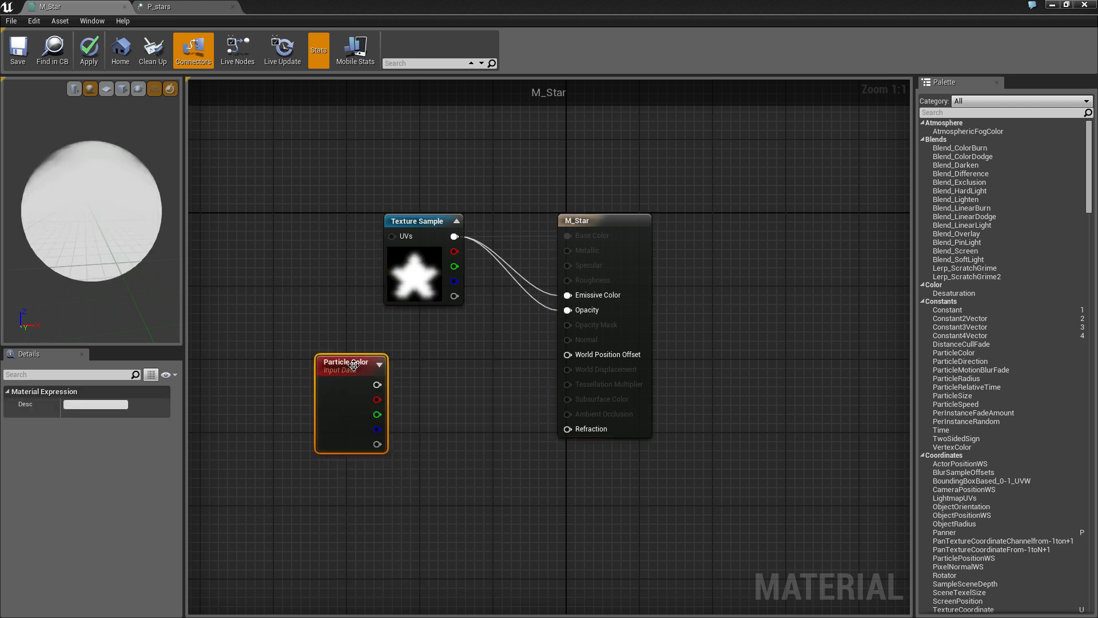
Step: Connect Particle Color's combined output to M_Star's Emissive Color, apply the material, and check the particles in P_stars
click(154, 8)
click(82, 8)
drag(492, 356, 566, 296)
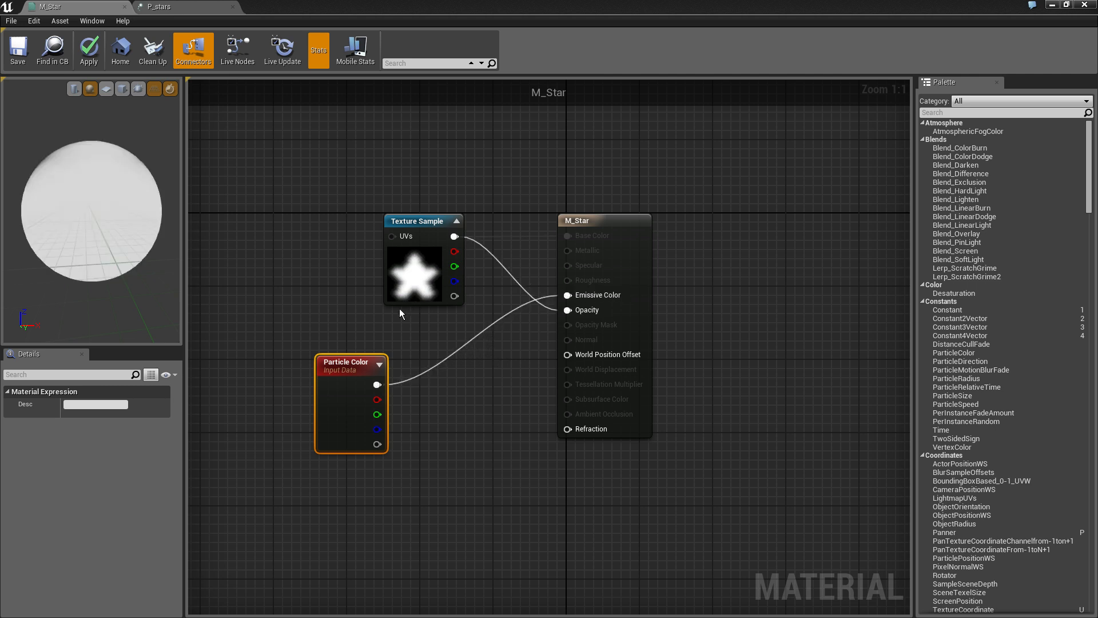
click(88, 49)
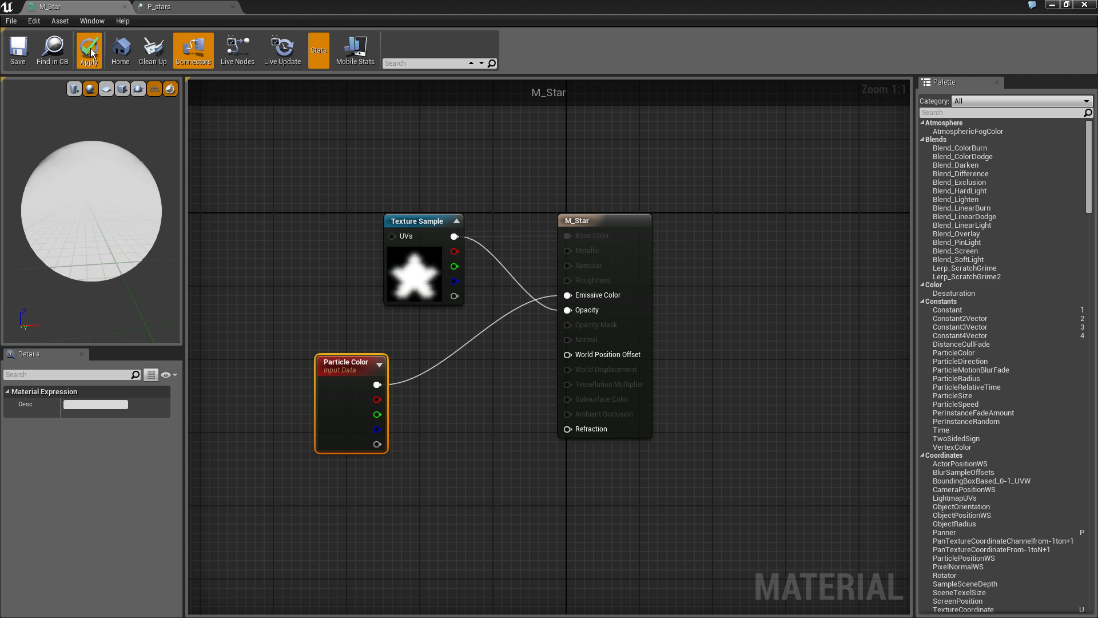
click(165, 9)
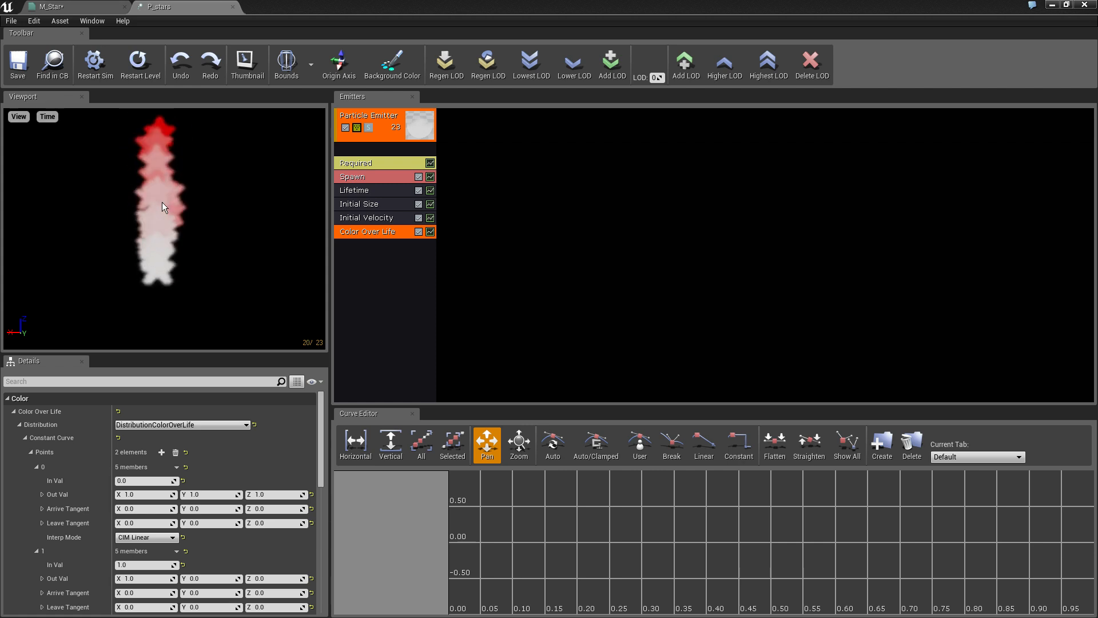
click(84, 9)
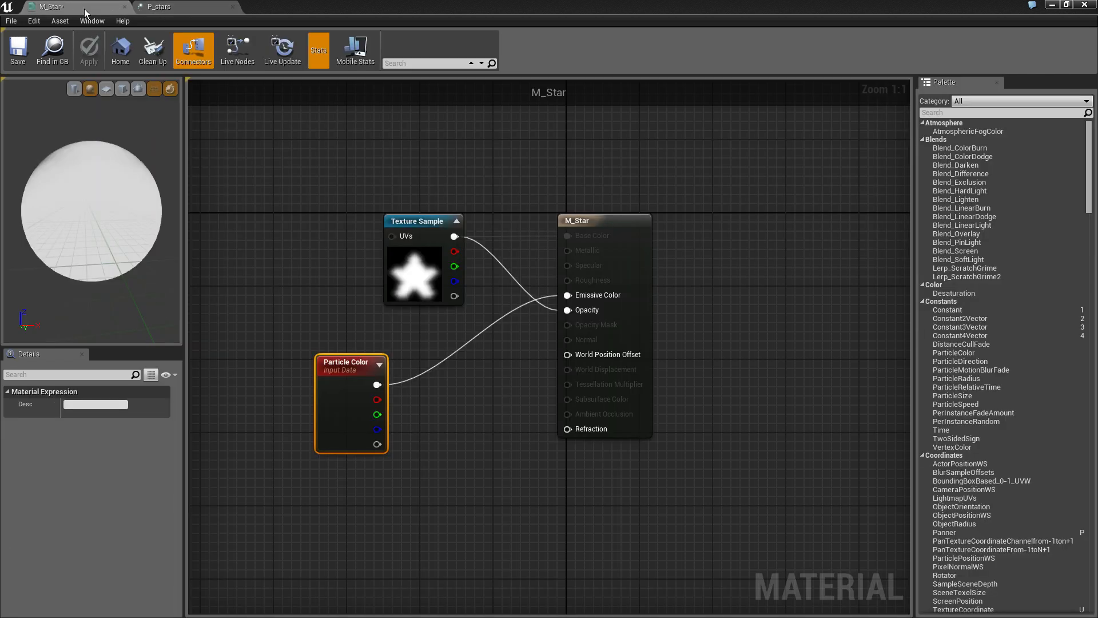
click(183, 9)
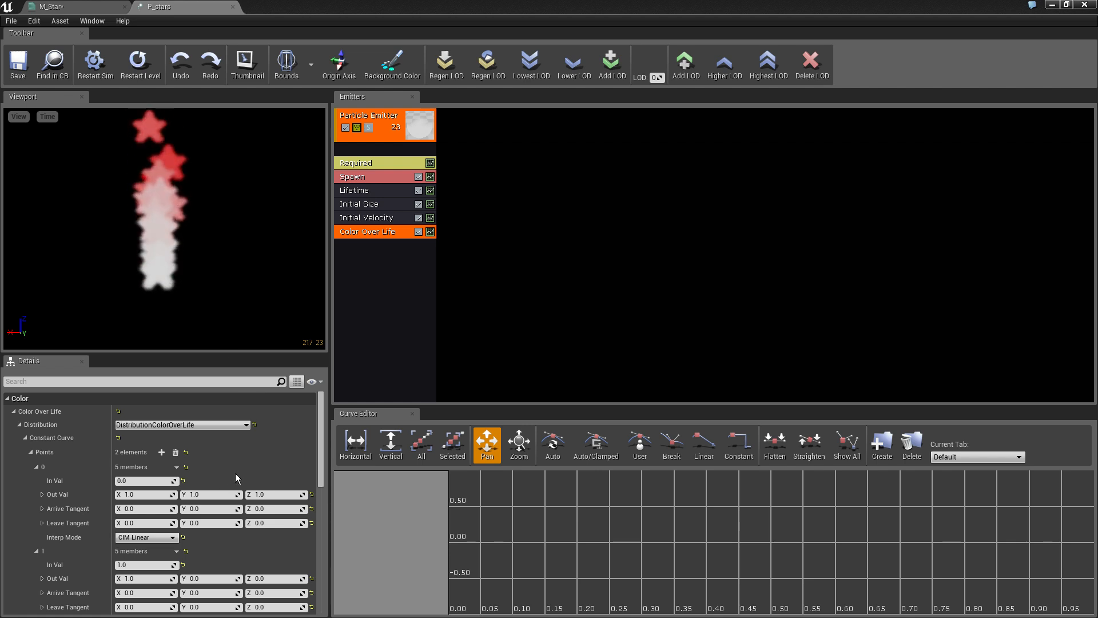
Step: Enlarge the curve editor area and look over the emitter's Spawn rate and Initial Size settings
scroll(235, 473, down, 1)
drag(436, 406, 436, 360)
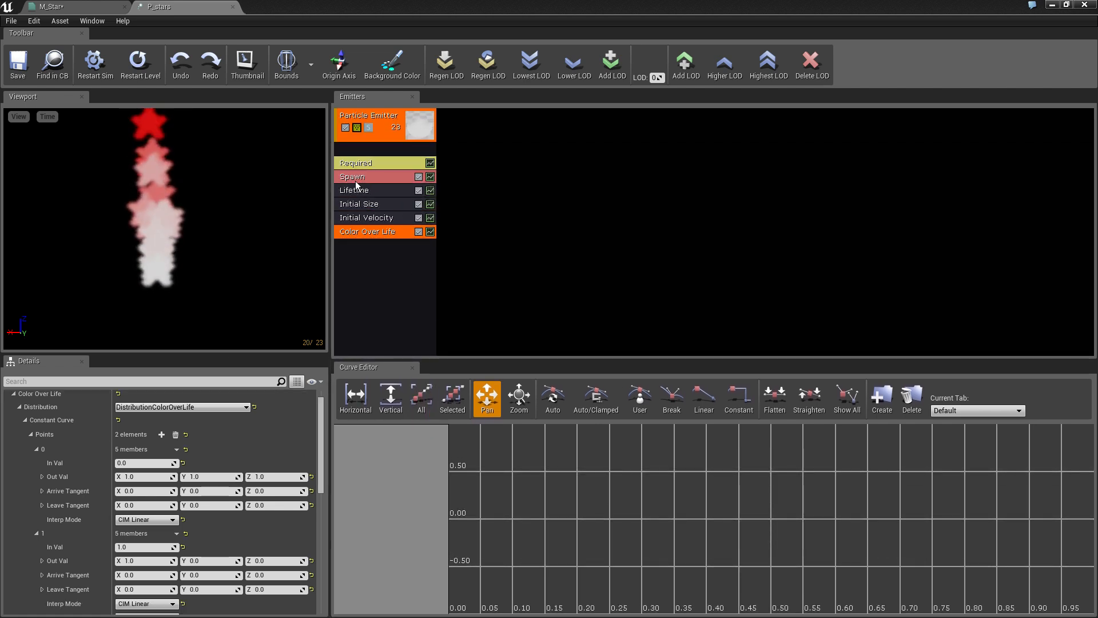
click(355, 183)
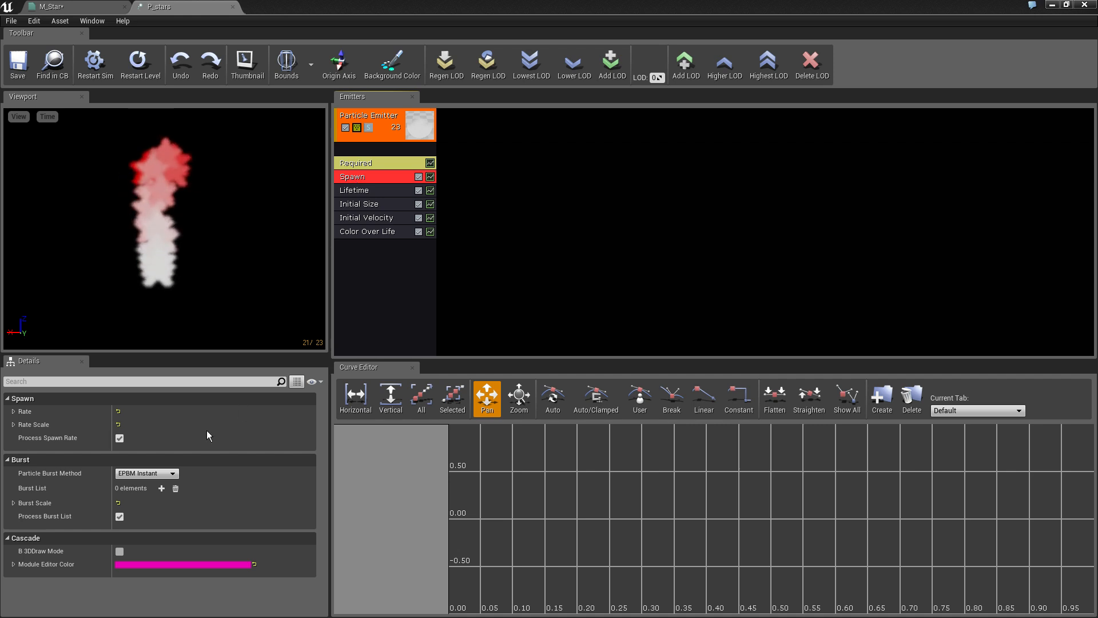
click(13, 412)
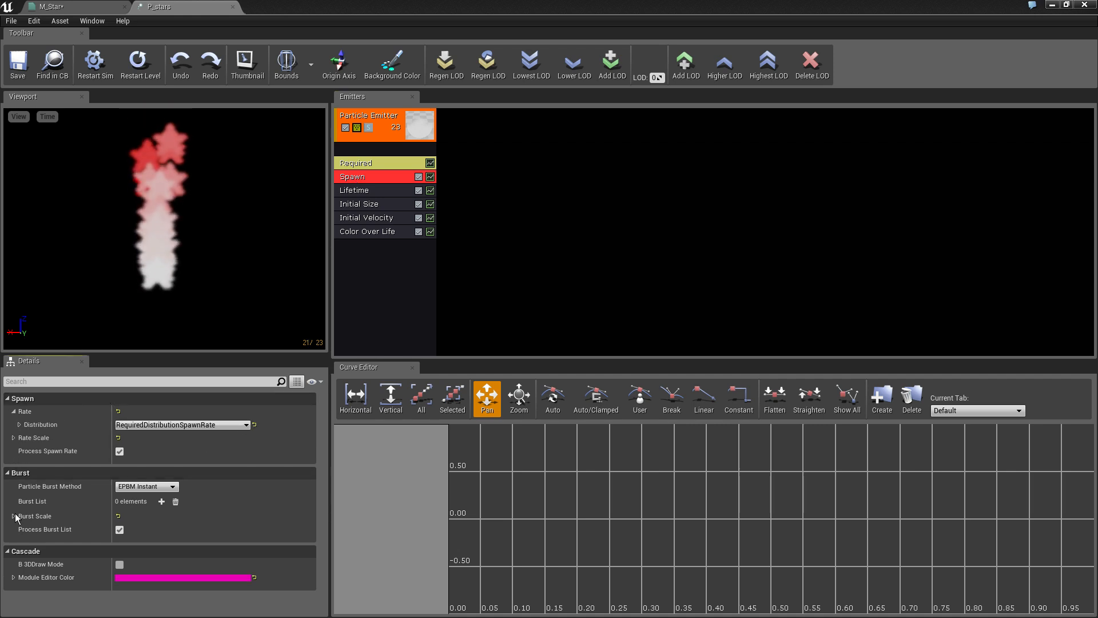
click(367, 204)
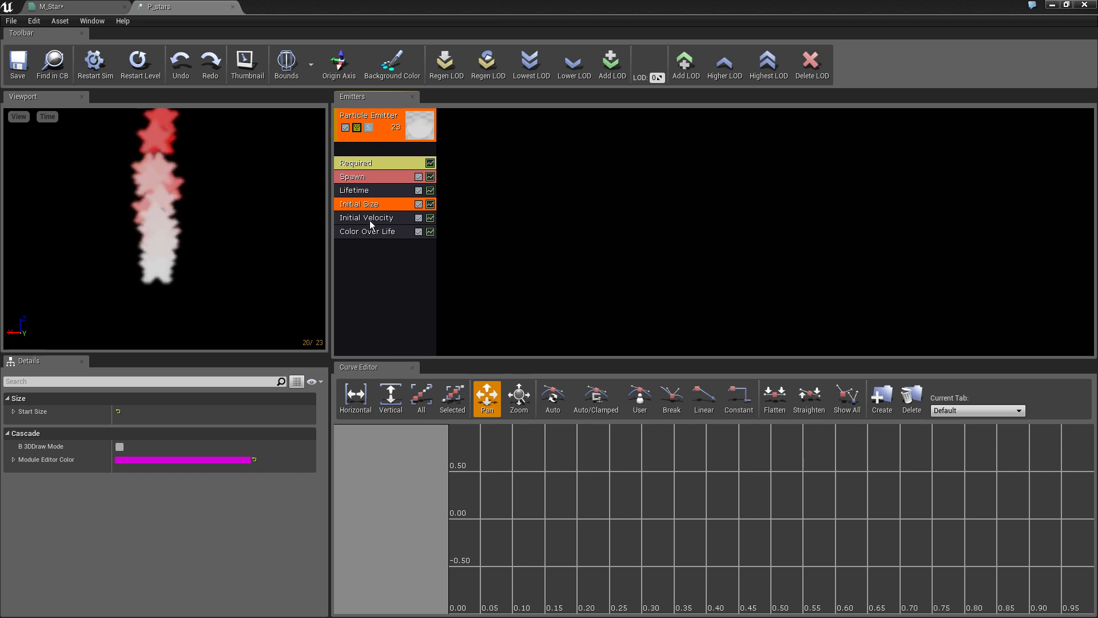
Step: Set the Initial Velocity module's start velocity to Max Z 10 and Min Z -10
click(370, 221)
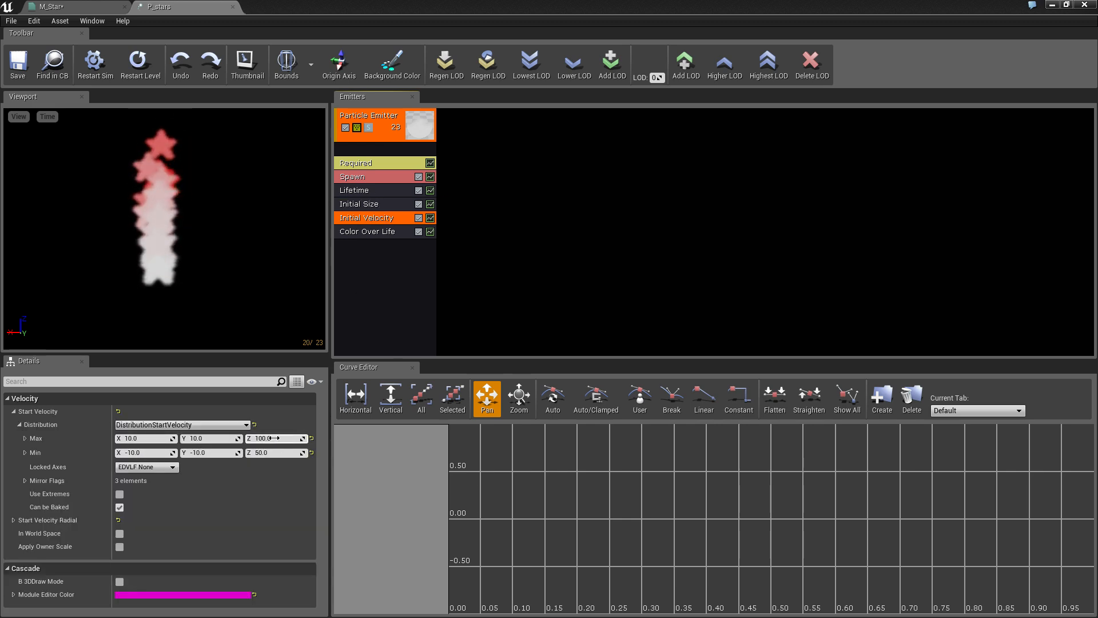
mouse_move(275, 438)
mouse_down()
mouse_move(251, 438)
mouse_move(279, 438)
mouse_up()
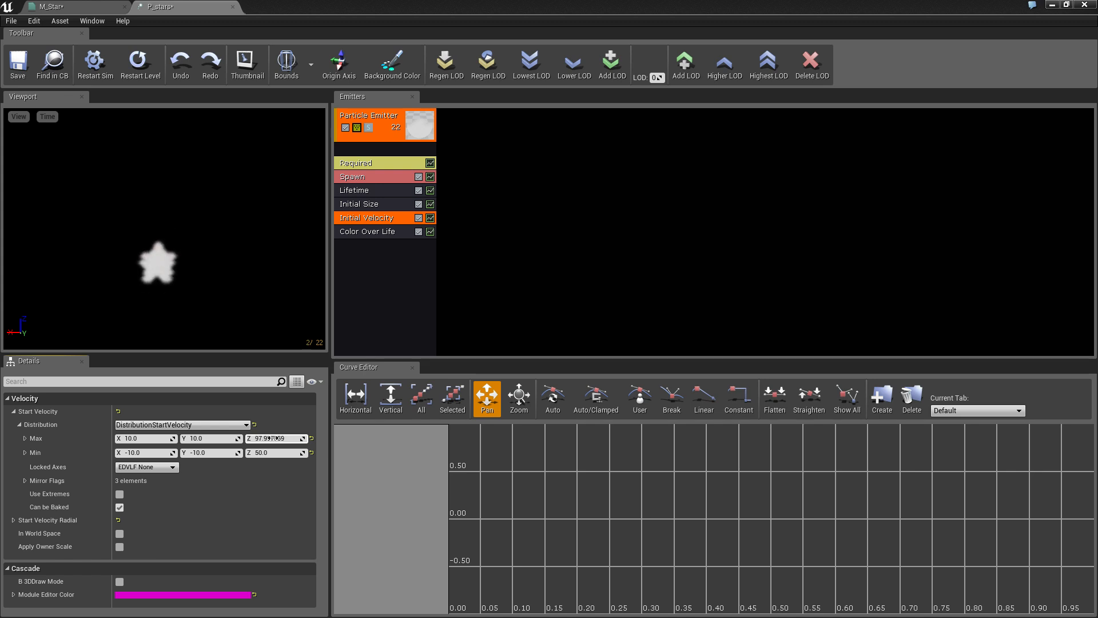
click(275, 438)
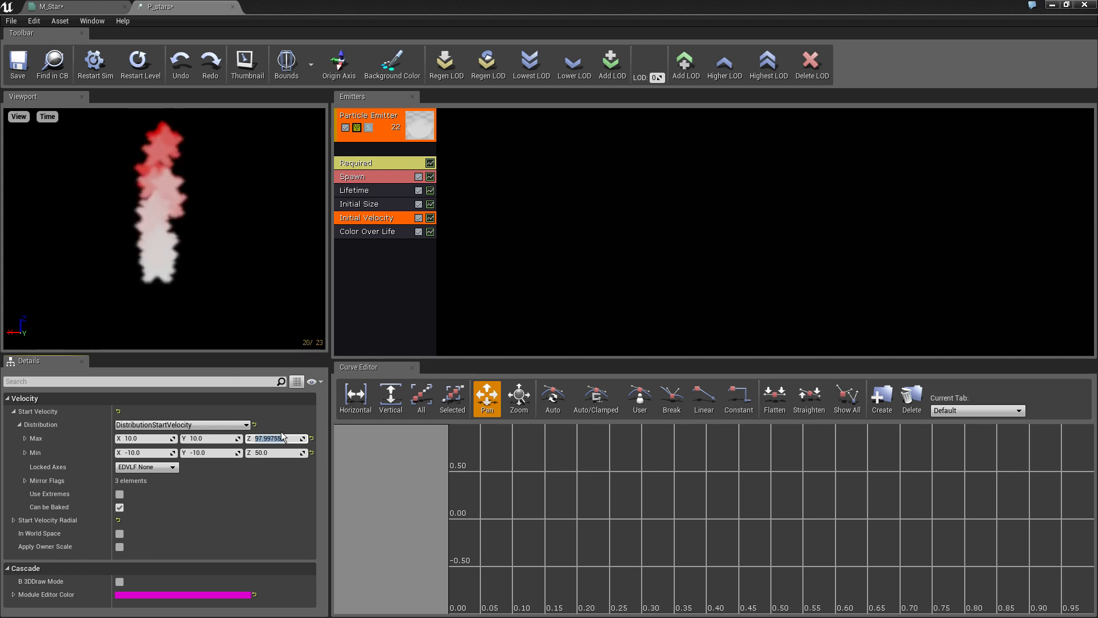
text(10)
key(Tab)
key(Tab)
key(Tab)
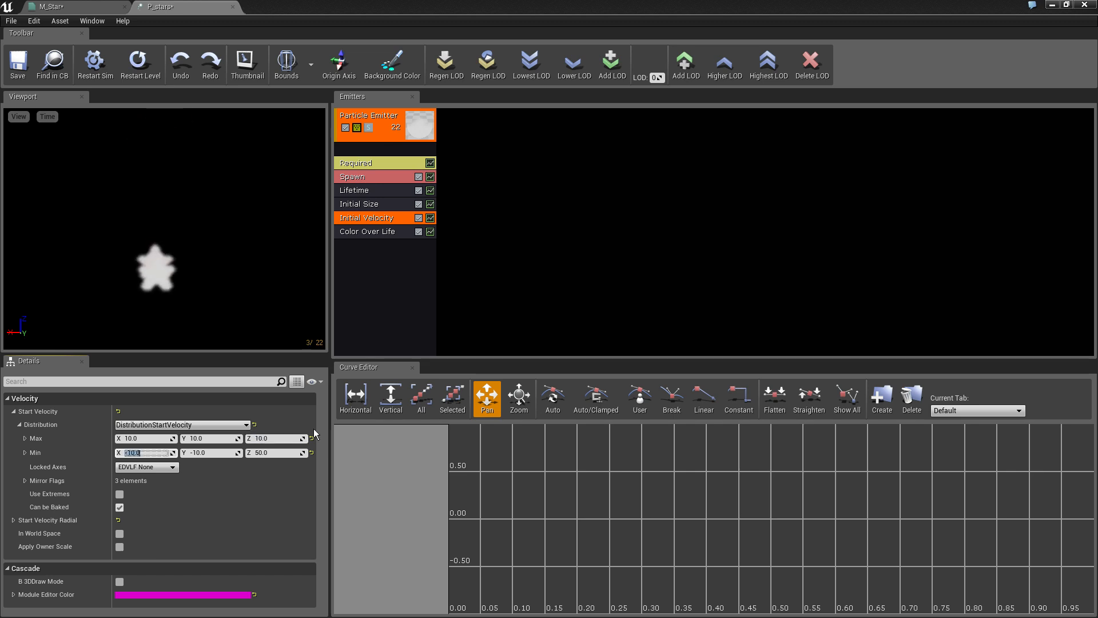
text(-10.0)
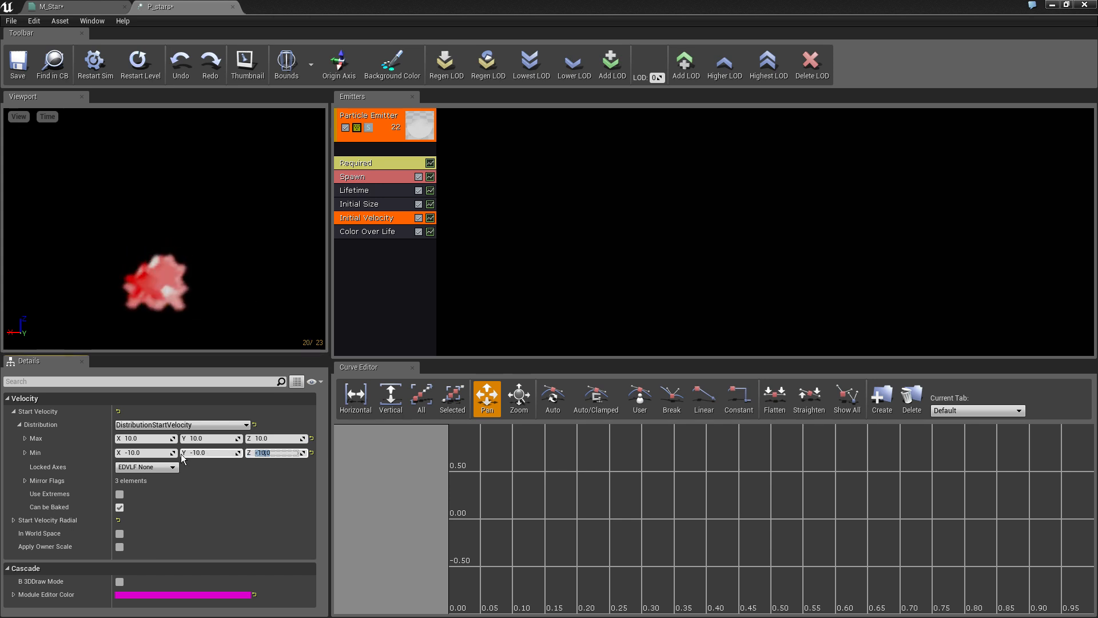
Step: Set the Initial Velocity module's start velocity to Min X -50 and Max X 50
click(152, 454)
text(-50)
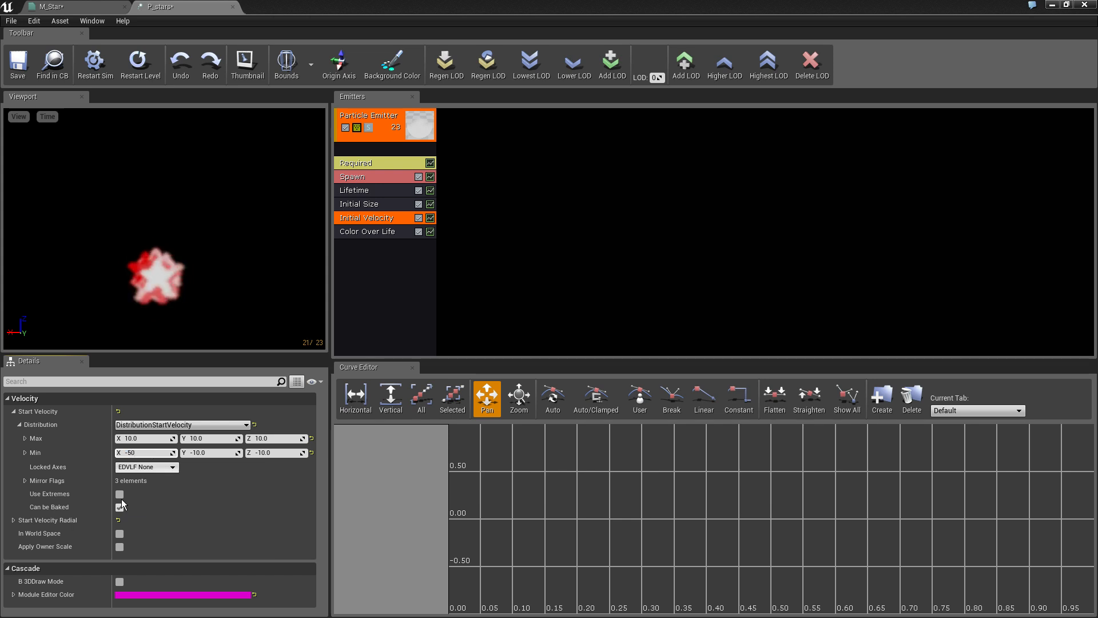
click(147, 438)
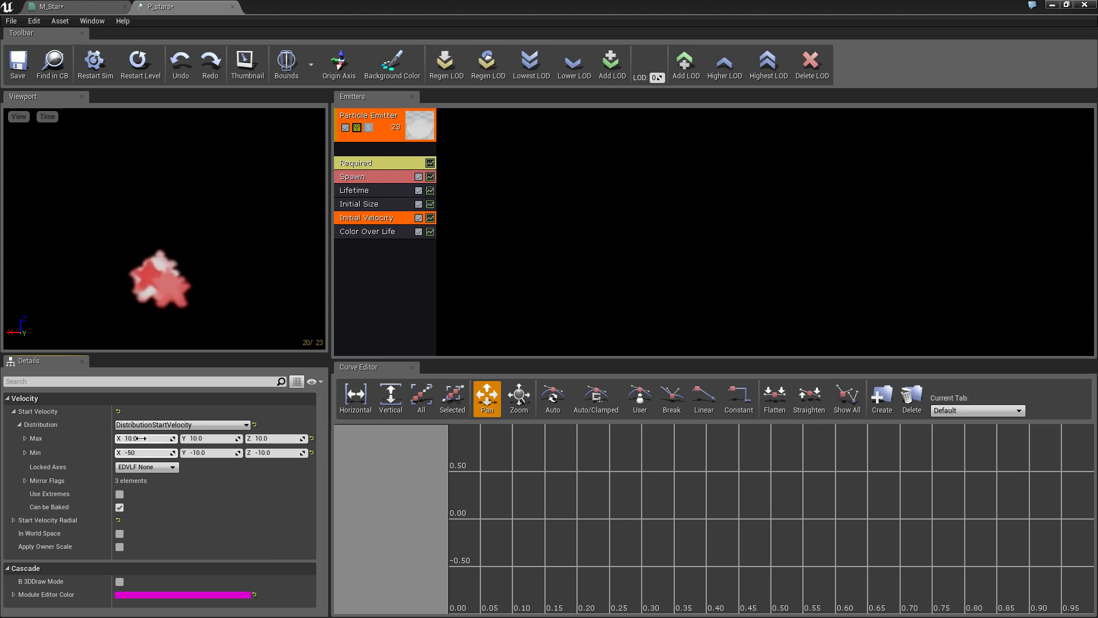
text(50)
key(Return)
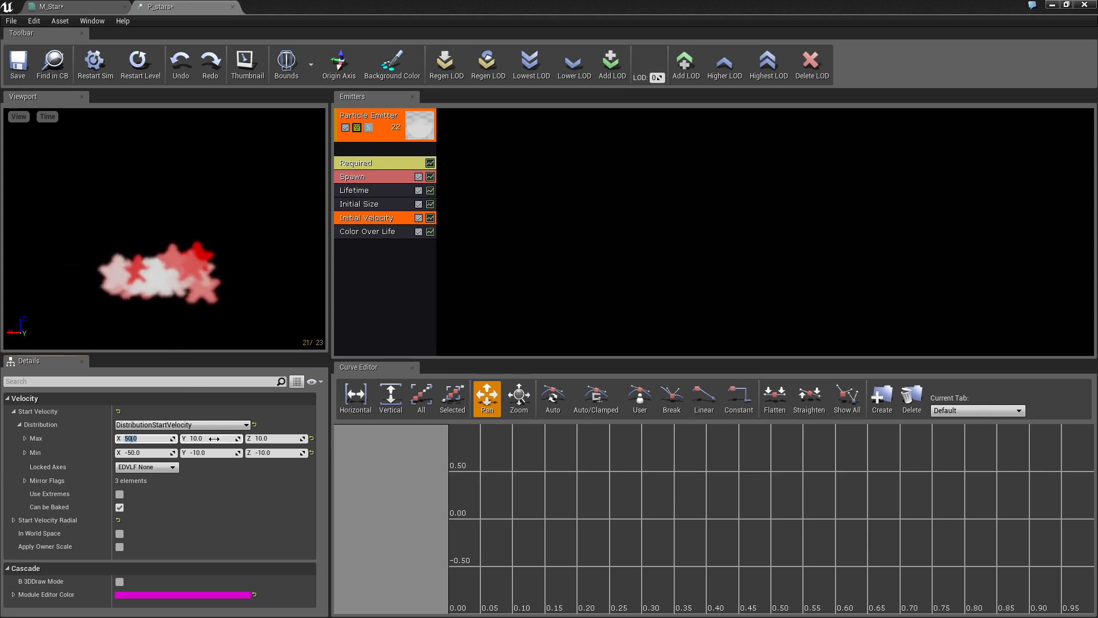
Step: Set the start velocity's Max Y and Z to 50 and its Min Y and Z to -50, and check the particle spread
click(214, 438)
text(50)
key(Tab)
text(50)
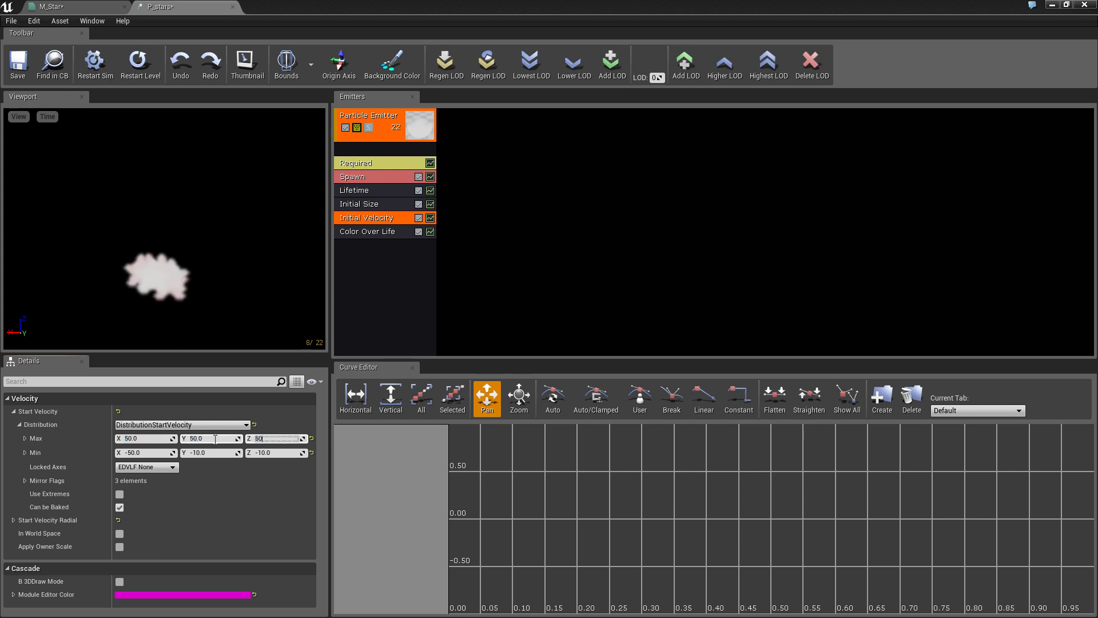
key(Tab)
key(Tab)
text(-50)
key(Tab)
text(-50)
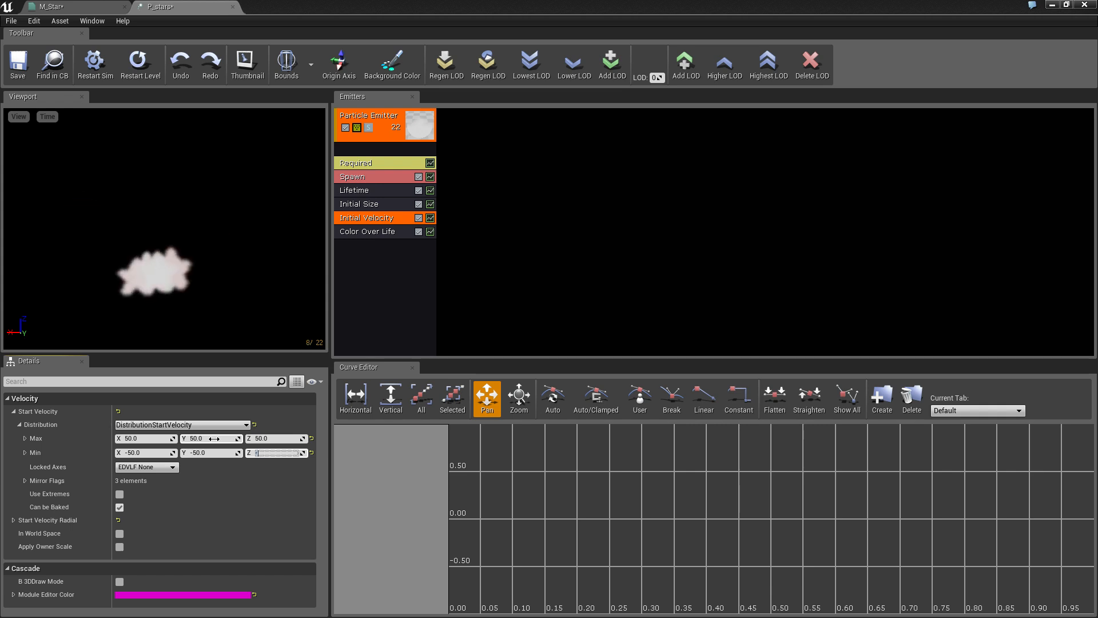
key(Return)
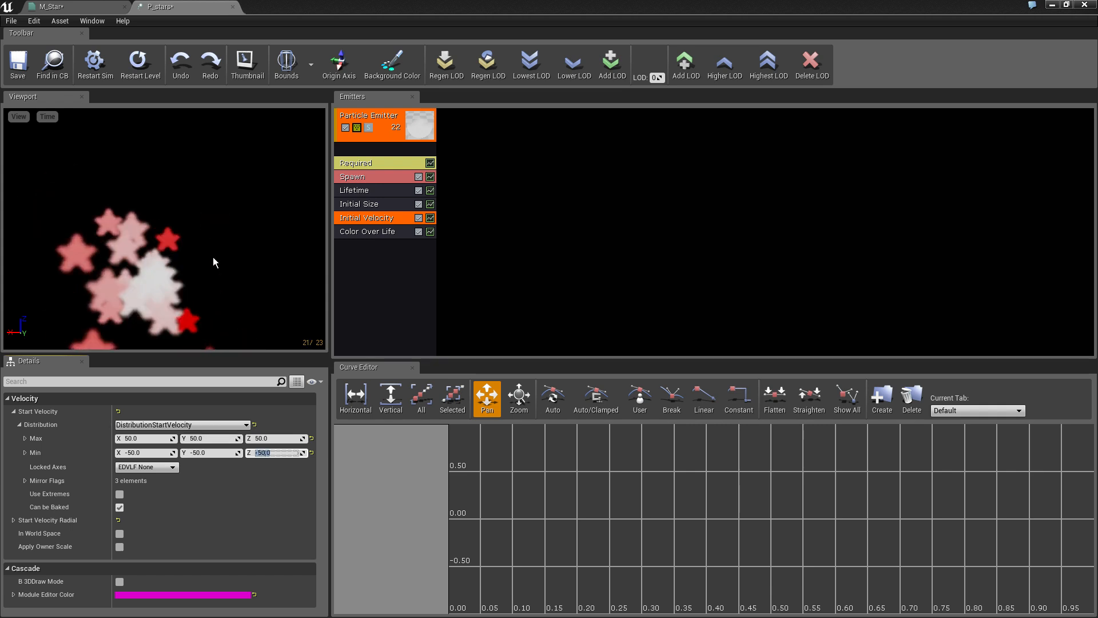
drag(205, 259, 247, 285)
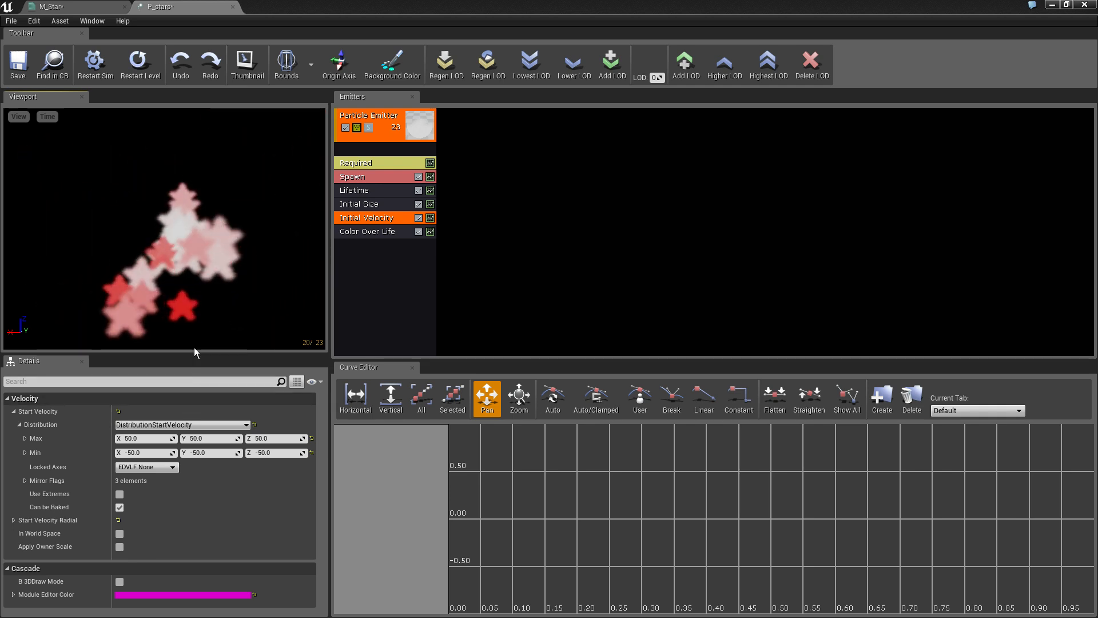
Step: Examine the two Alpha Over Life curve points in the Color Over Life module
click(394, 122)
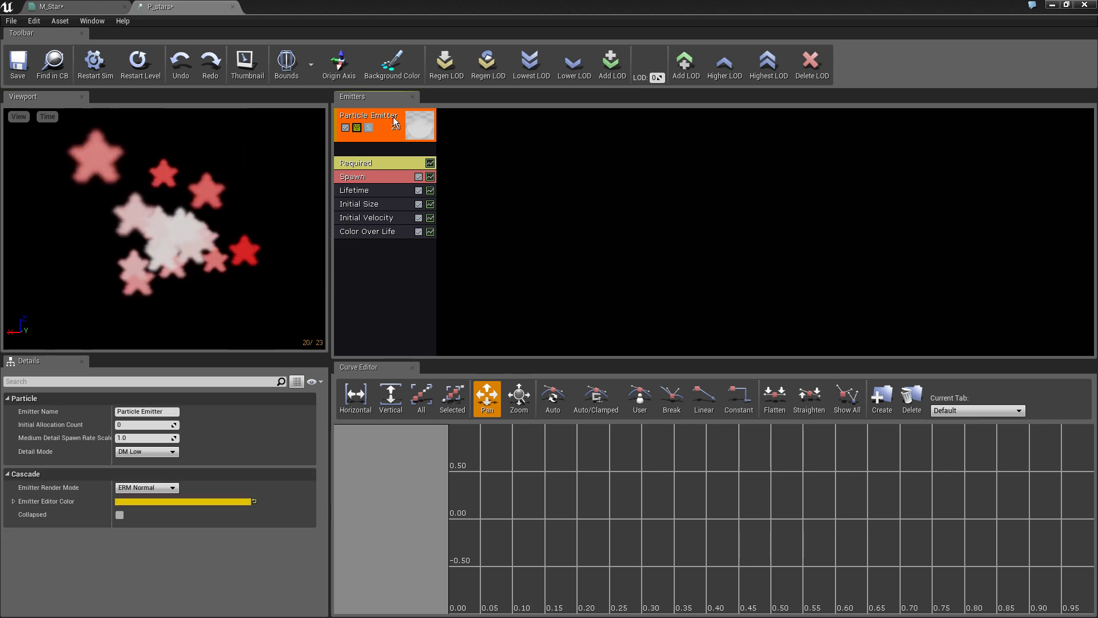
click(372, 232)
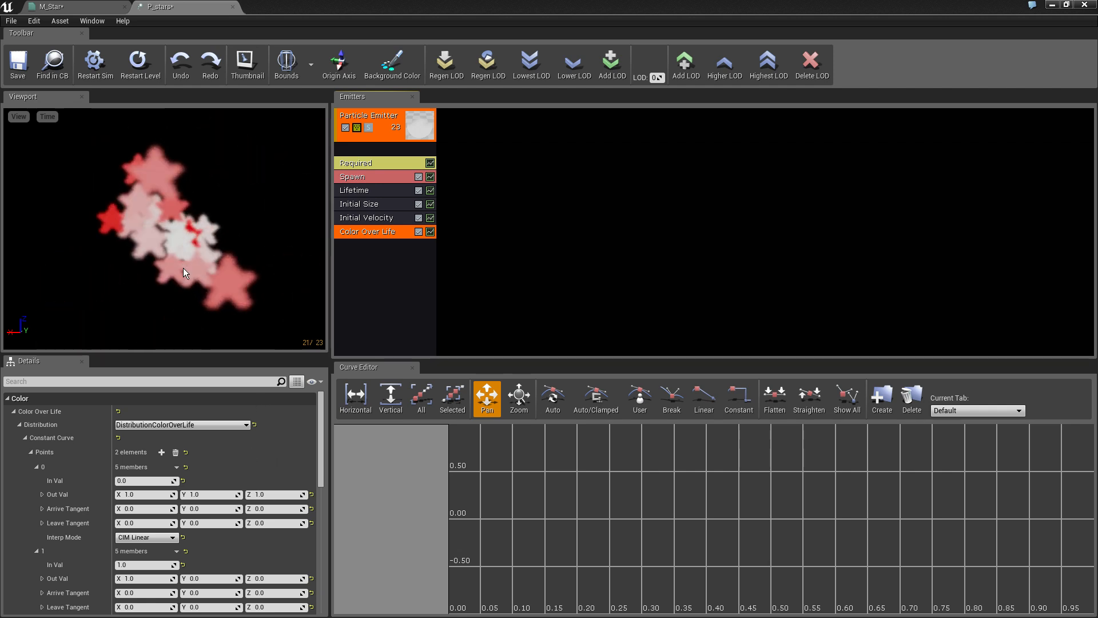
scroll(220, 473, down, 4)
scroll(223, 466, down, 6)
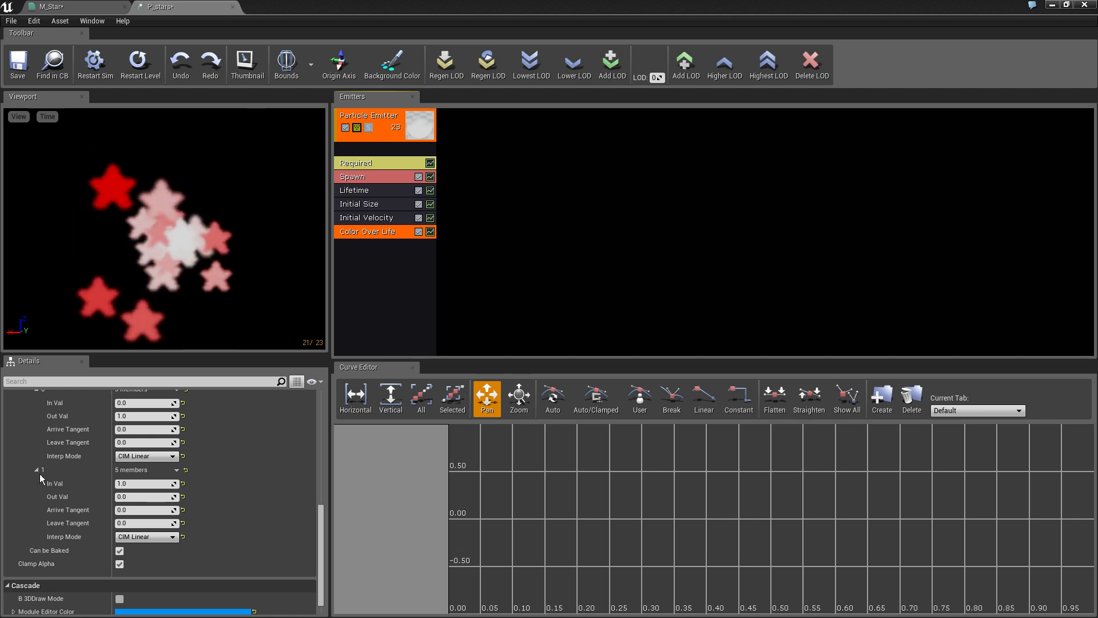
scroll(91, 485, up, 2)
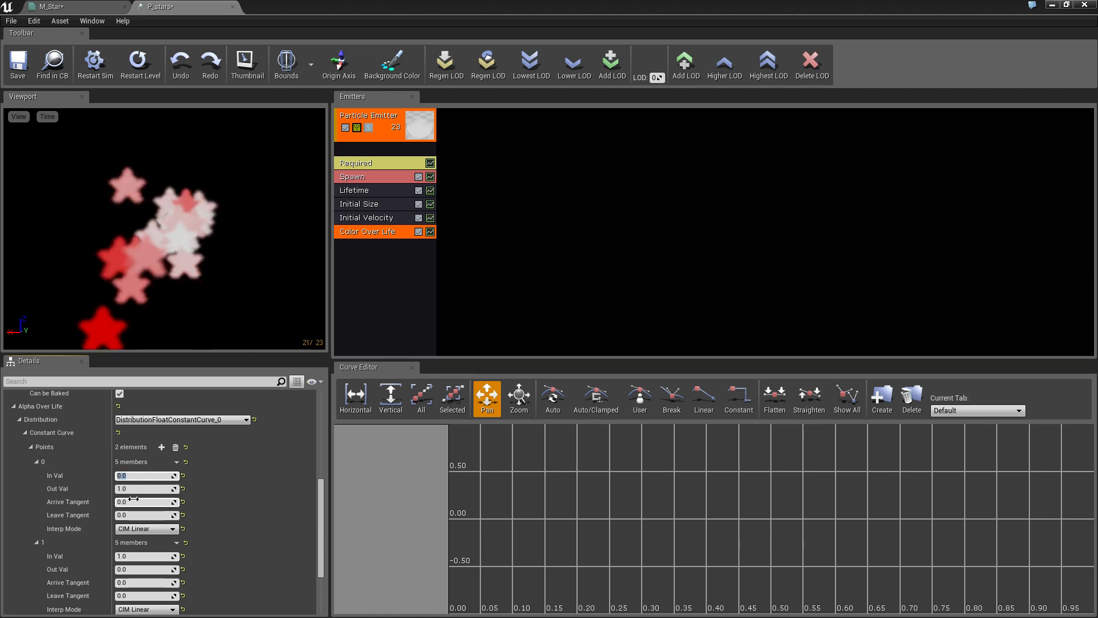
click(133, 571)
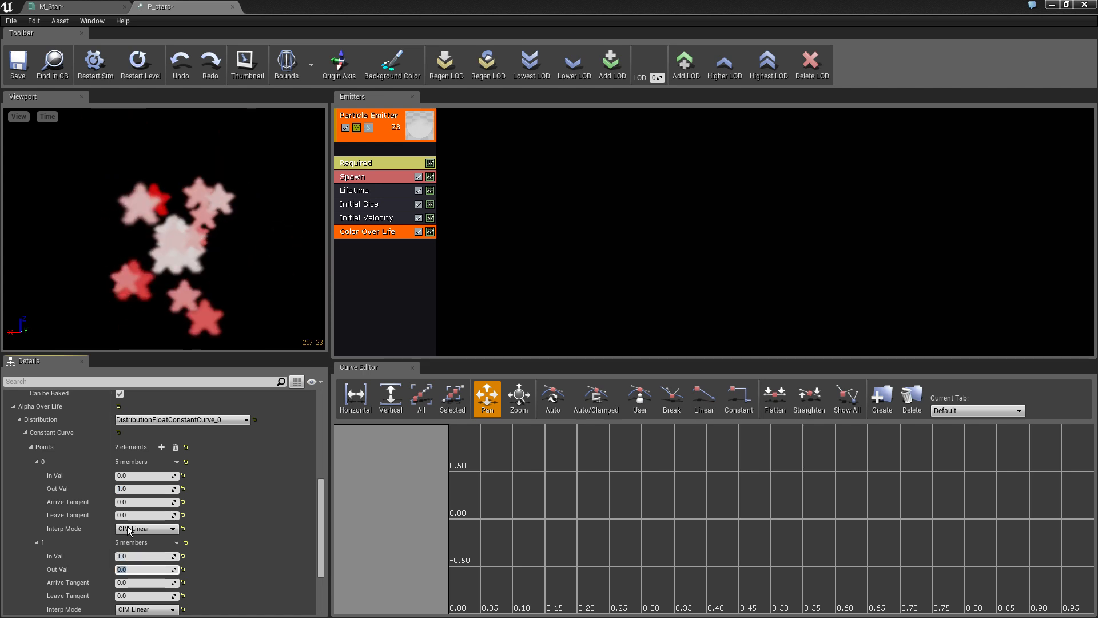
click(74, 509)
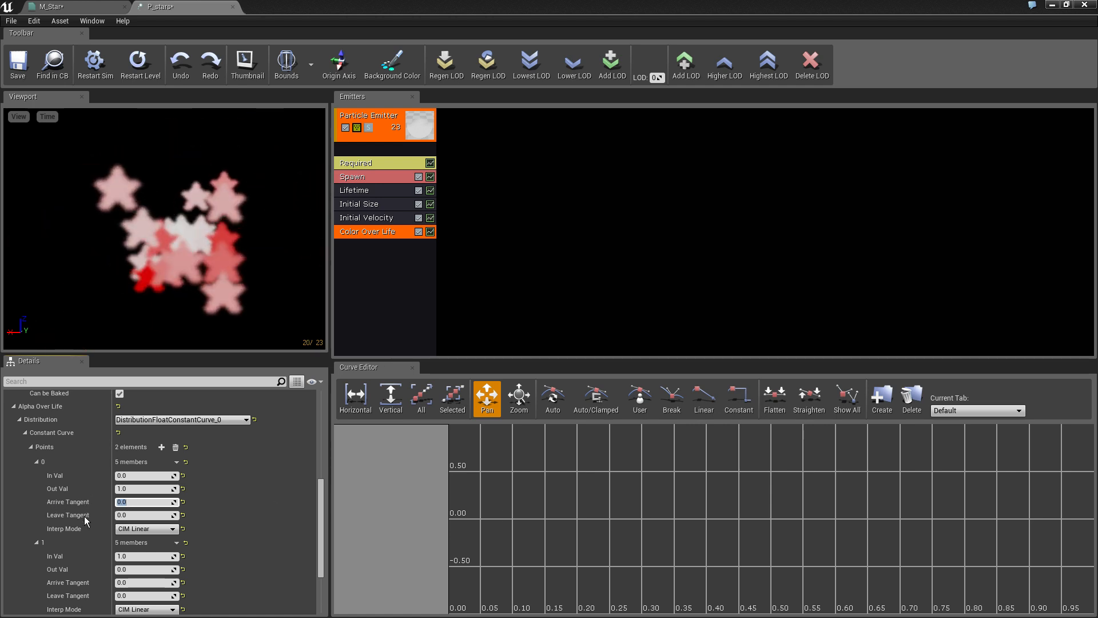
Step: Show Color Over Life's curves in the curve editor and set alpha point 0's Leave Tangent to -1.0
click(134, 519)
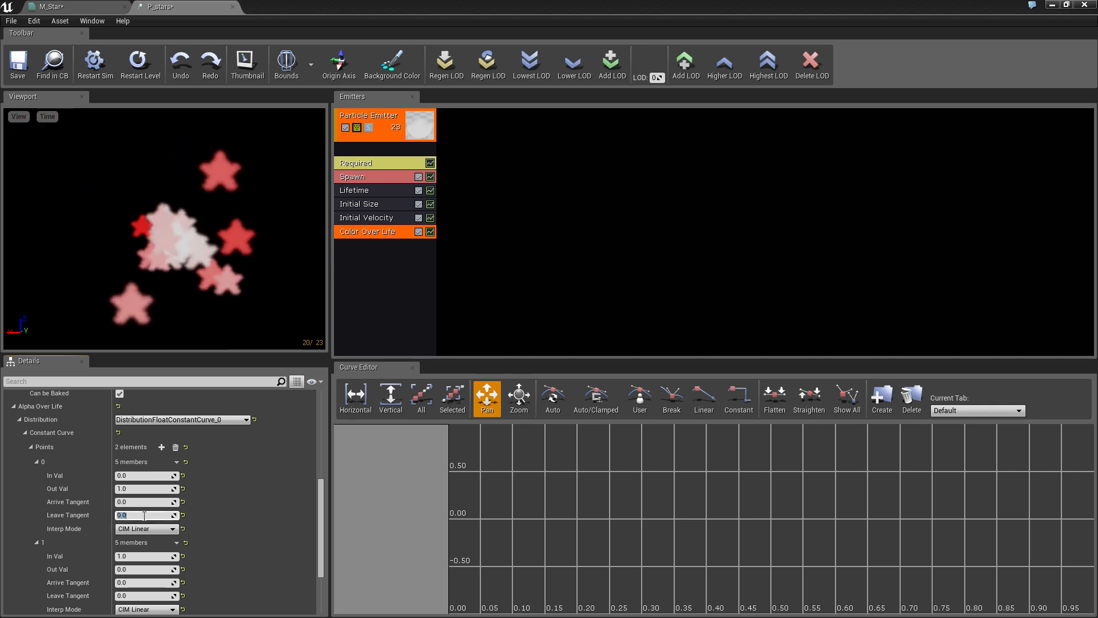
click(430, 231)
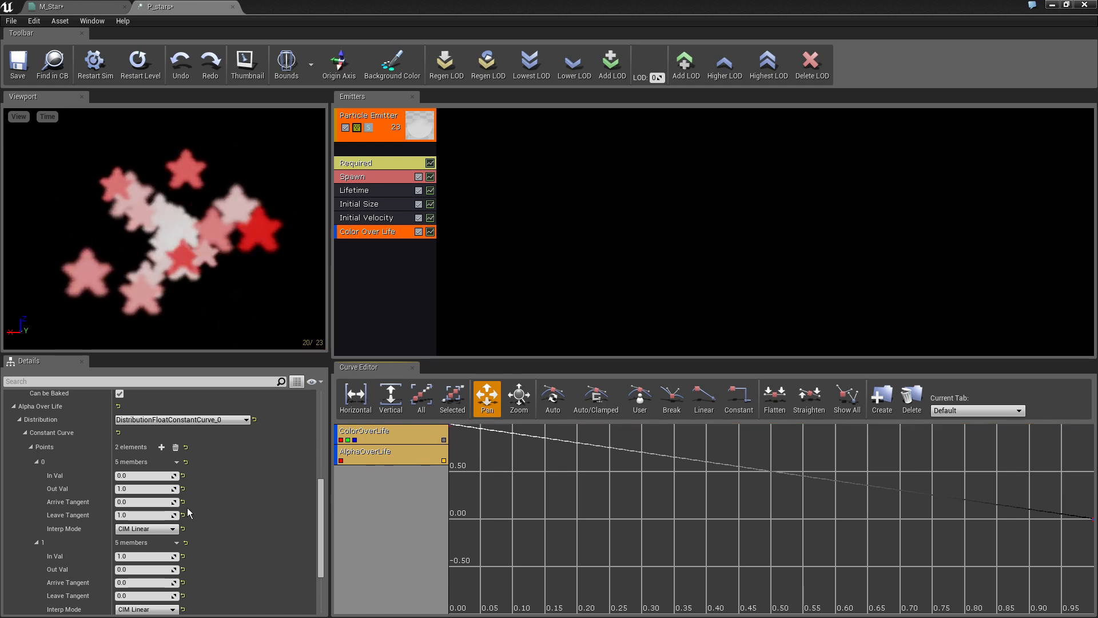
click(136, 515)
text(-)
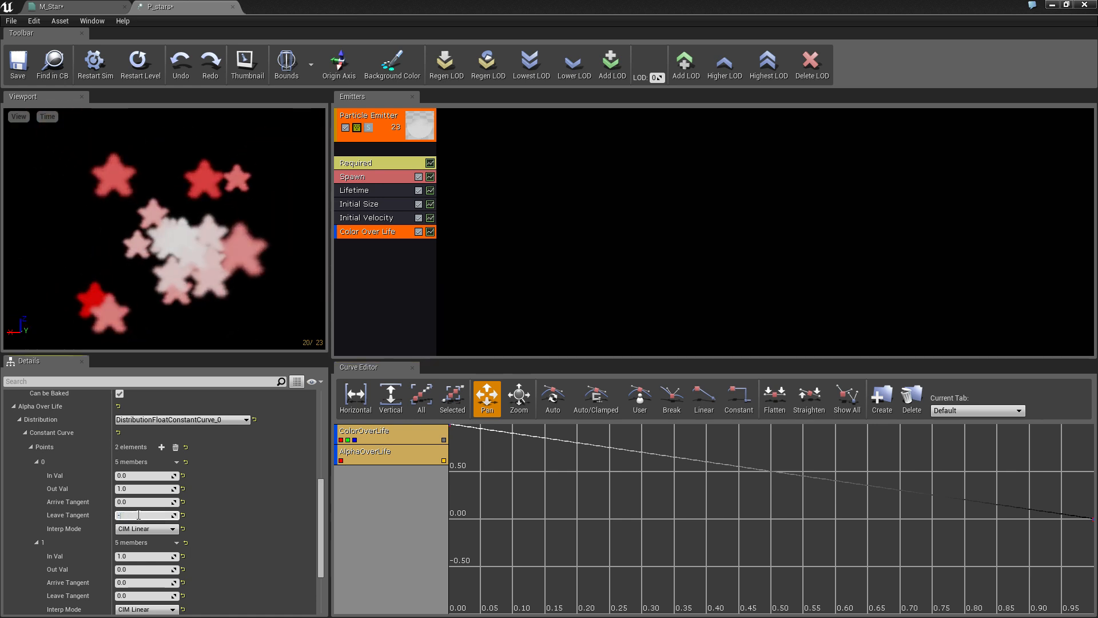
text(10)
key(Return)
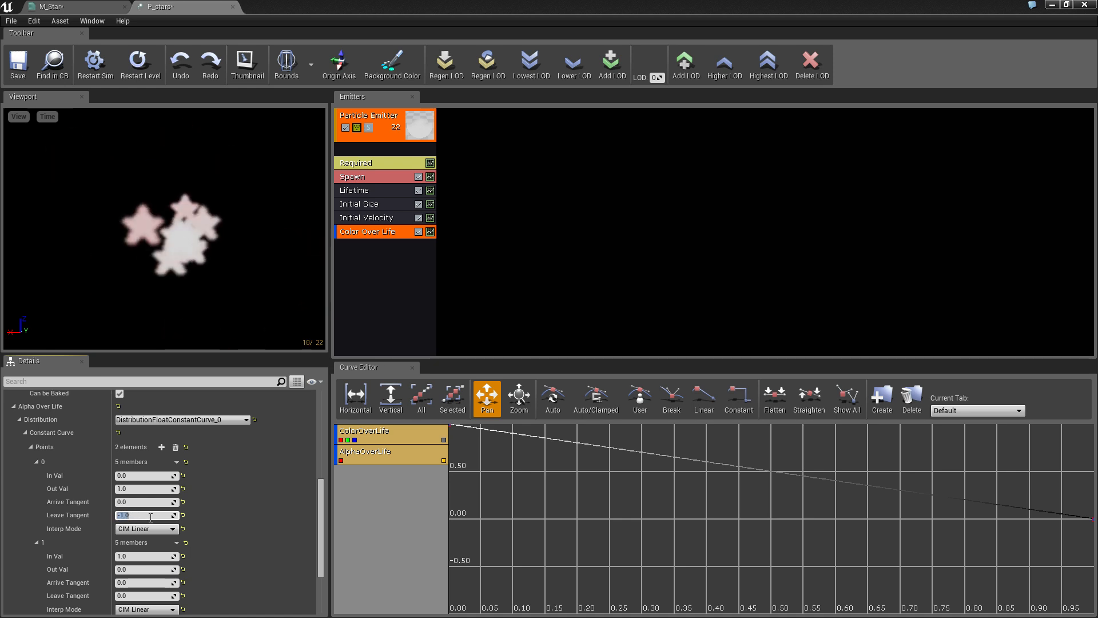
scroll(211, 511, down, 2)
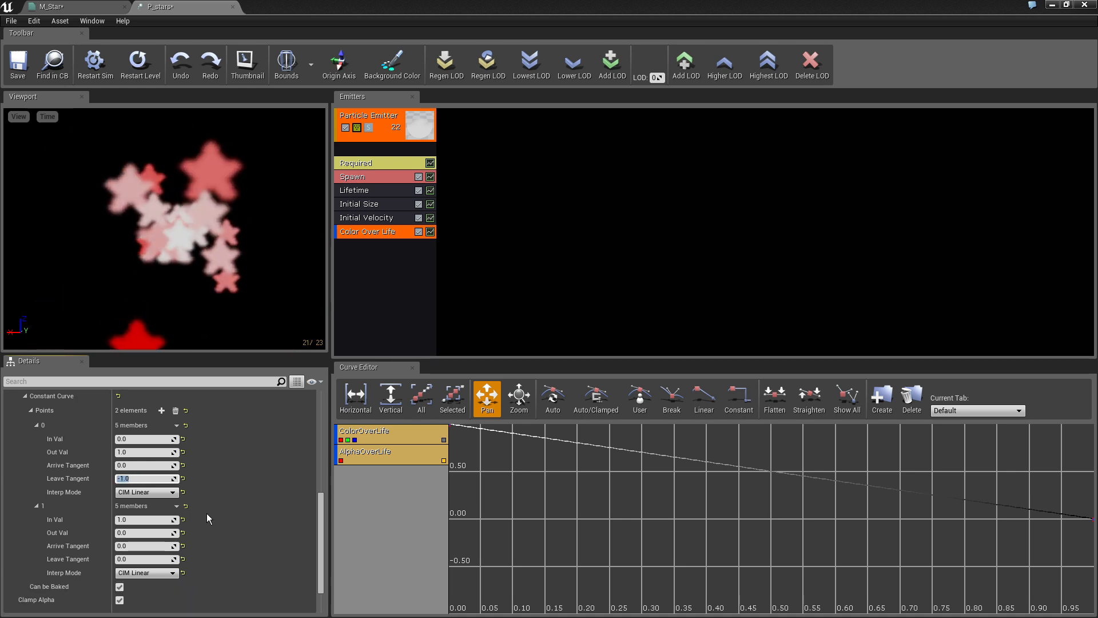
Step: Fit all Color Over Life curves into the curve editor's view
right_click(588, 448)
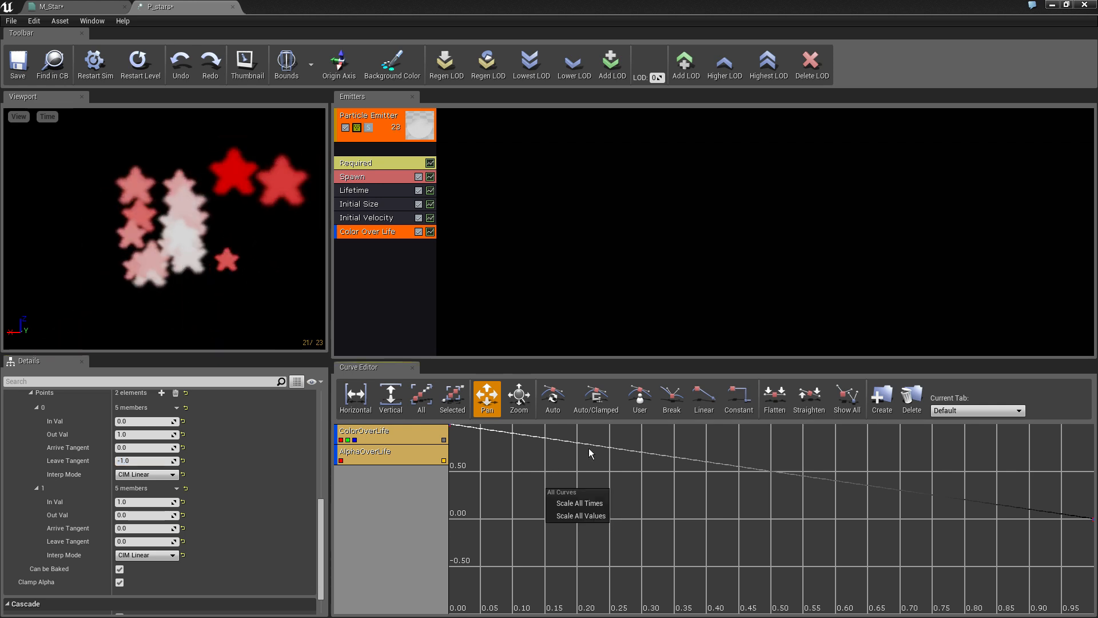
click(509, 454)
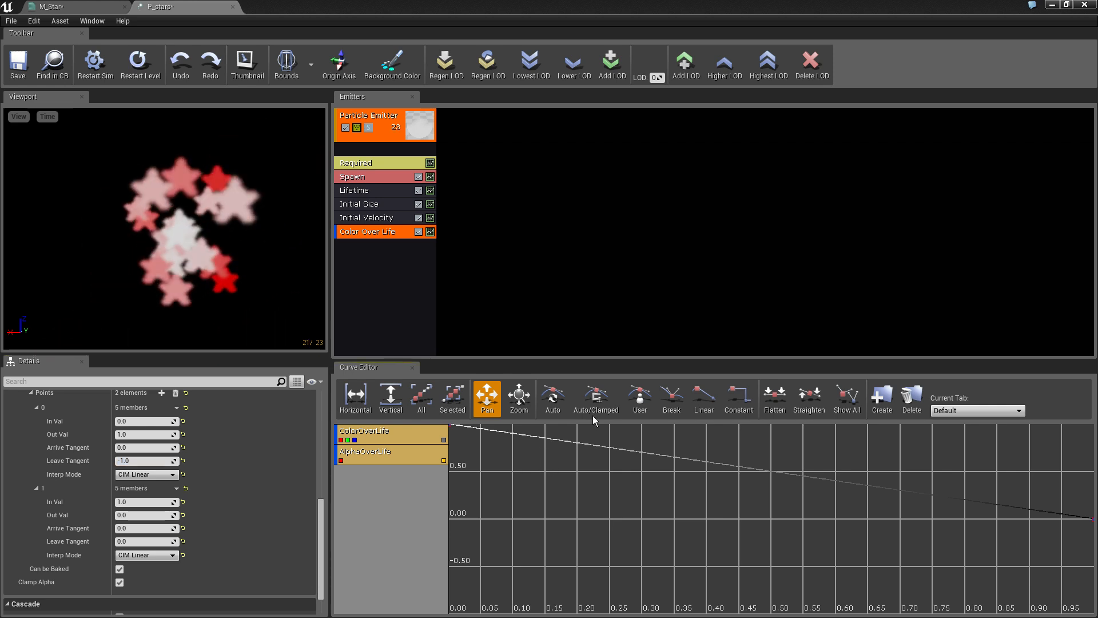
click(416, 394)
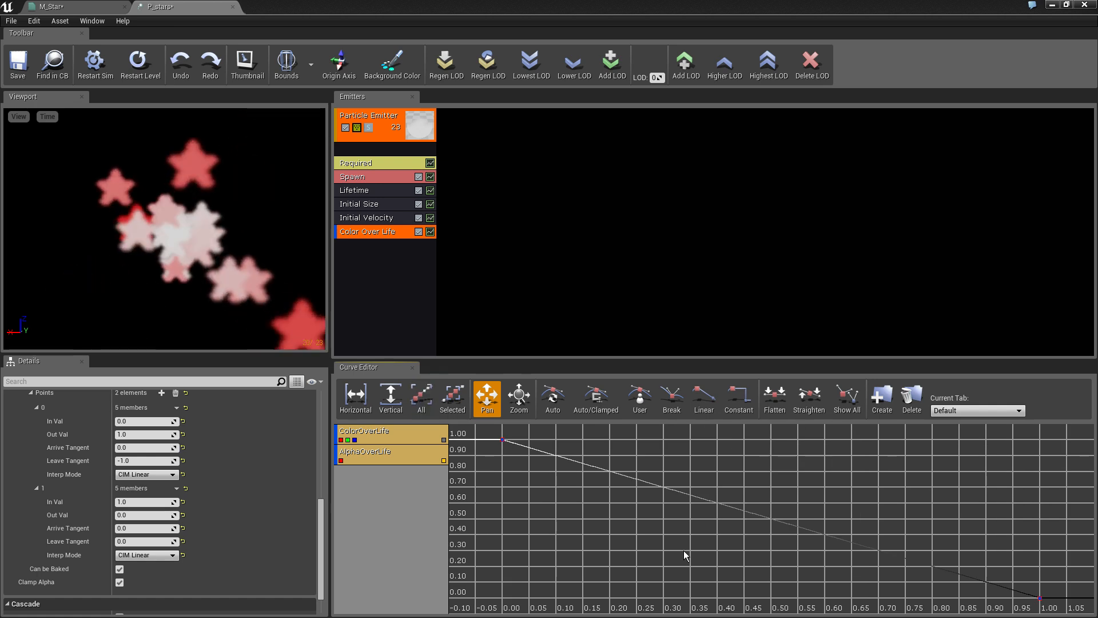
Step: Try DistributionFloatUniformCurve as the Alpha Over Life distribution
scroll(264, 478, up, 2)
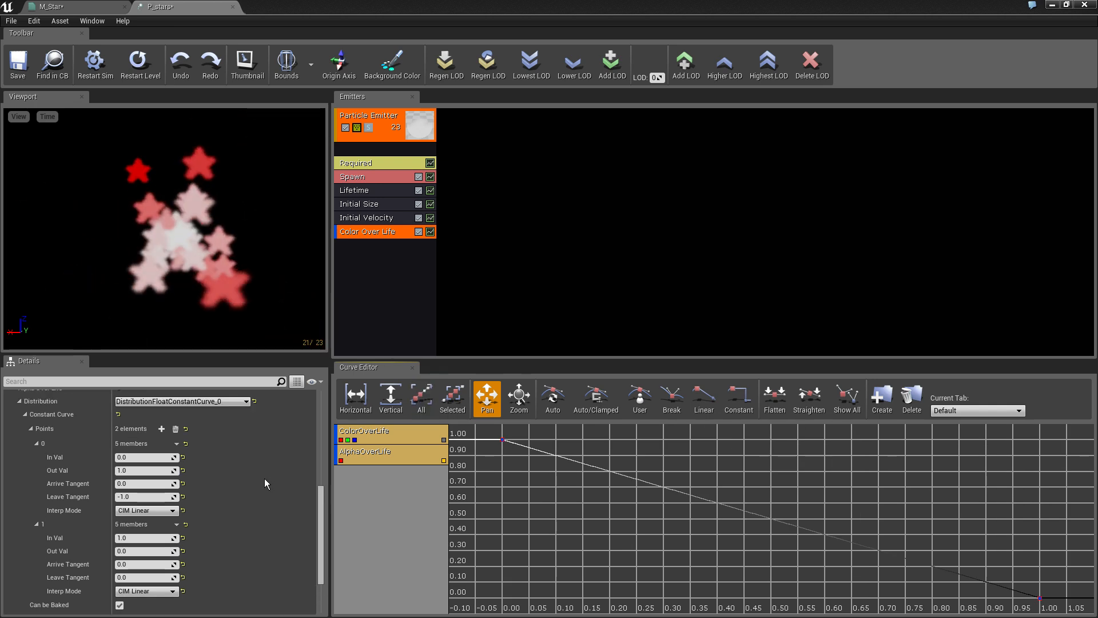
click(223, 402)
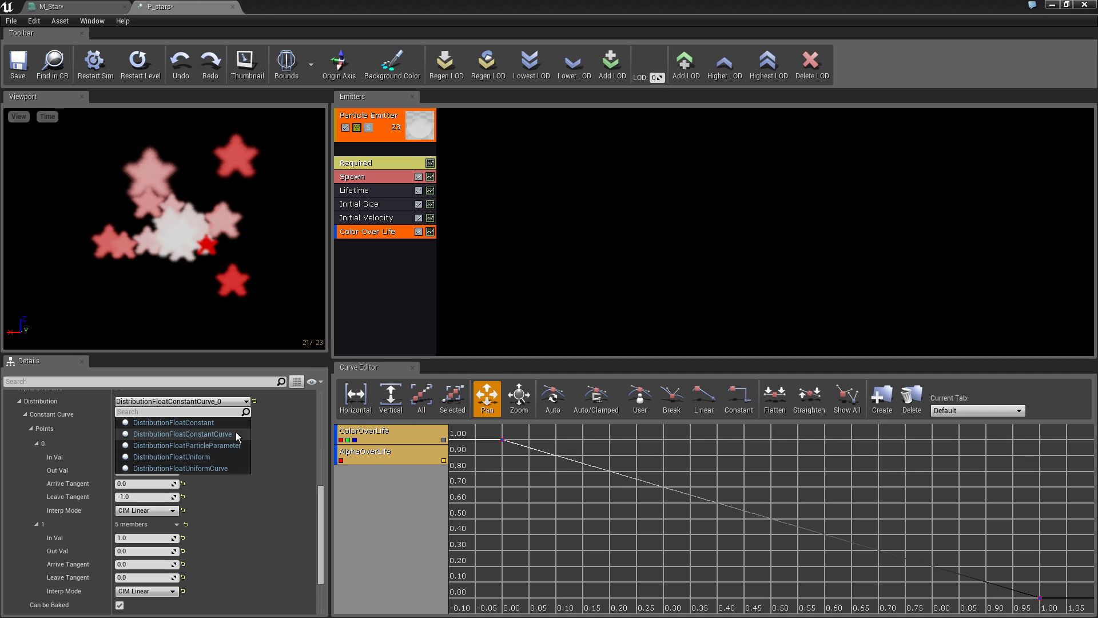
click(236, 467)
scroll(251, 471, up, 2)
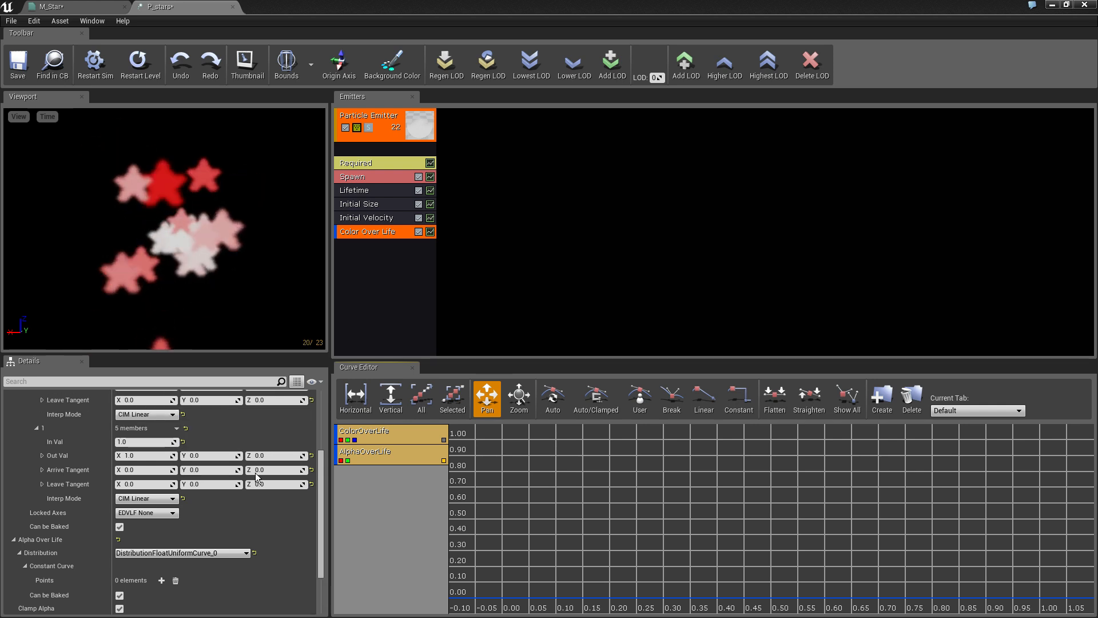
Step: Set the Alpha Over Life distribution to DistributionFloatConstantCurve and add a first point with Out Val 1
click(225, 551)
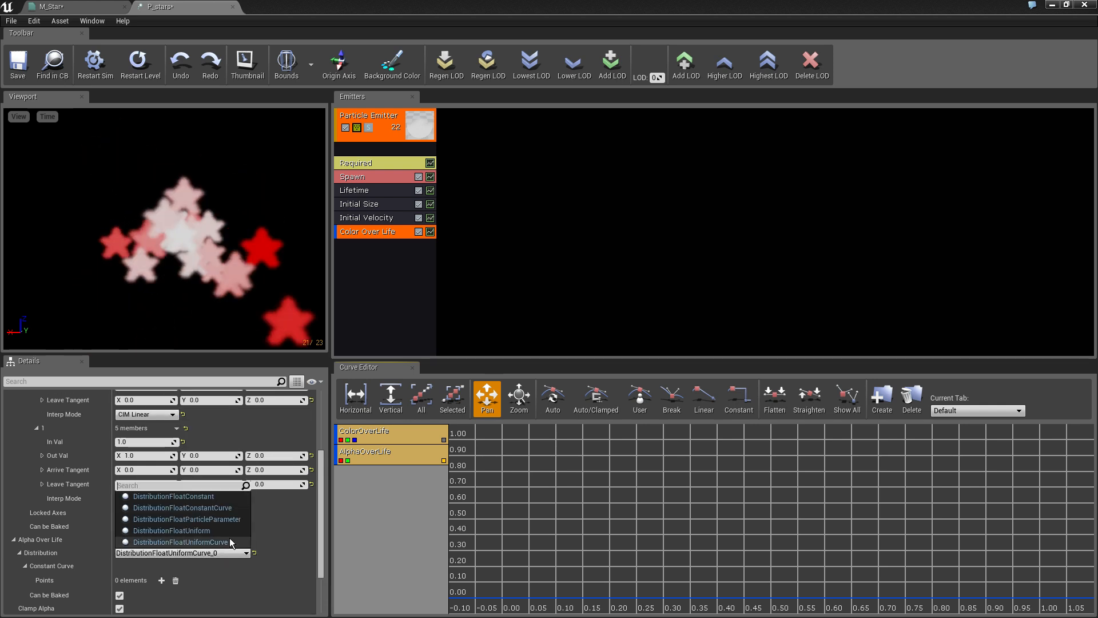
click(238, 508)
scroll(277, 526, down, 2)
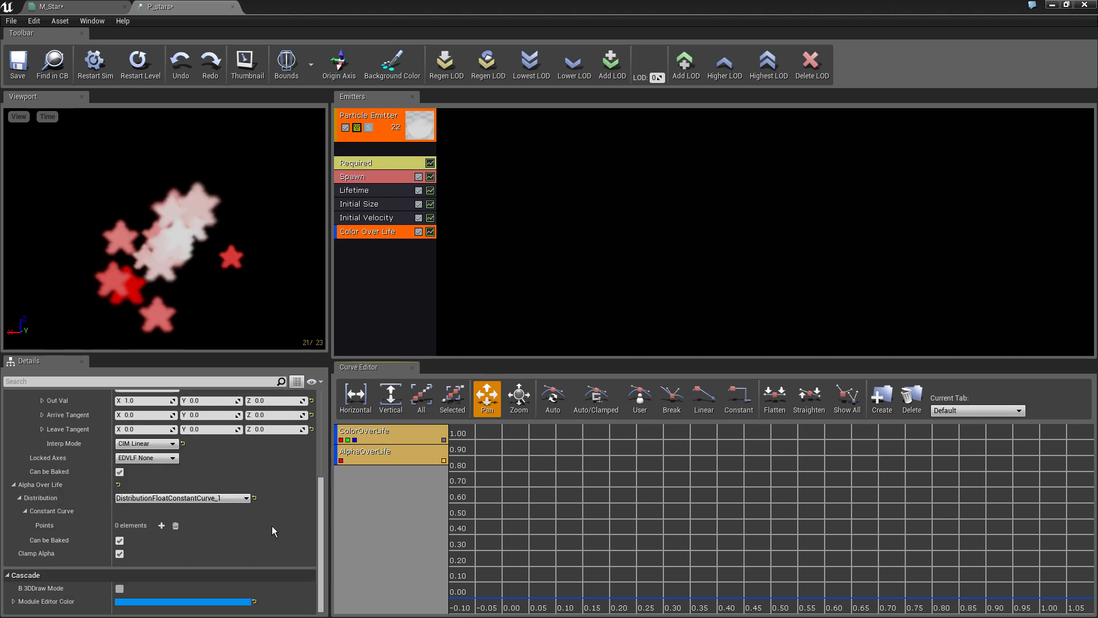
click(162, 526)
scroll(242, 523, down, 1)
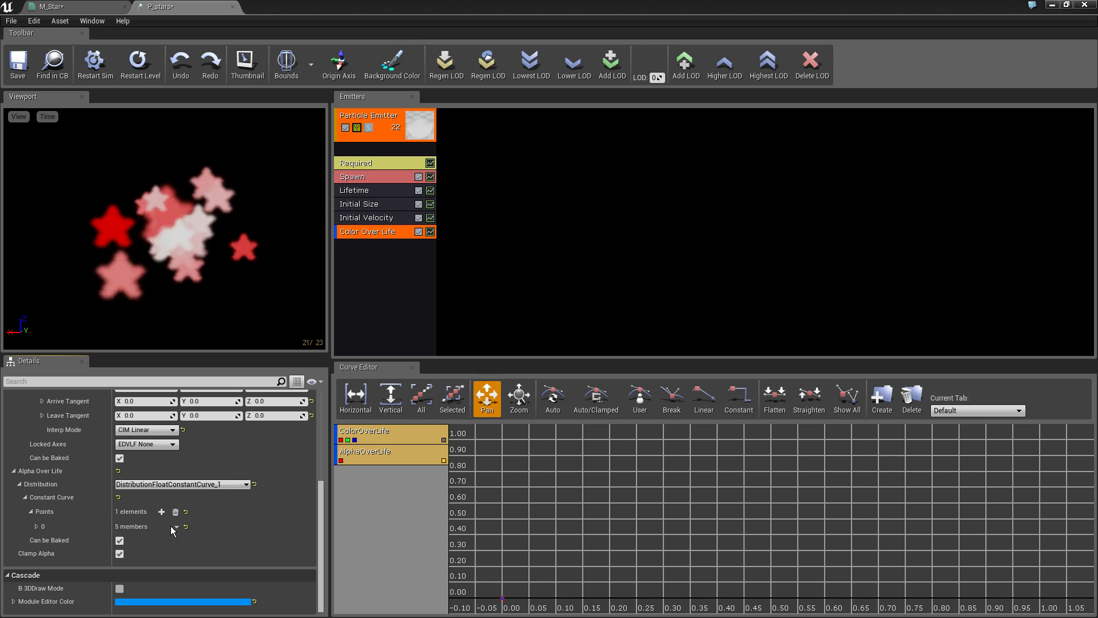
click(35, 526)
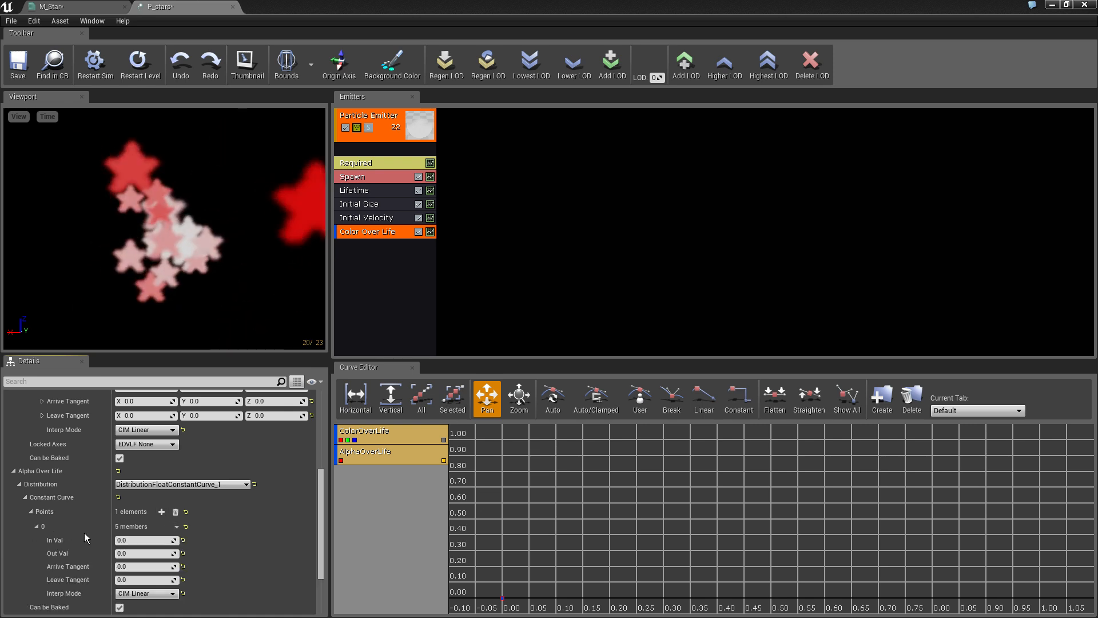
click(137, 553)
text(1)
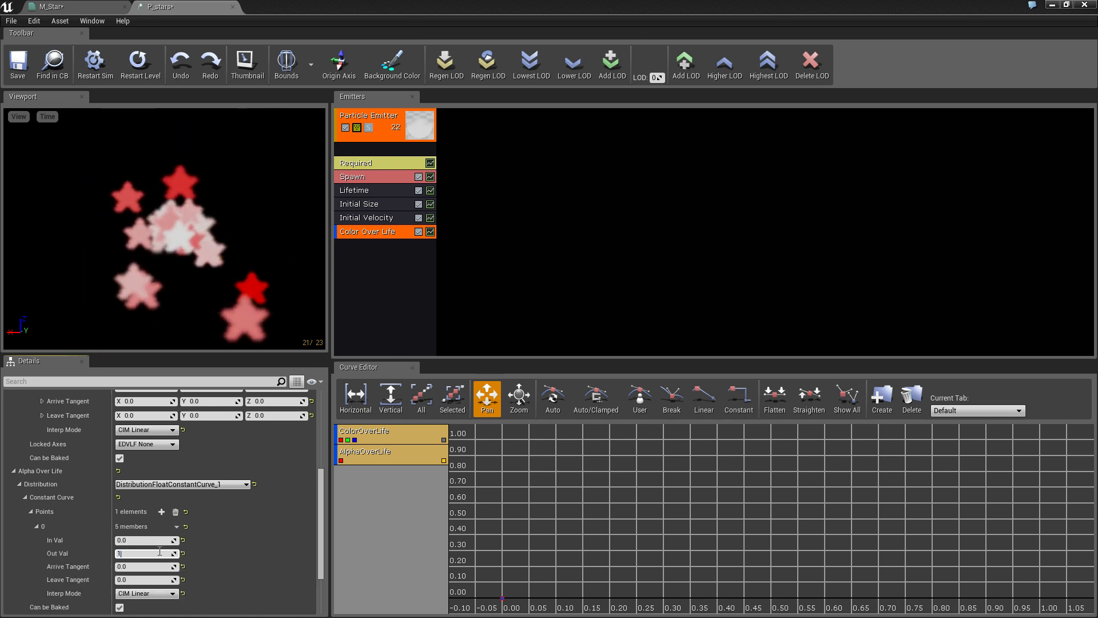
key(Return)
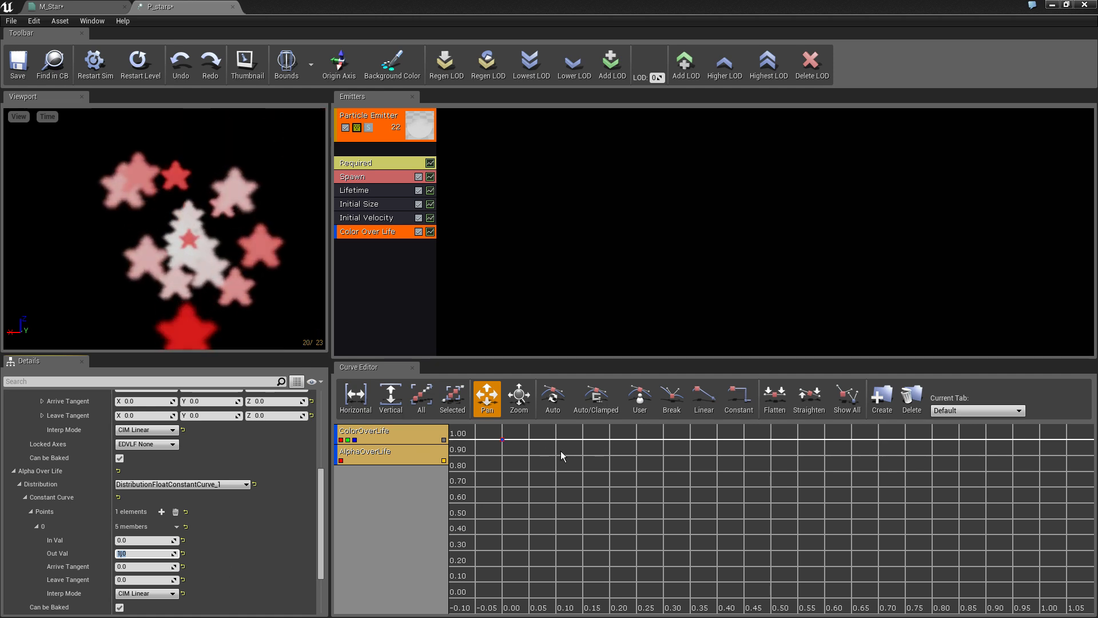
Step: Add a second point to the Alpha Over Life curve and set its In Val to 1
mouse_move(500, 436)
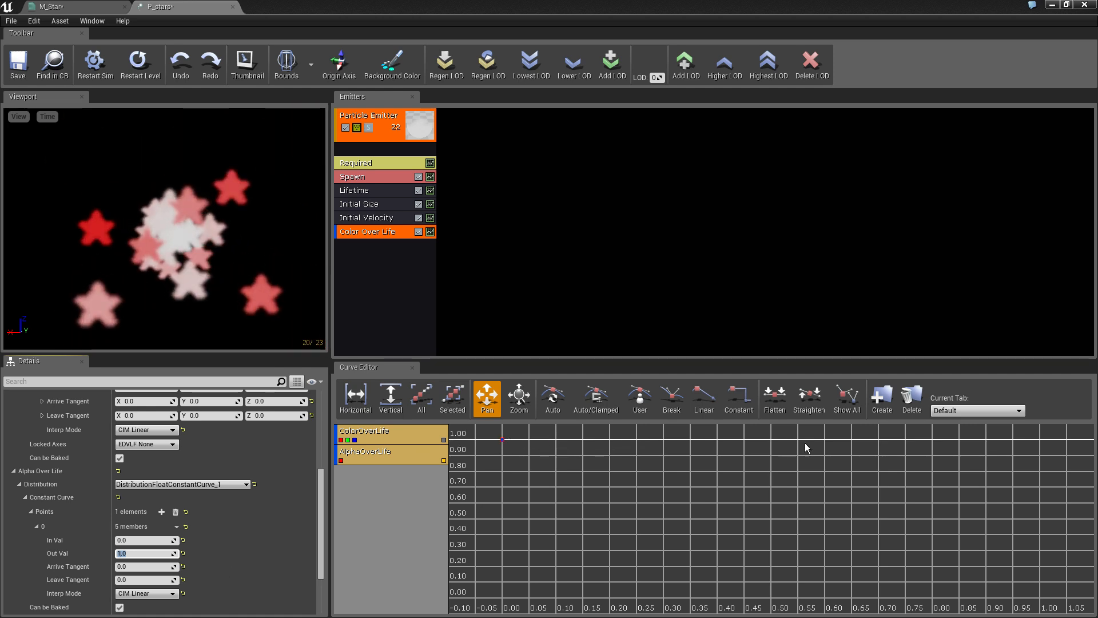
scroll(244, 553, down, 3)
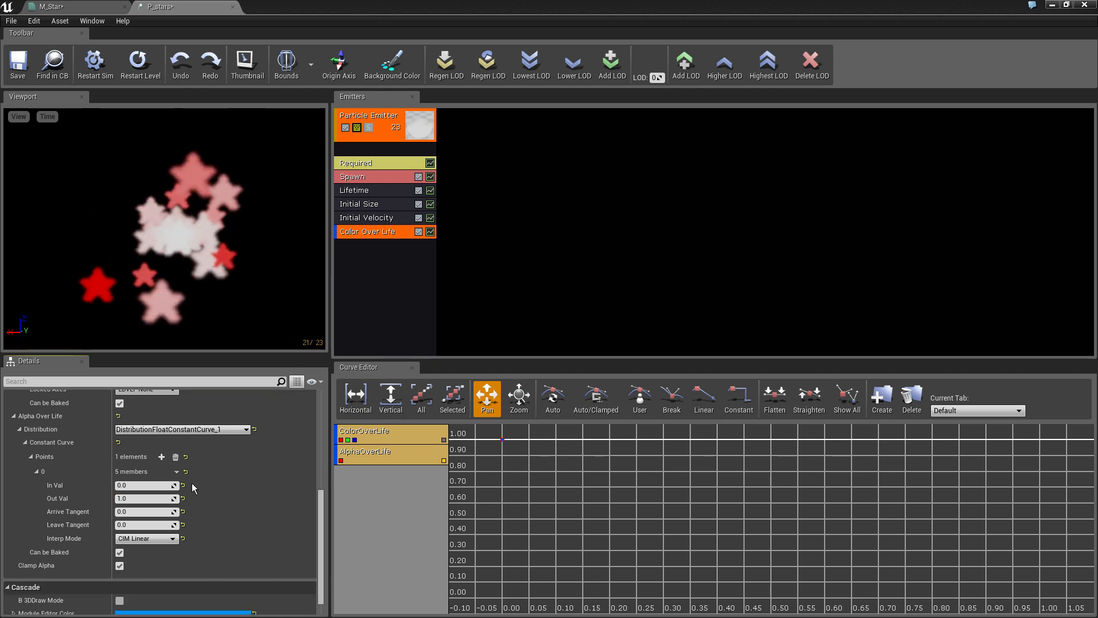
click(161, 457)
click(36, 554)
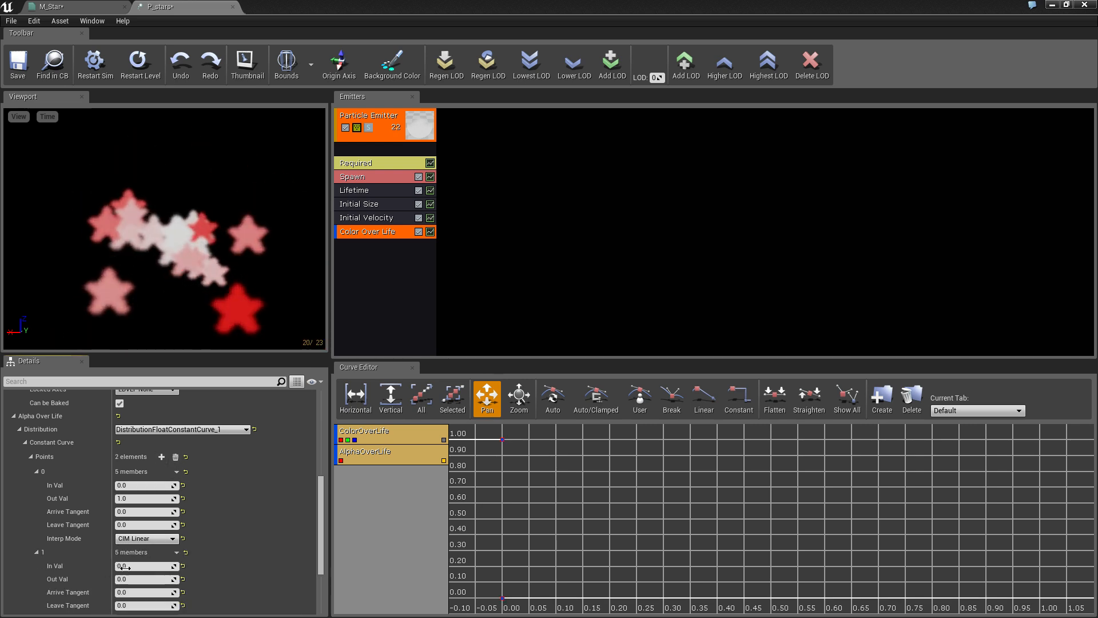
click(135, 565)
text(1)
key(Return)
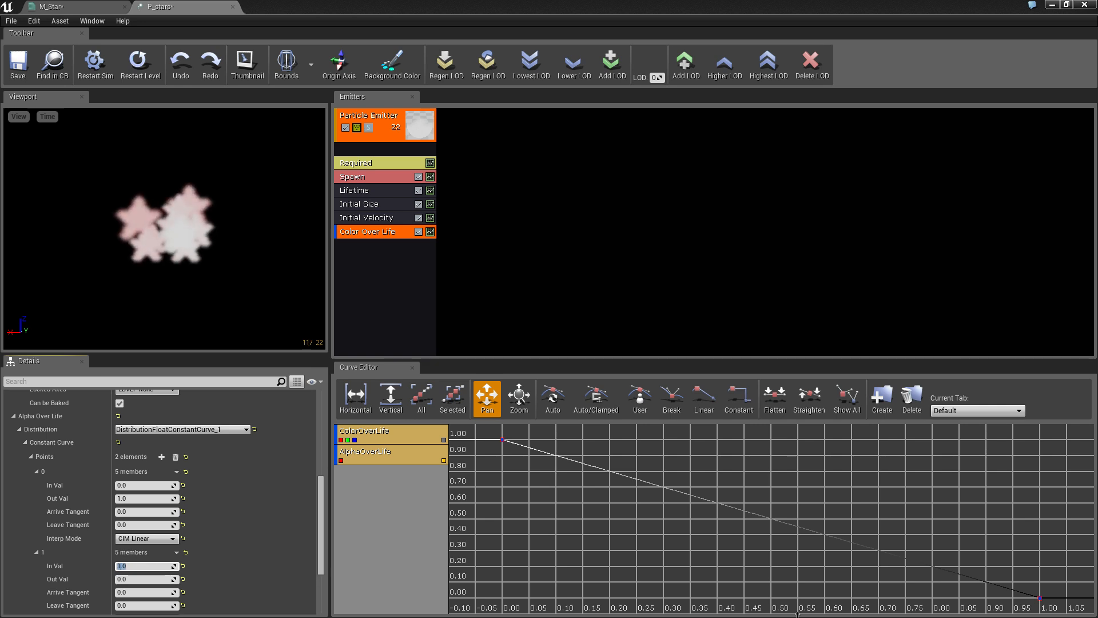
click(125, 579)
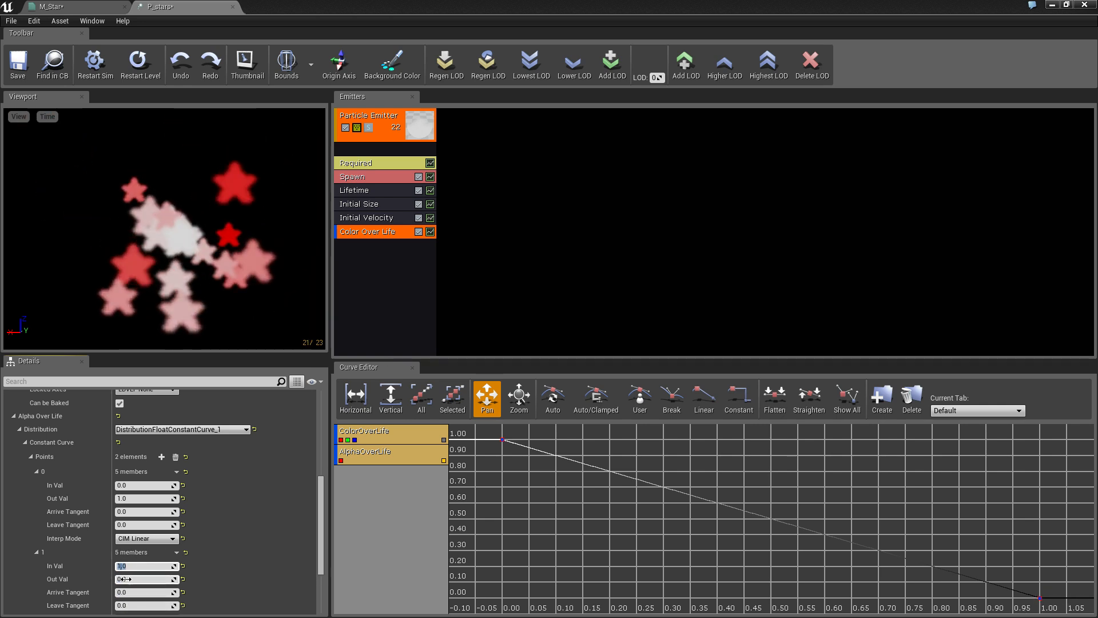
Step: Set the first Alpha Over Life point's Leave Tangent to -1, try CIM Curve Auto and CIM Constant, and set its Interp Mode to CIM Curve User
click(136, 510)
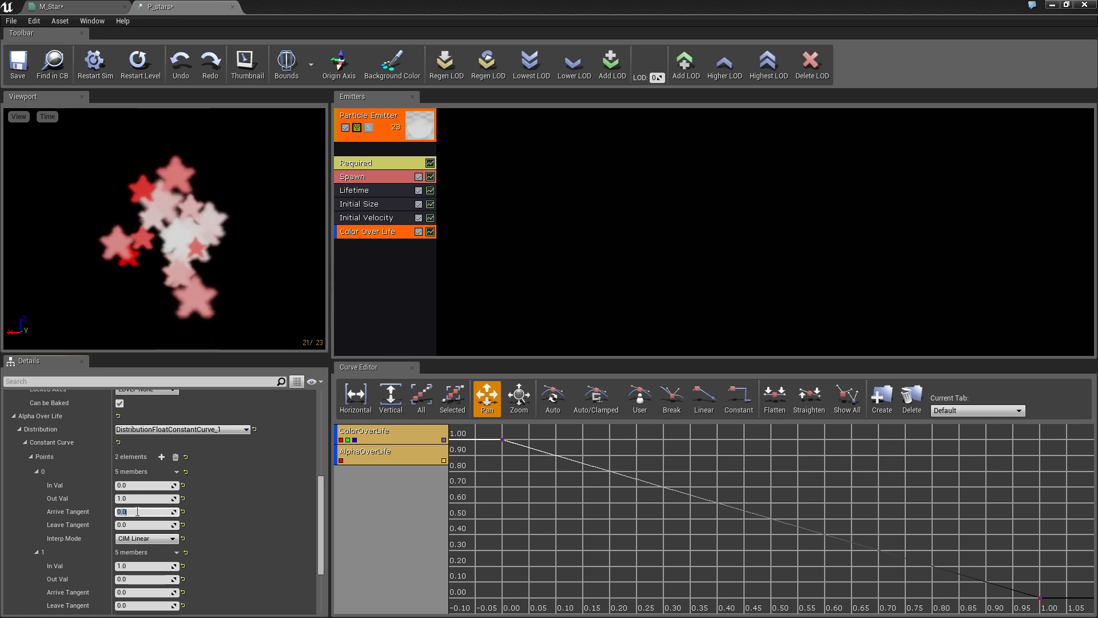
click(135, 525)
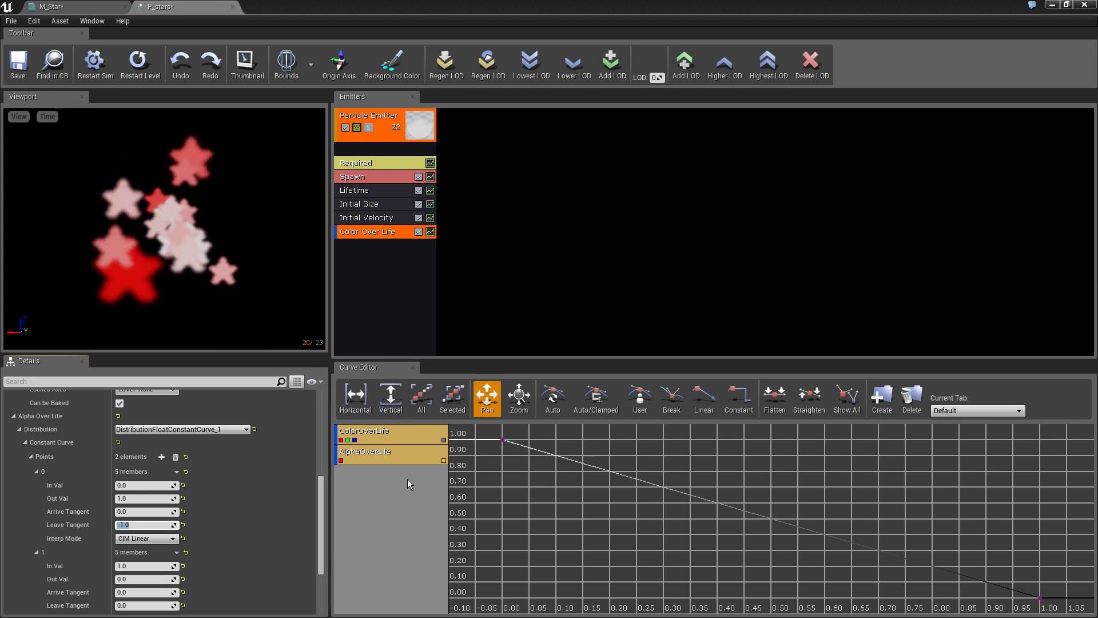
click(133, 539)
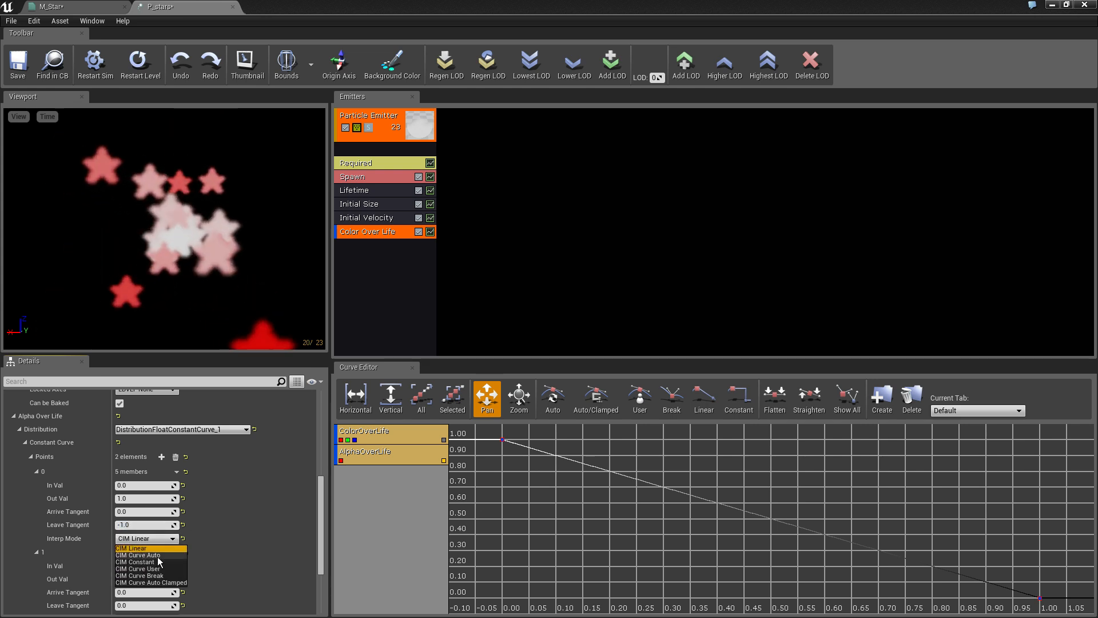
click(157, 556)
scroll(156, 534, down, 1)
click(159, 522)
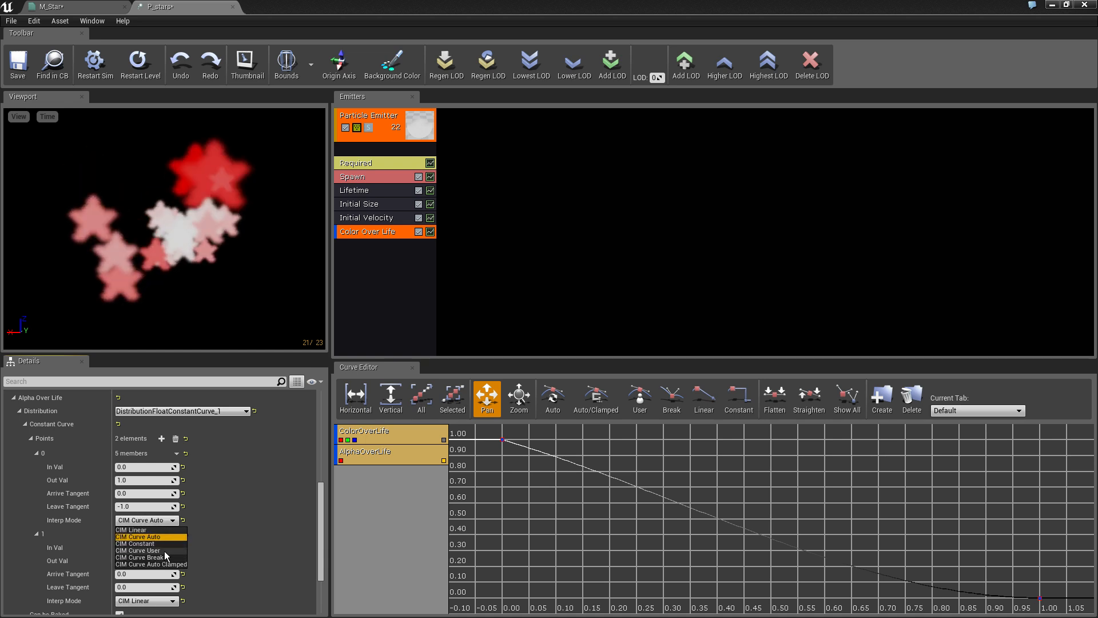
click(163, 543)
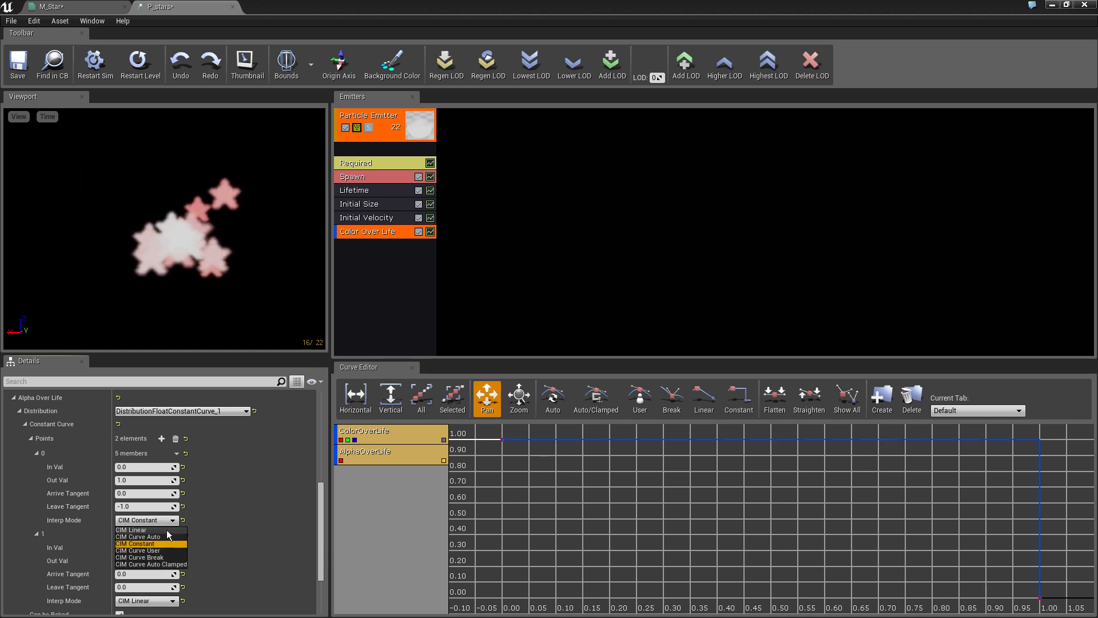
click(167, 550)
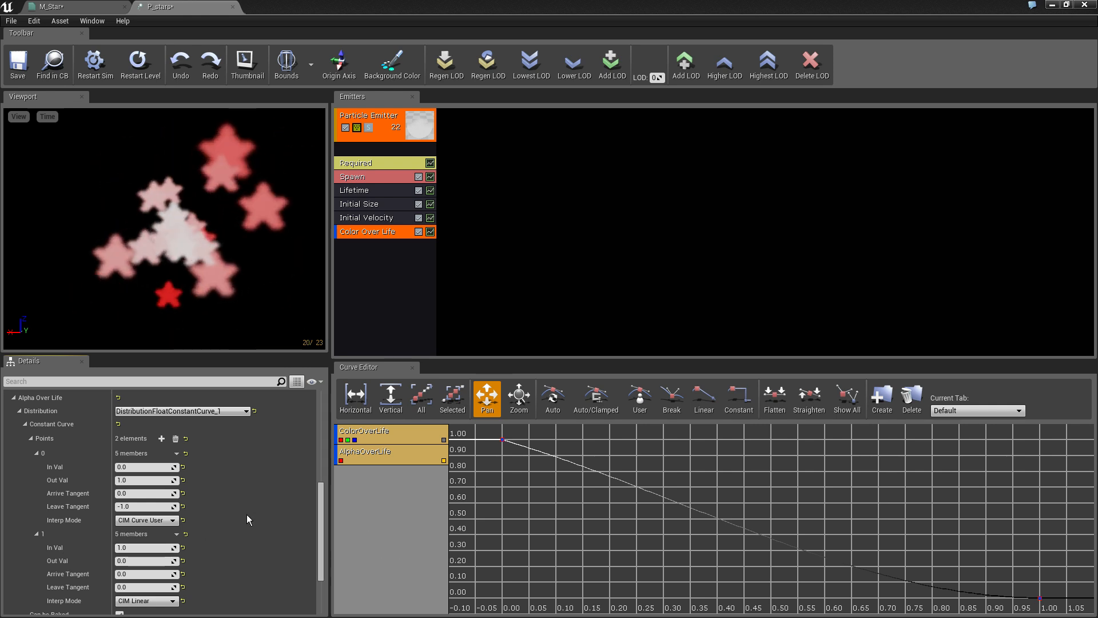
Step: Reshape the start of the alpha curve by adjusting the first key's tangent handle to about 0.17
click(502, 440)
mouse_move(519, 446)
mouse_down()
mouse_move(524, 438)
mouse_move(519, 458)
mouse_move(529, 453)
mouse_move(516, 463)
mouse_move(490, 441)
mouse_move(503, 443)
mouse_up()
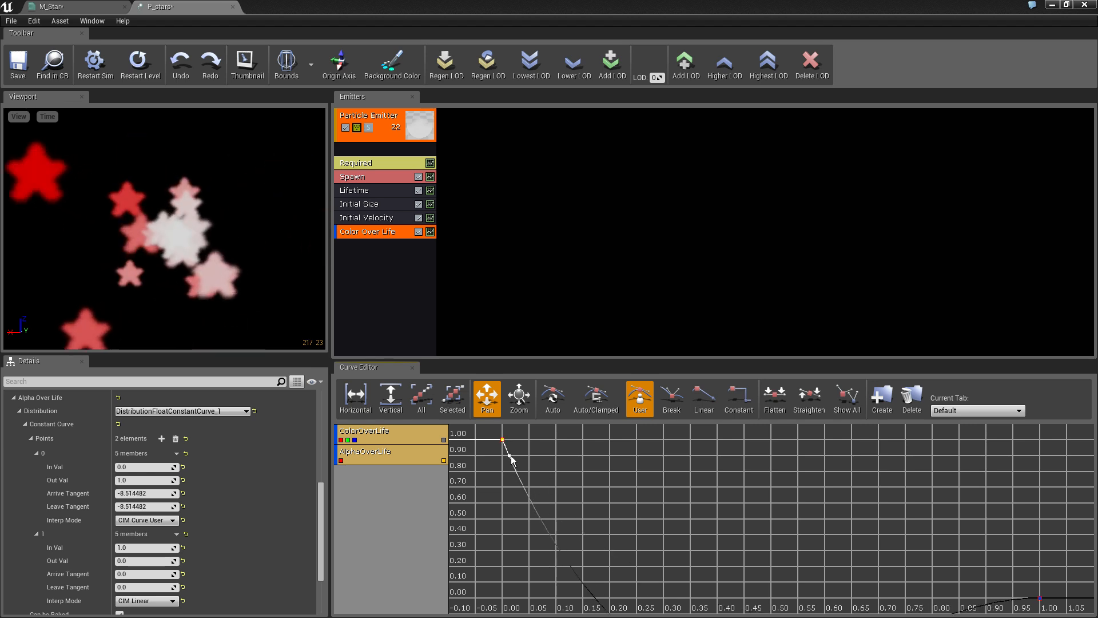
drag(509, 459, 708, 440)
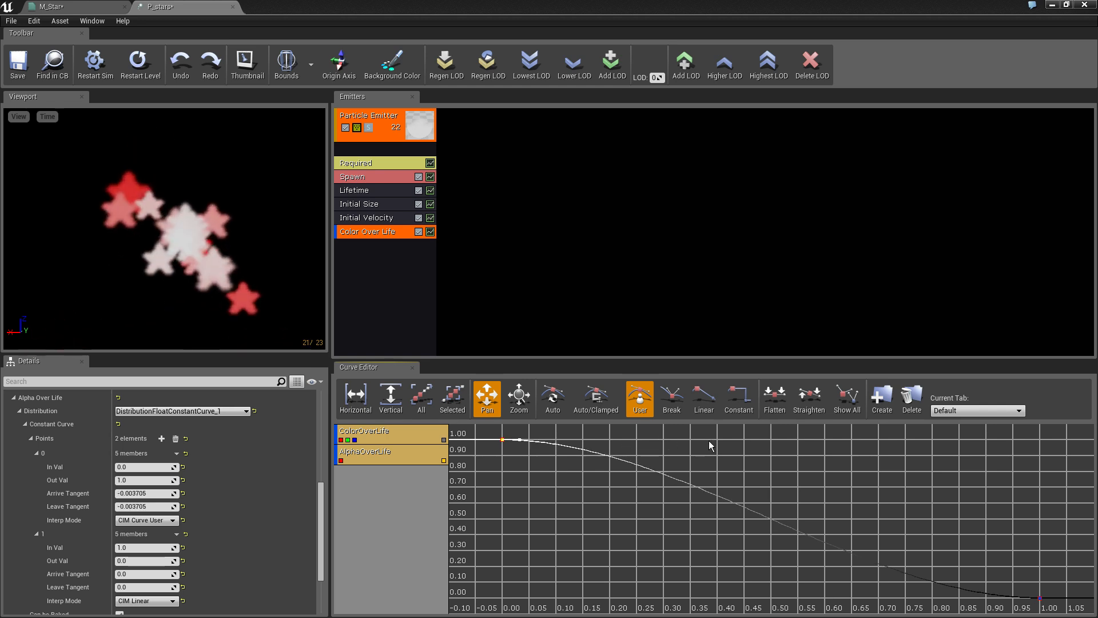
drag(818, 437, 799, 424)
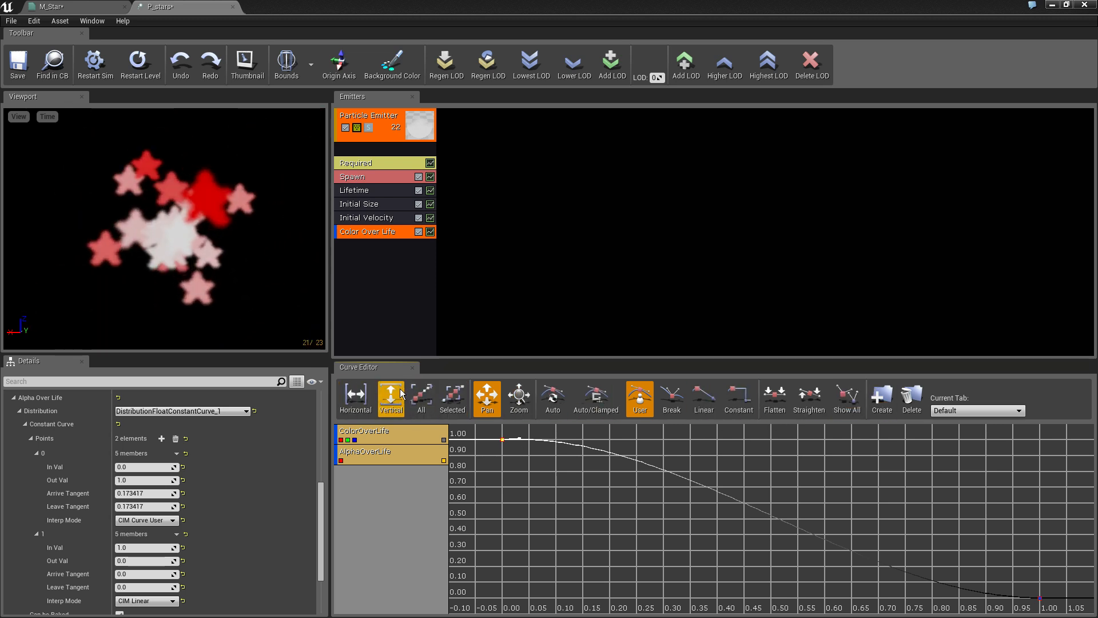
Step: Set the second Alpha Over Life point's Interp Mode to CIM Curve User and tilt its tangent to about -4.37 in the curve editor
scroll(244, 539, down, 3)
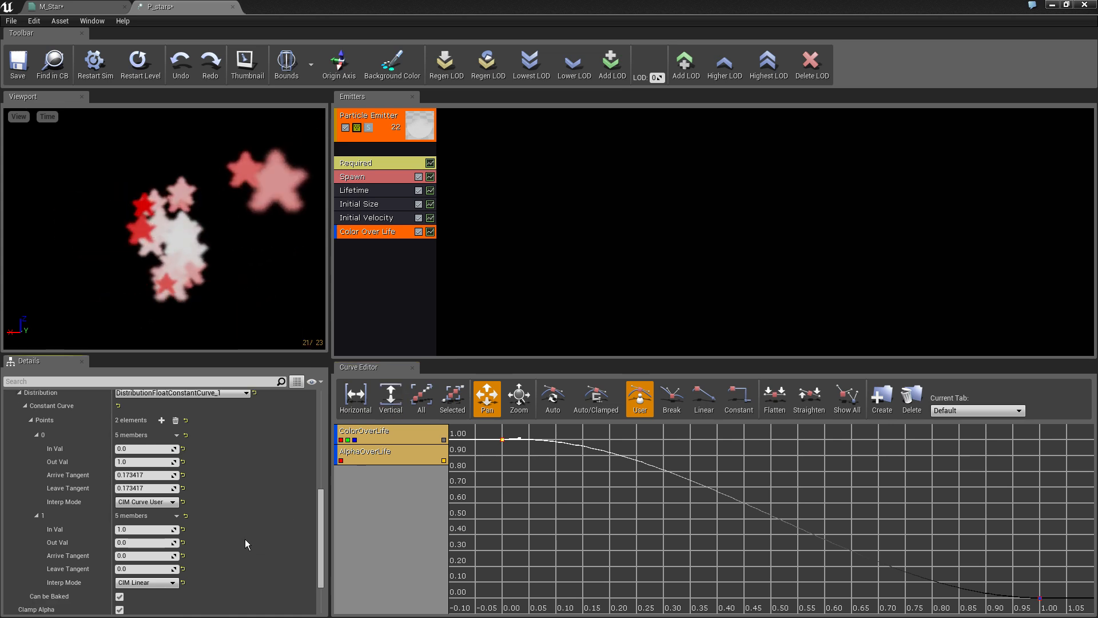
click(143, 528)
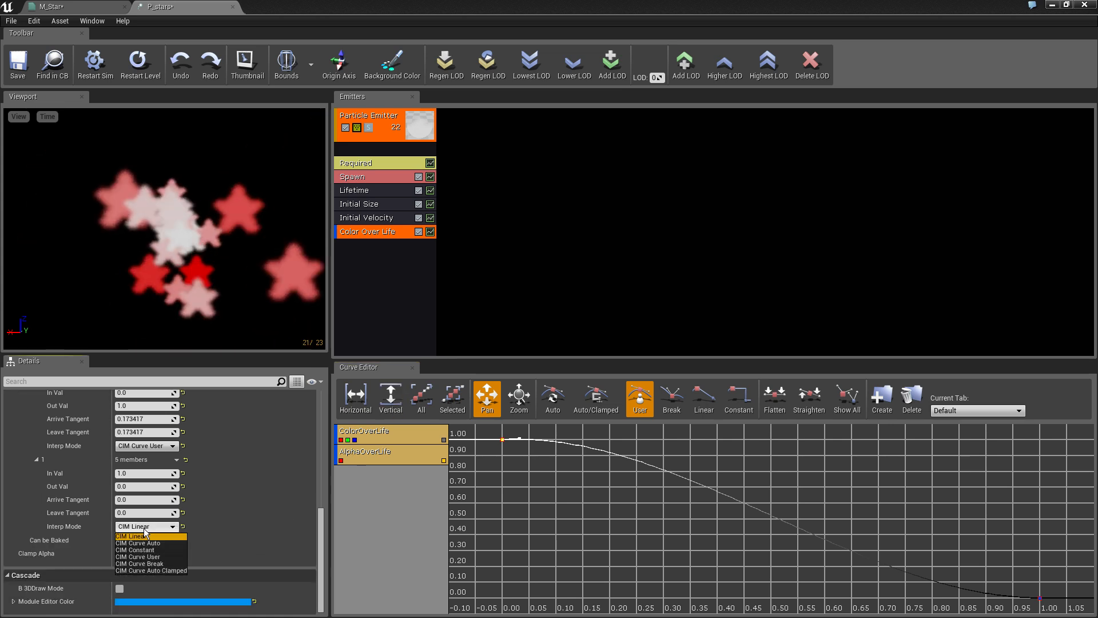
click(160, 556)
click(1039, 598)
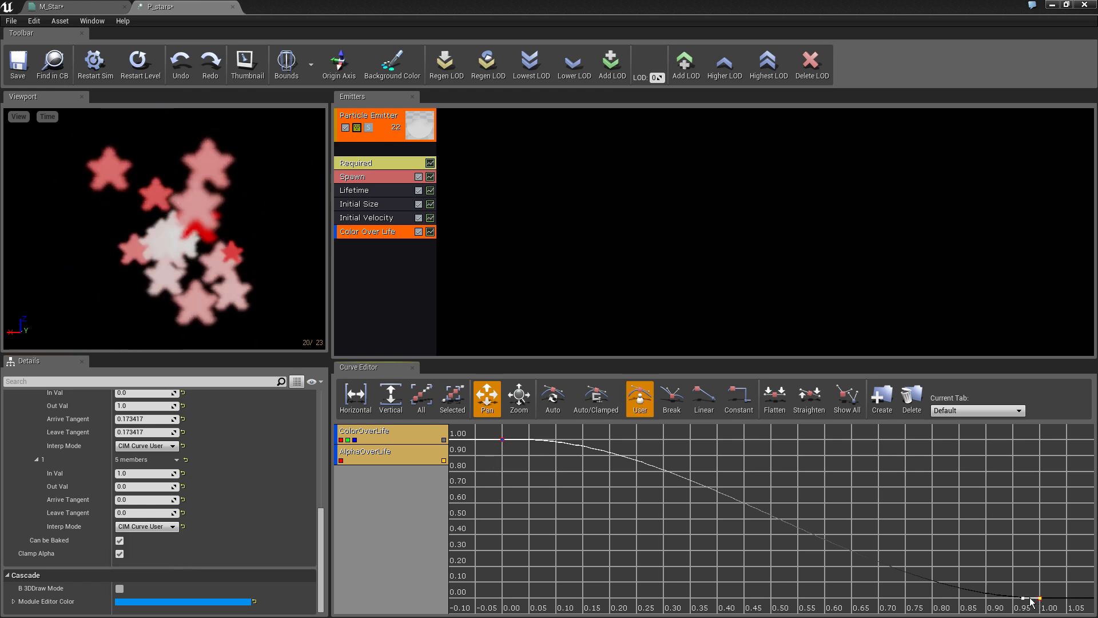
mouse_move(1024, 598)
mouse_down()
mouse_move(1031, 570)
mouse_move(1029, 584)
mouse_up()
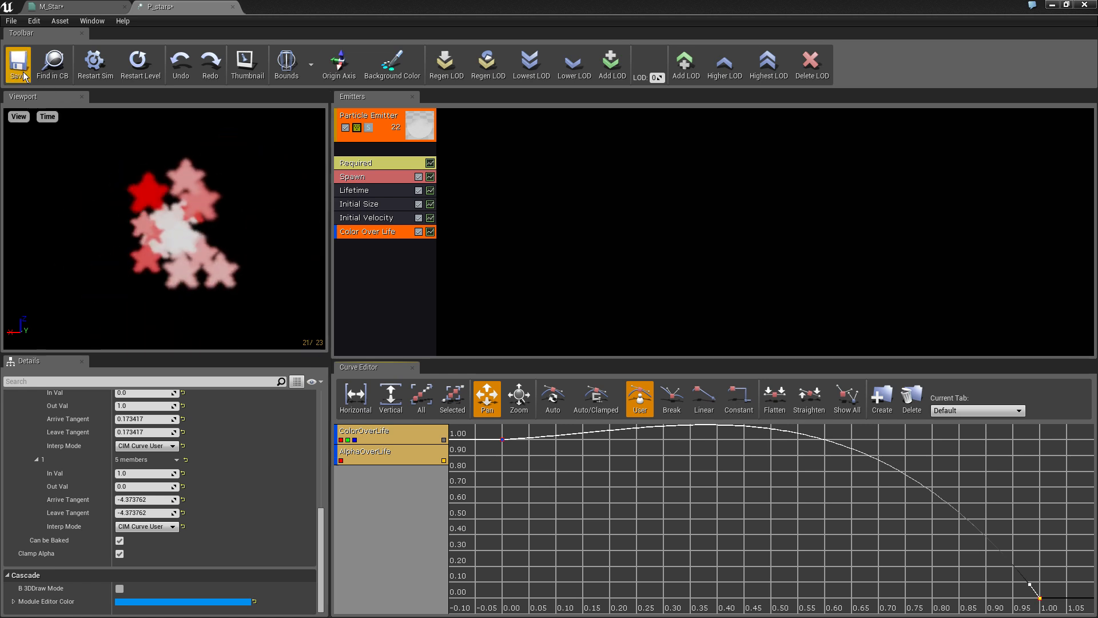
Step: Switch to the M_Star material and reposition the Texture Sample and Particle Color nodes to make room in the graph
click(76, 8)
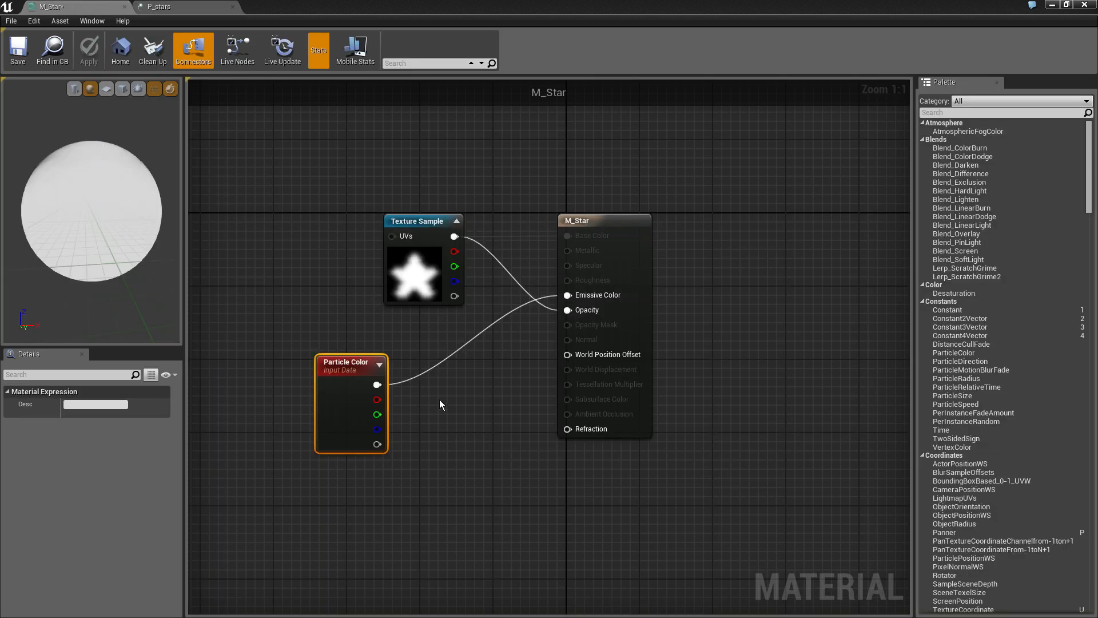
drag(415, 220, 287, 211)
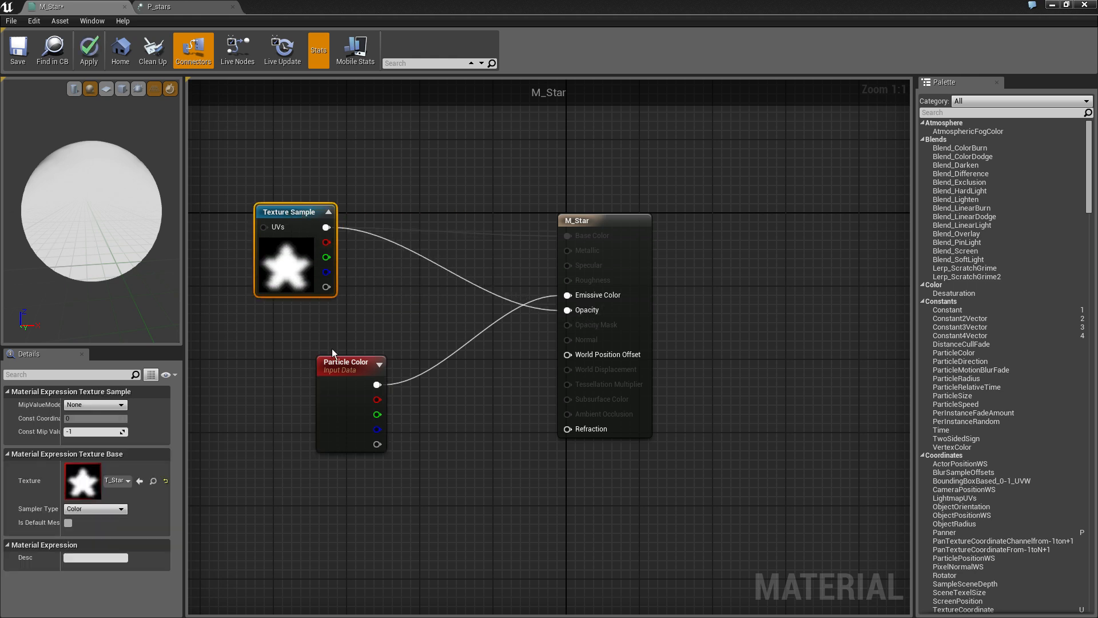
drag(334, 366, 375, 315)
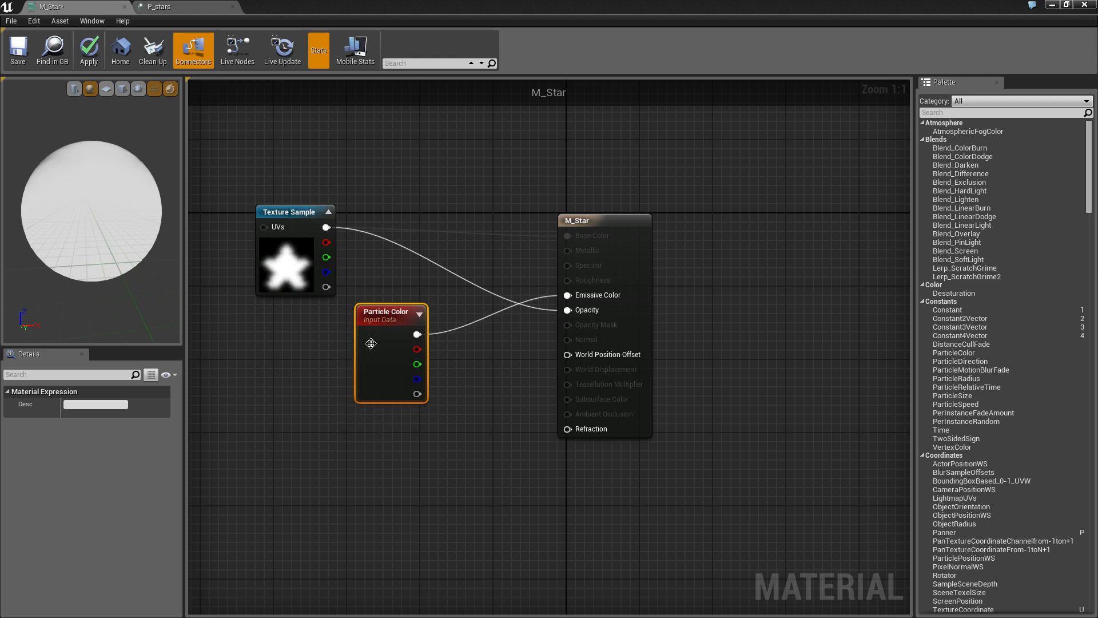
right_drag(315, 397, 392, 377)
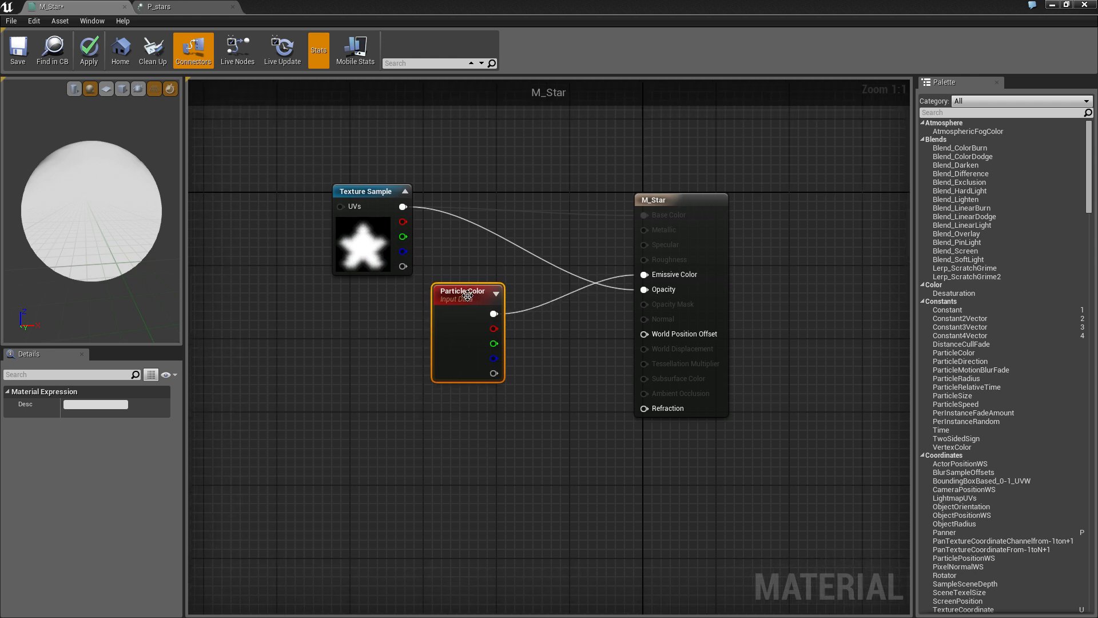
Step: Duplicate the Particle Color node, connect the copy's white color output to Opacity, and apply the material to check it in P_stars
key(ctrl+w)
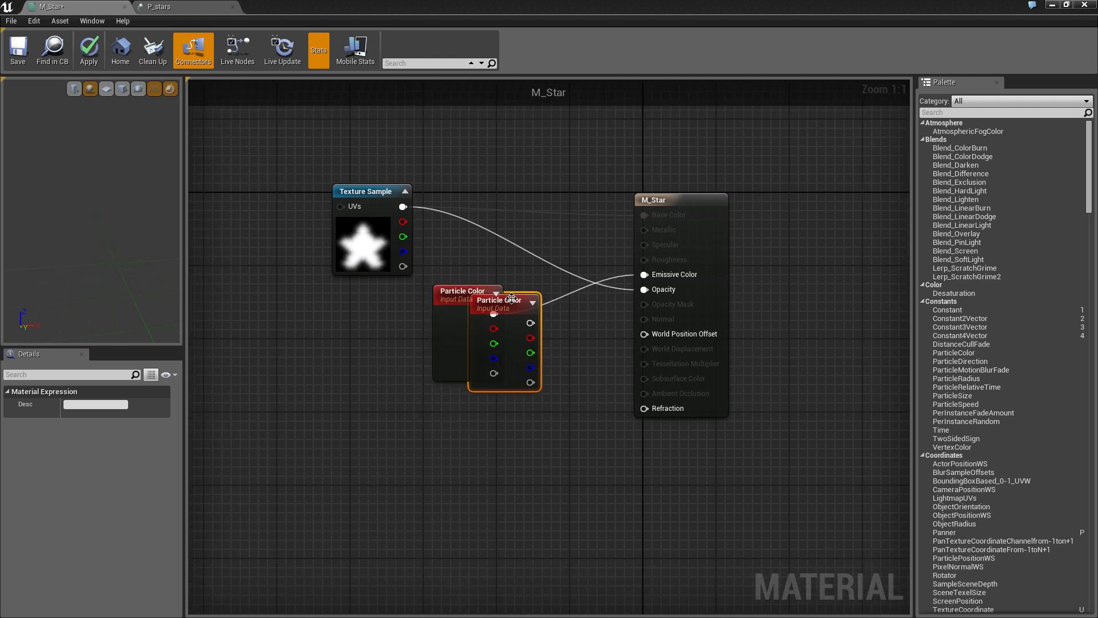
drag(511, 298, 643, 291)
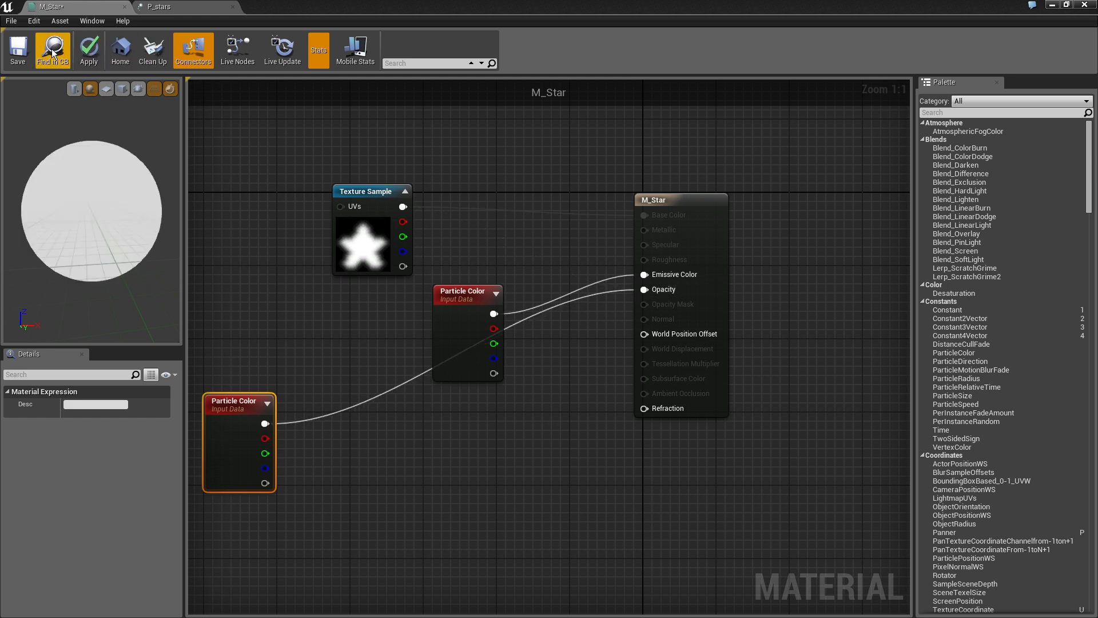
click(89, 50)
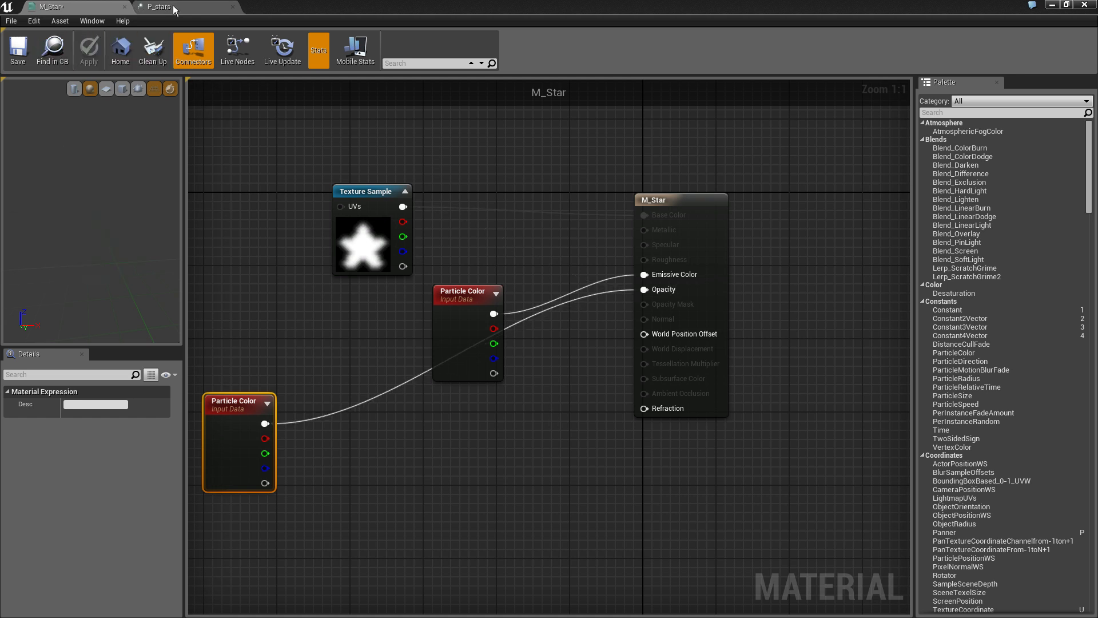
click(171, 7)
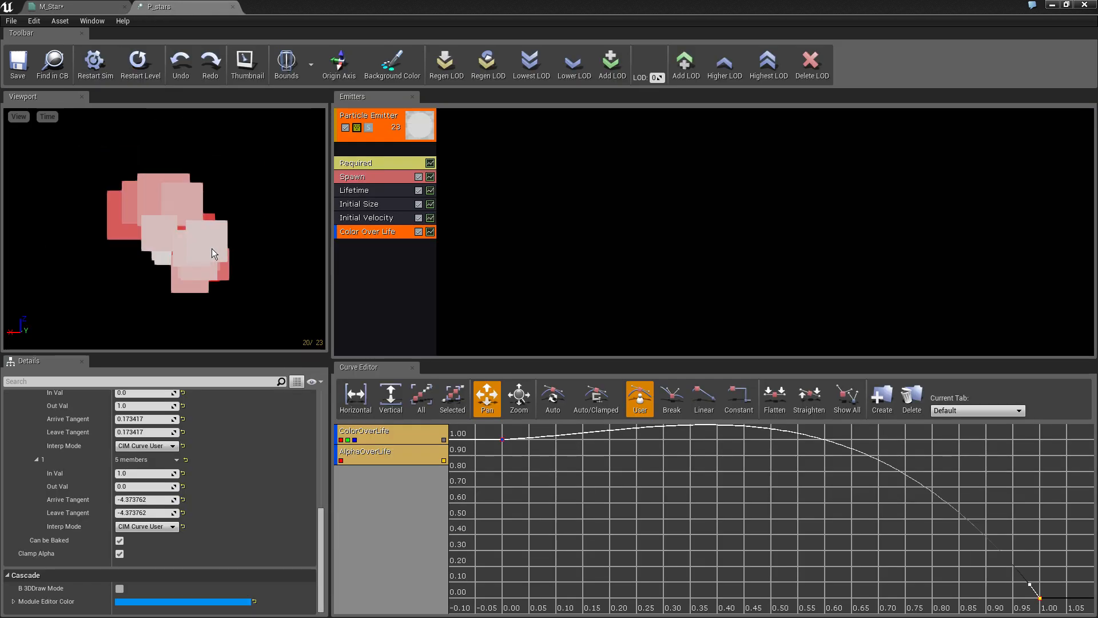
Step: Connect the duplicated Particle Color node's alpha output to M_Star's Opacity, and apply the material to check it in P_stars
click(83, 7)
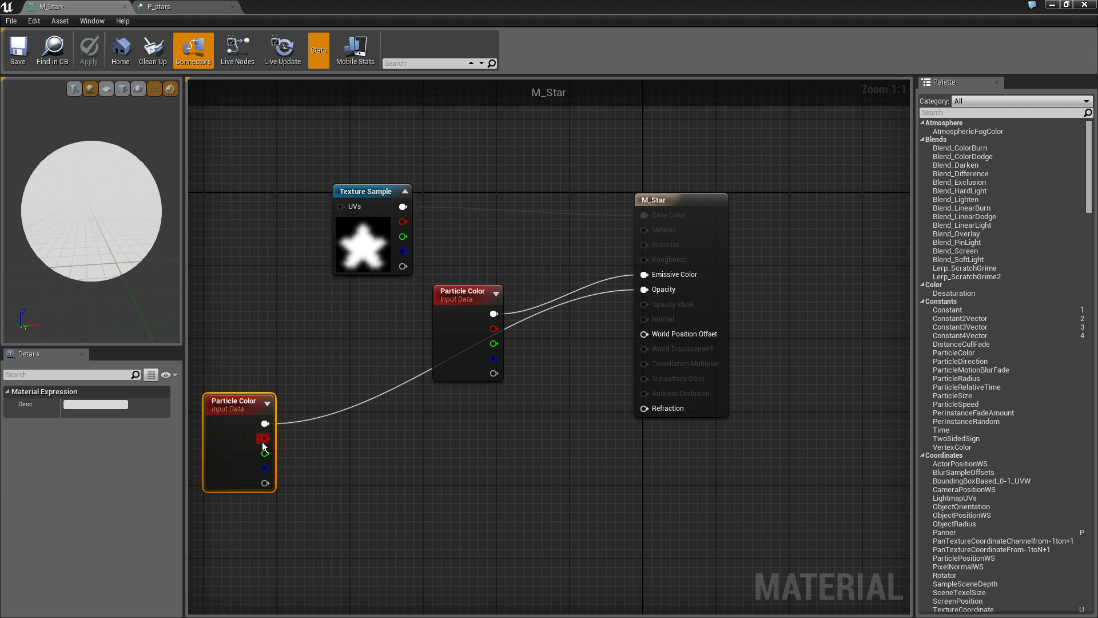
drag(265, 482, 643, 290)
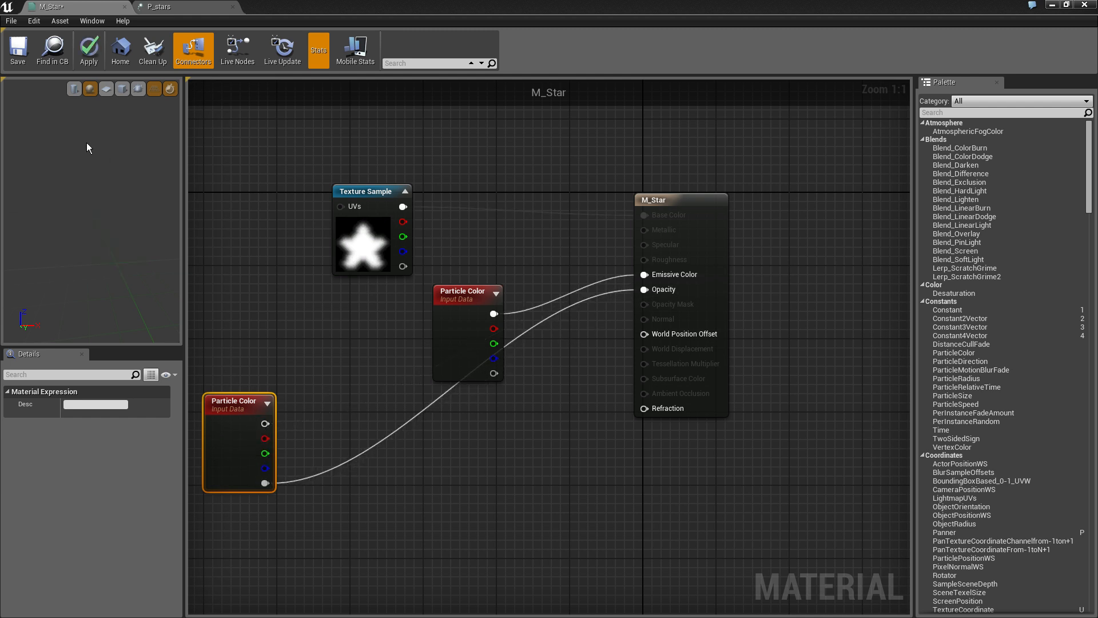
click(91, 55)
click(156, 7)
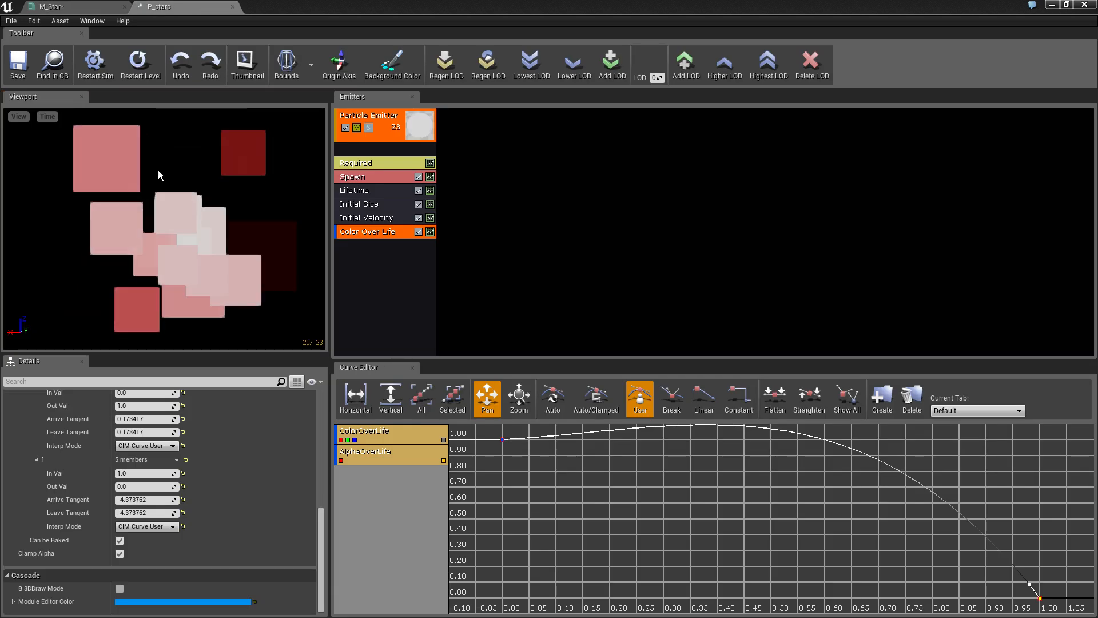
click(67, 8)
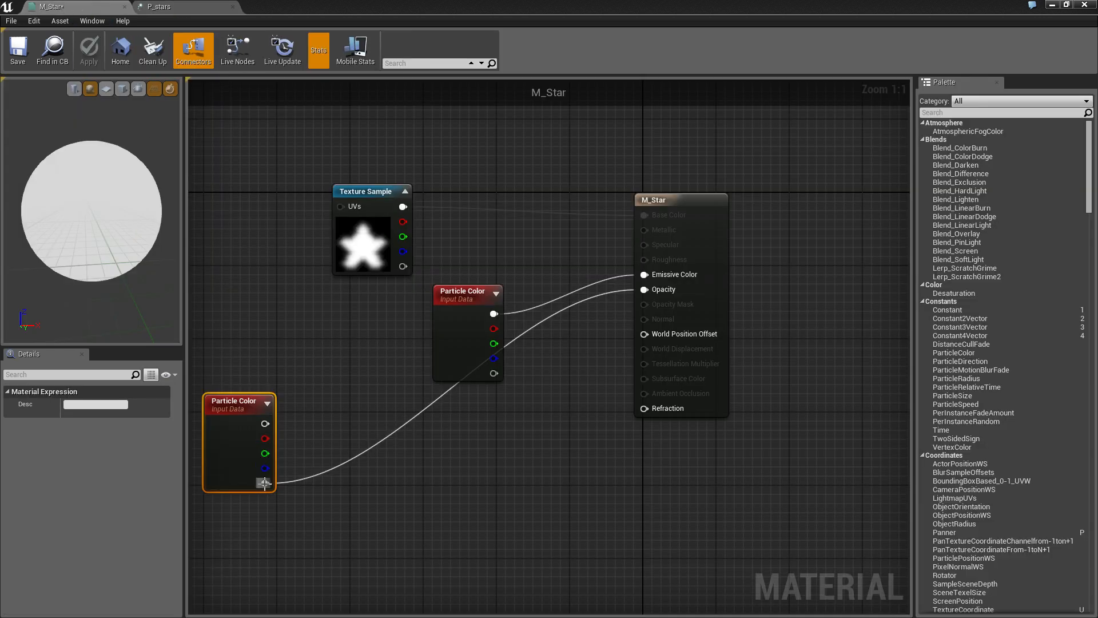
click(175, 7)
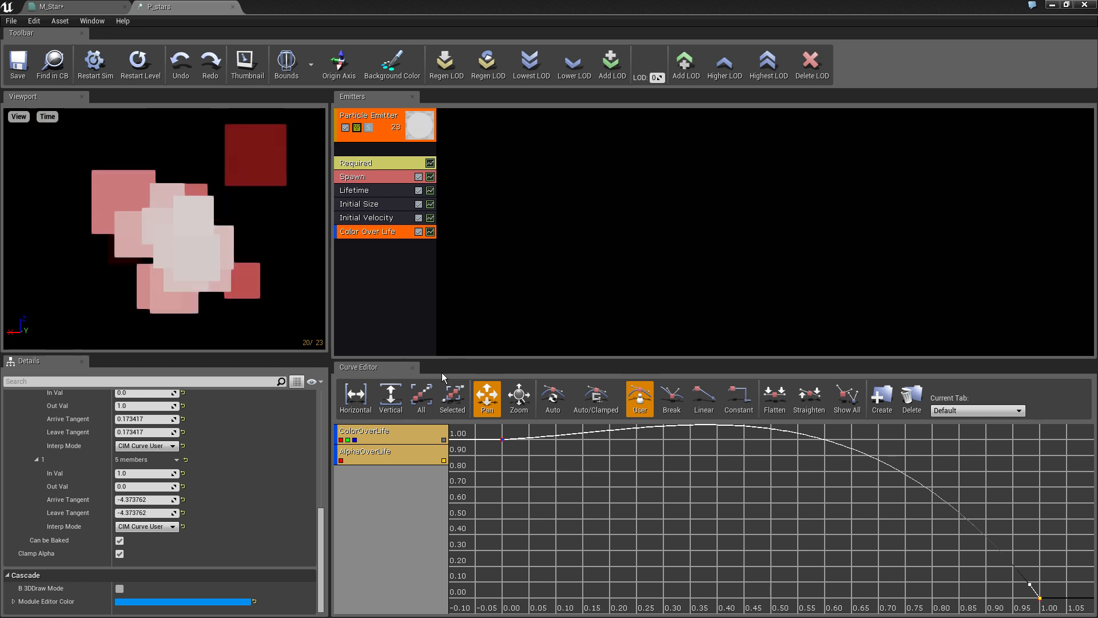
Step: Tilt the first alpha key's tangent steeply downward to about -5.58 and review the curve's point values
click(503, 440)
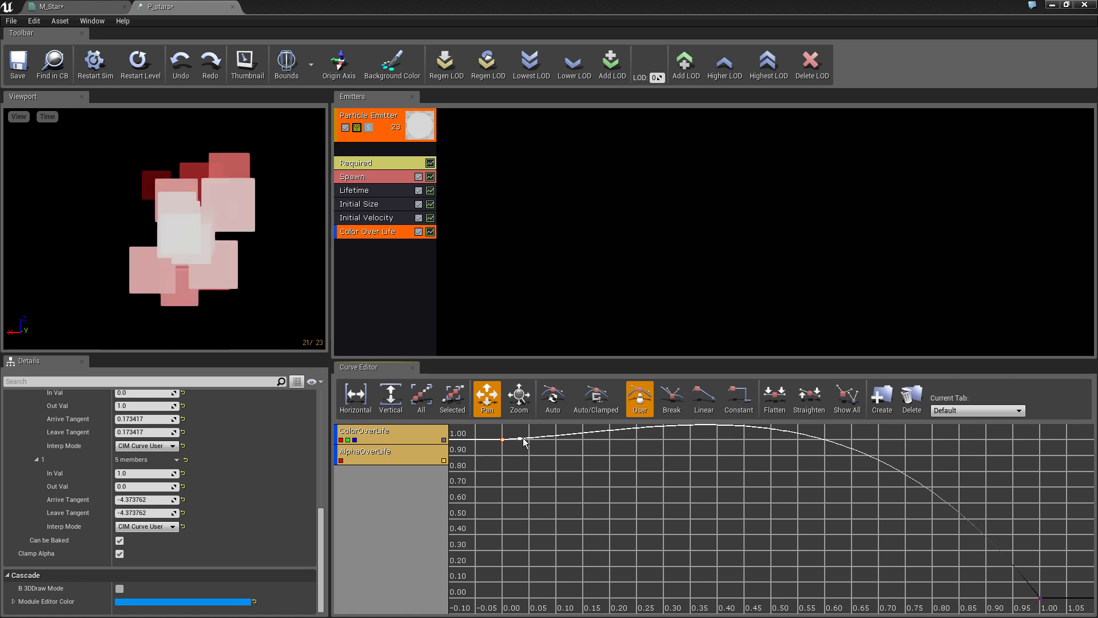
drag(522, 438, 514, 467)
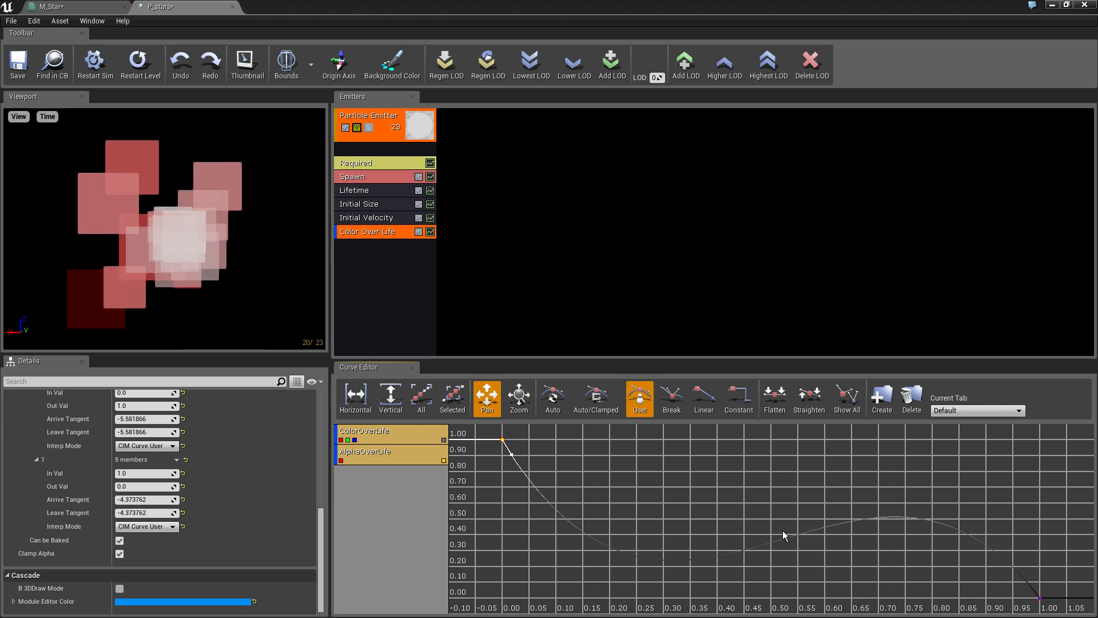
scroll(226, 469, up, 2)
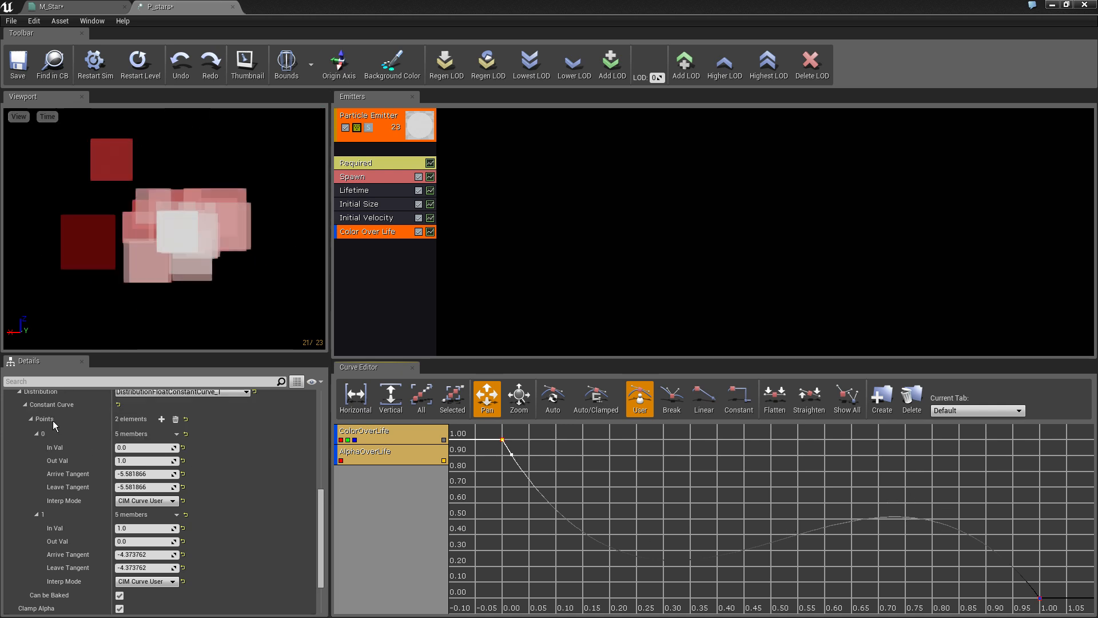
scroll(103, 497, down, 2)
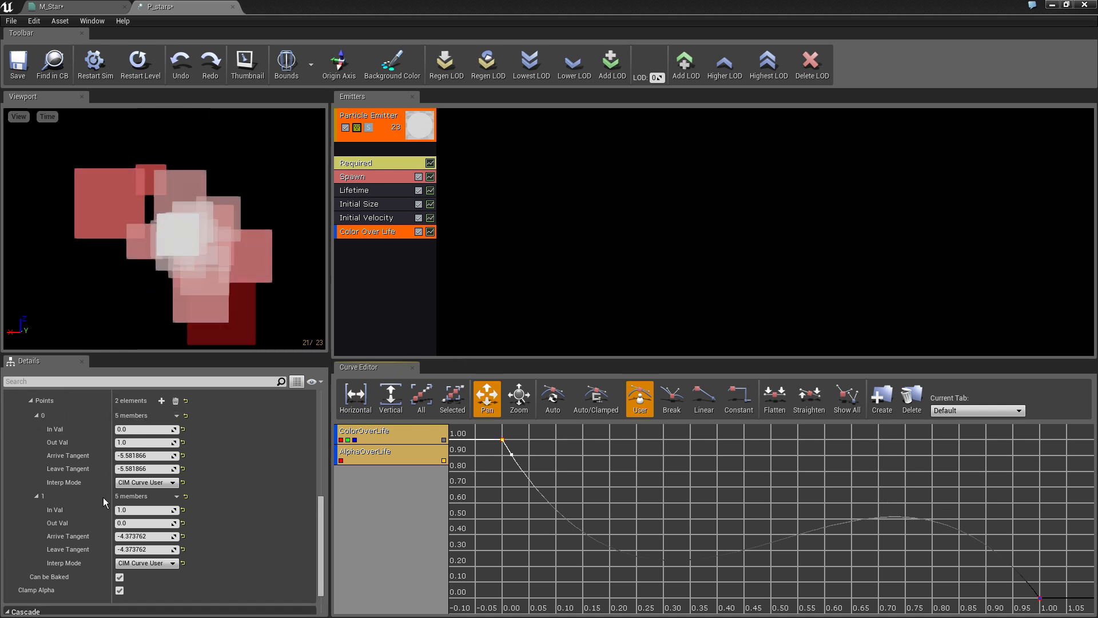
Step: Rearrange M_Star's Texture Sample and Emissive Color's Particle Color nodes, and add a Multiply node between the texture and the duplicated Particle Color
click(92, 7)
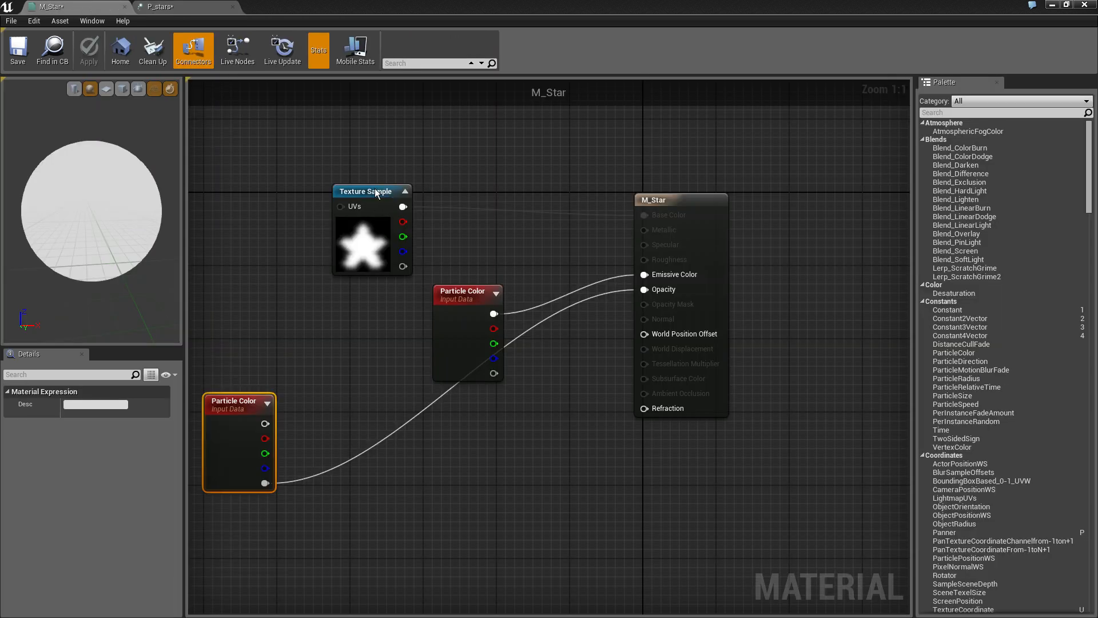
drag(384, 195, 255, 204)
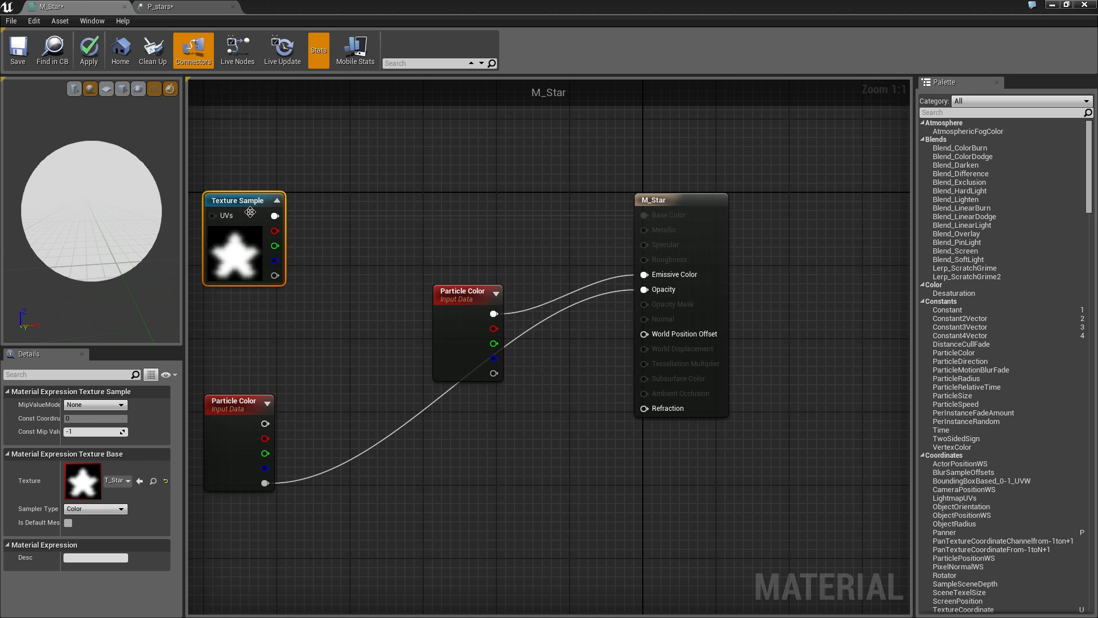
drag(453, 296, 442, 247)
right_click(314, 326)
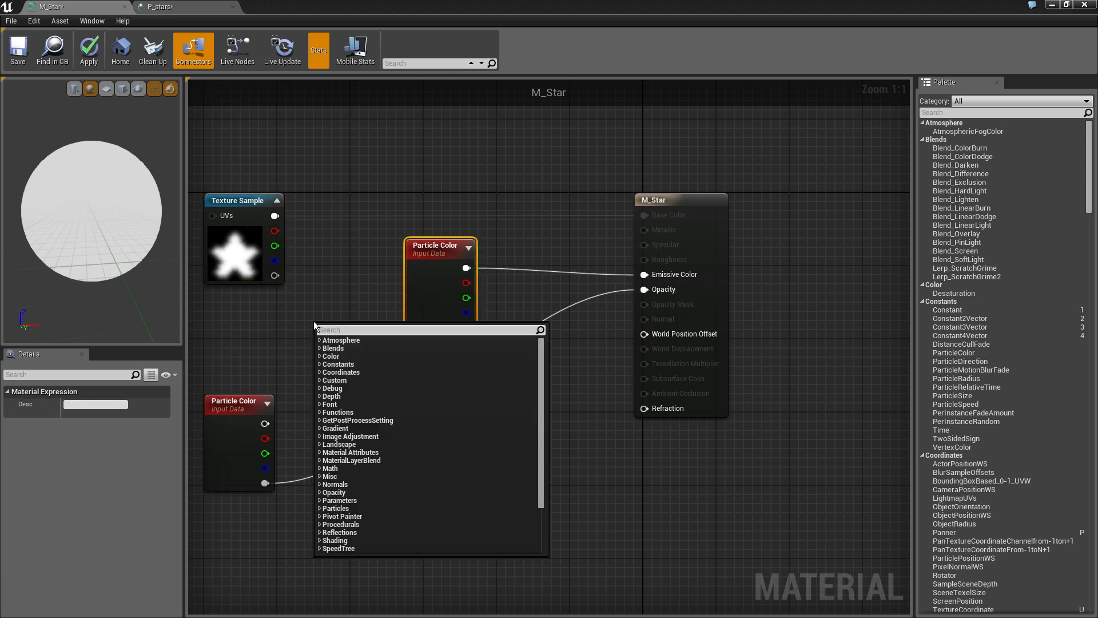
text(multi)
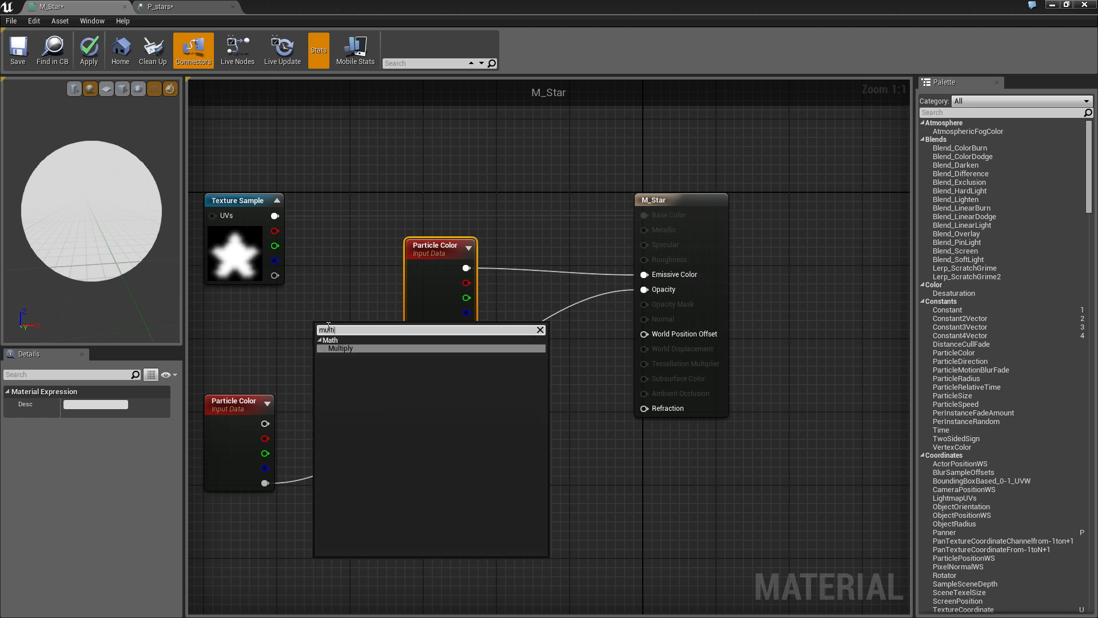
key(Return)
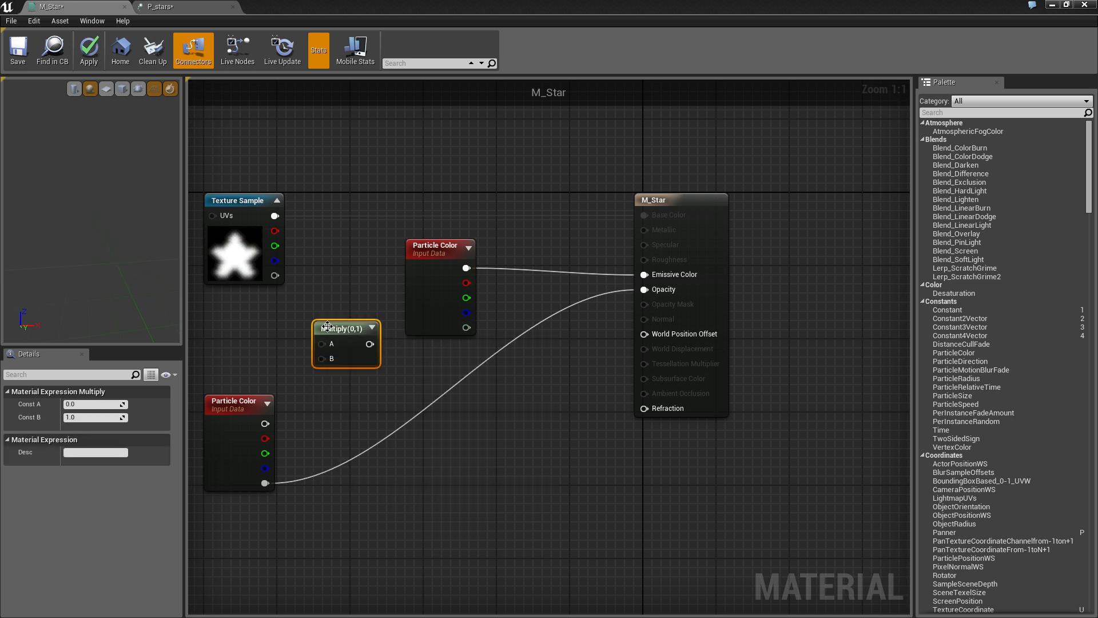
Step: Multiply the Texture Sample's color by the duplicated Particle Color's alpha, connect the product to M_Star's Opacity, and move the emissive Particle Color node clear
drag(274, 216, 299, 274)
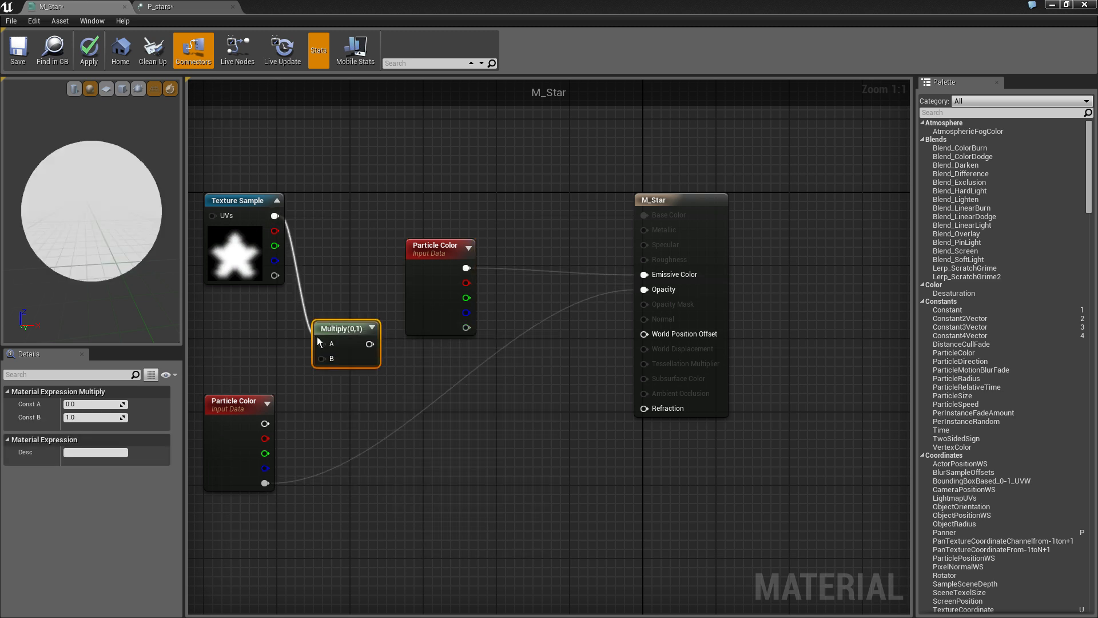
drag(320, 347, 321, 345)
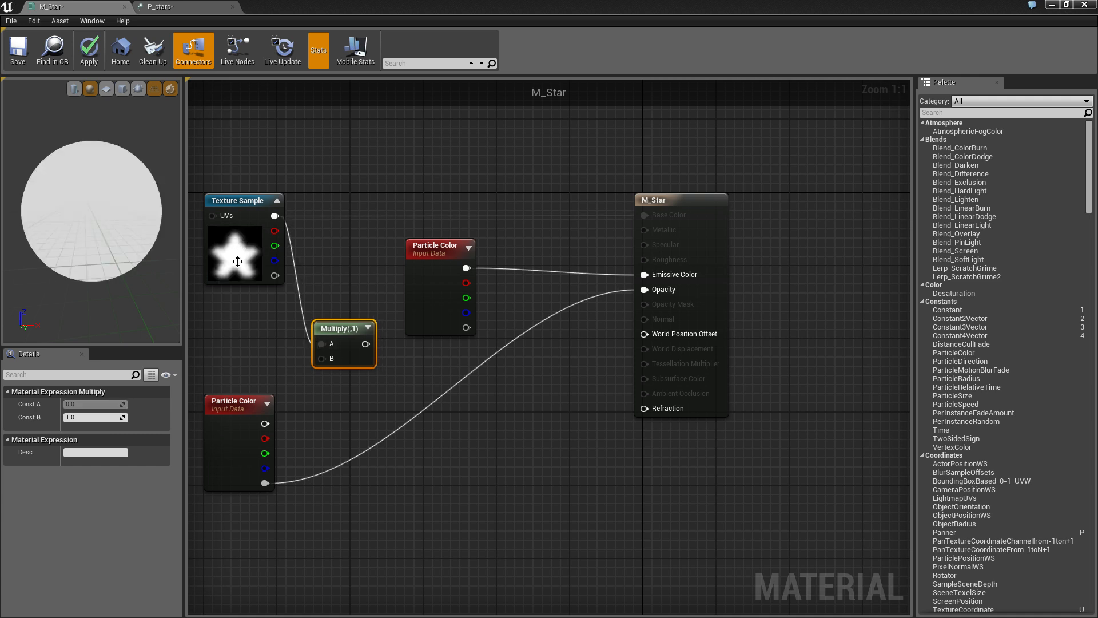
drag(265, 483, 431, 356)
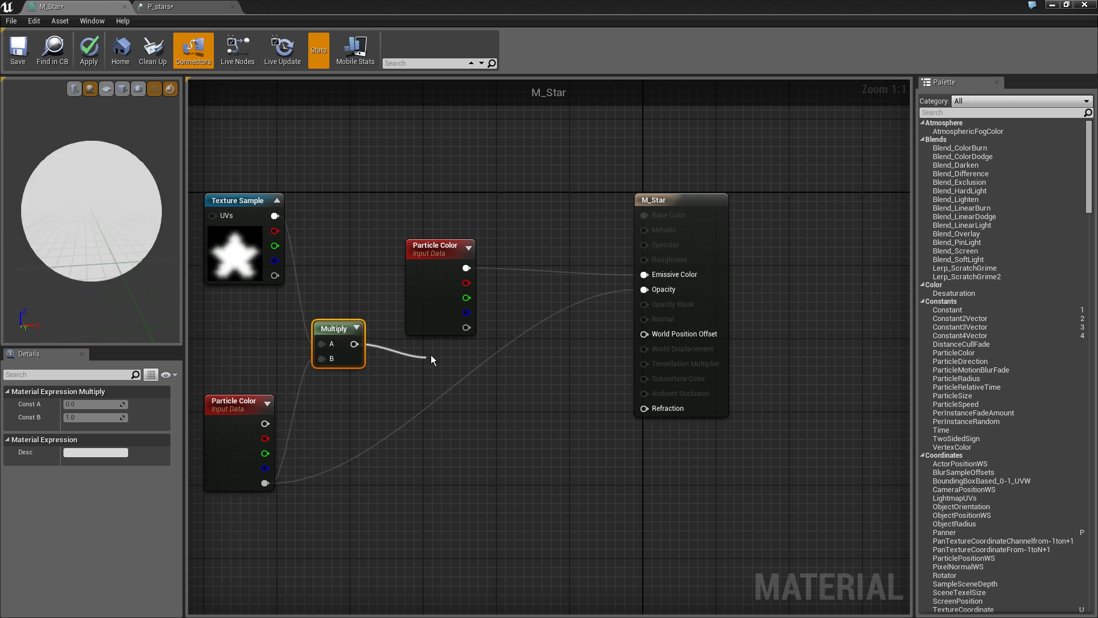
drag(644, 290, 644, 289)
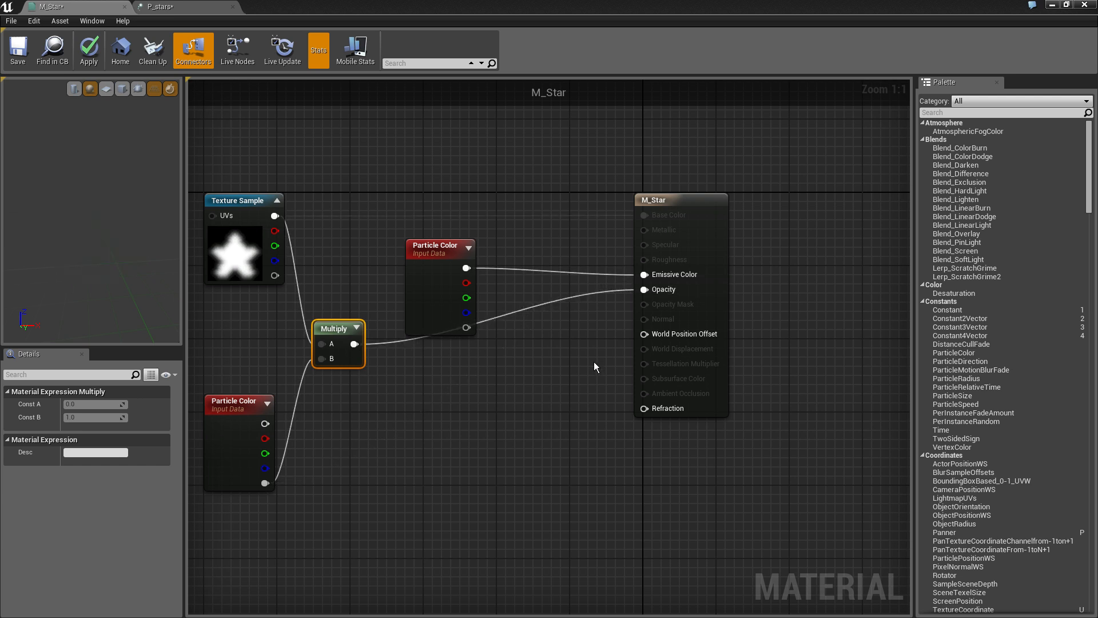
drag(428, 248, 420, 210)
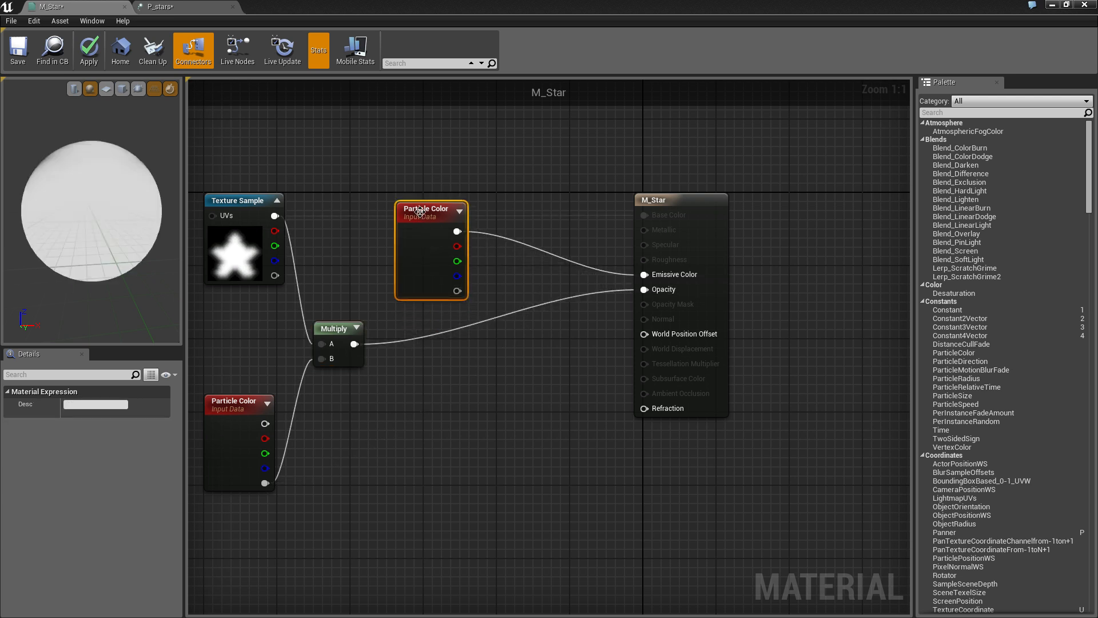
Step: Apply the material, and in P_stars flatten the first alpha key's tangent to about -0.42
mouse_move(92, 210)
mouse_down()
mouse_move(92, 153)
mouse_move(92, 189)
mouse_up()
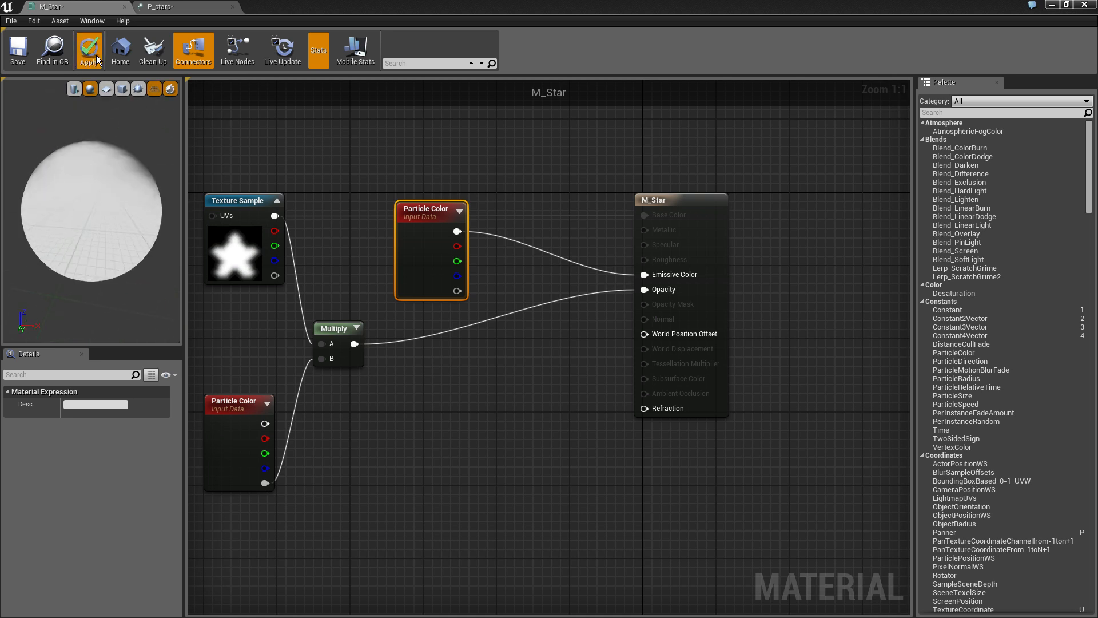
click(90, 53)
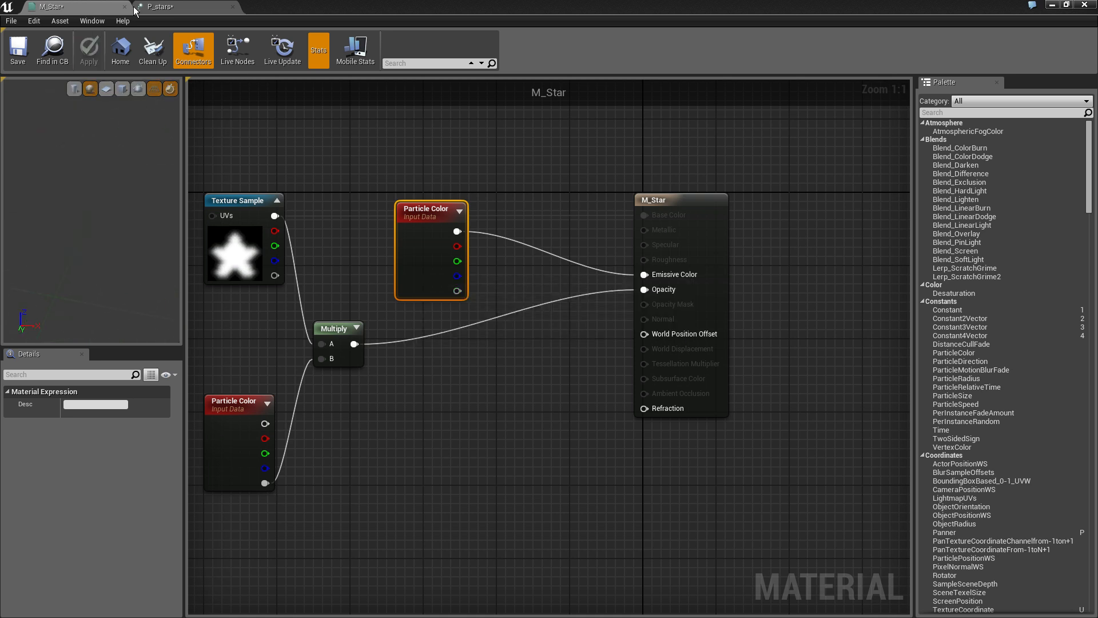
click(172, 7)
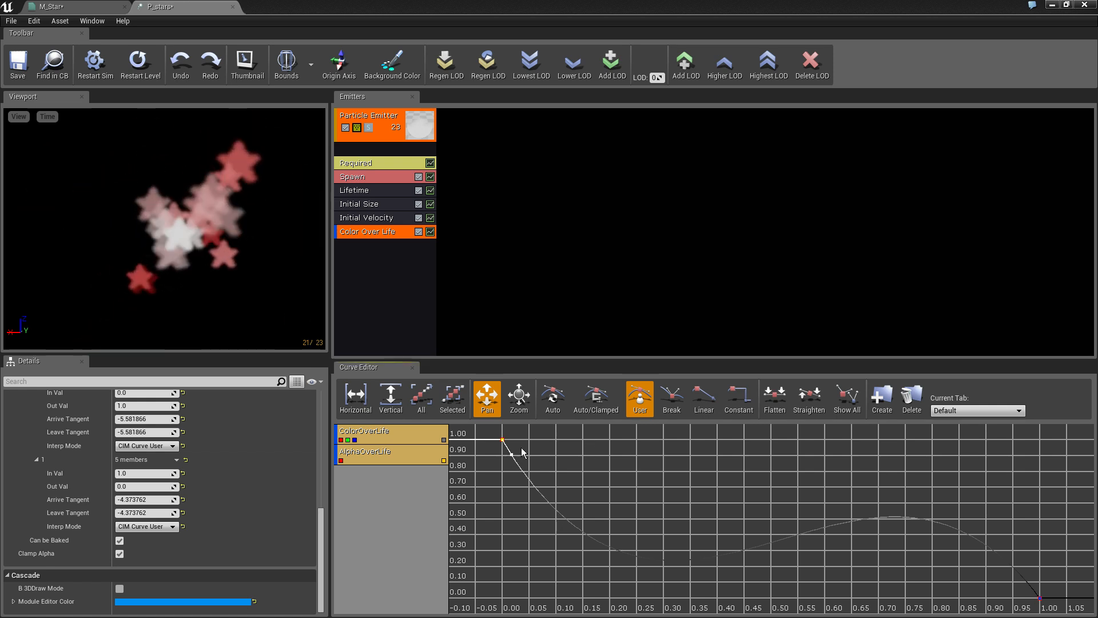
drag(510, 456, 532, 445)
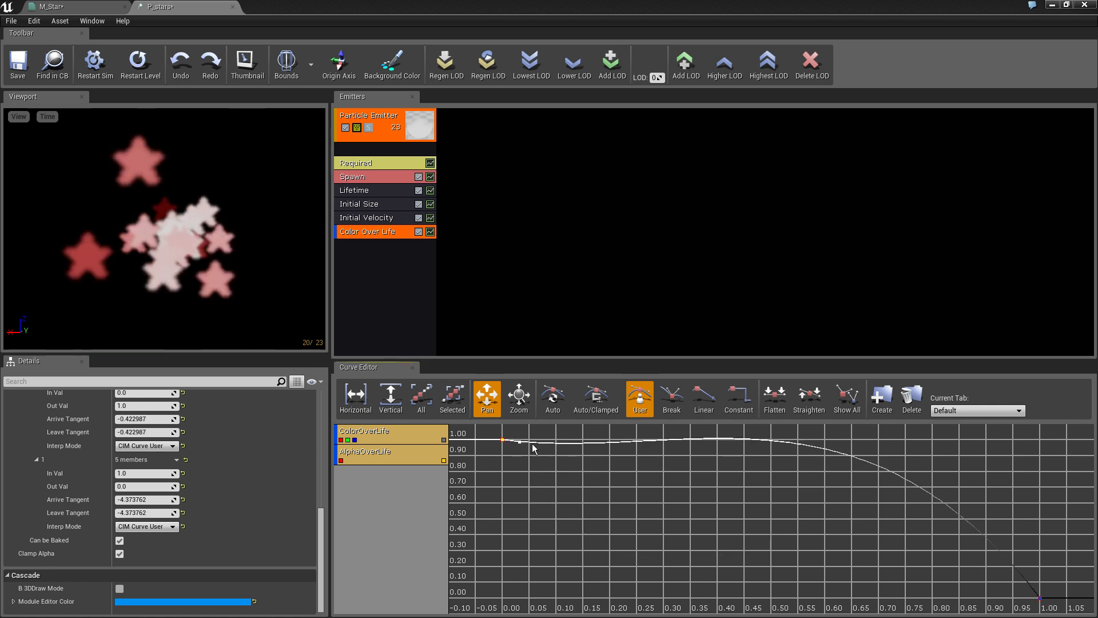
Step: Add a second particle sprite emitter to P_stars, give it GPU Sprites type data, and look over its available modules
click(390, 279)
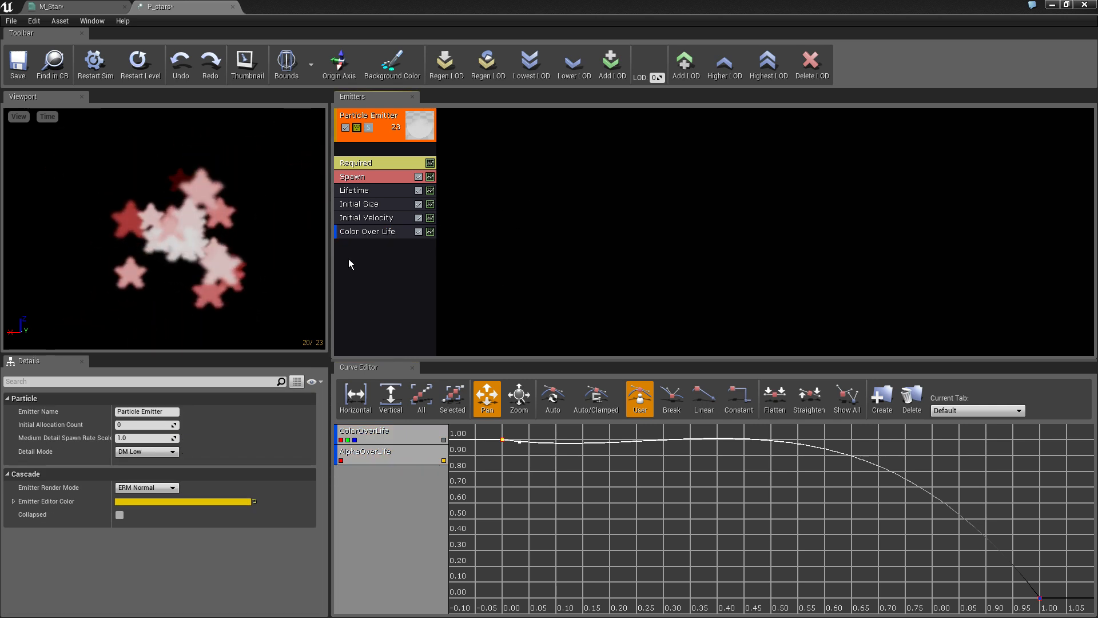
right_click(478, 162)
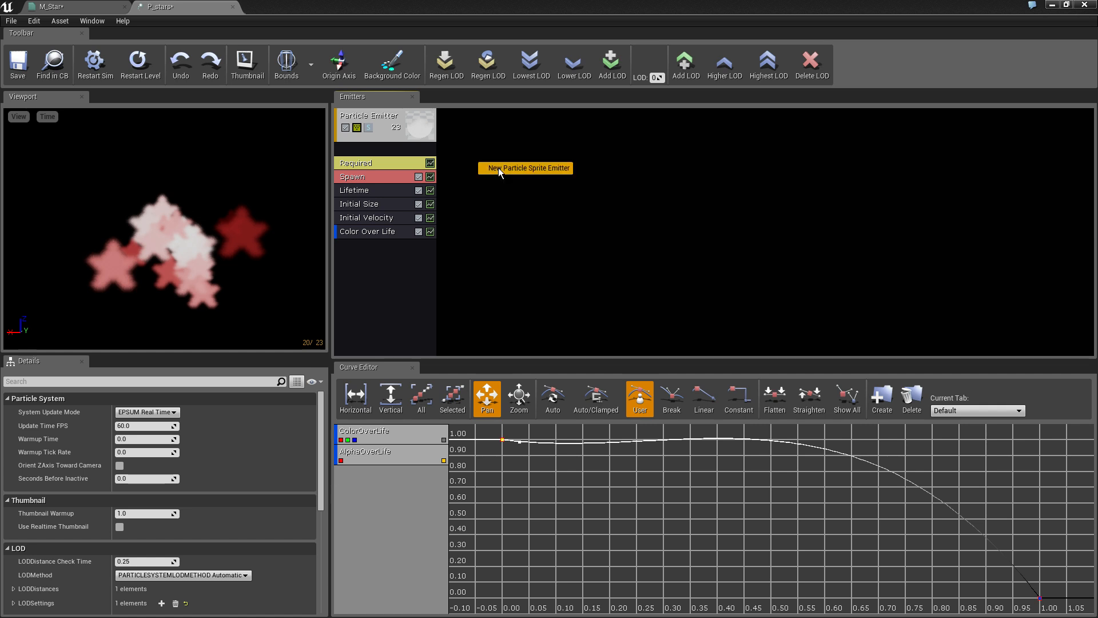
click(499, 167)
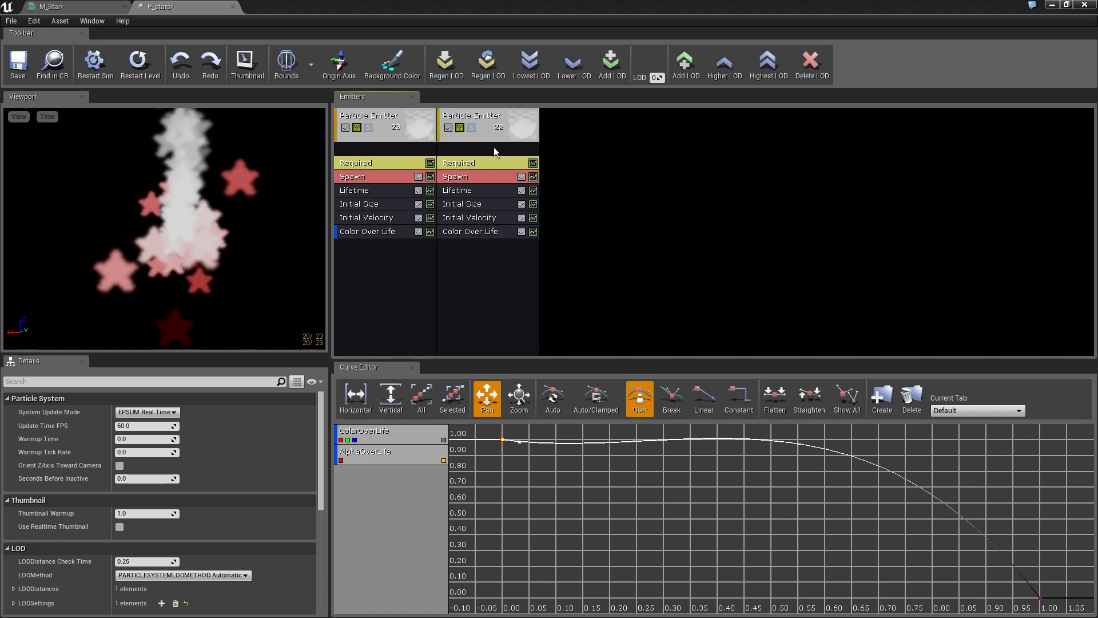
click(485, 174)
right_click(485, 174)
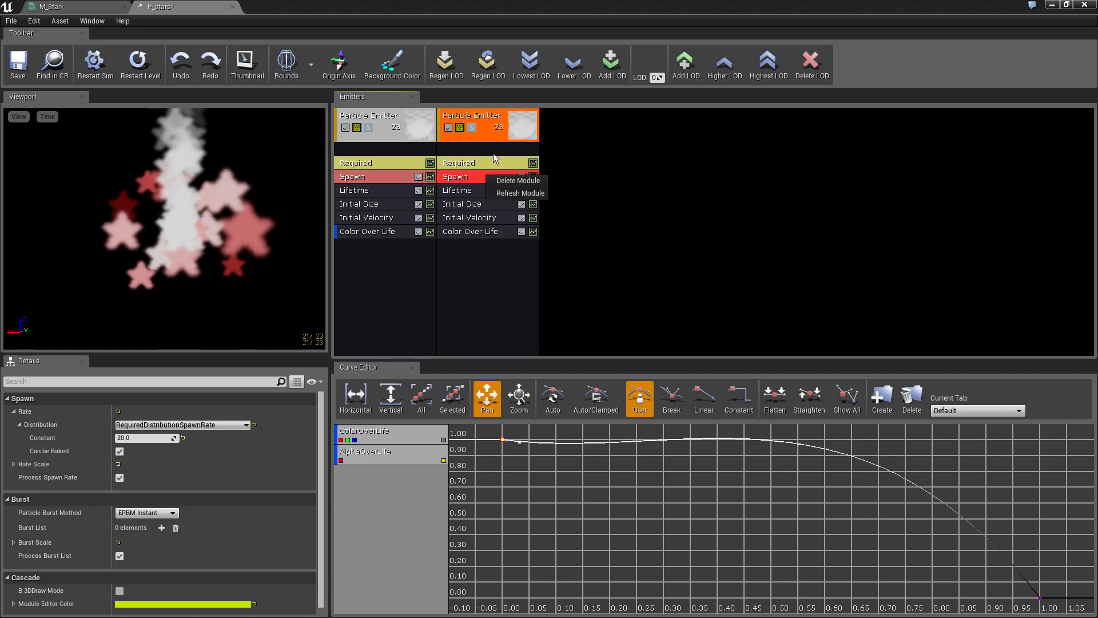
right_click(492, 153)
click(487, 149)
right_click(489, 154)
mouse_move(522, 190)
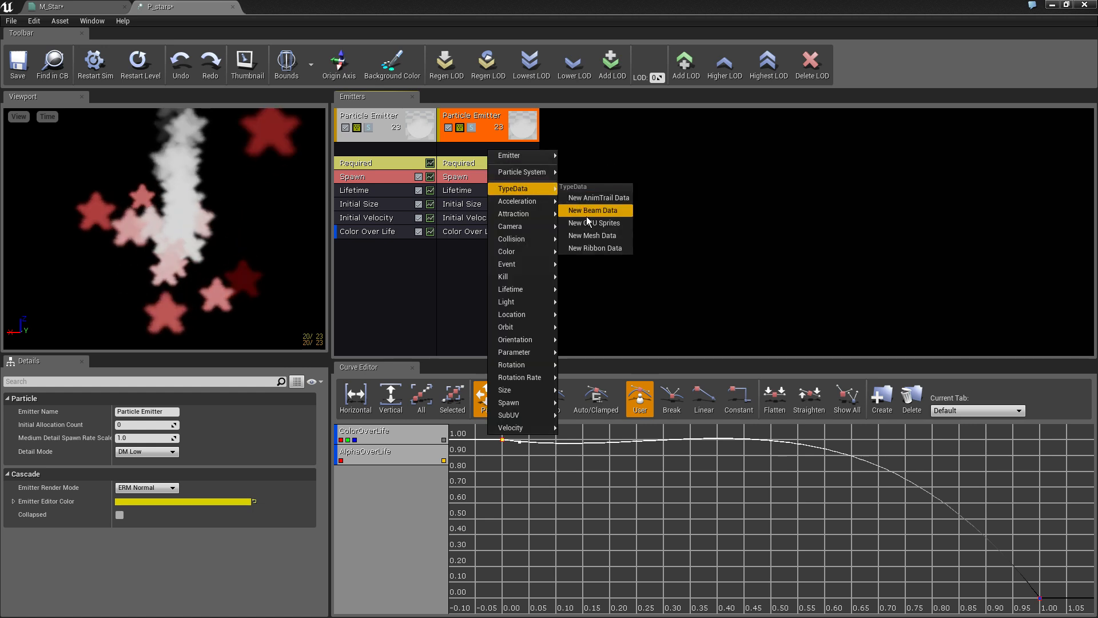
click(589, 223)
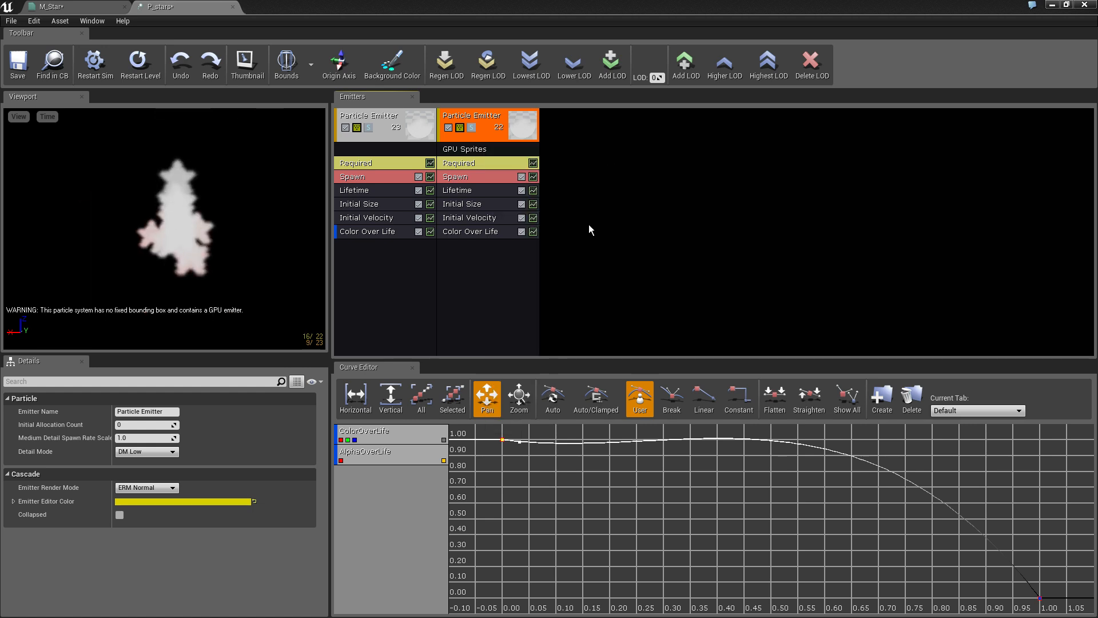
right_click(461, 255)
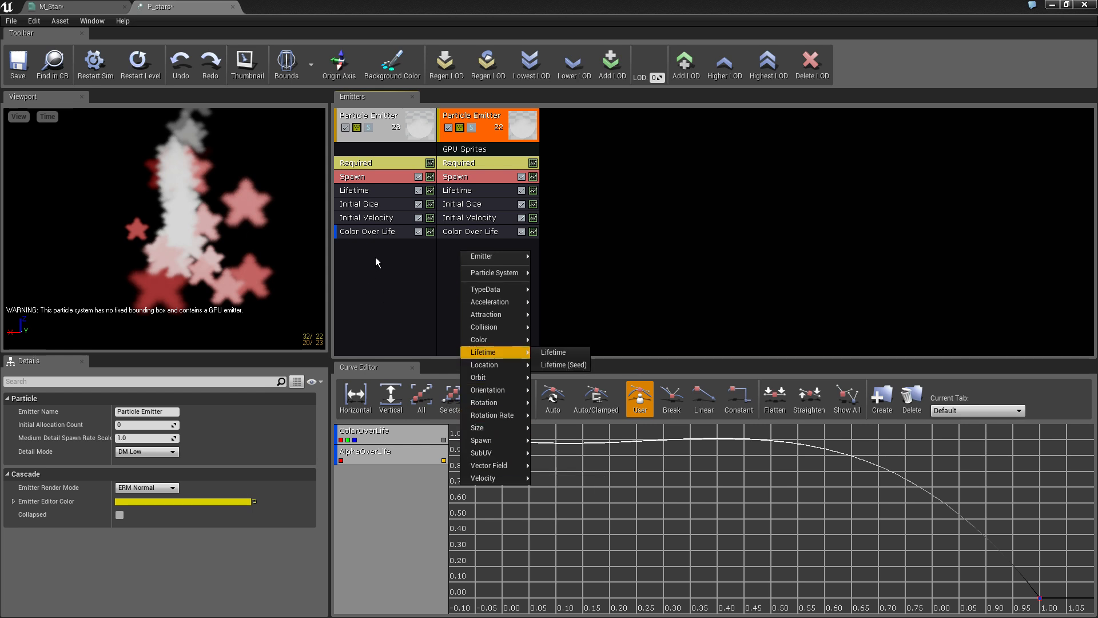
click(486, 149)
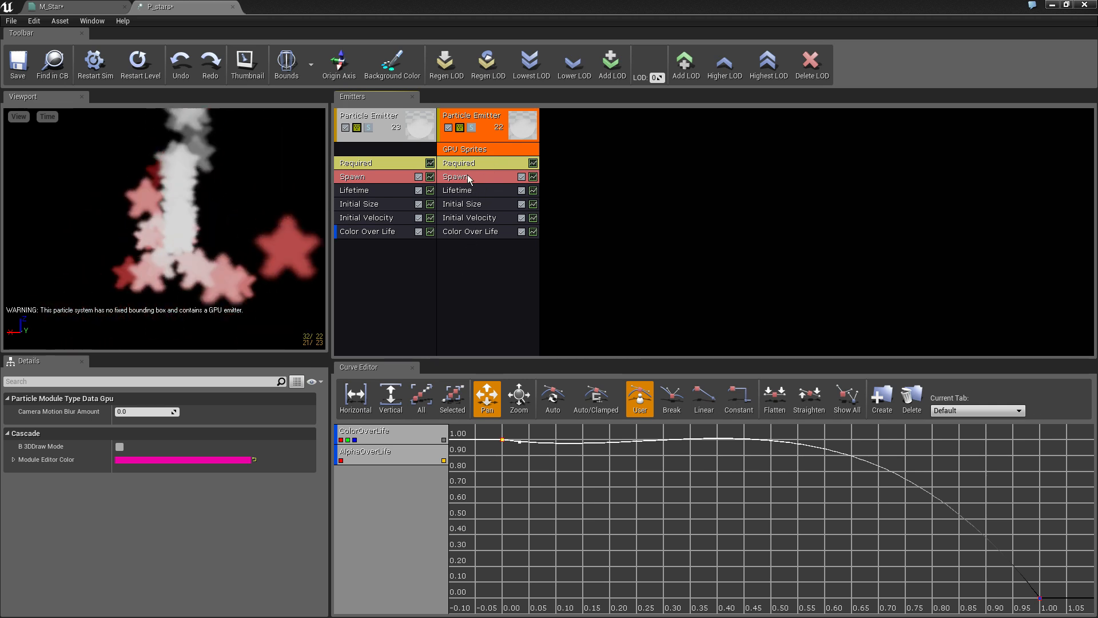
Step: Add a Light module to the original star emitter and show its properties
click(377, 251)
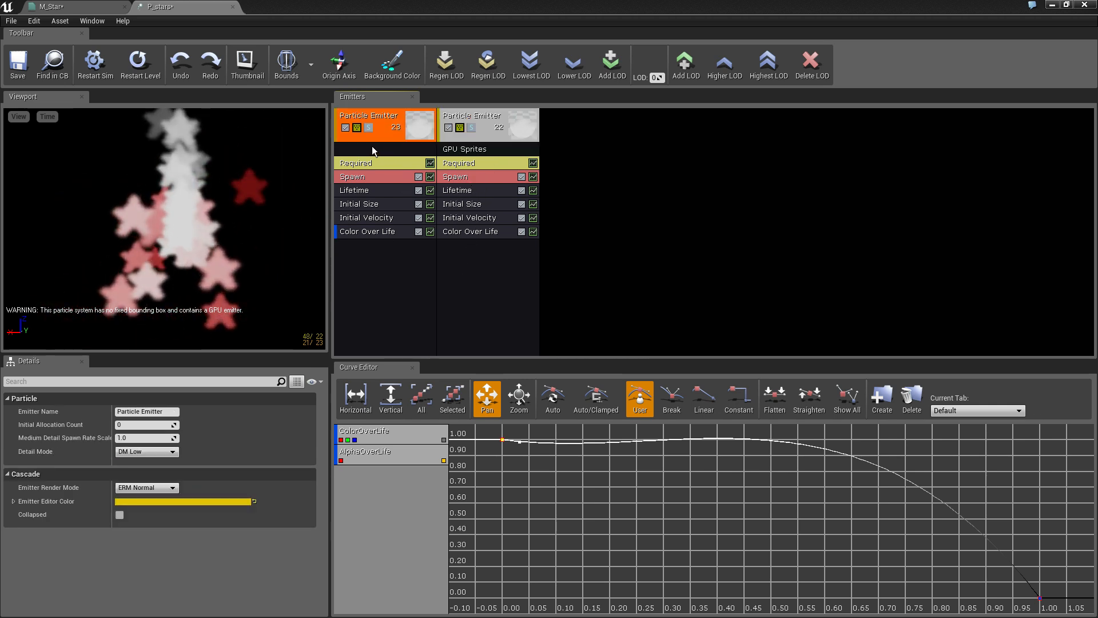
right_click(366, 262)
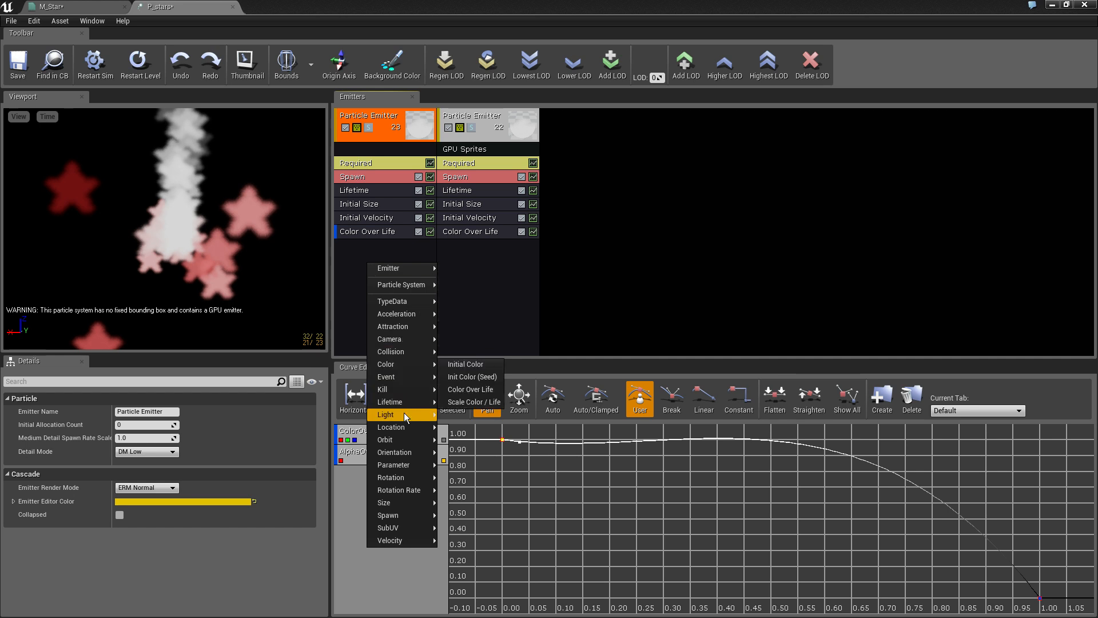
mouse_move(404, 413)
click(452, 415)
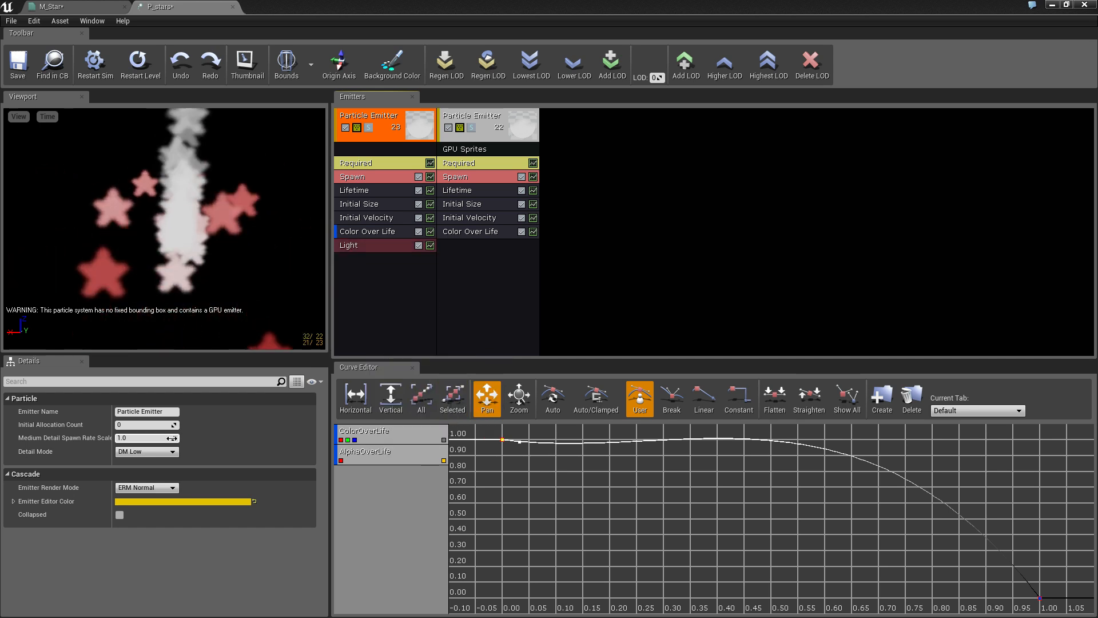
click(362, 245)
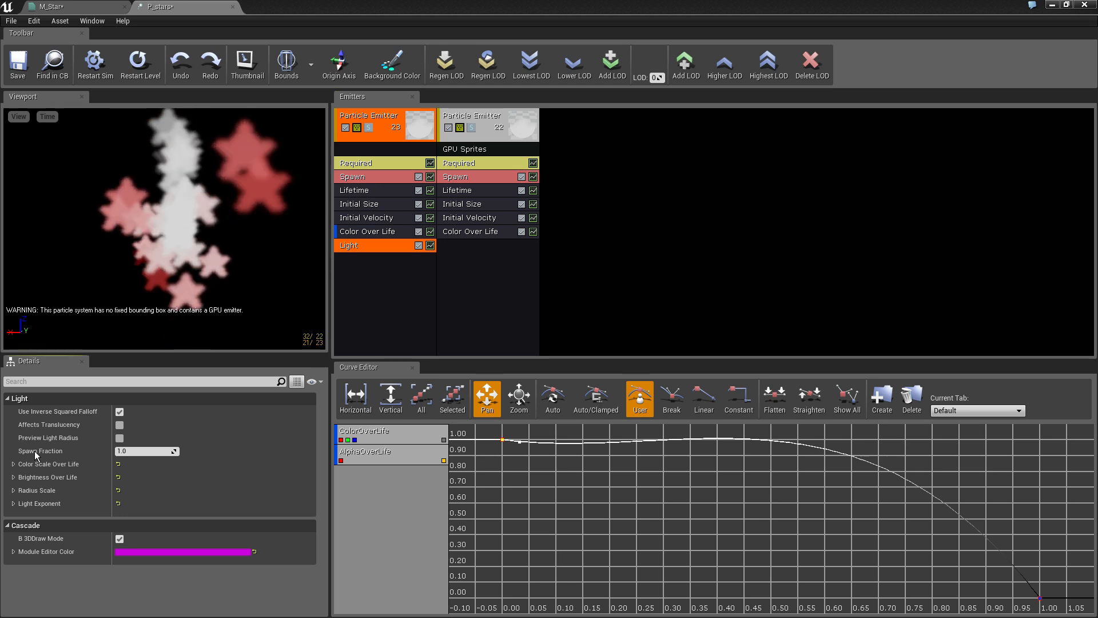
Step: Check the star emitter's spawn rate and set the Light module's Spawn Fraction to 0.3
click(140, 452)
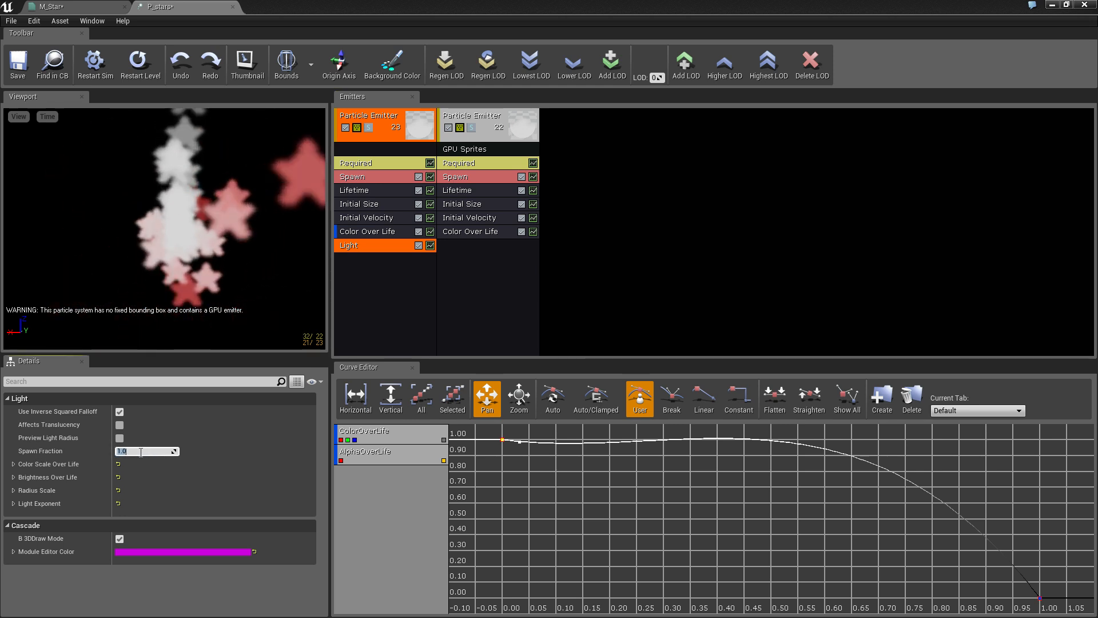
click(373, 177)
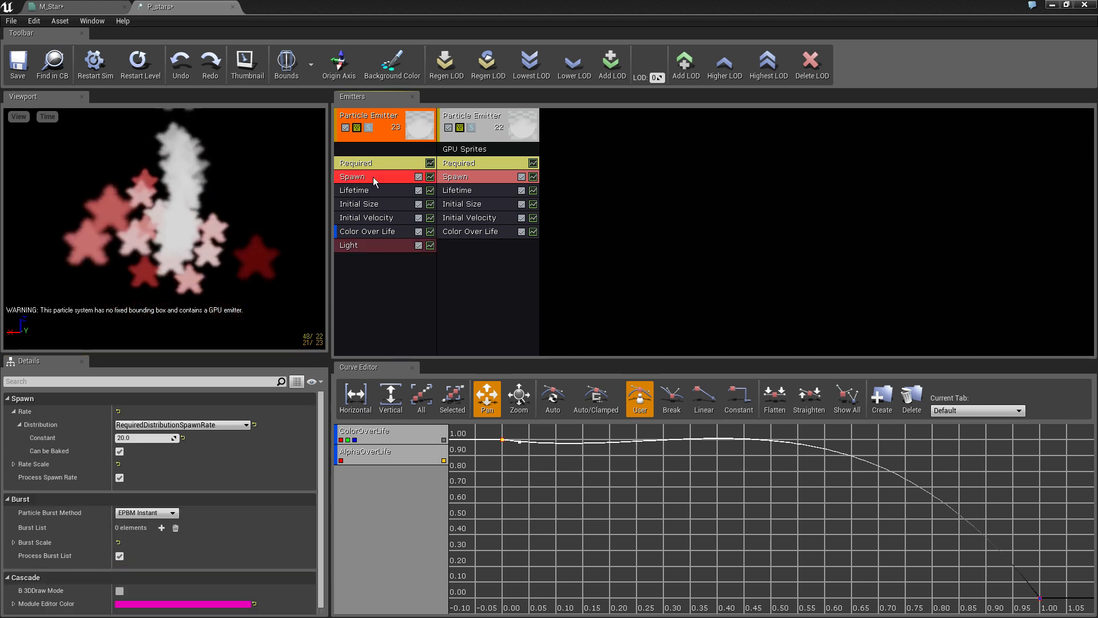
click(373, 247)
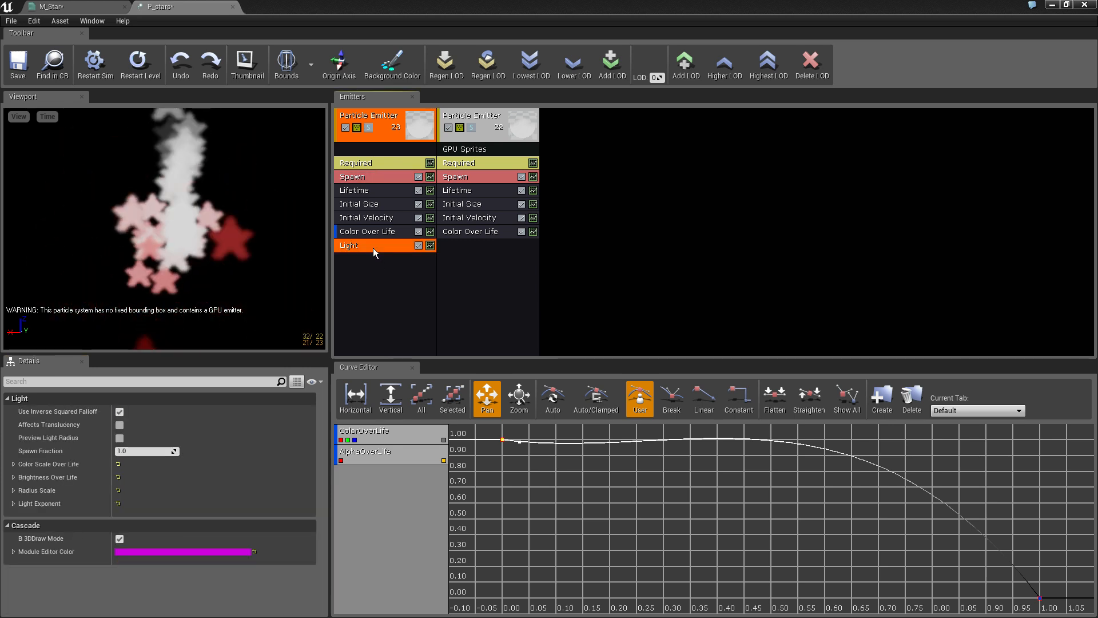
click(138, 450)
text(0)
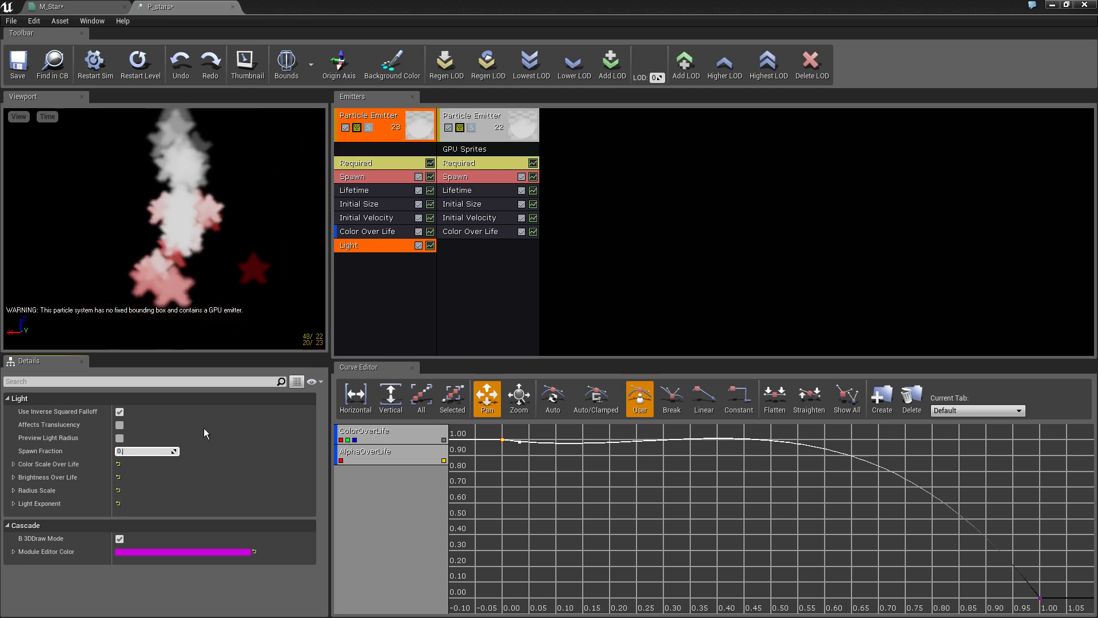
text(.3)
key(Return)
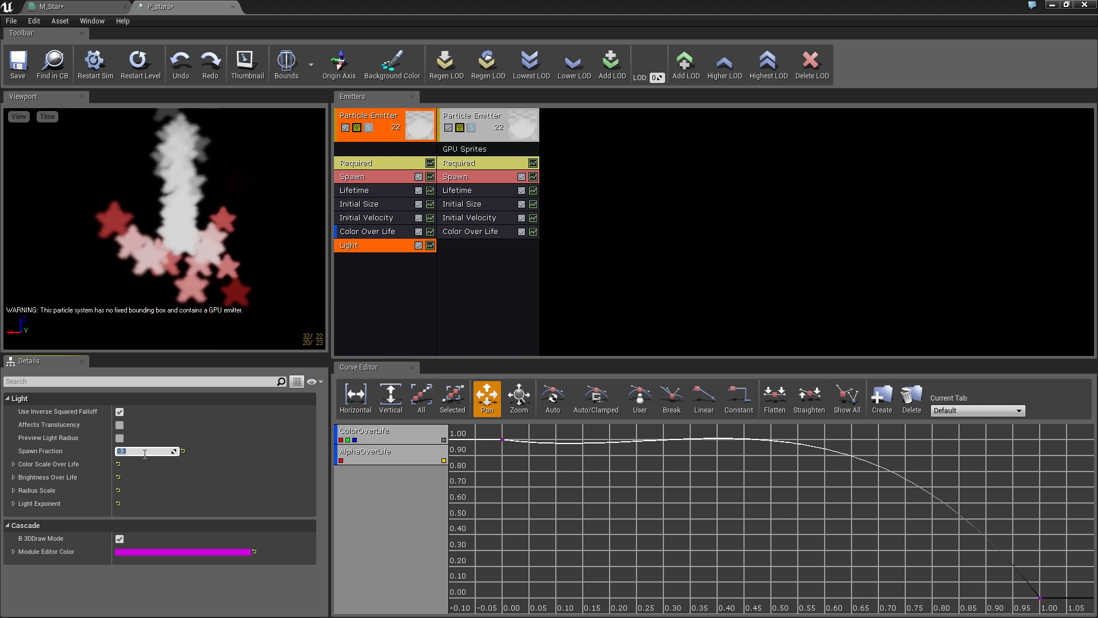
click(376, 177)
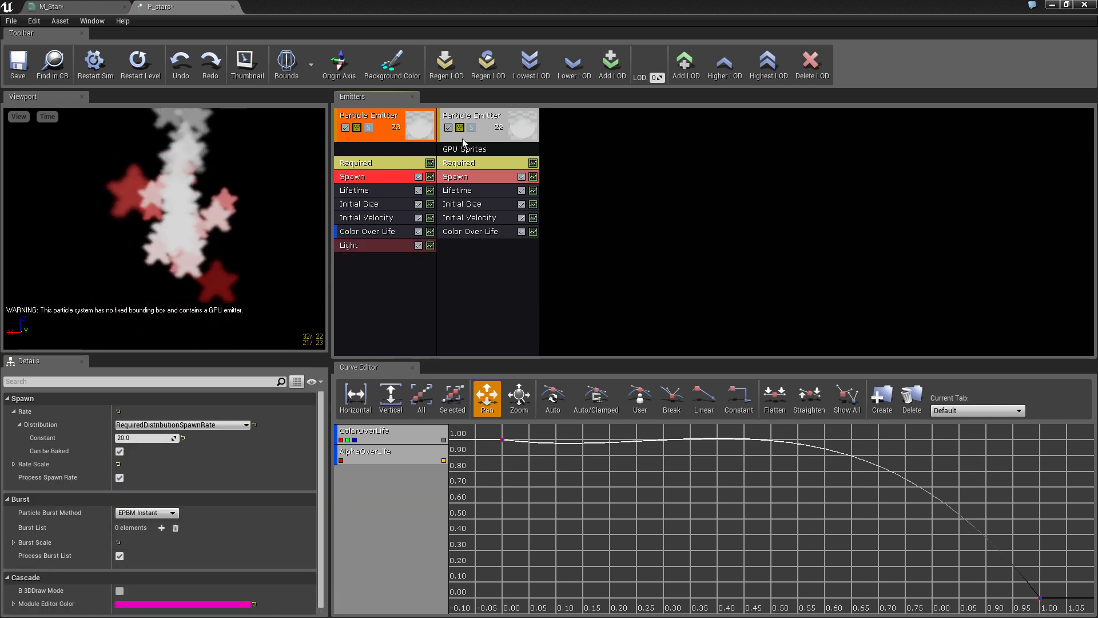
Step: Delete the GPU Sprites emitter and save the P_stars particle system
click(482, 116)
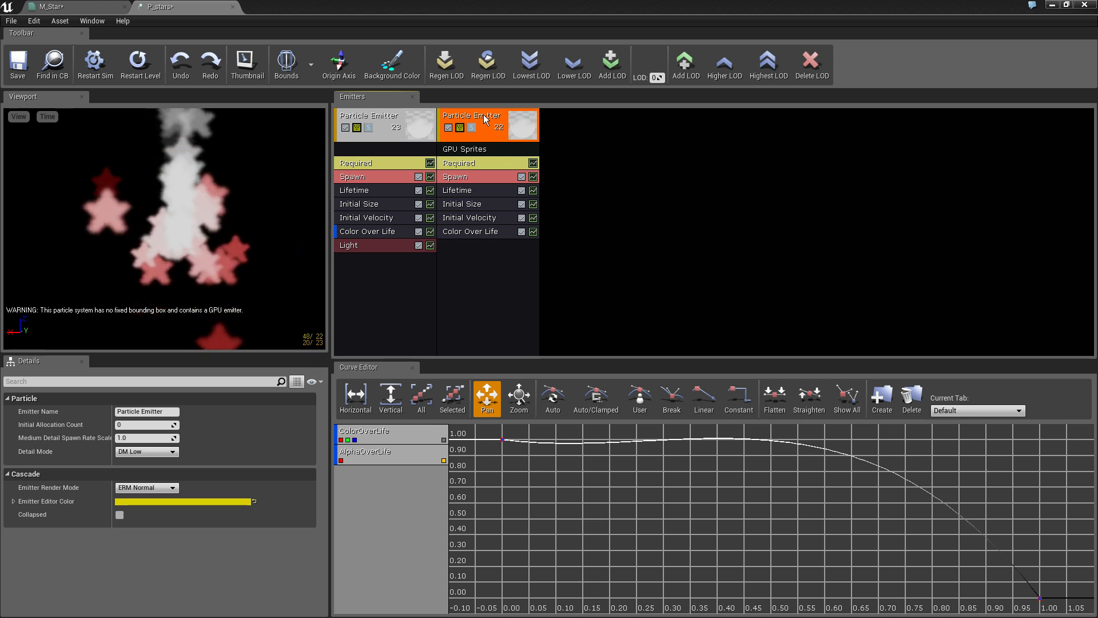
key(Delete)
click(18, 63)
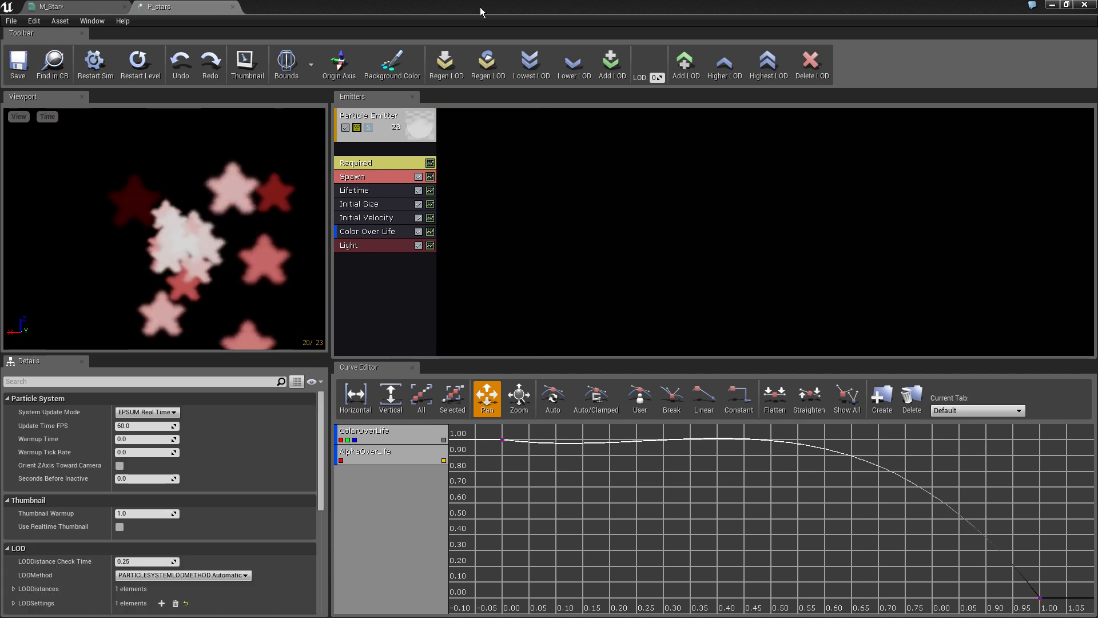
Step: Return to M_Star, shrink and reposition the asset editor window, and minimize it to uncover the level editor
click(94, 9)
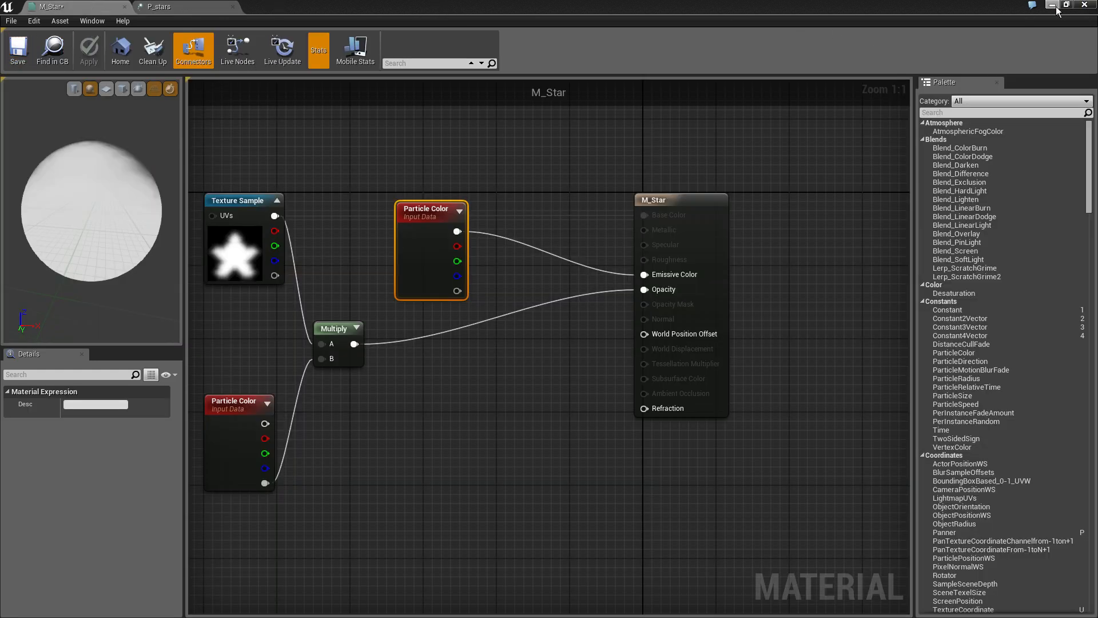
double_click(400, 13)
drag(603, 121, 729, 157)
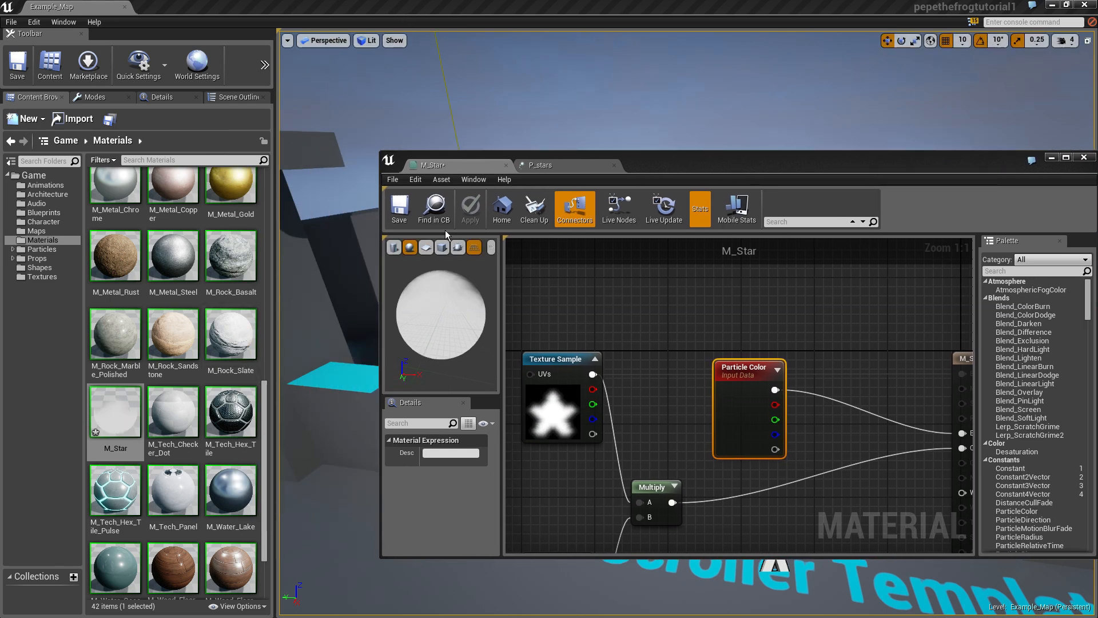
click(1051, 158)
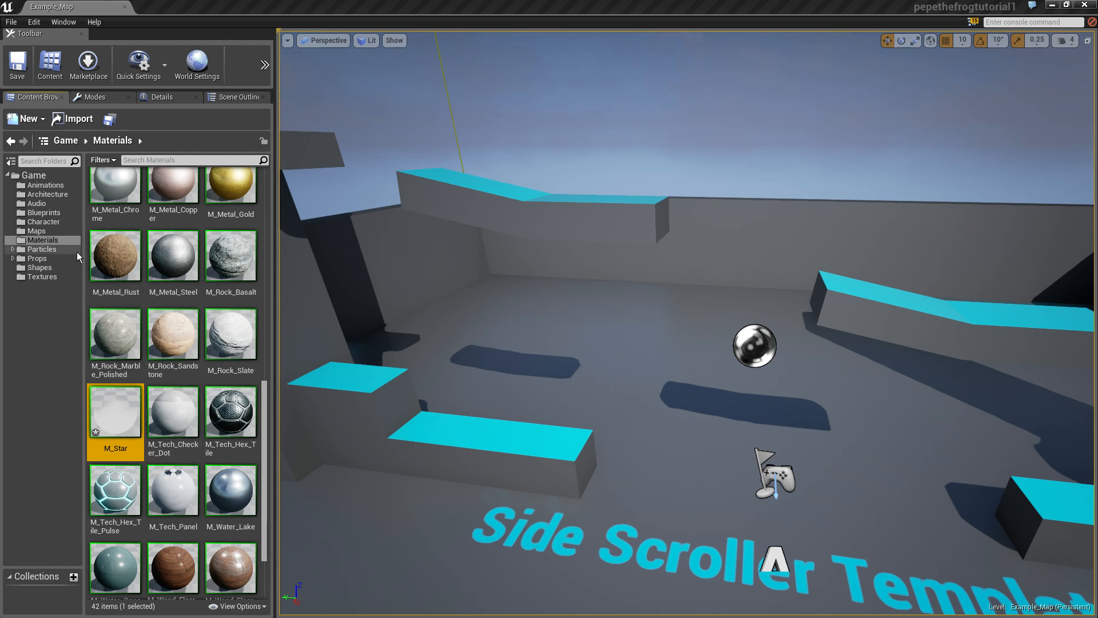
Step: Look through the project's Particles folder and find M_Star in the Materials folder
click(43, 251)
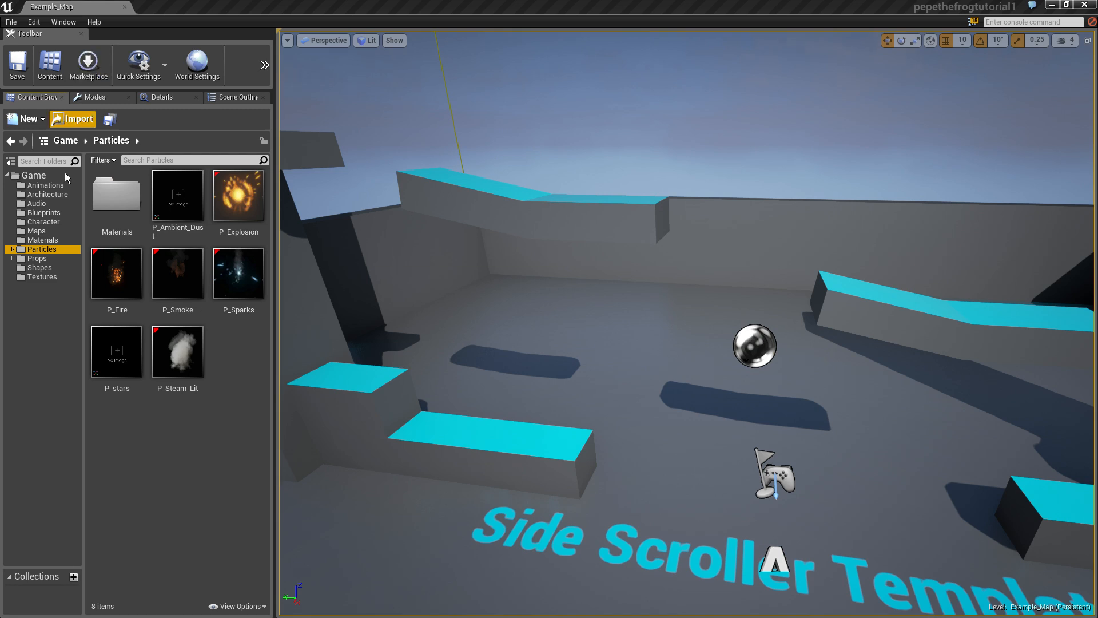
click(45, 240)
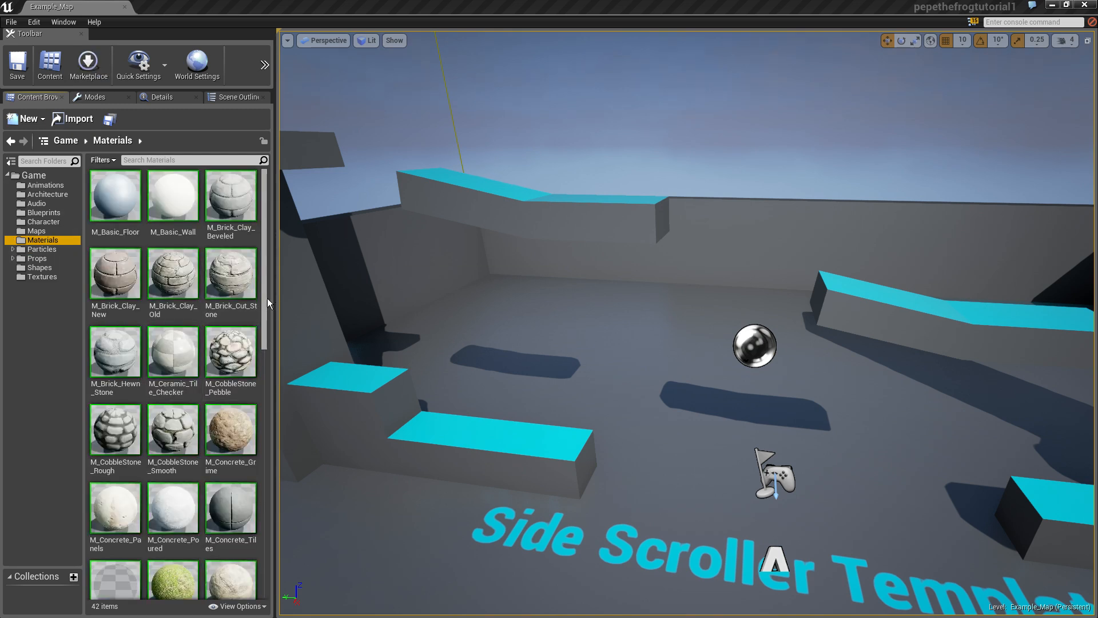
scroll(265, 474, down, 5)
scroll(265, 475, down, 3)
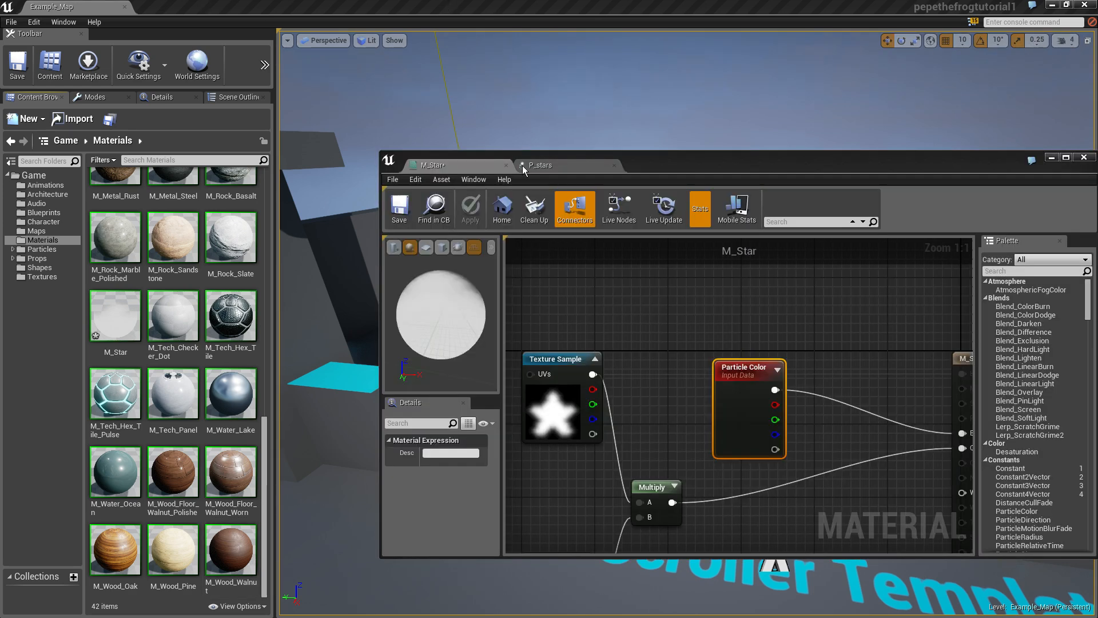
Step: Switch to the P_stars particle system and locate its asset in the project's Particles folder
click(530, 165)
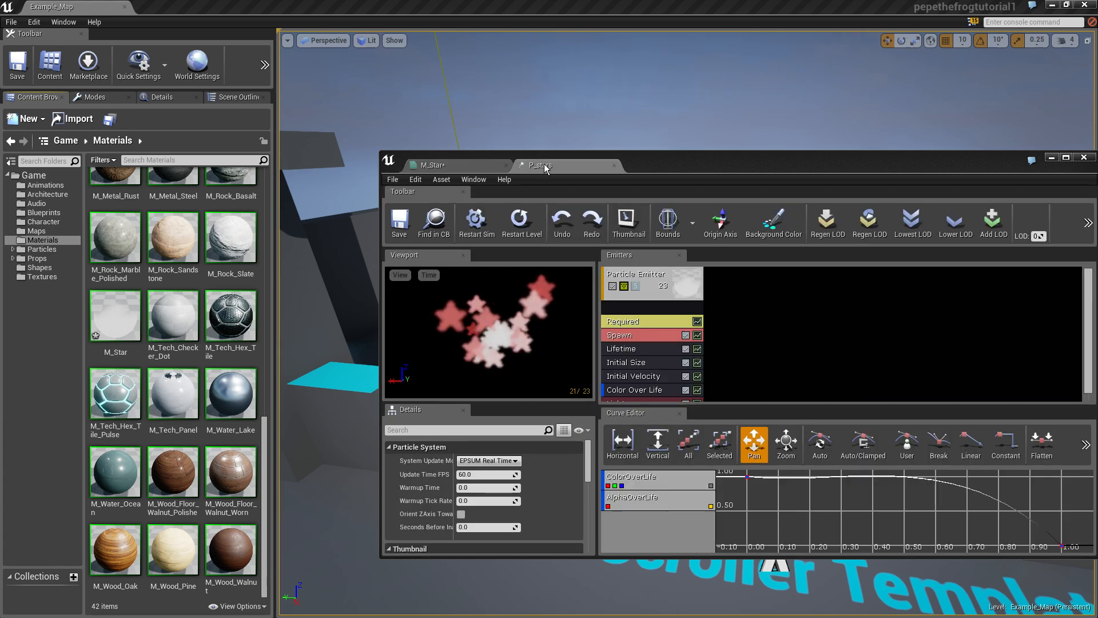
right_click(545, 168)
click(533, 164)
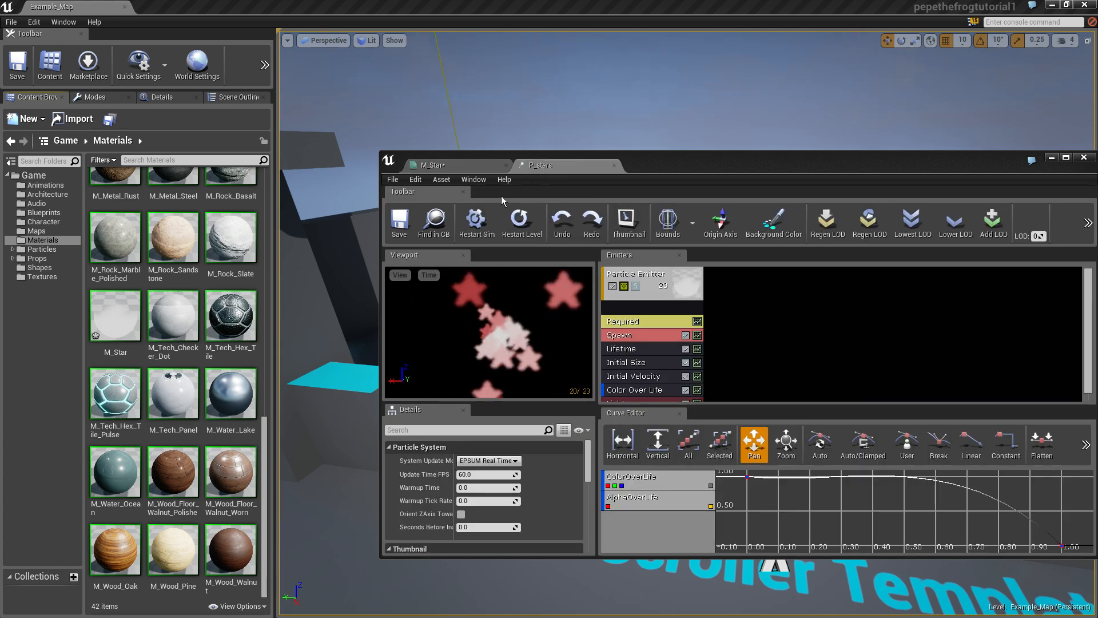
click(434, 221)
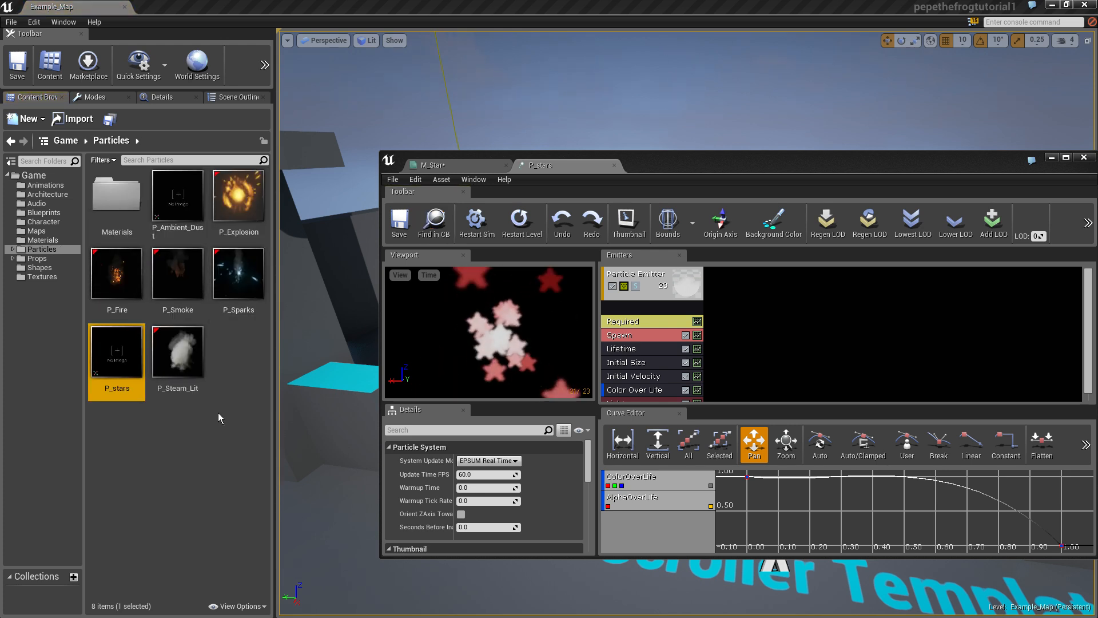
right_click(124, 355)
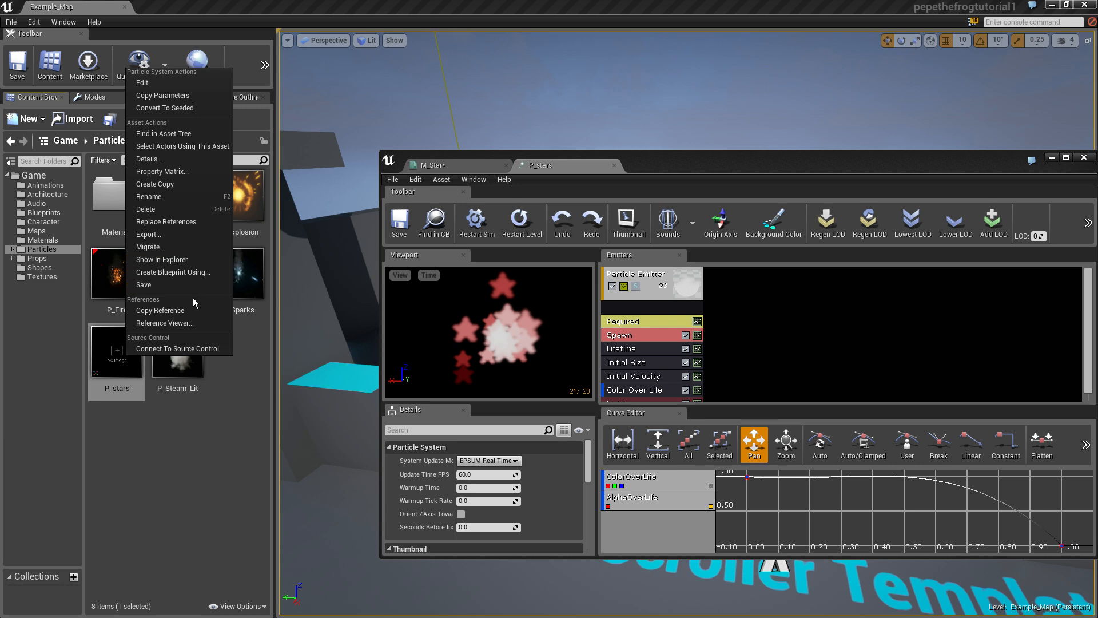
click(431, 325)
click(393, 179)
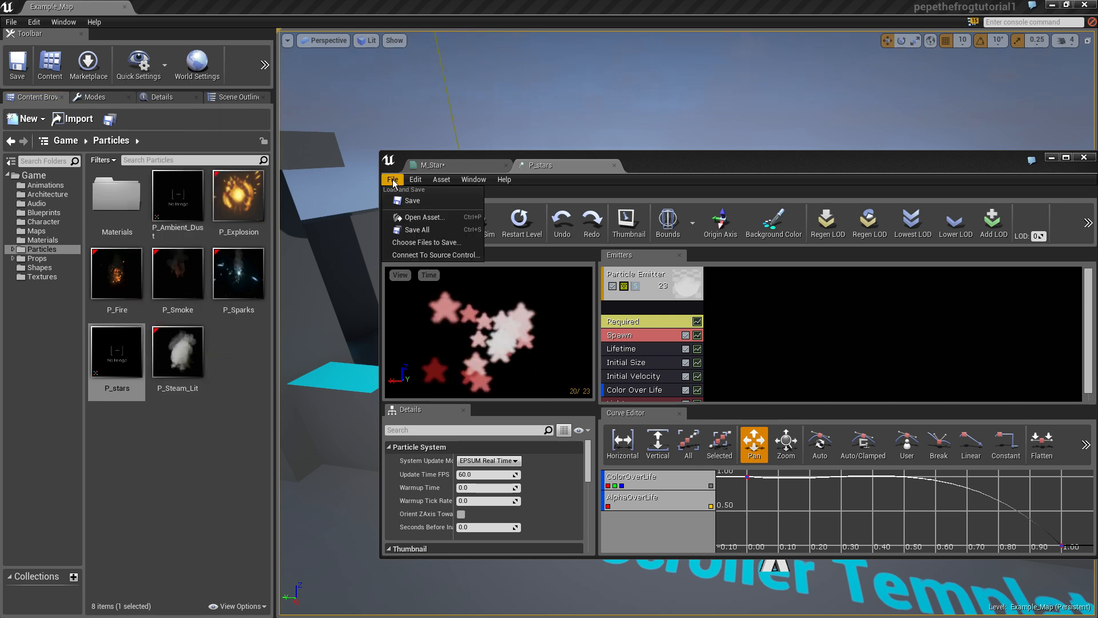
mouse_move(415, 183)
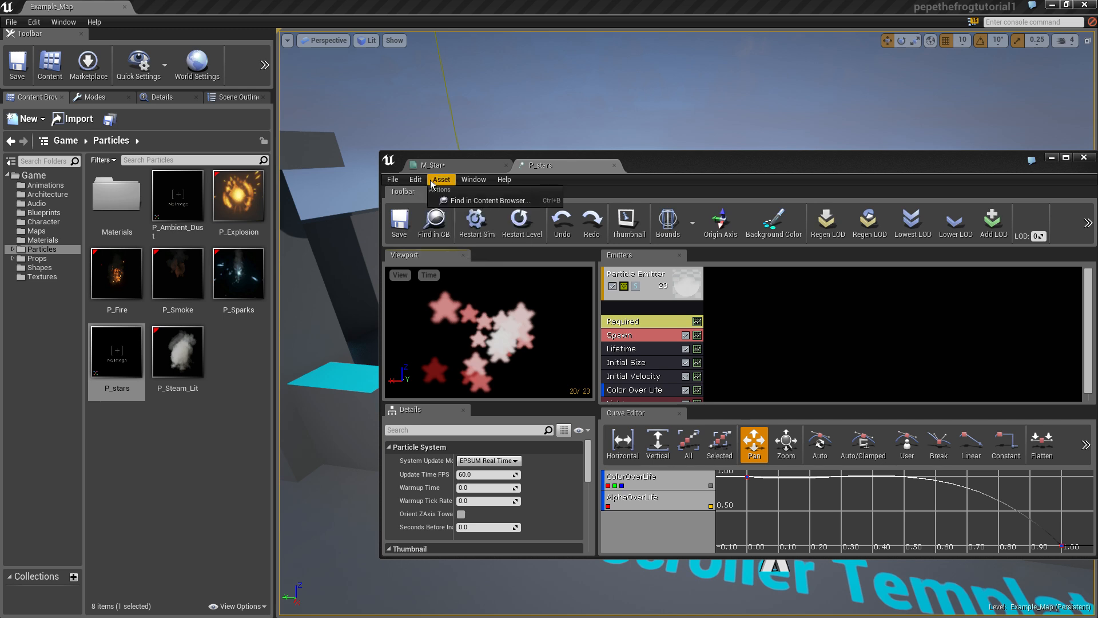
mouse_move(468, 180)
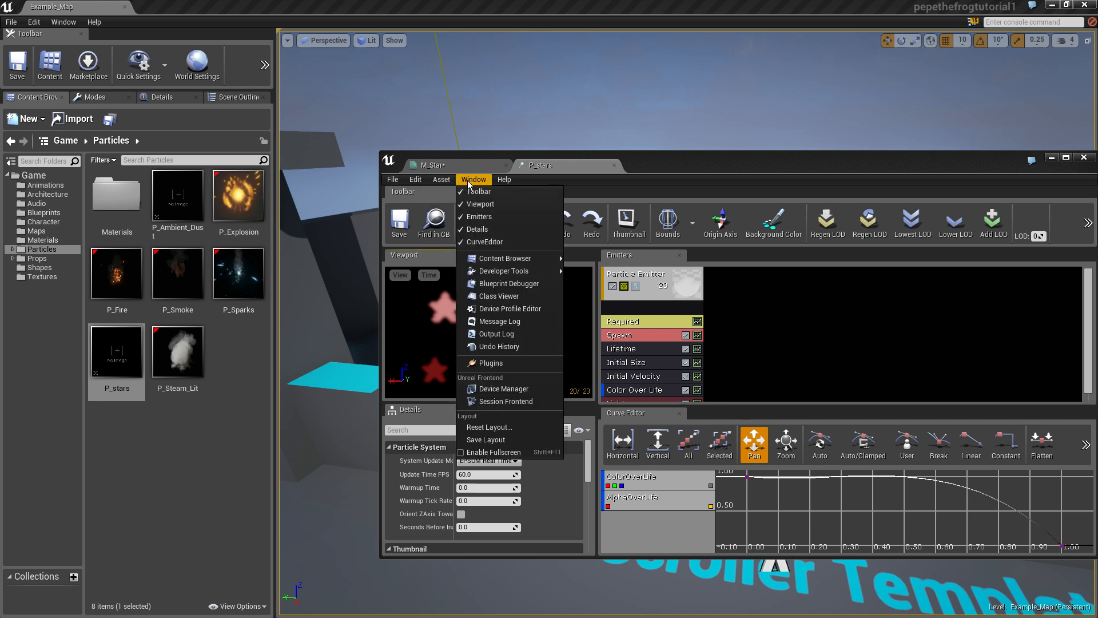
click(468, 180)
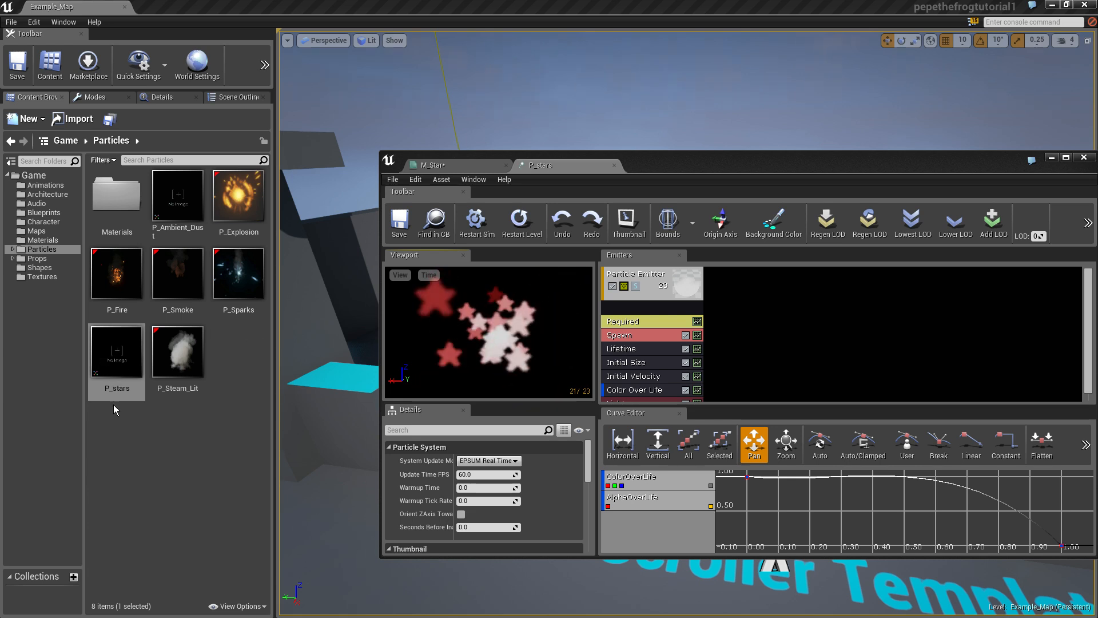
right_click(116, 351)
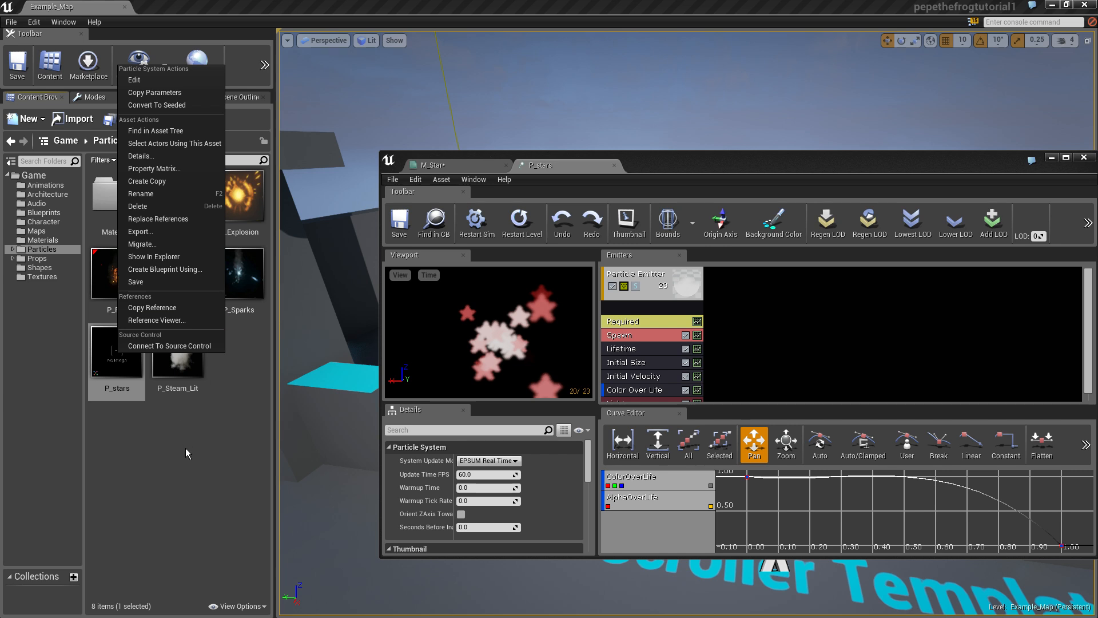
Step: Capture the current particle preview as the P_stars thumbnail and save the particle system
click(627, 229)
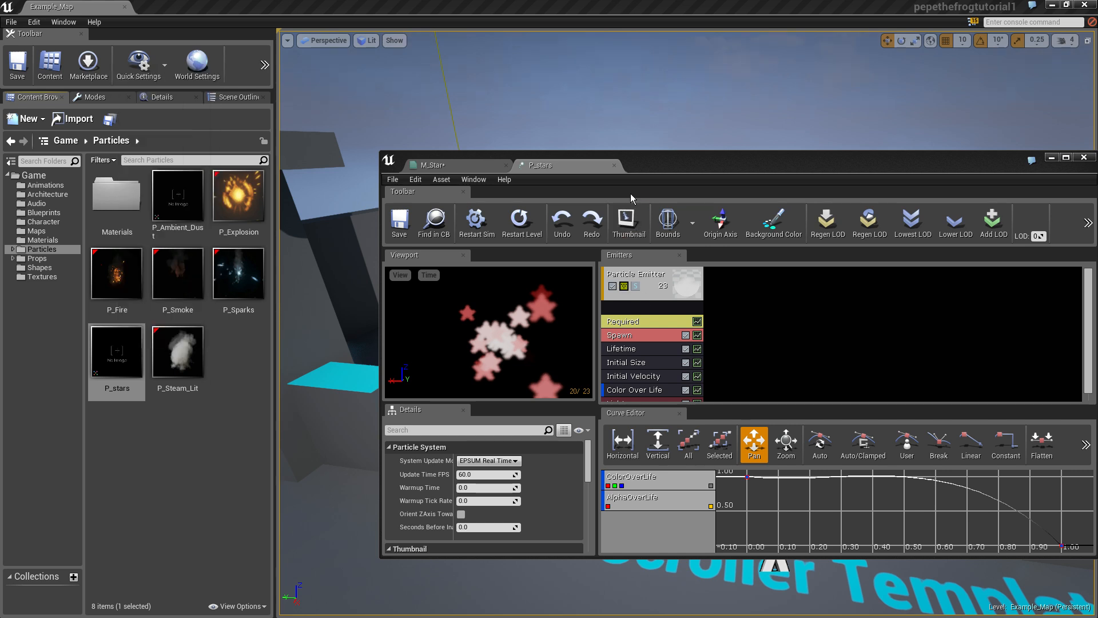
click(628, 228)
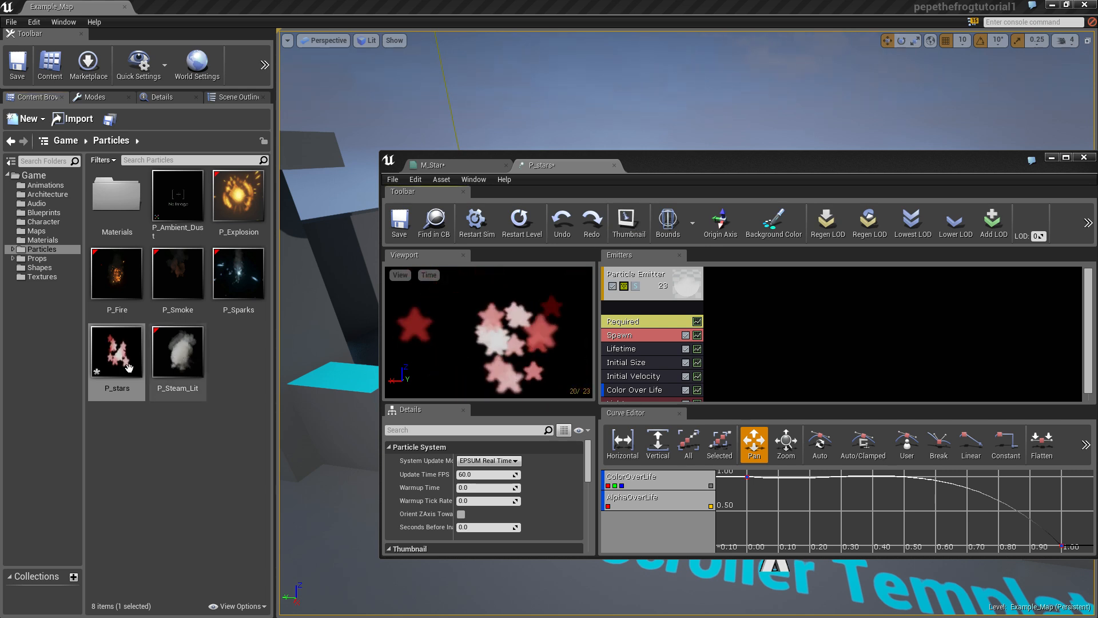
click(401, 224)
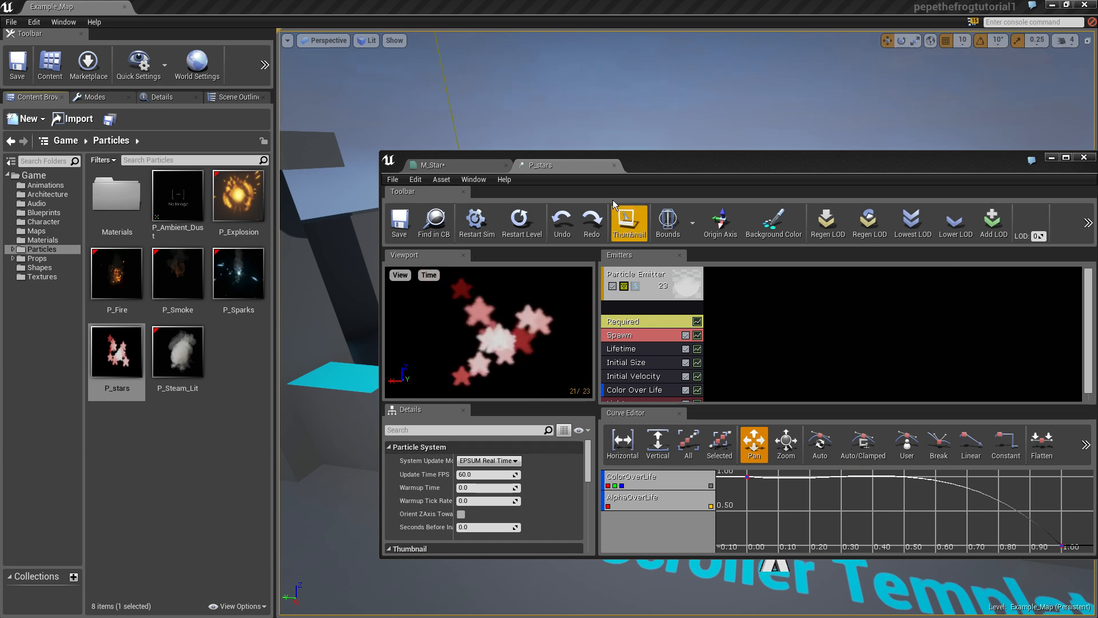
Step: Move the asset editor window aside and place P_stars on the level floor near the "Side Scroller Template" lettering
drag(661, 163, 587, 170)
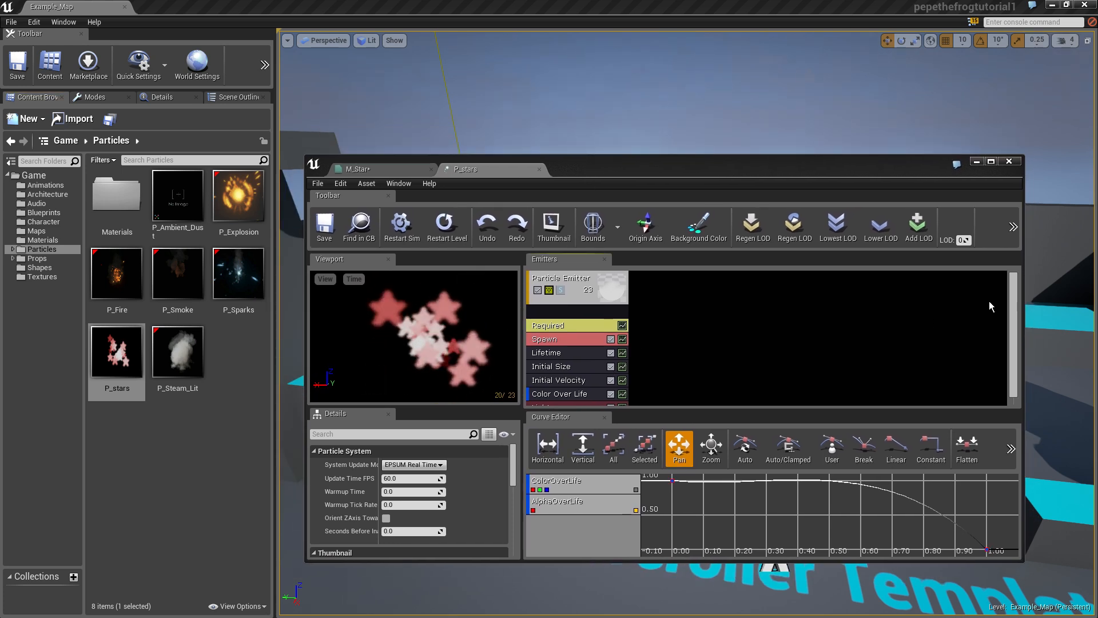
drag(1013, 297, 1013, 346)
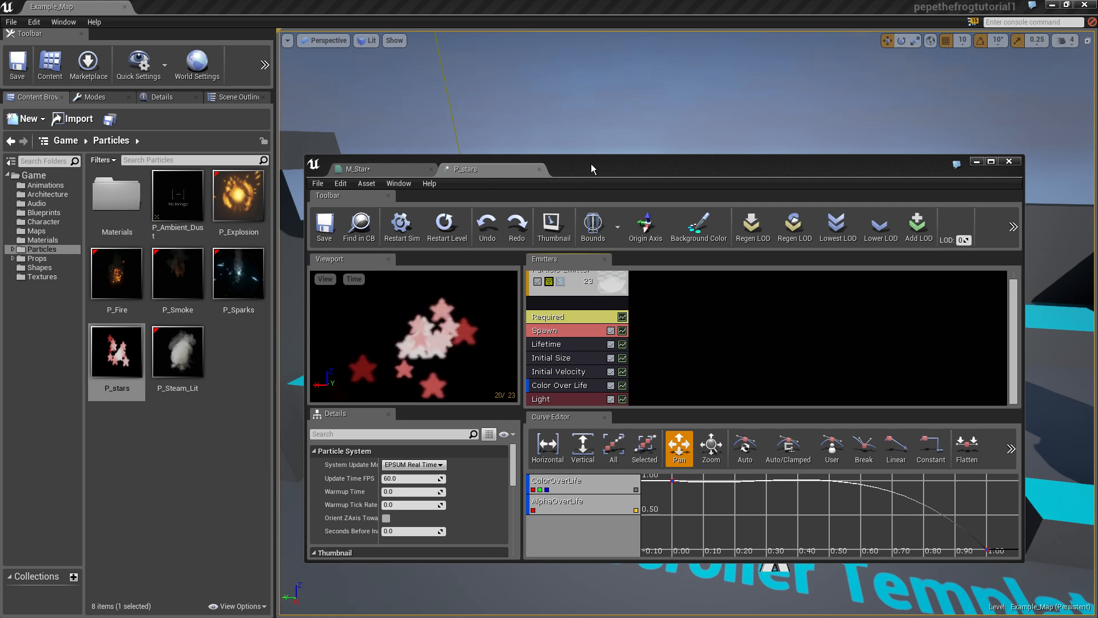
drag(591, 164, 610, 174)
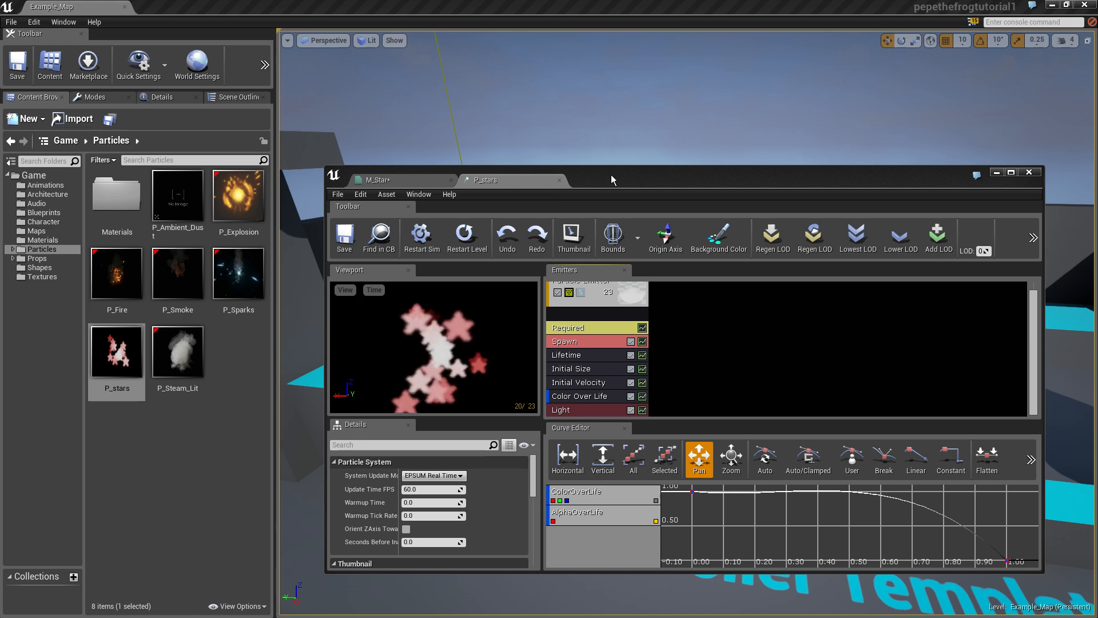
drag(611, 174, 856, 187)
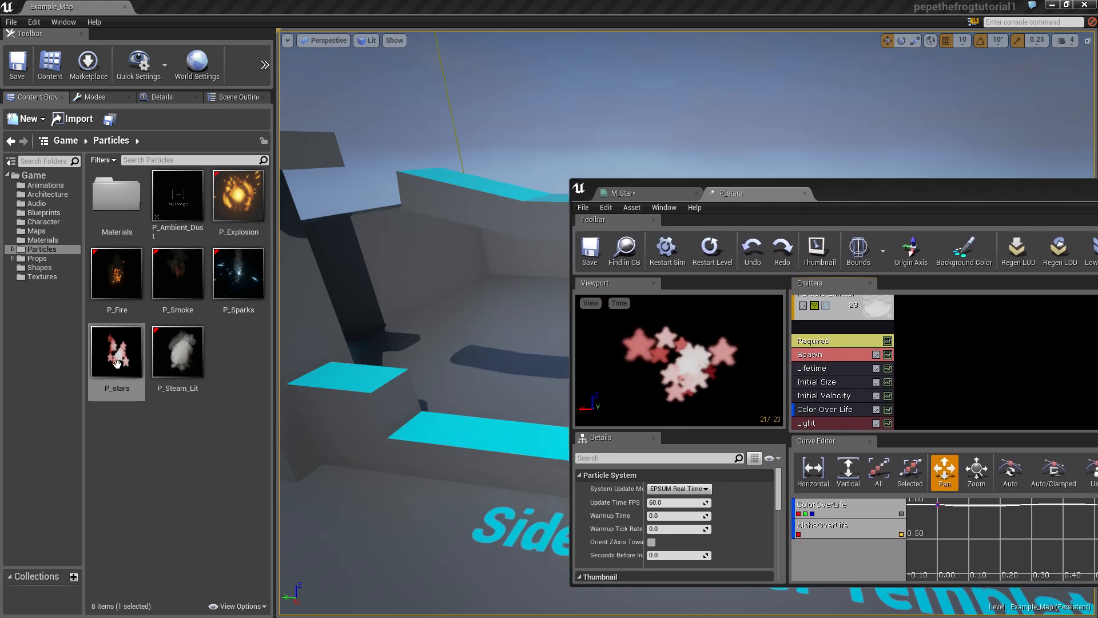
drag(117, 363, 408, 474)
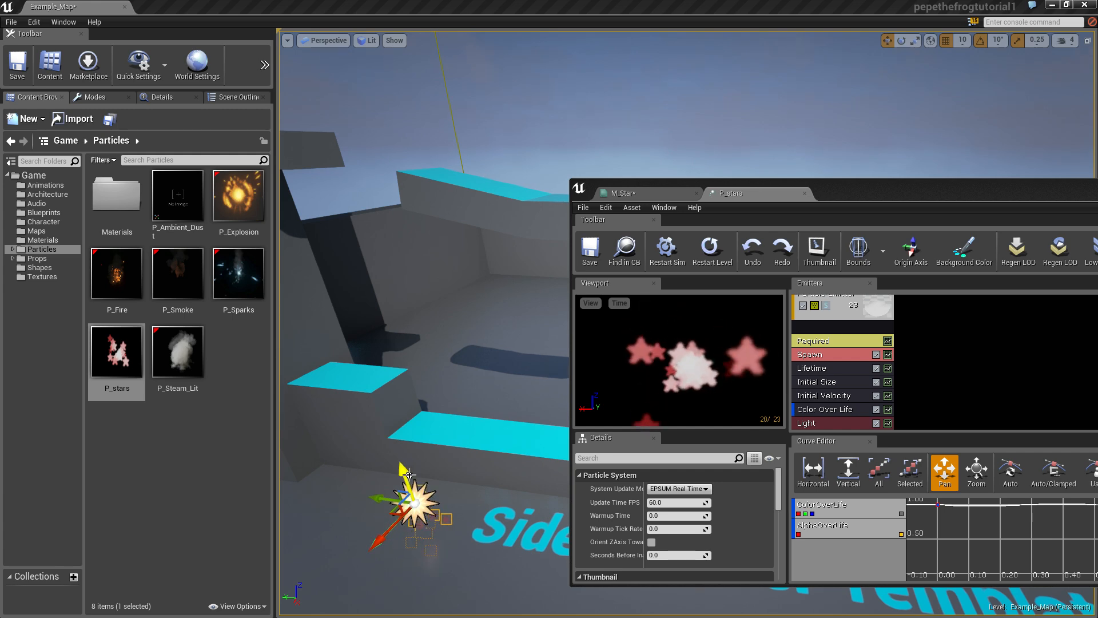
Step: Minimize the asset editor and examine the placed star particles and their light on the floor from several angles
right_drag(421, 480, 520, 487)
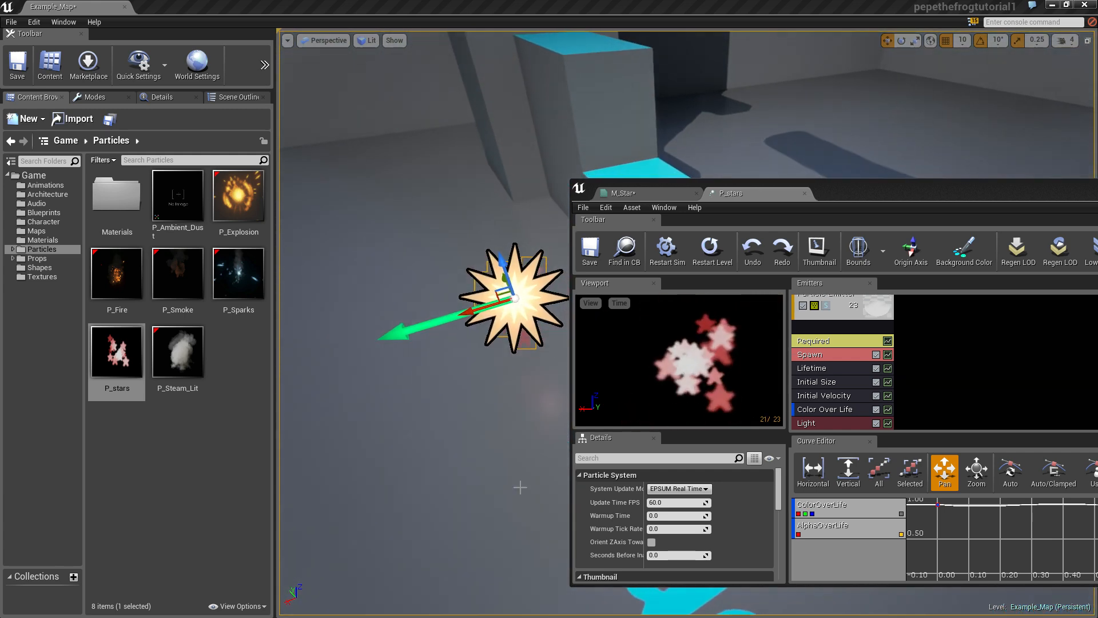
drag(994, 187, 769, 194)
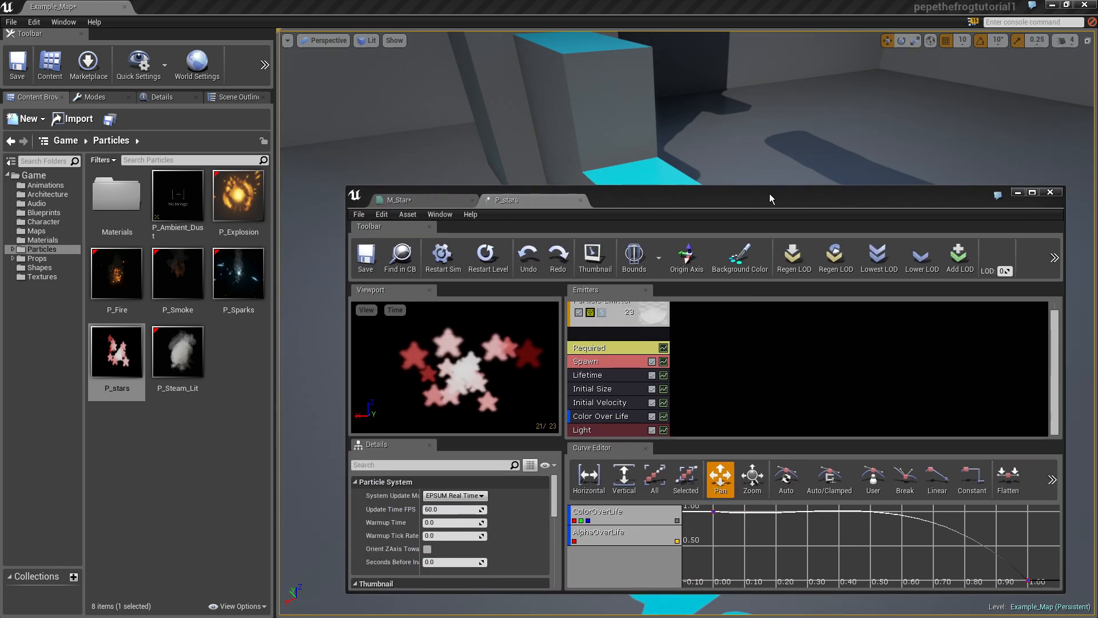
click(1018, 195)
right_drag(686, 343, 760, 248)
key(a)
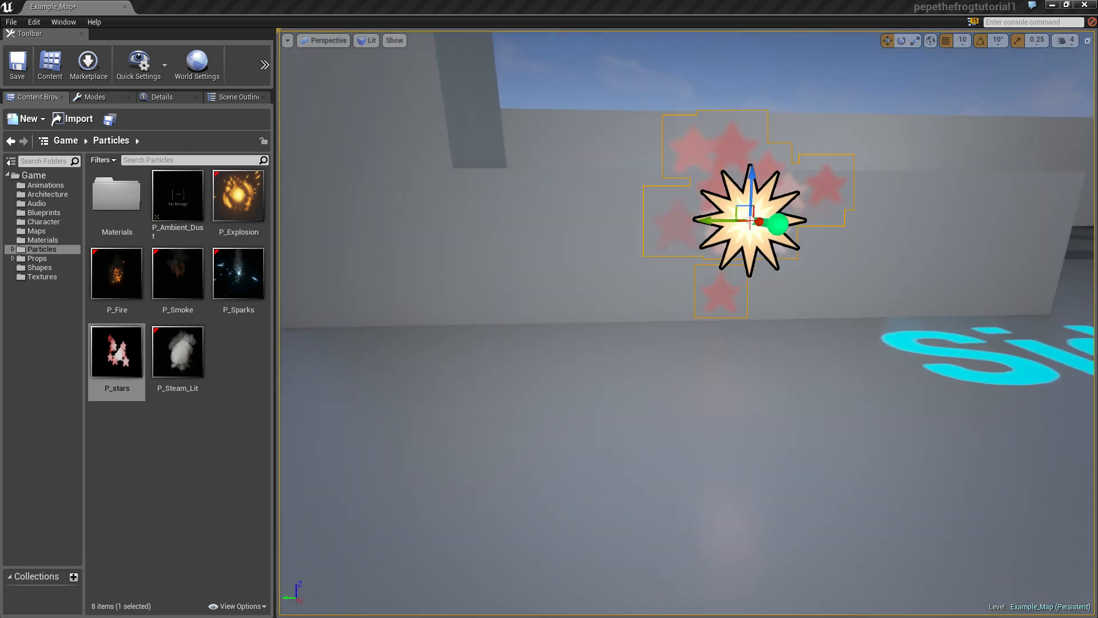
key(d)
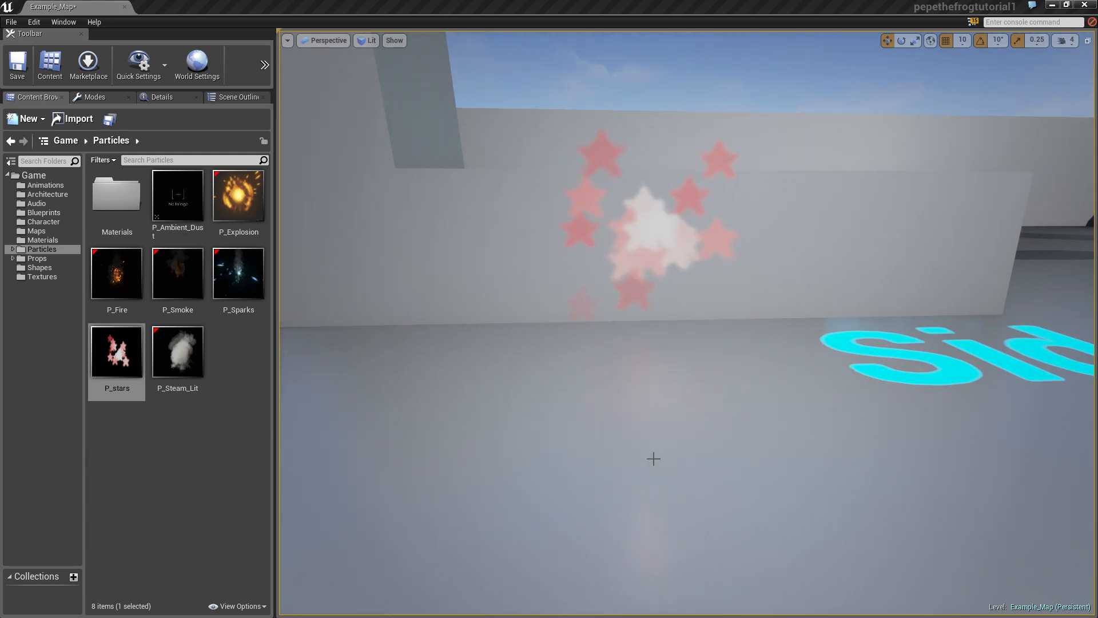
mouse_move(658, 497)
right_down()
mouse_move(658, 569)
mouse_move(664, 506)
mouse_move(643, 506)
right_up()
key(s)
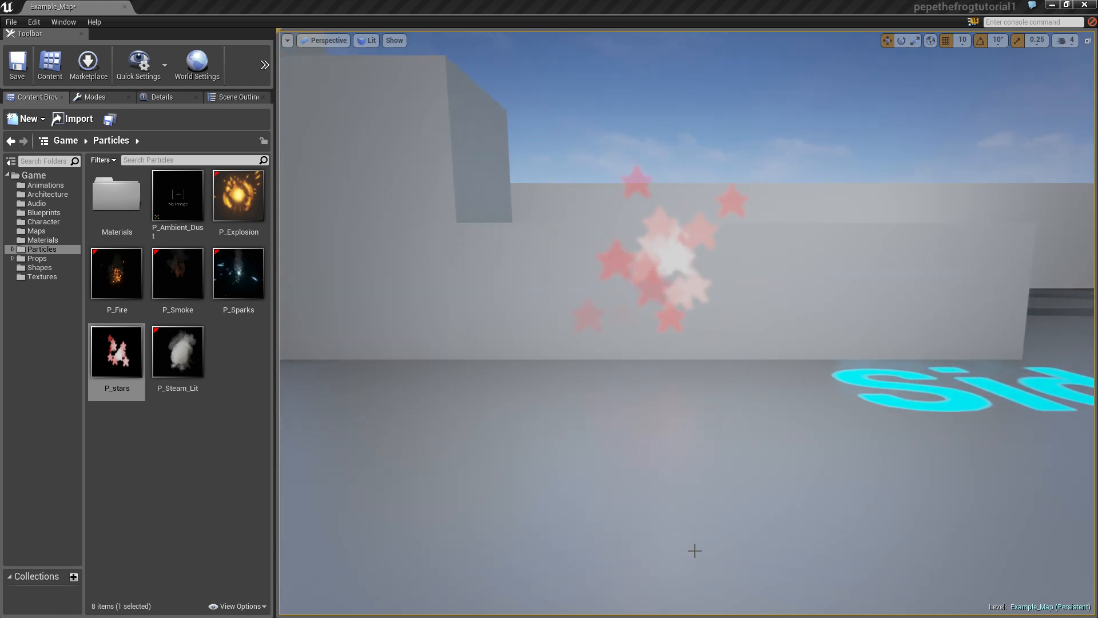
key(s)
right_drag(677, 280, 594, 343)
key(s)
key(w)
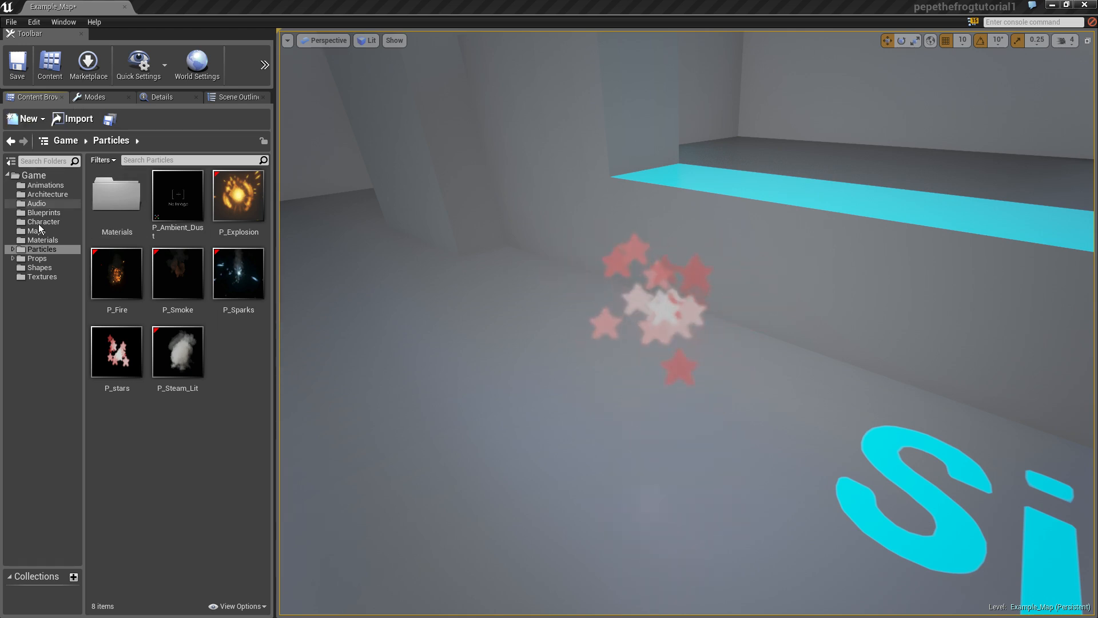
Step: Open the MyCharacter blueprint from the Blueprints folder and show its components in a maximized editor window
click(57, 224)
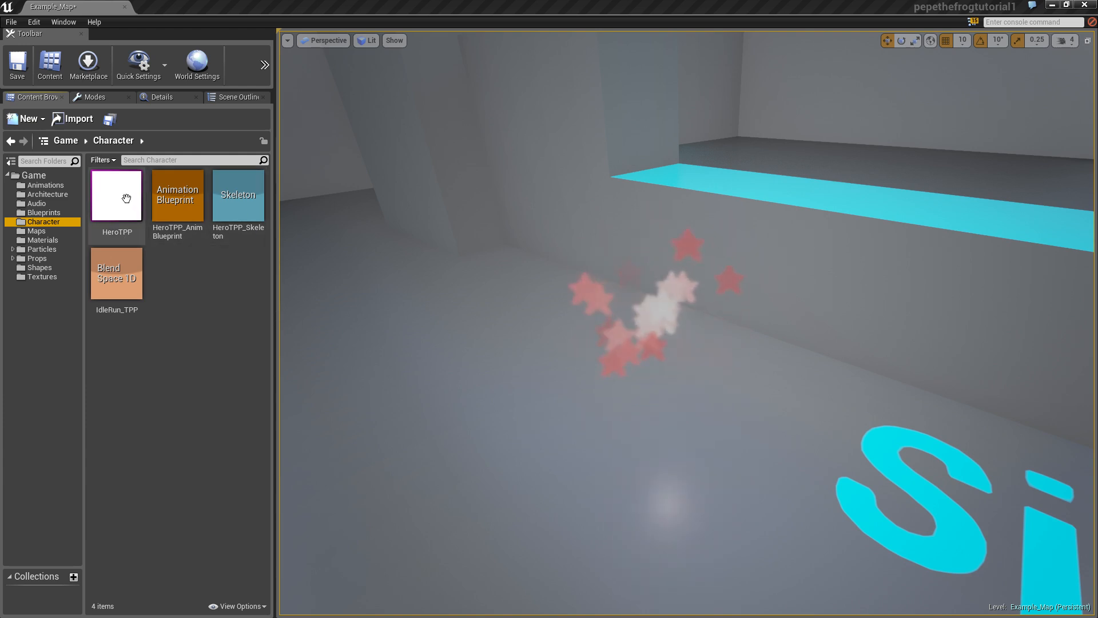
click(41, 213)
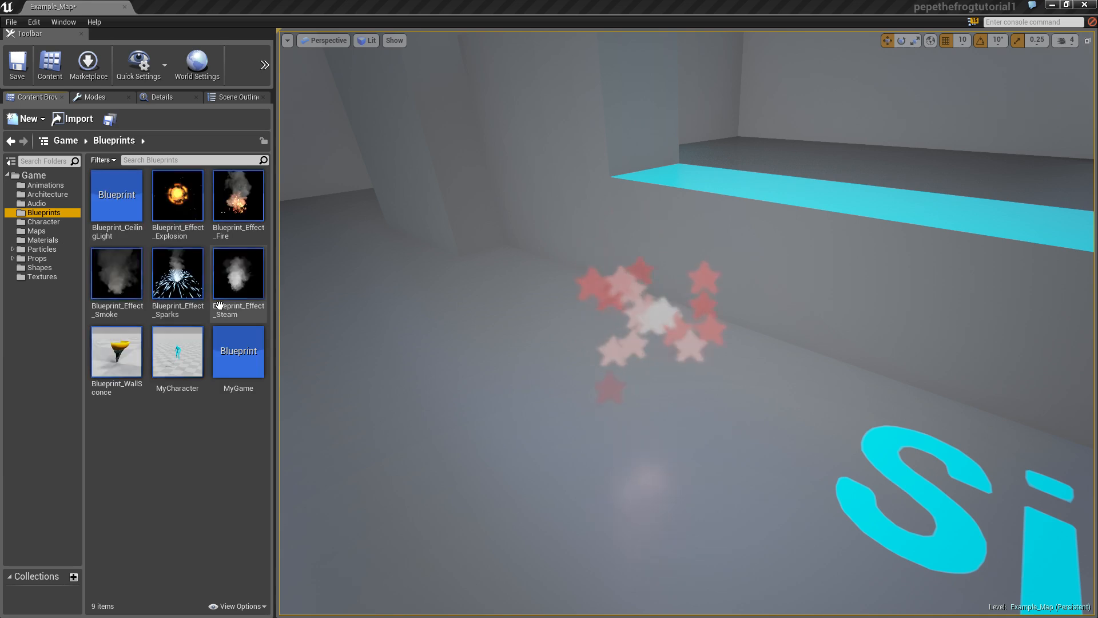
click(171, 357)
double_click(171, 356)
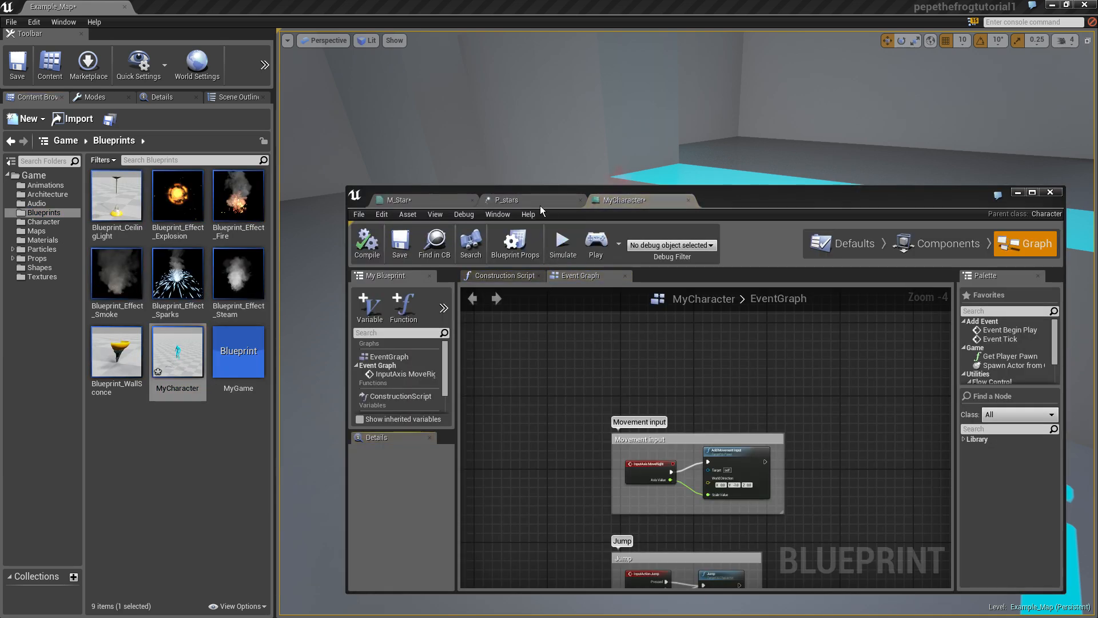
click(929, 244)
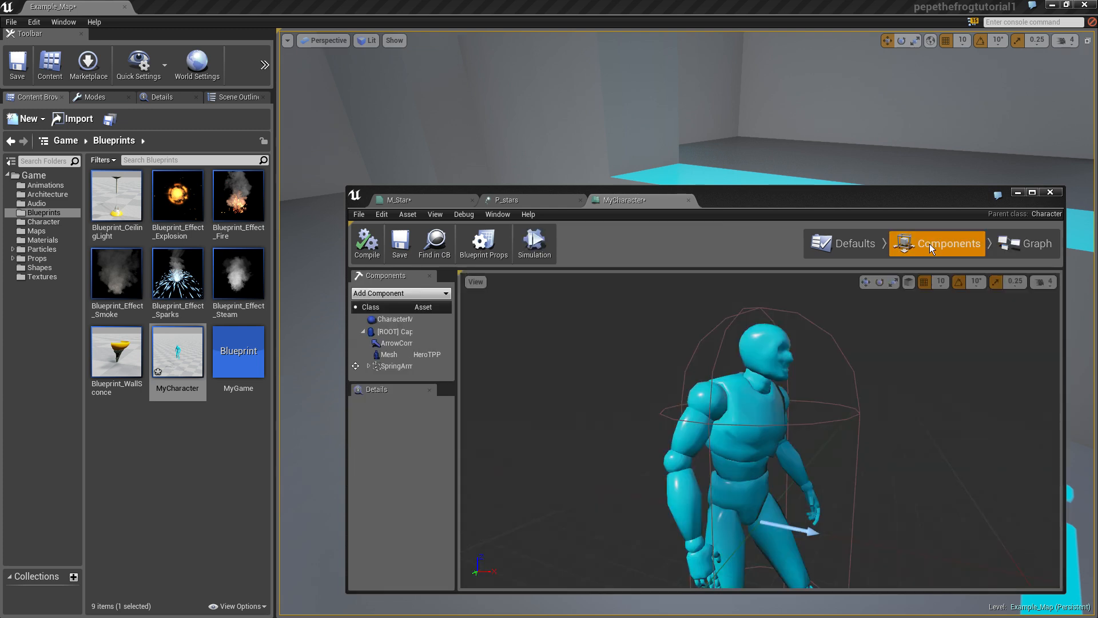
double_click(767, 200)
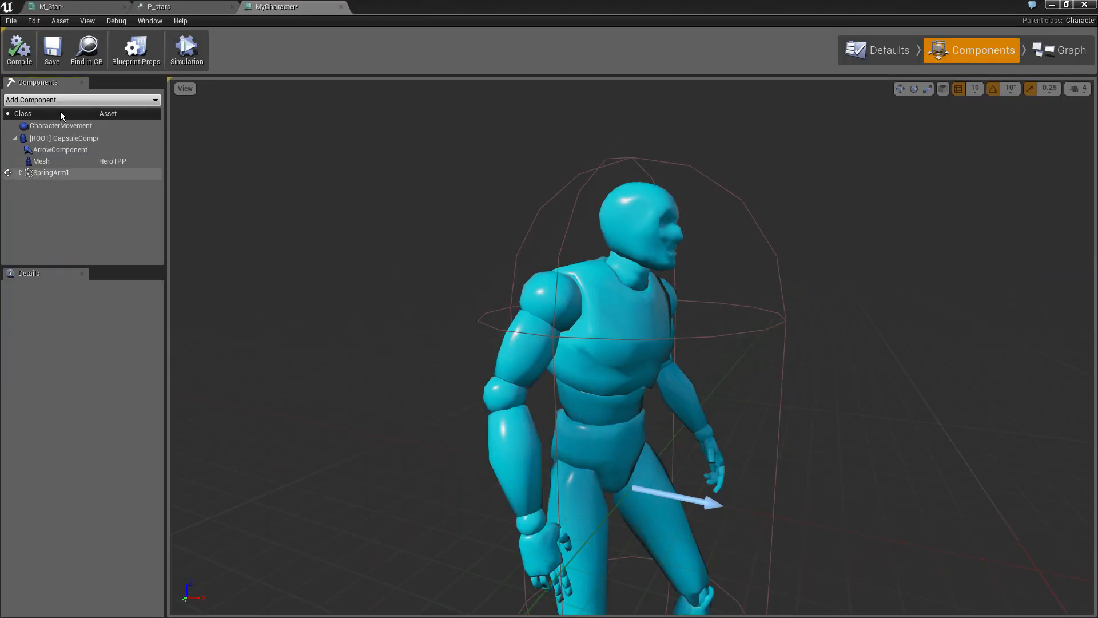
Step: Add a Particle System component to MyCharacter, keeping the default name
click(58, 101)
scroll(87, 235, down, 10)
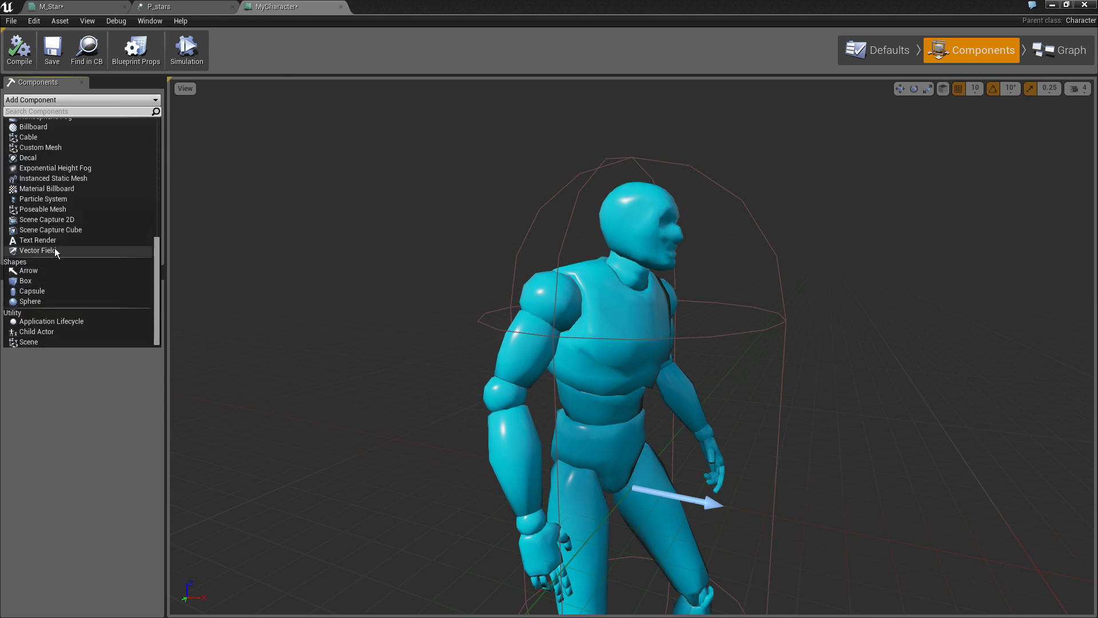
scroll(55, 250, up, 3)
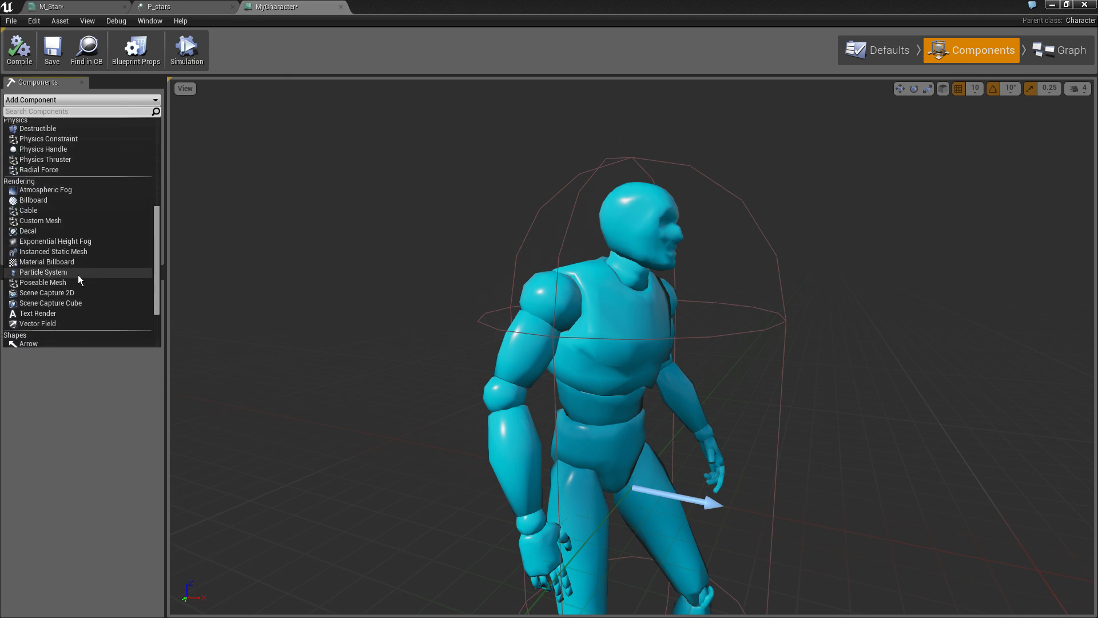
click(78, 272)
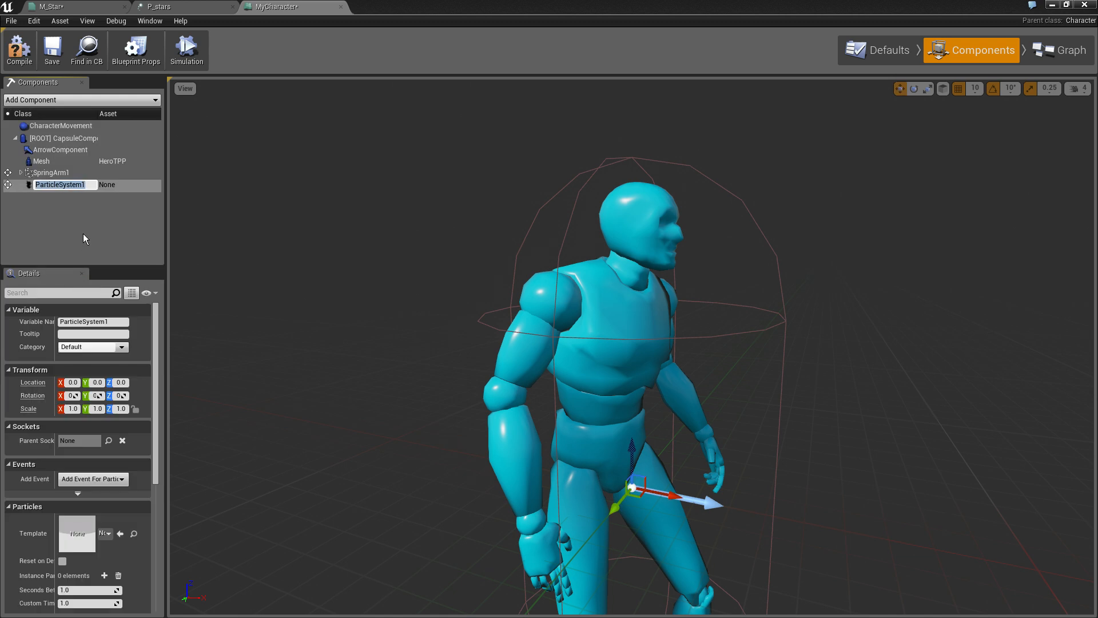
key(Return)
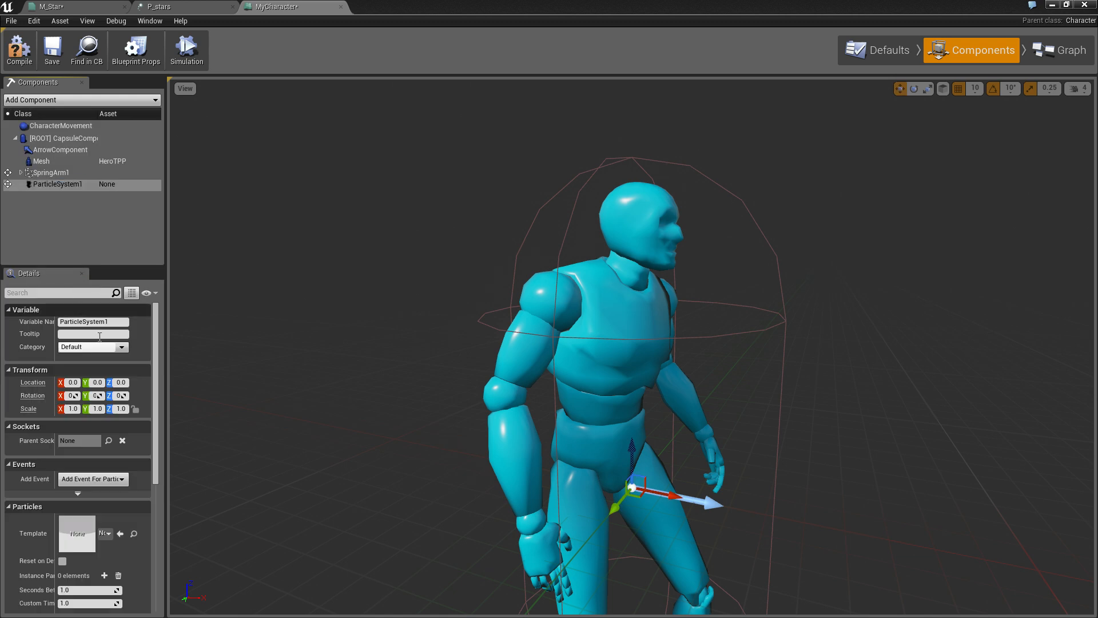
Step: Assign P_stars as the template of MyCharacter's new particle system component
scroll(106, 356, down, 4)
click(105, 405)
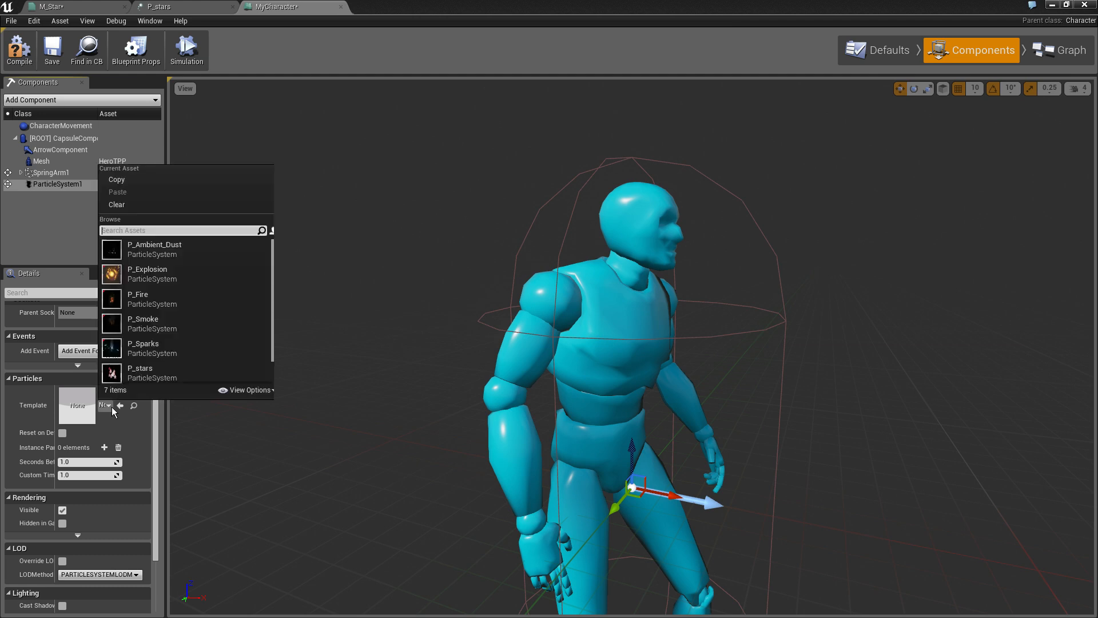
scroll(181, 304, down, 1)
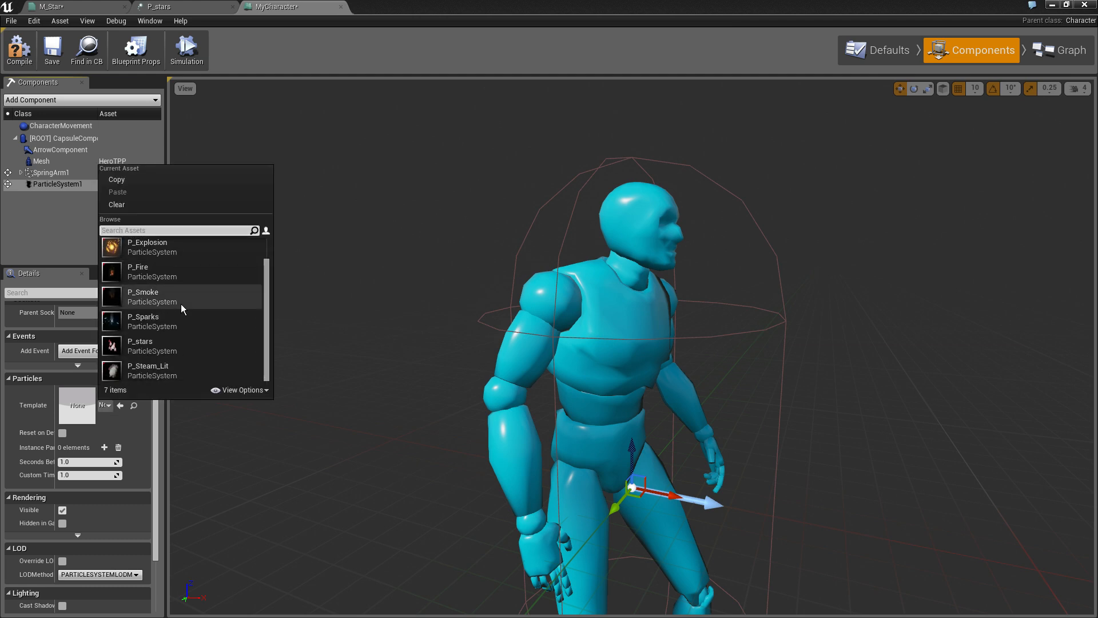
click(165, 350)
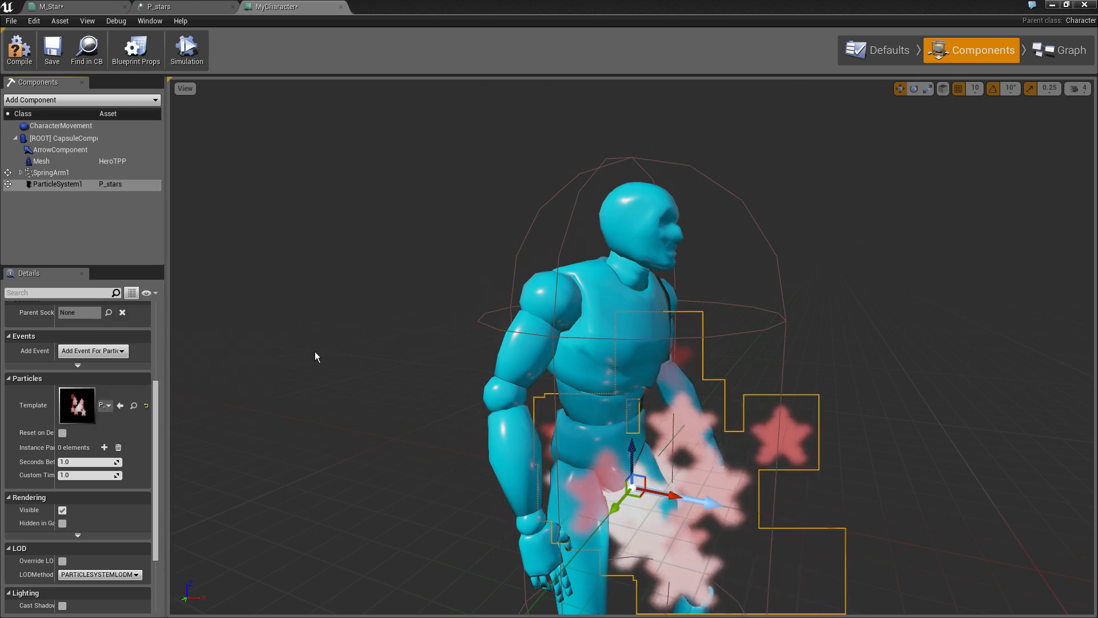
Step: Try to choose a parent socket for MyCharacter's star particle component
scroll(99, 335, up, 2)
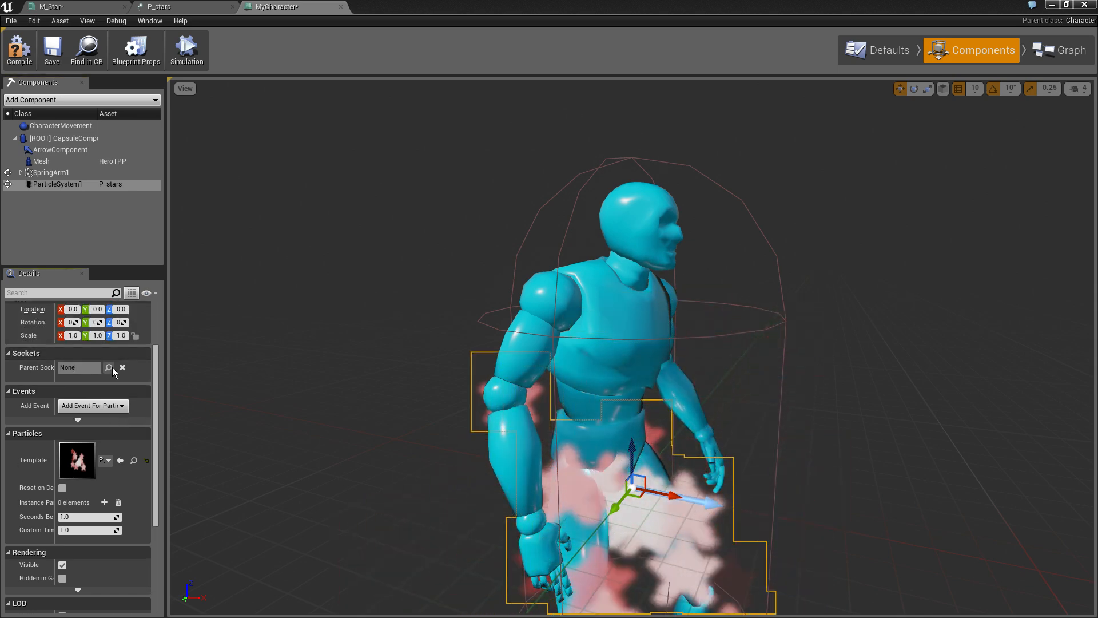
click(90, 369)
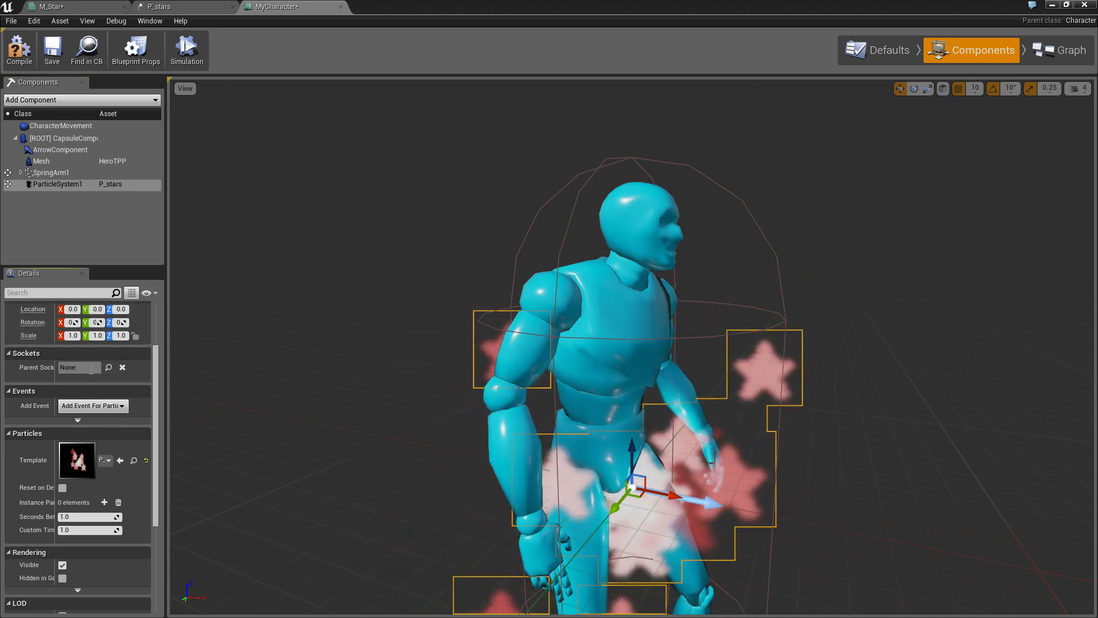
click(109, 368)
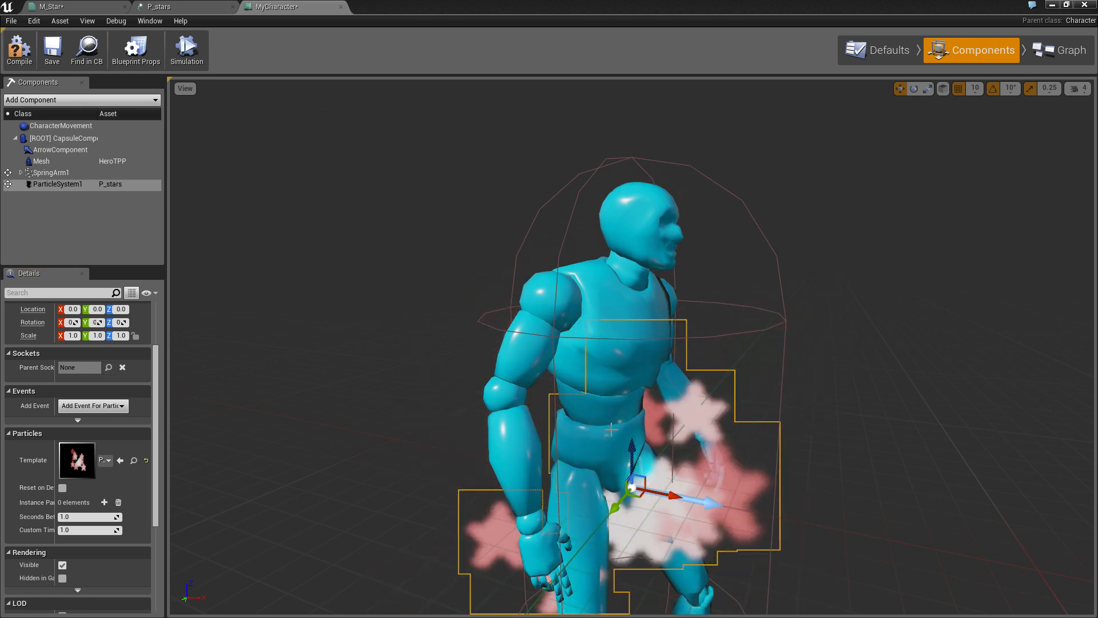
scroll(157, 361, up, 2)
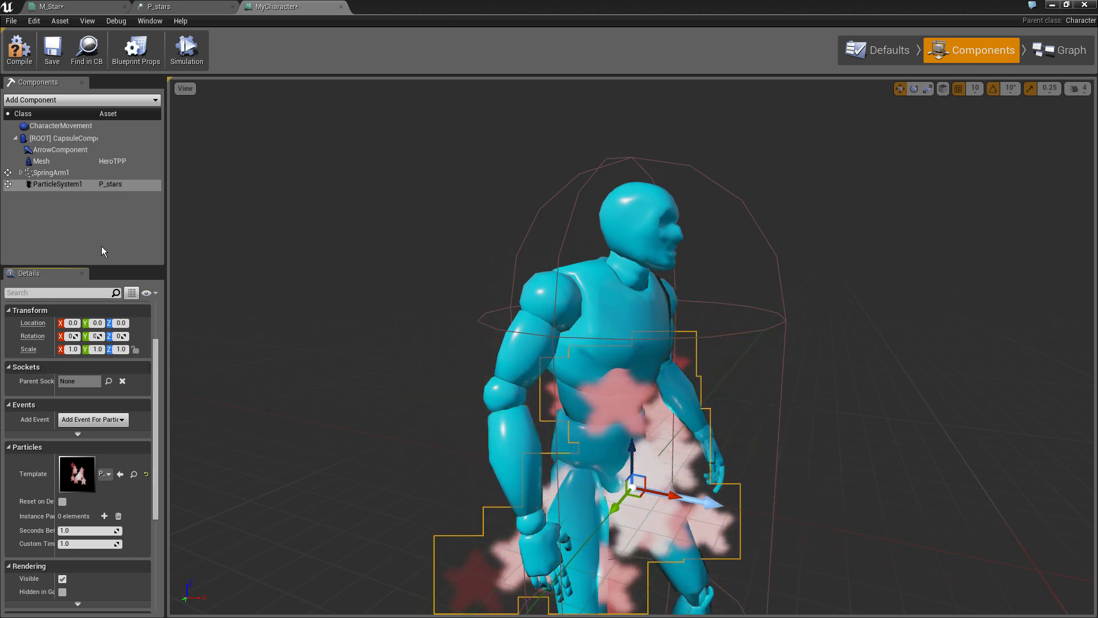
Step: Try adding a second Particle System component with the Mesh selected, and delete it again
click(44, 163)
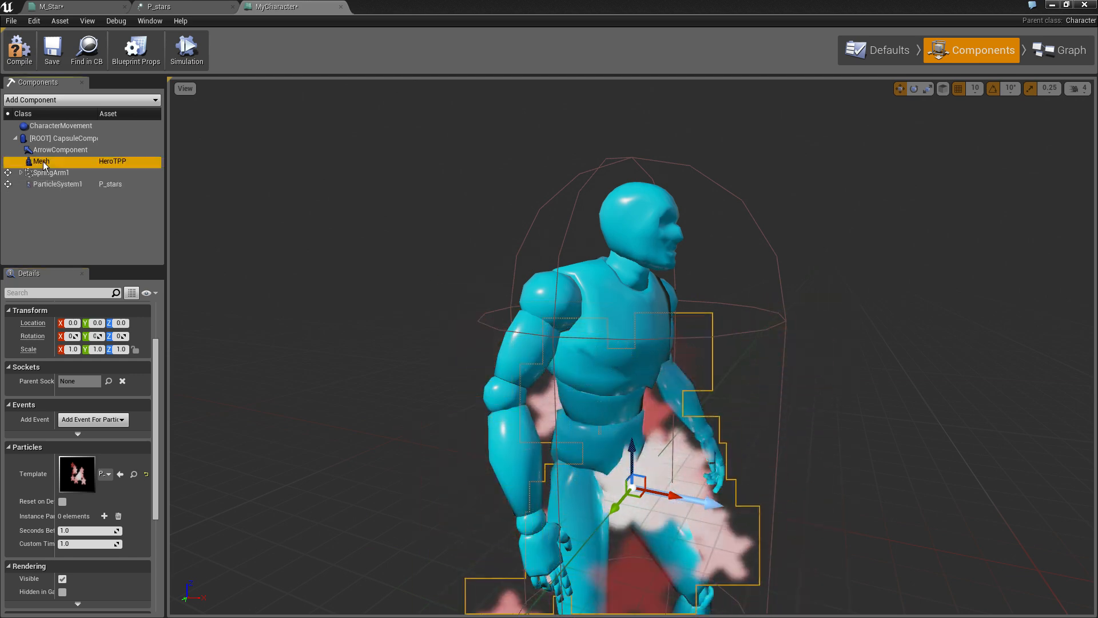
click(54, 103)
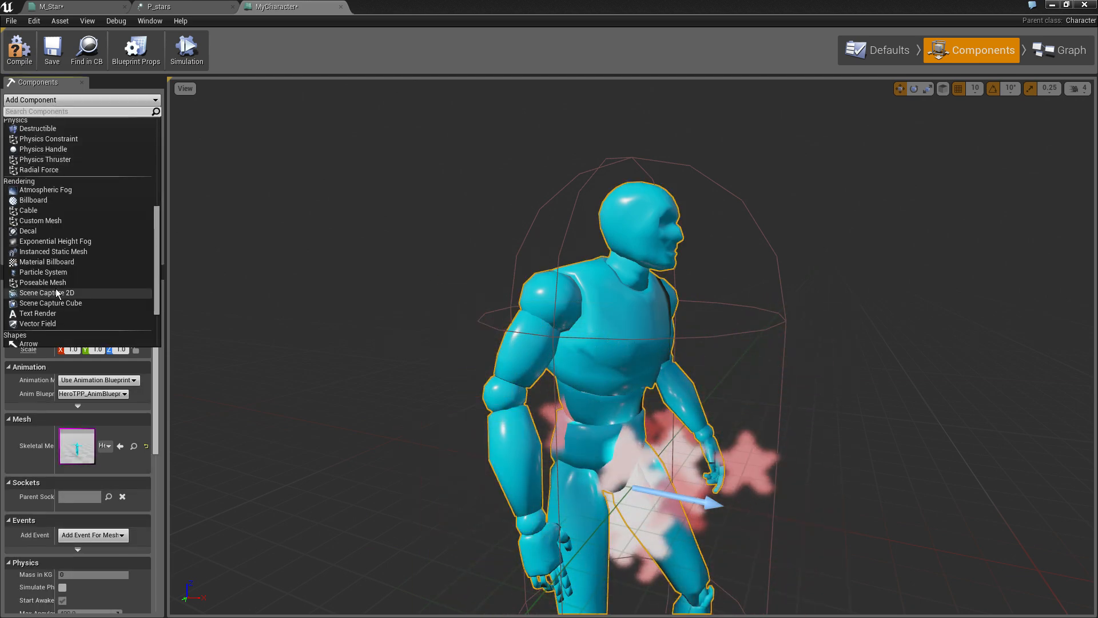
scroll(57, 239, down, 3)
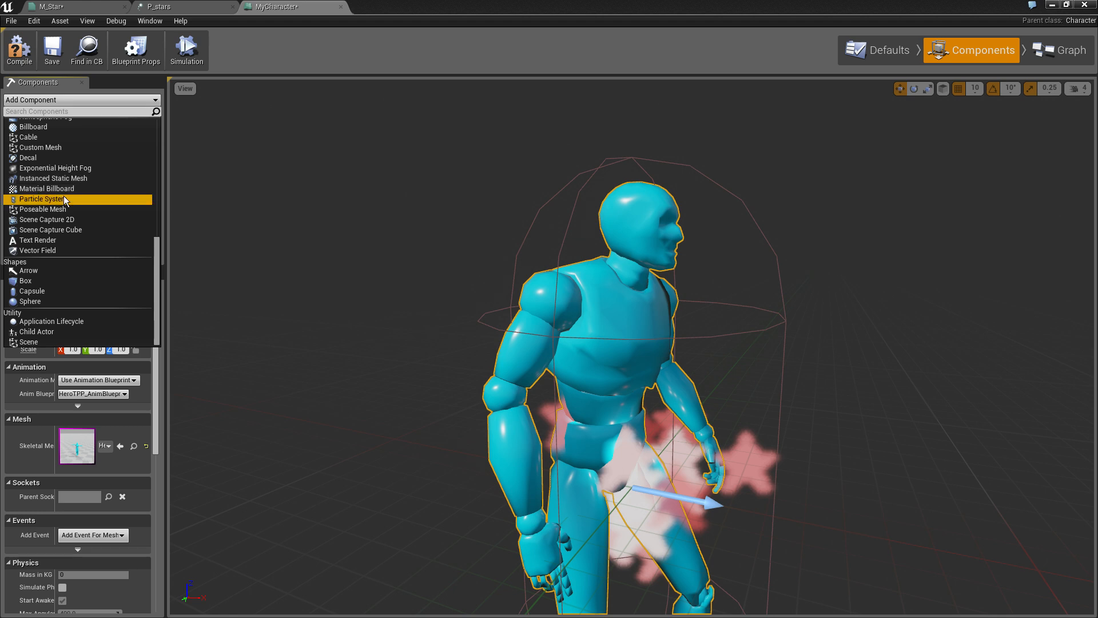
click(45, 199)
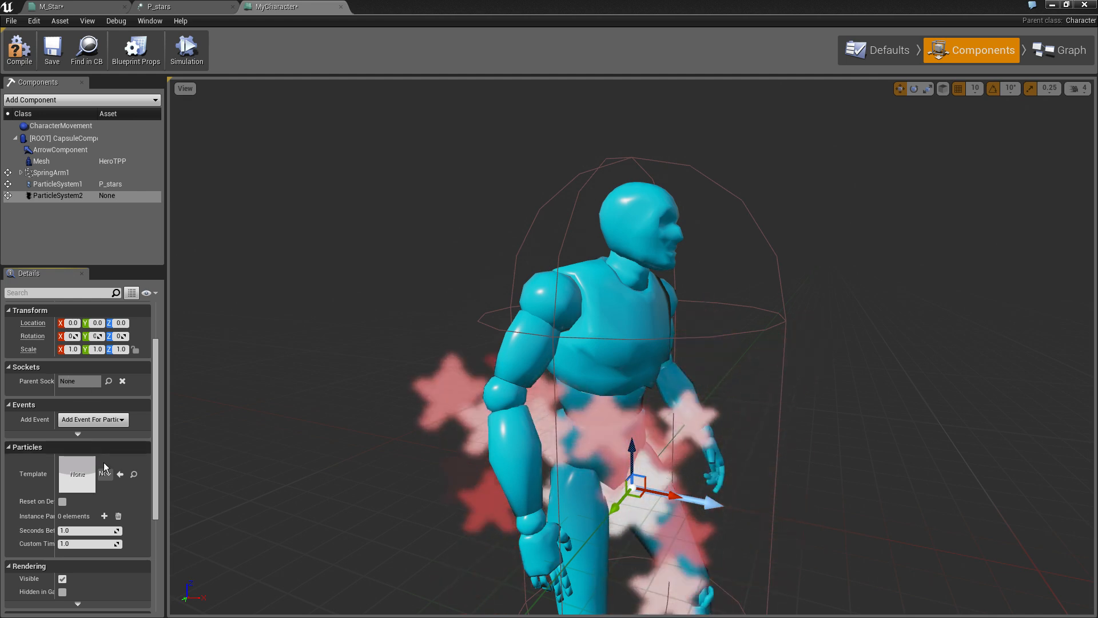
scroll(115, 470, down, 5)
scroll(115, 470, up, 7)
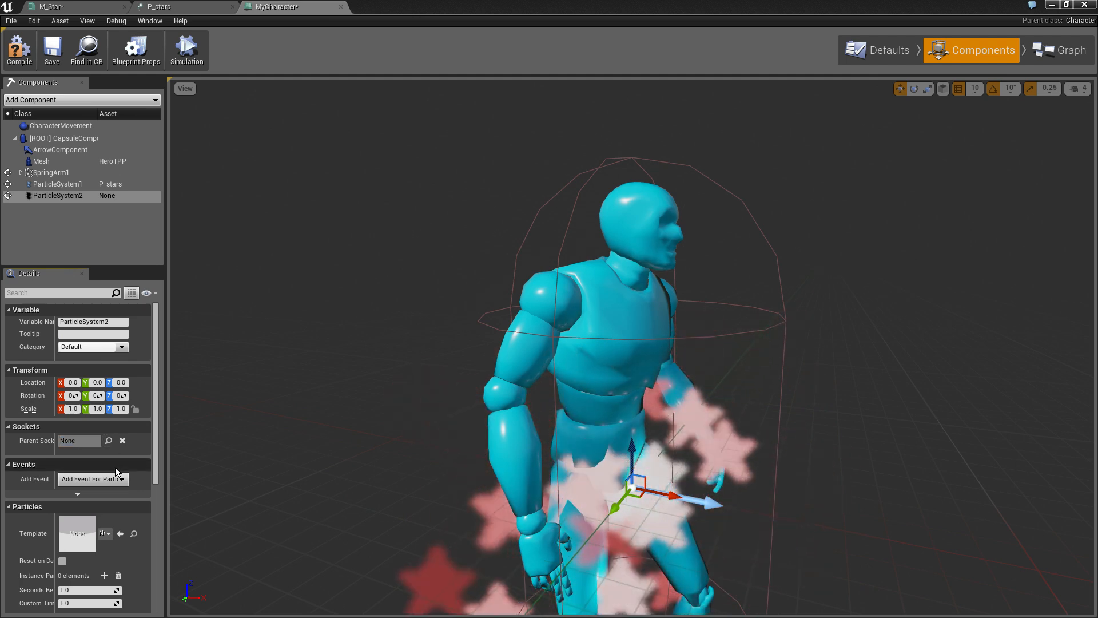
right_click(70, 195)
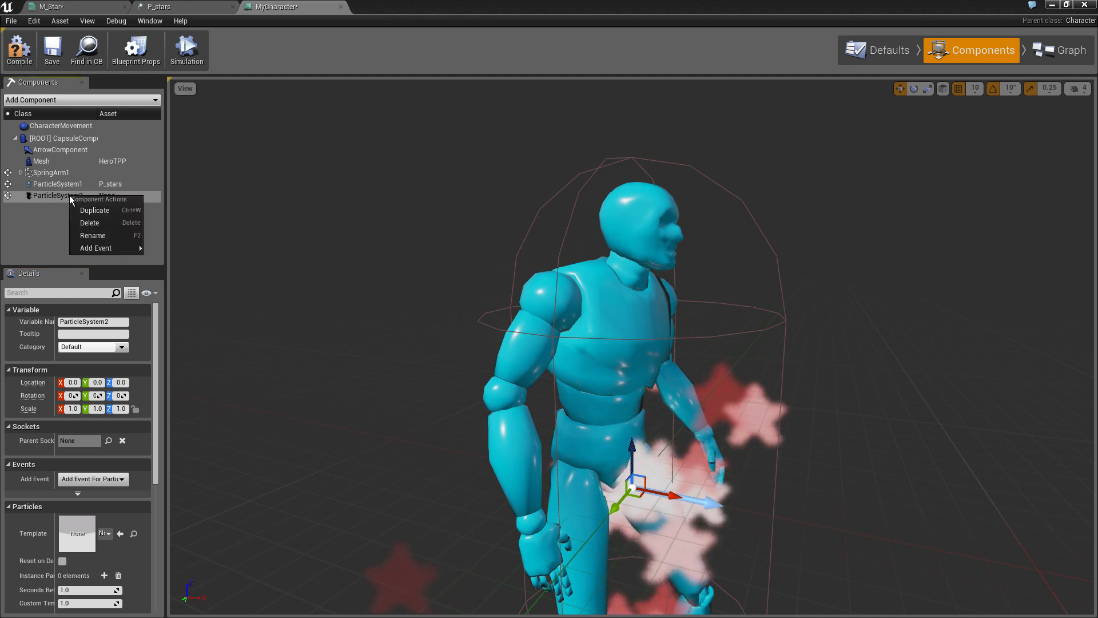
click(97, 223)
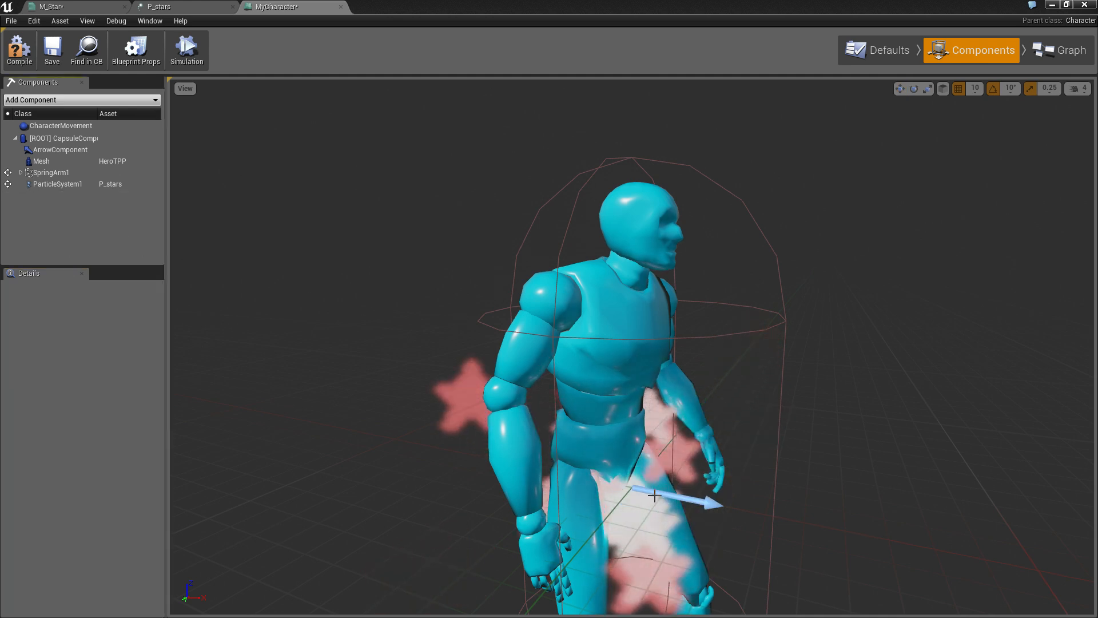
Step: Raise the P_stars particle component to the character's head at a Z location of 80 and compile the blueprint
click(695, 493)
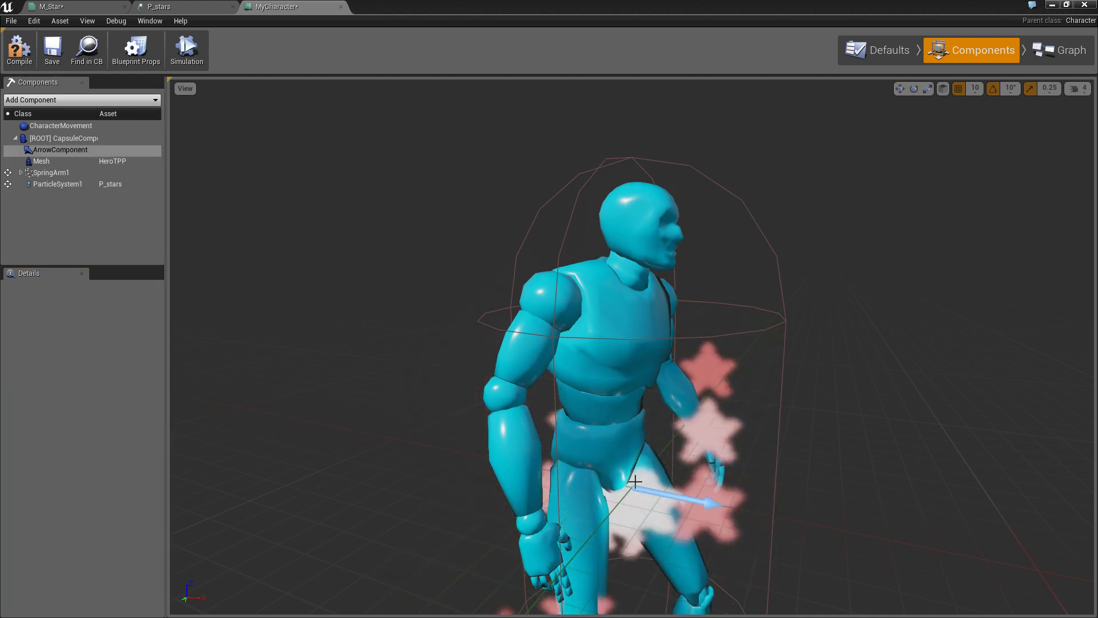
click(46, 183)
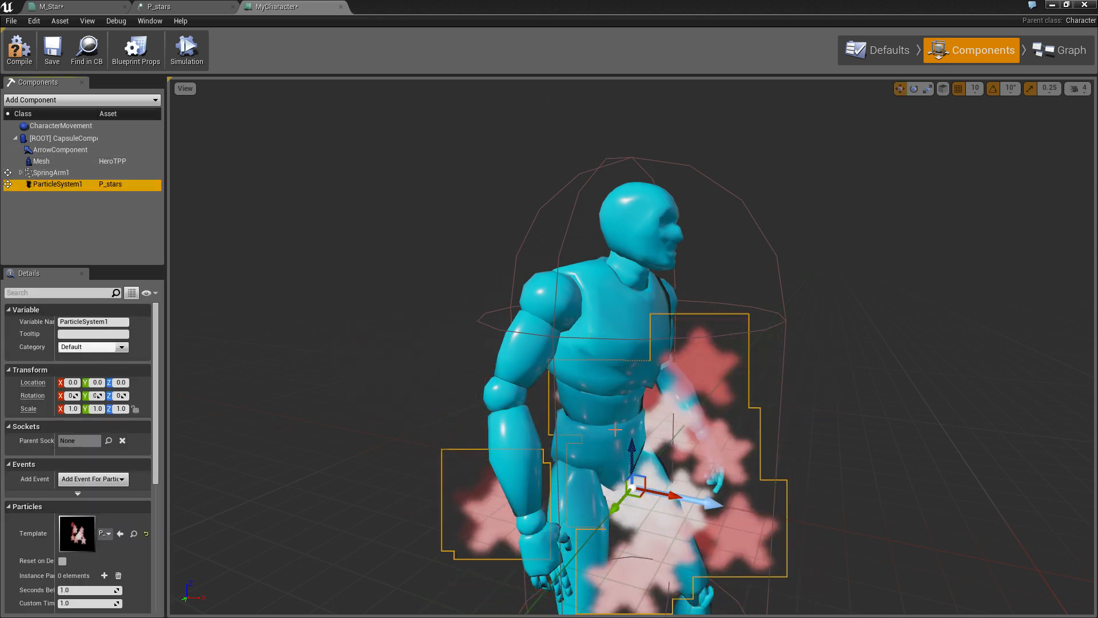
drag(625, 448, 633, 388)
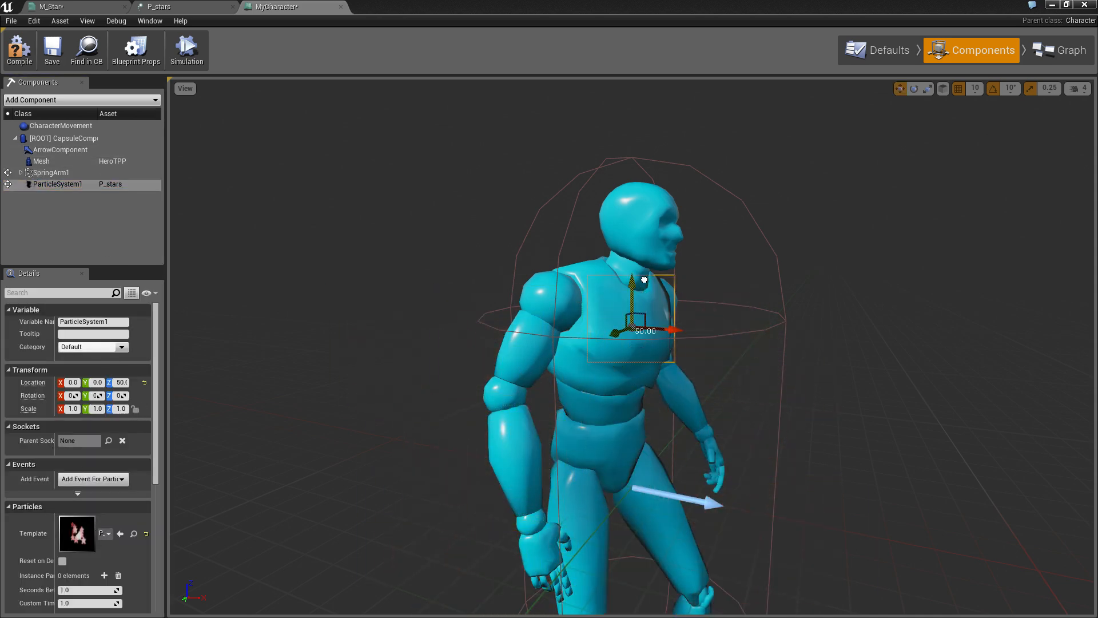
drag(644, 280, 640, 167)
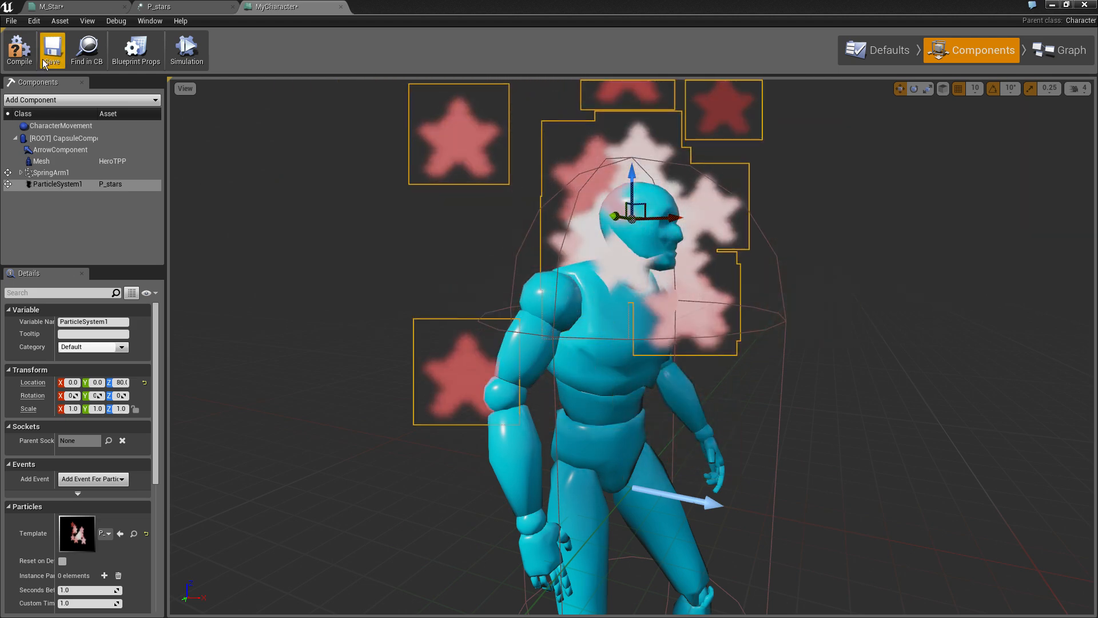
click(22, 56)
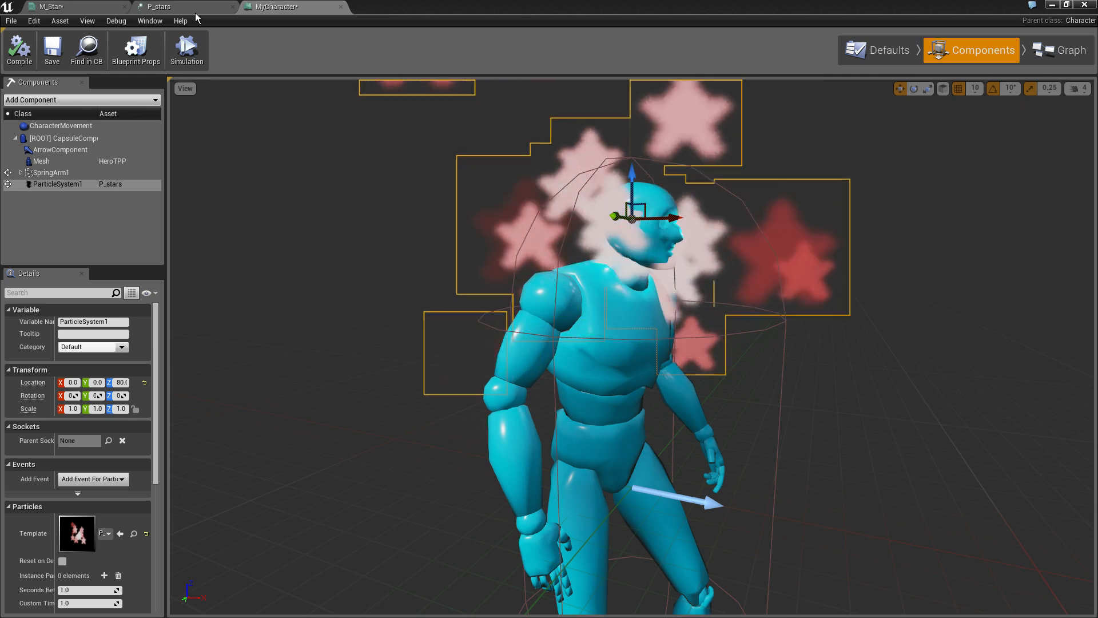
Step: Dock the P_stars, M_Star and MyCharacter editors beside the Example_Map level in the main editor window
click(189, 7)
drag(383, 12, 554, 102)
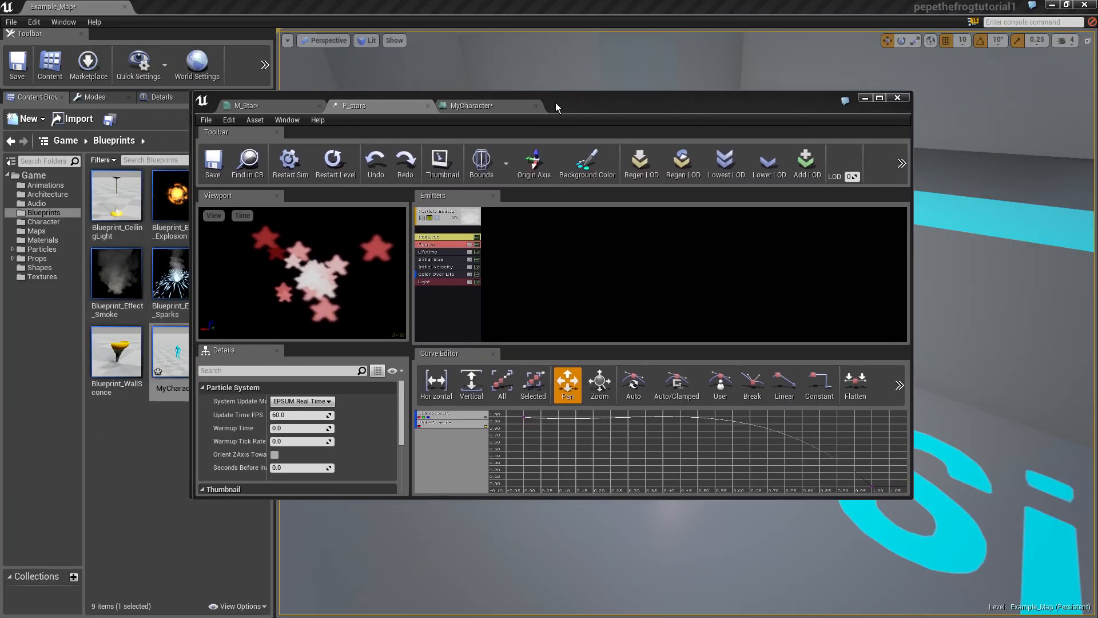
drag(407, 111, 189, 8)
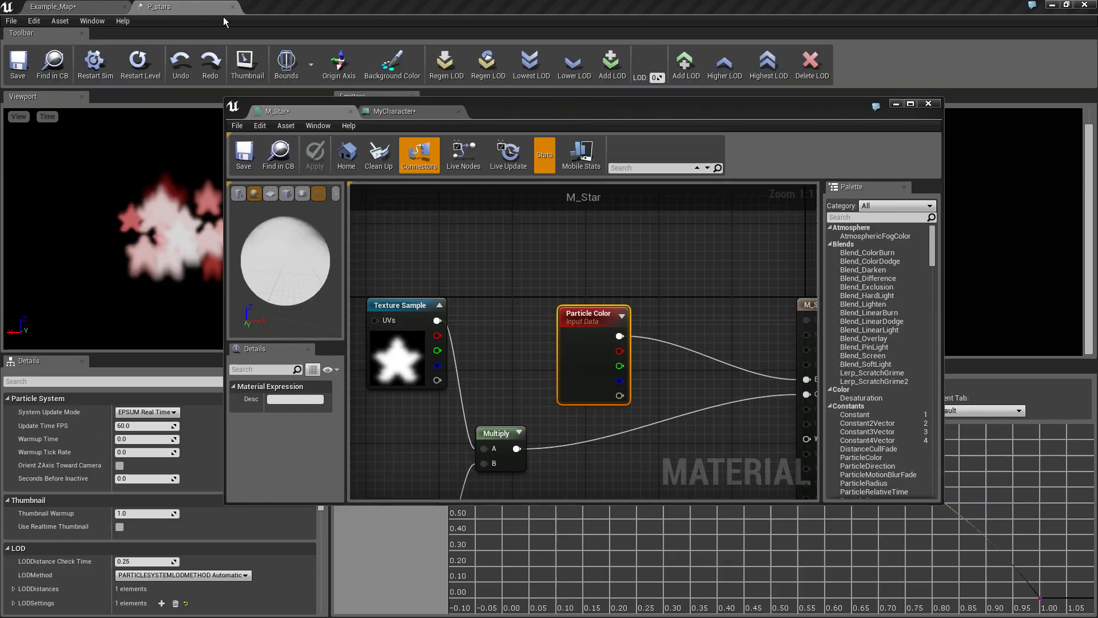
click(66, 6)
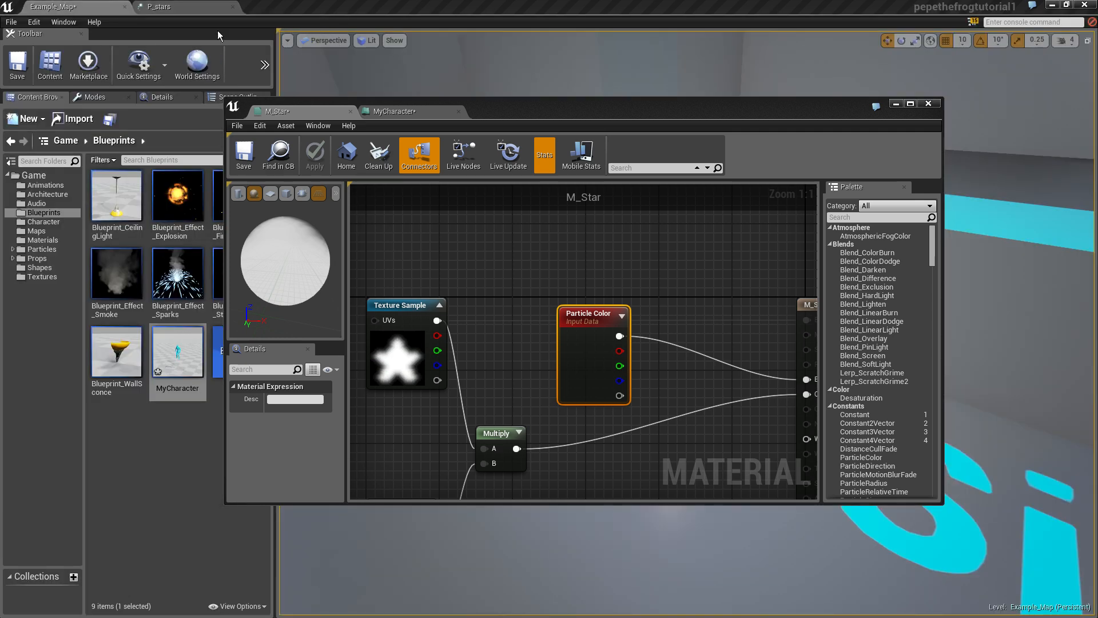
drag(293, 109, 269, 8)
drag(286, 110, 328, 20)
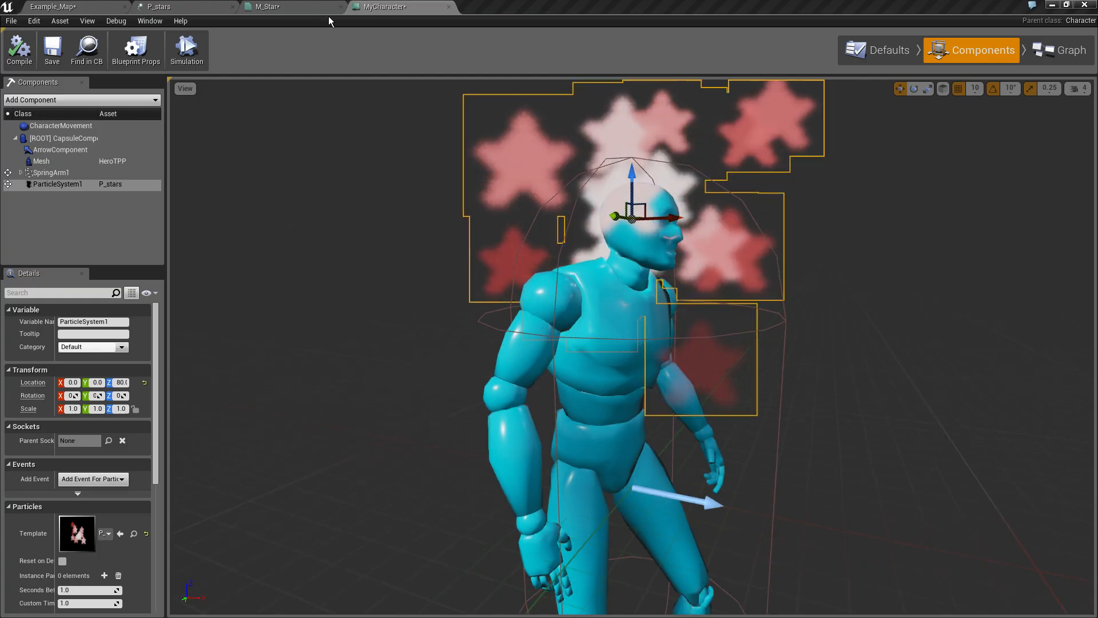
Step: Return to the MyCharacter blueprint after a glance at the level, and save it
click(66, 8)
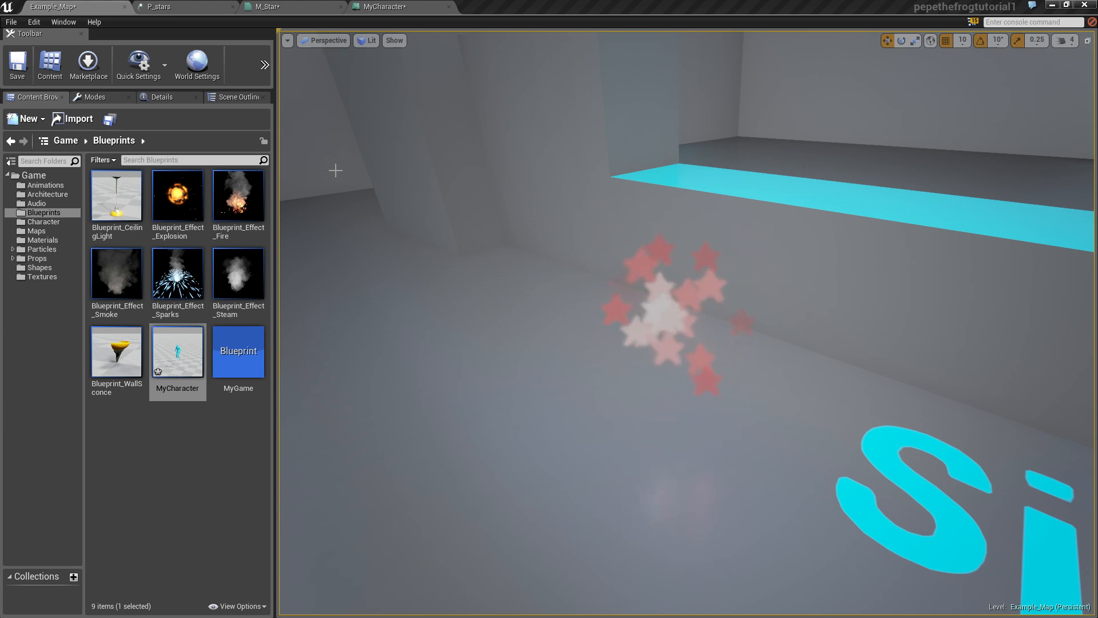
right_drag(361, 199, 509, 166)
click(261, 7)
click(374, 6)
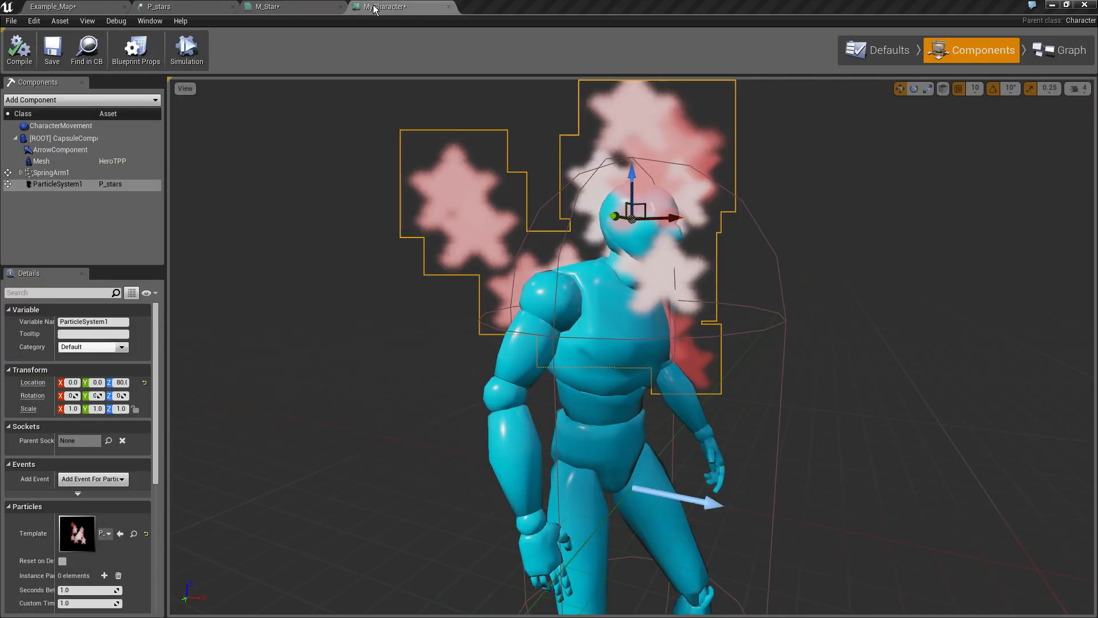
click(54, 60)
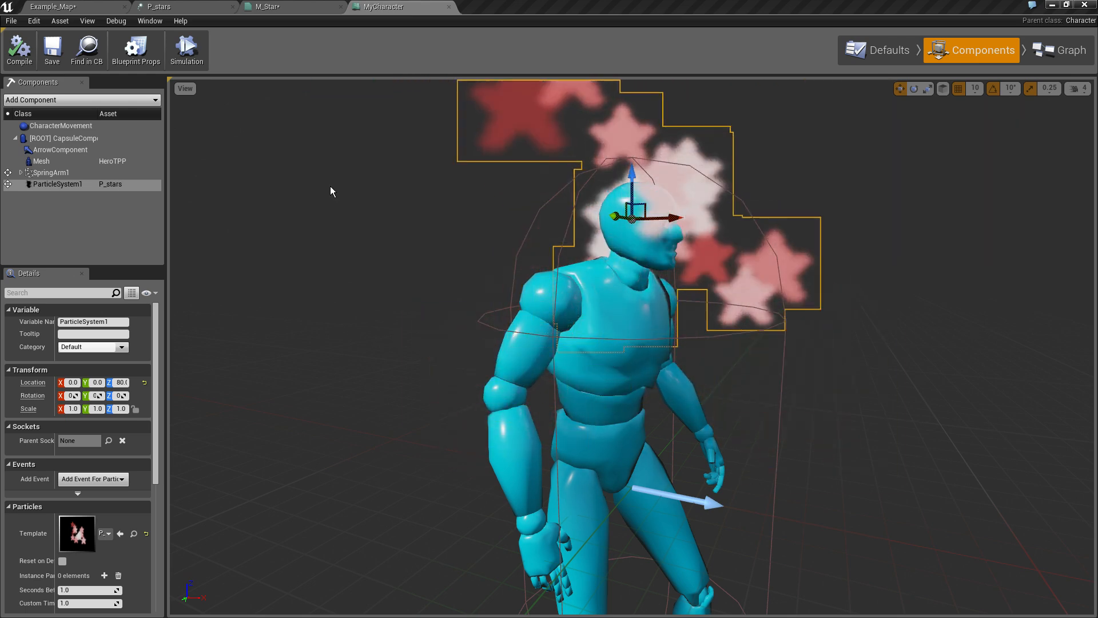
Step: Examine the placed star particle emitter in the Example_Map level, selecting it and toggling Game View on and off
click(207, 6)
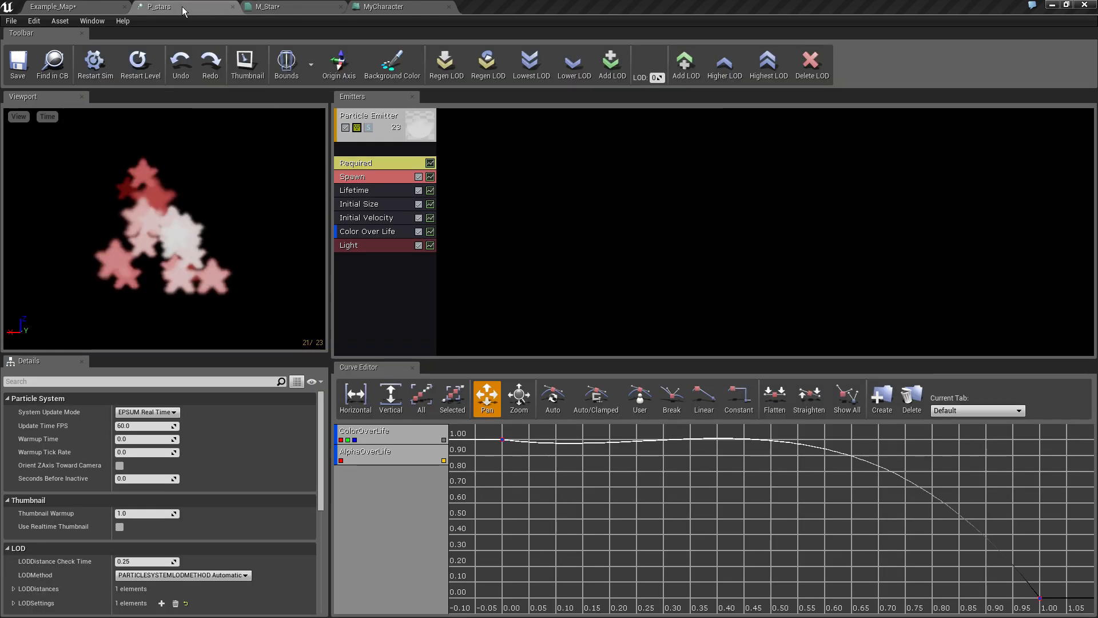
click(98, 7)
mouse_move(820, 468)
right_down()
mouse_move(783, 462)
mouse_move(792, 486)
mouse_move(820, 469)
right_up()
key(w)
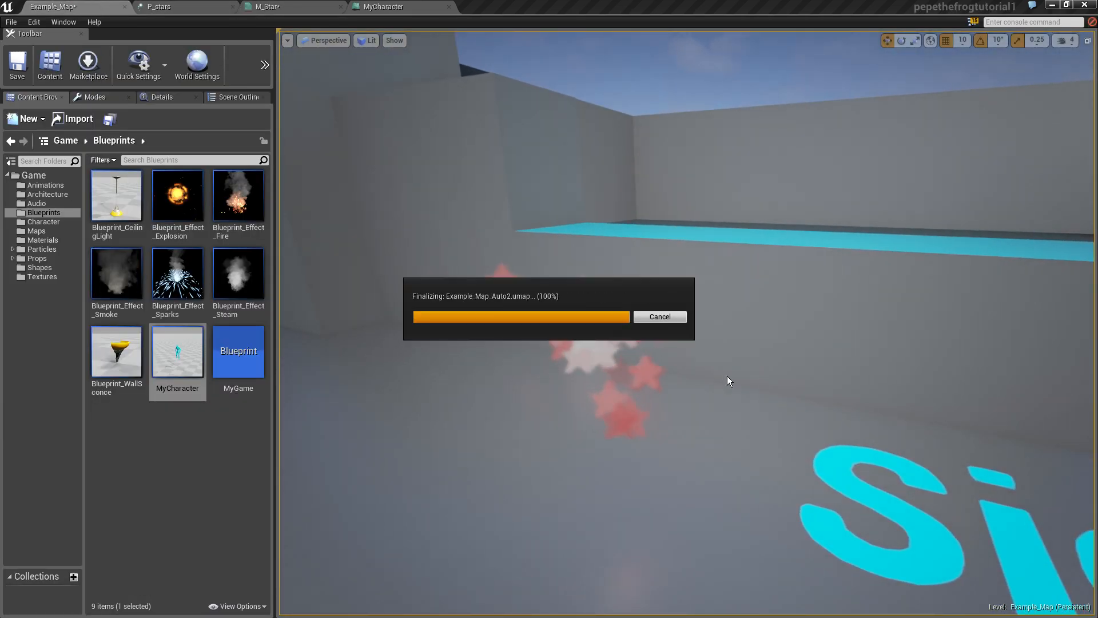
click(593, 343)
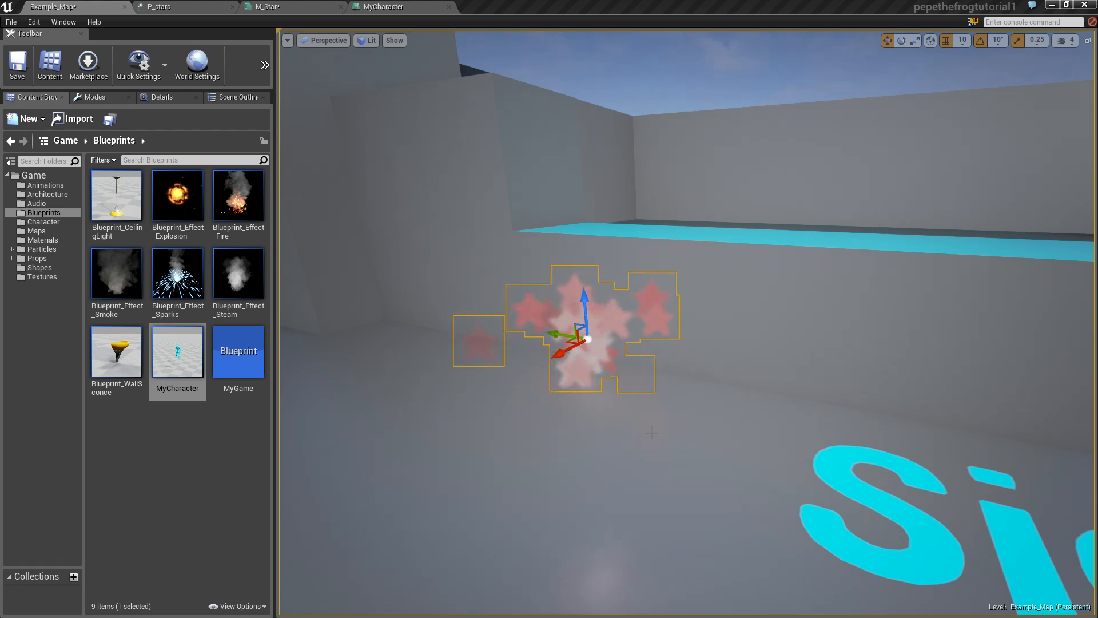
key(g)
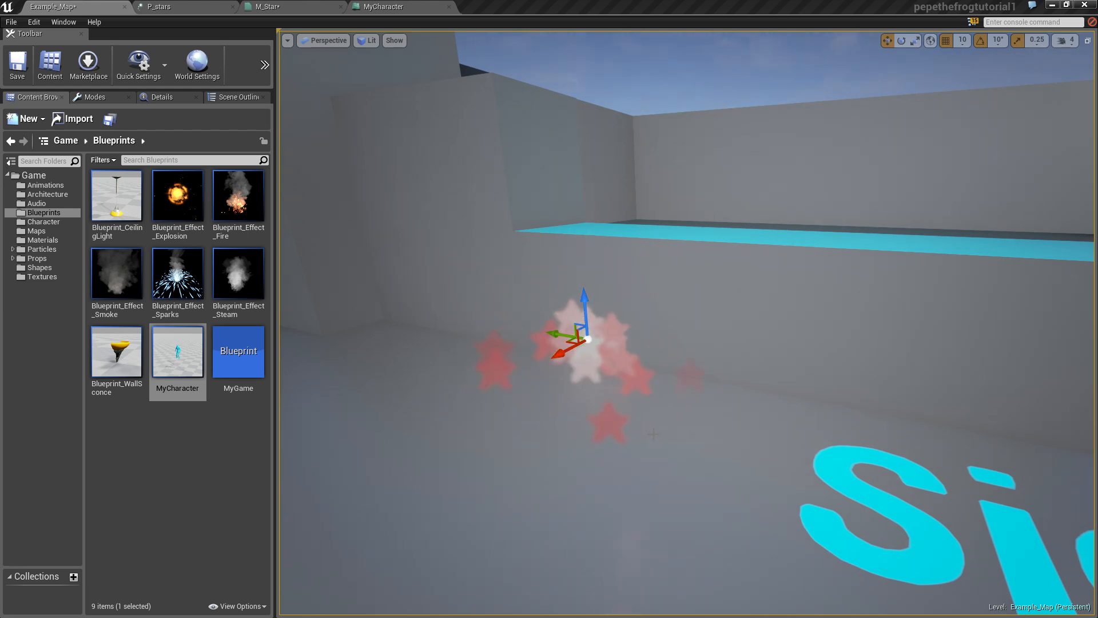
key(g)
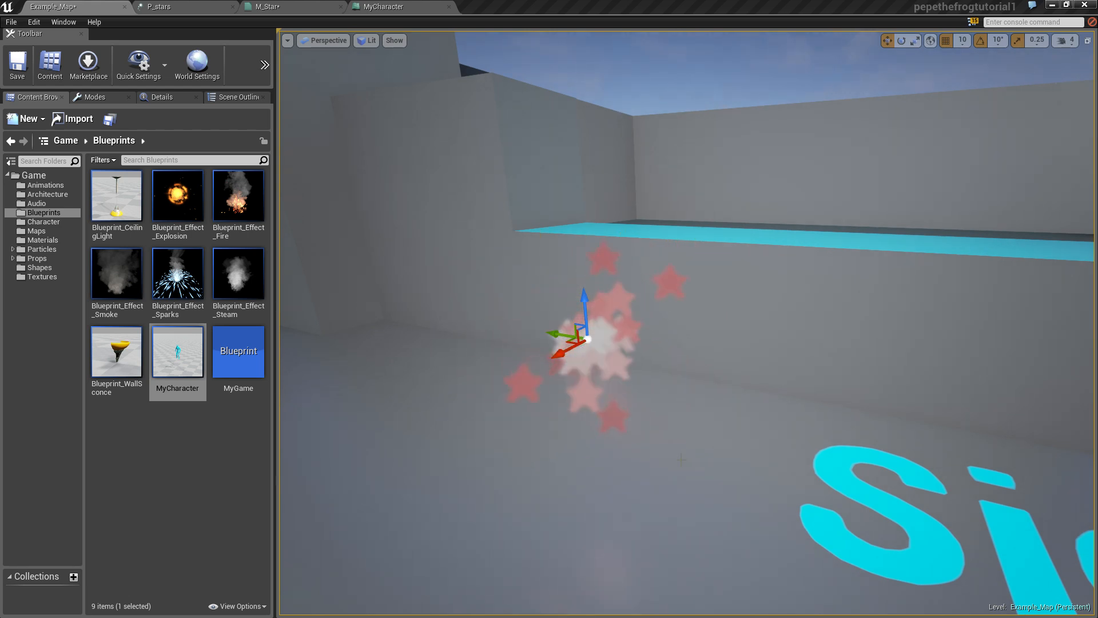
mouse_move(697, 443)
right_down()
mouse_move(772, 423)
mouse_move(679, 452)
right_up()
key(g)
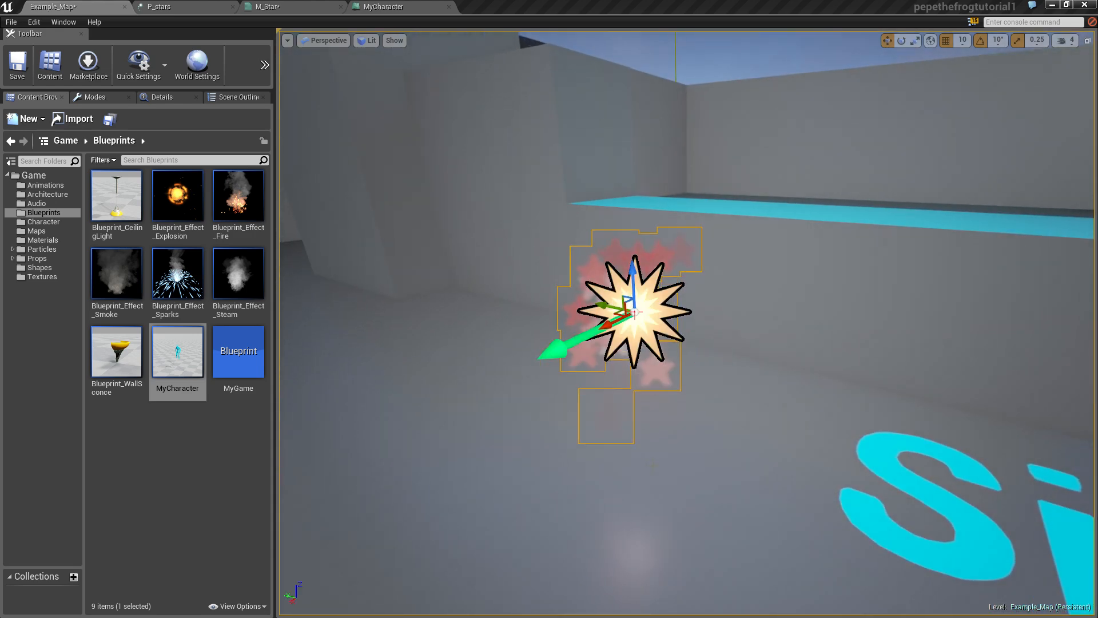
mouse_move(668, 517)
right_down()
mouse_move(801, 486)
mouse_move(672, 512)
right_up()
key(g)
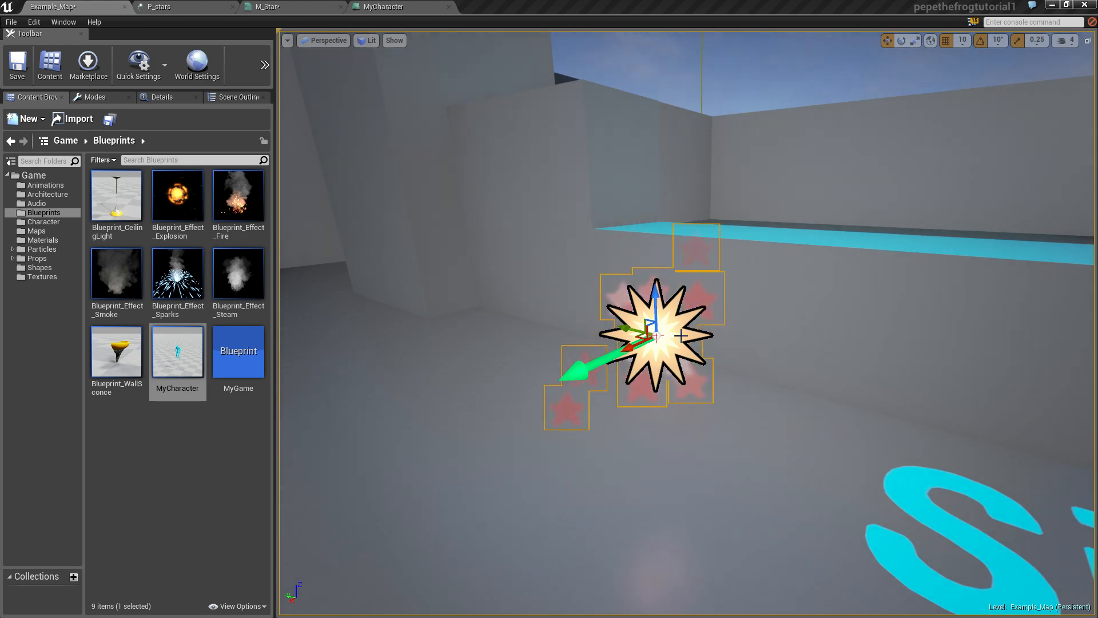
right_drag(680, 335, 845, 480)
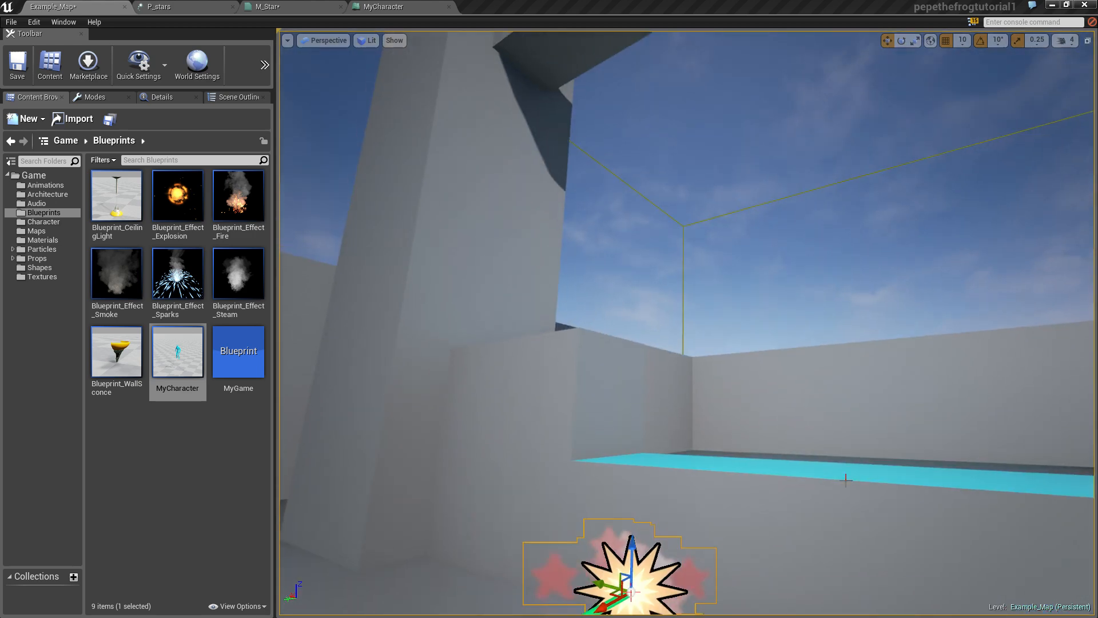
key(g)
right_drag(689, 261, 1086, 286)
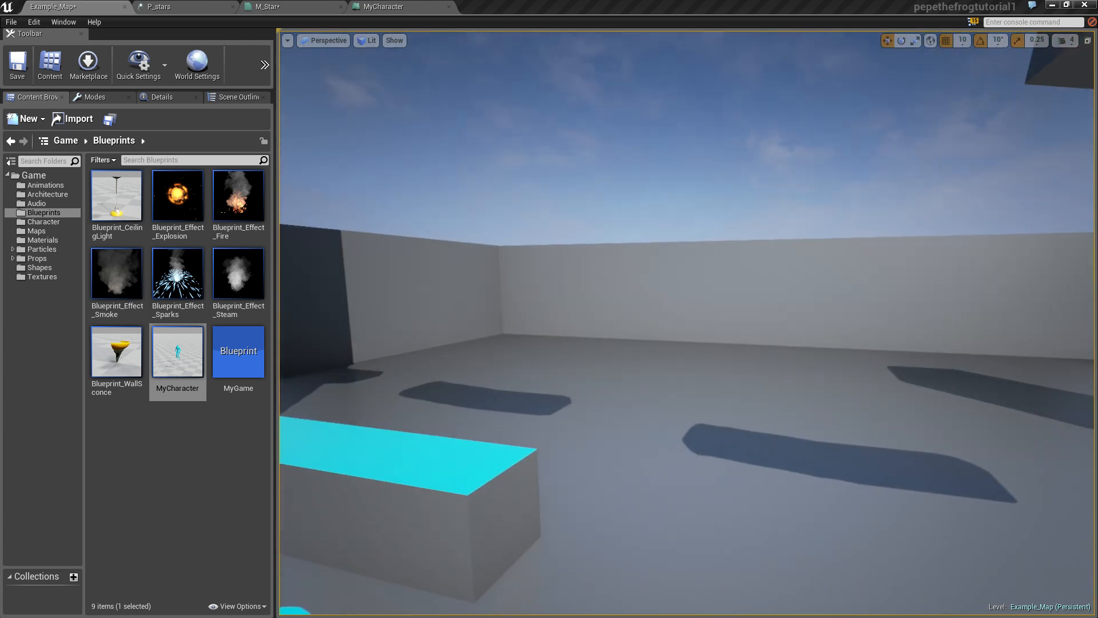
Step: Save the Example_Map level and play it in the viewport to test the character with the star particles
click(14, 72)
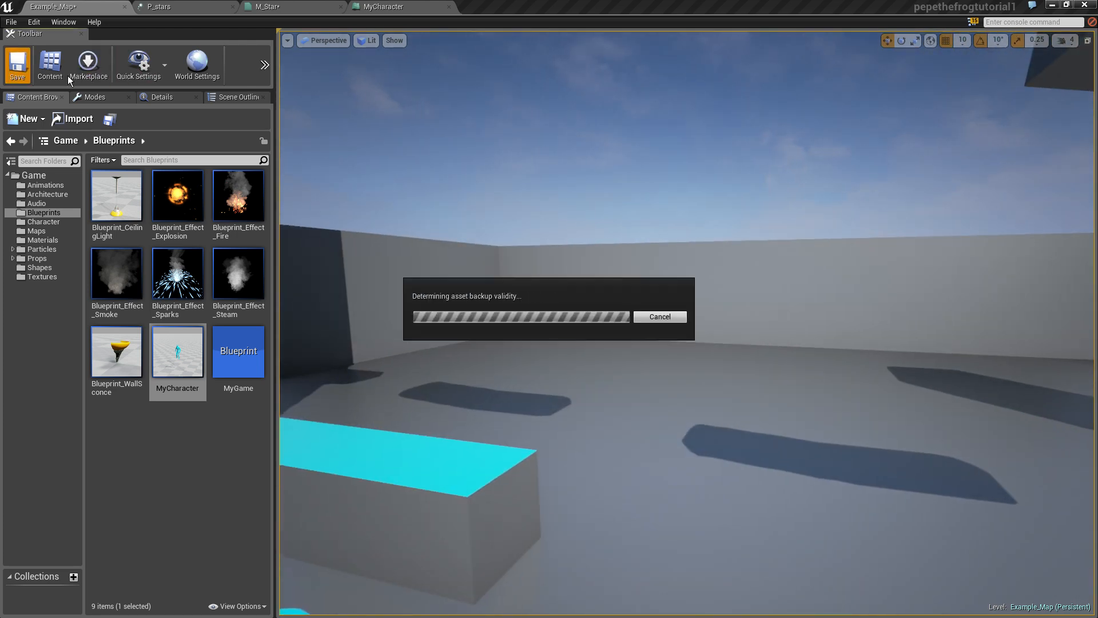
click(264, 64)
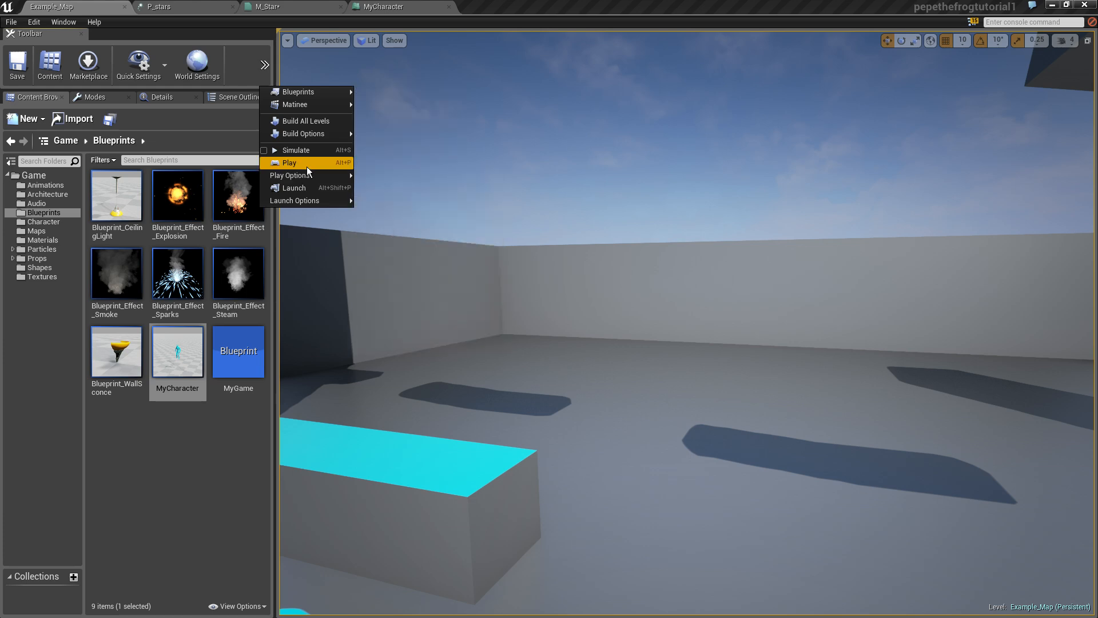
click(307, 166)
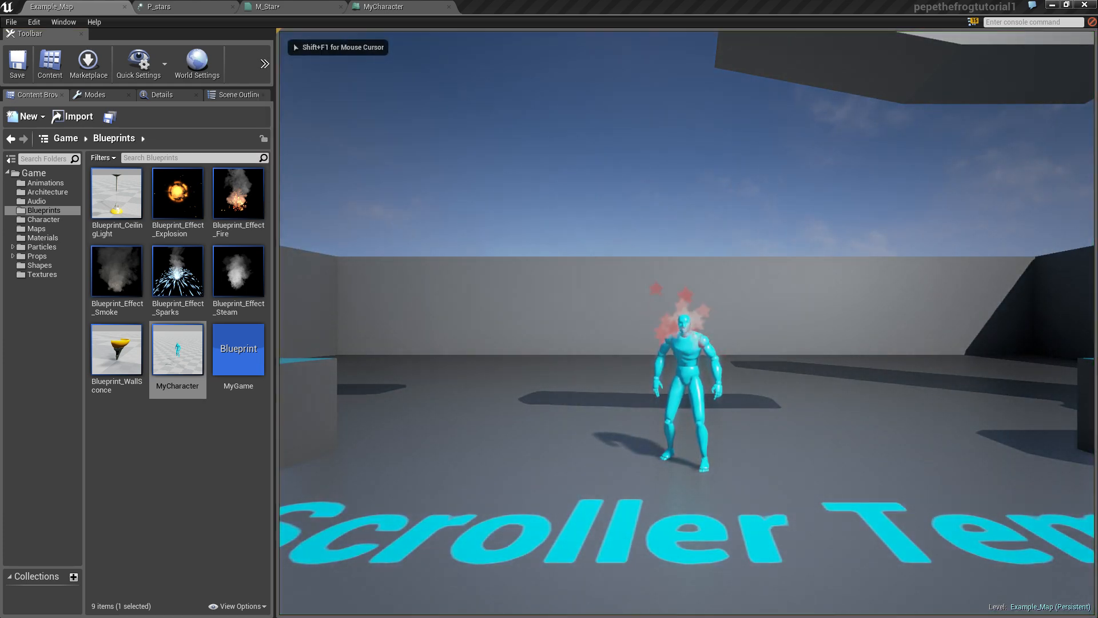
Step: Run and jump the character back and forth across the level's floor and platforms to examine the star trail from its head
key(a)
key(d)
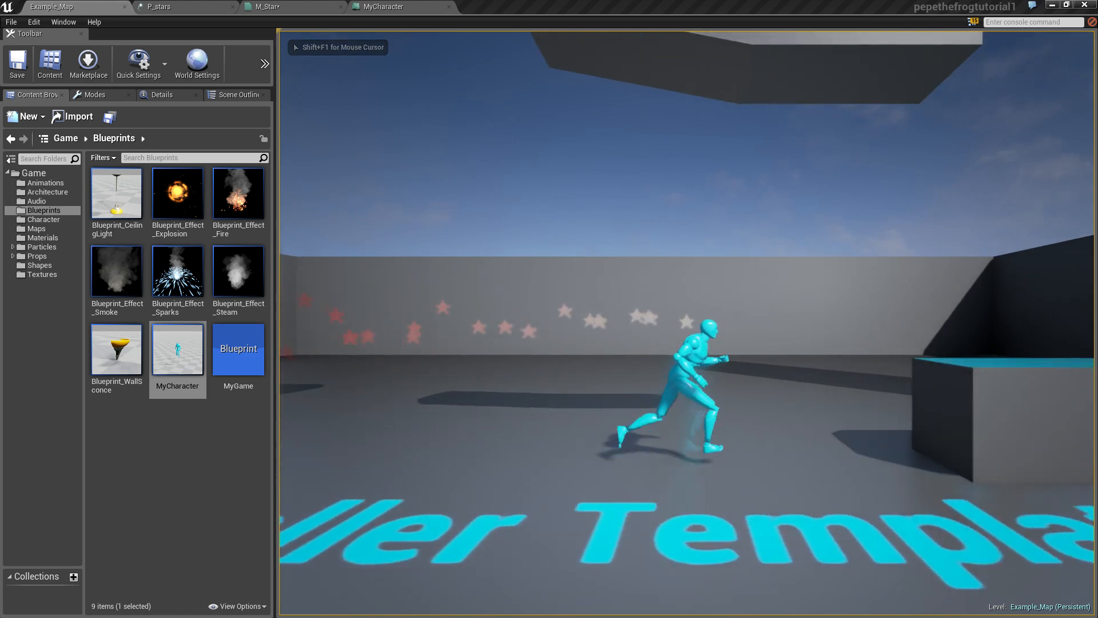
key(space)
key(space)
key(a)
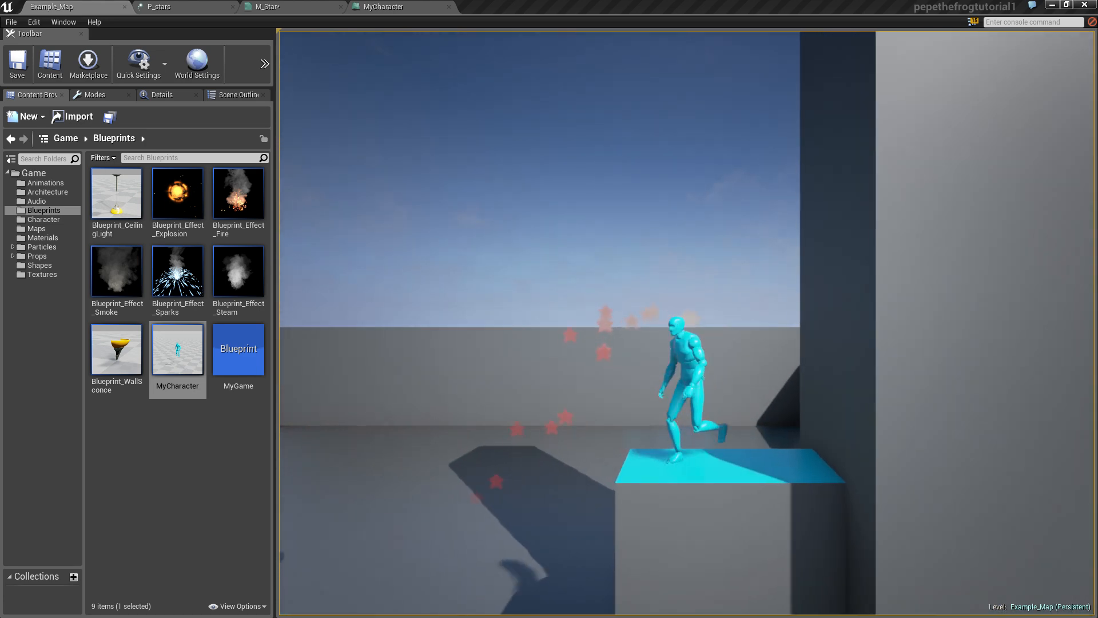
key(space)
key(d)
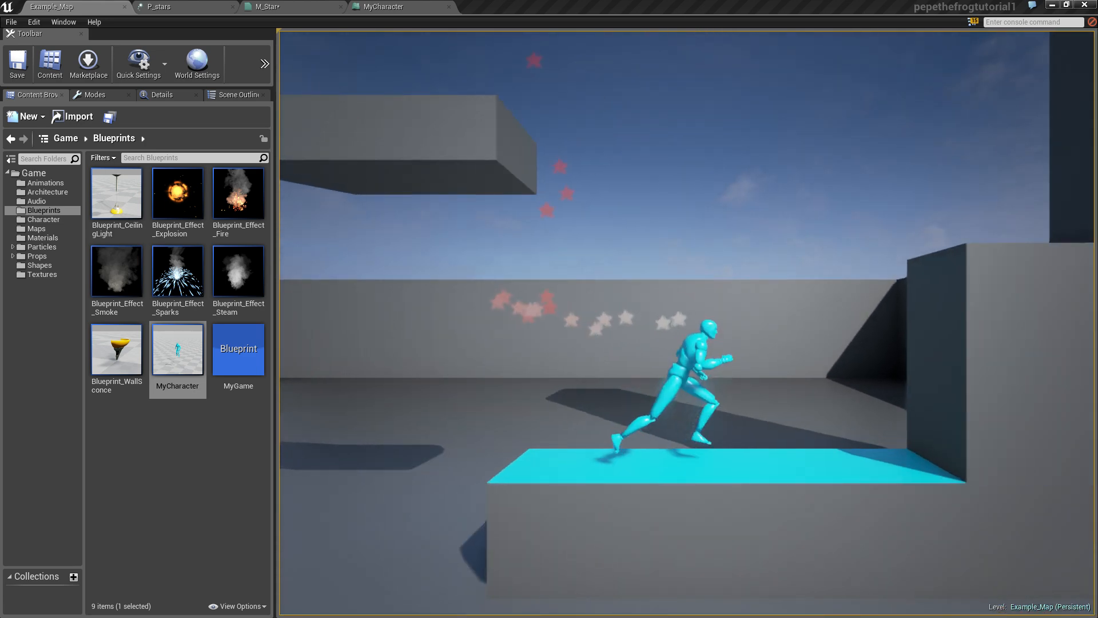
key(space)
key(a)
key(space)
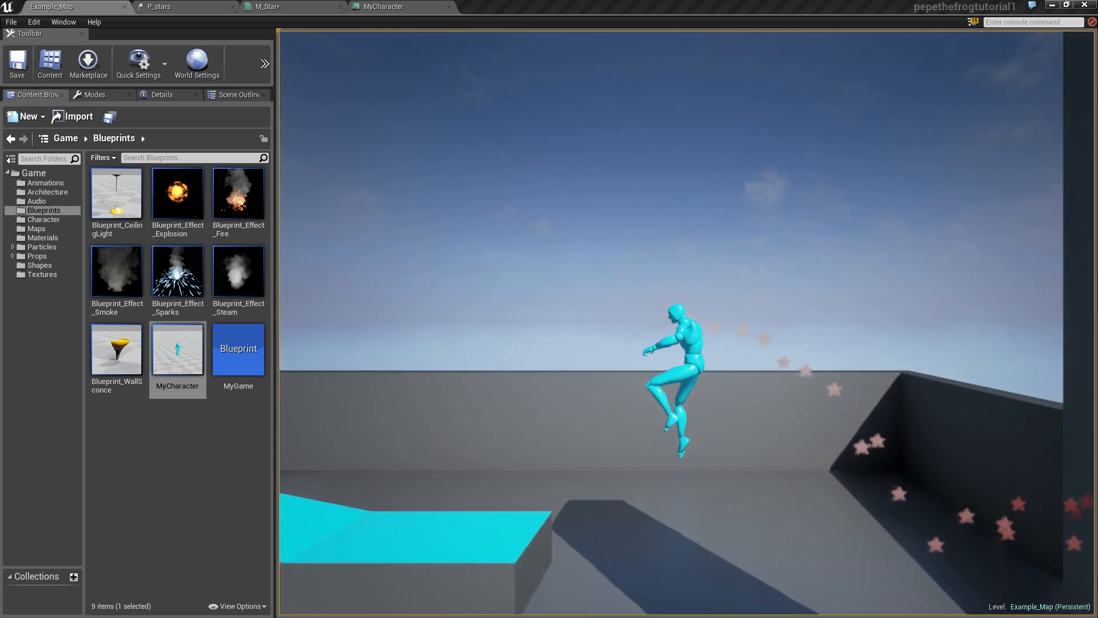
key(space)
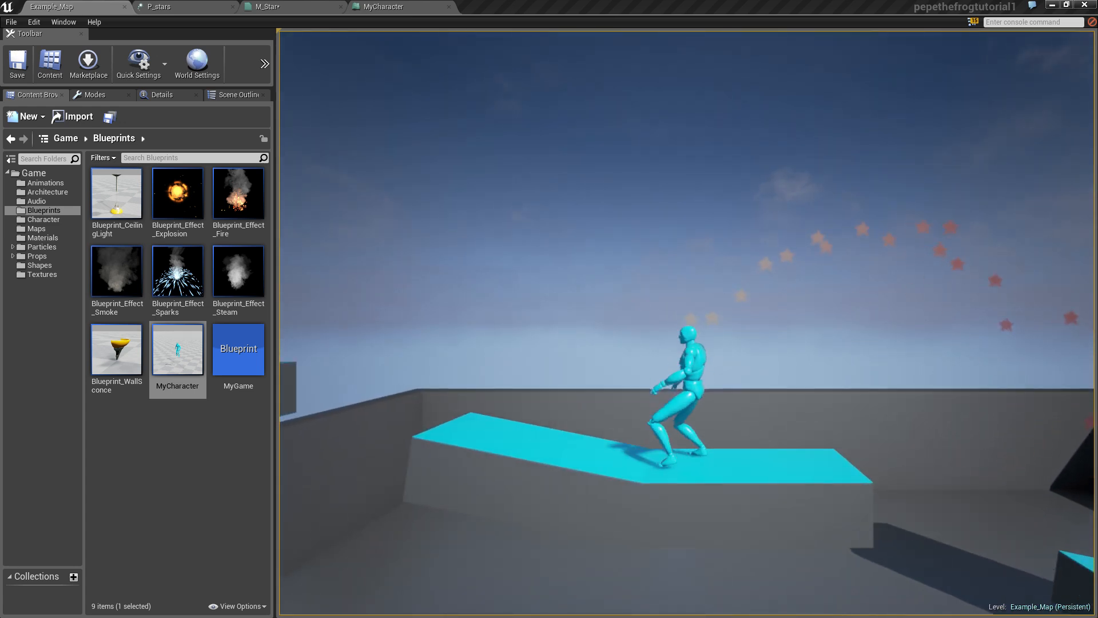
key(space)
key(d)
key(space)
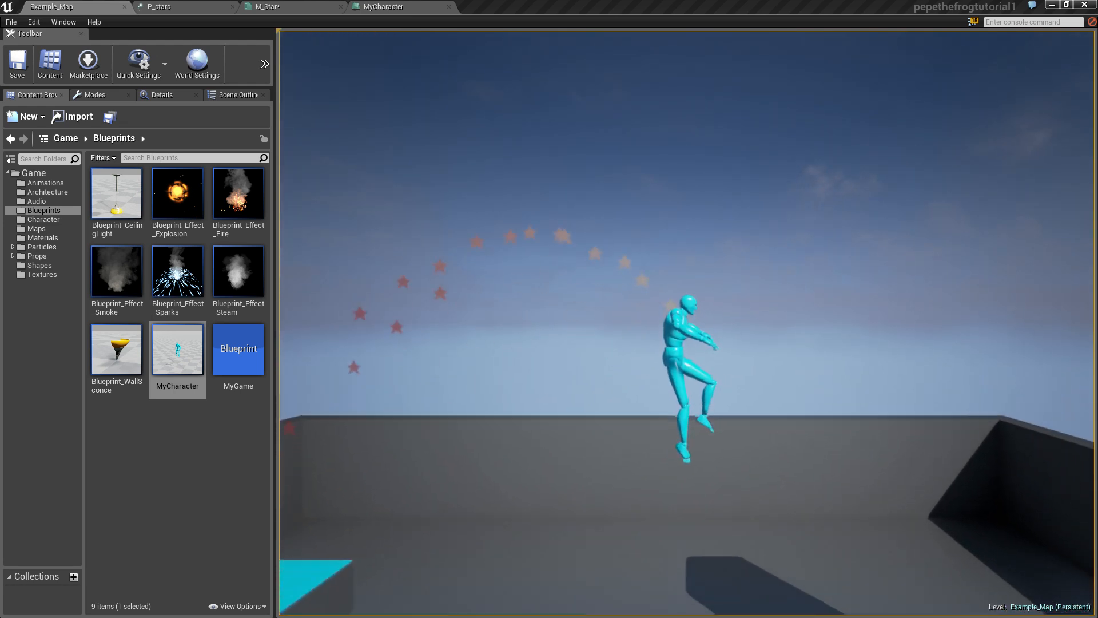
key(a)
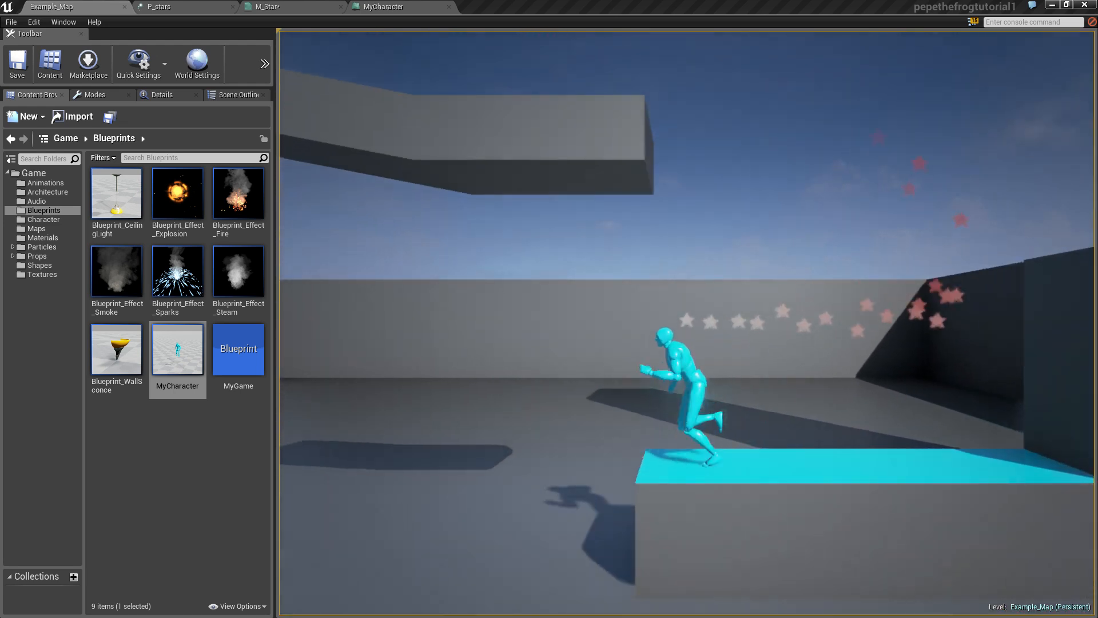
key(space)
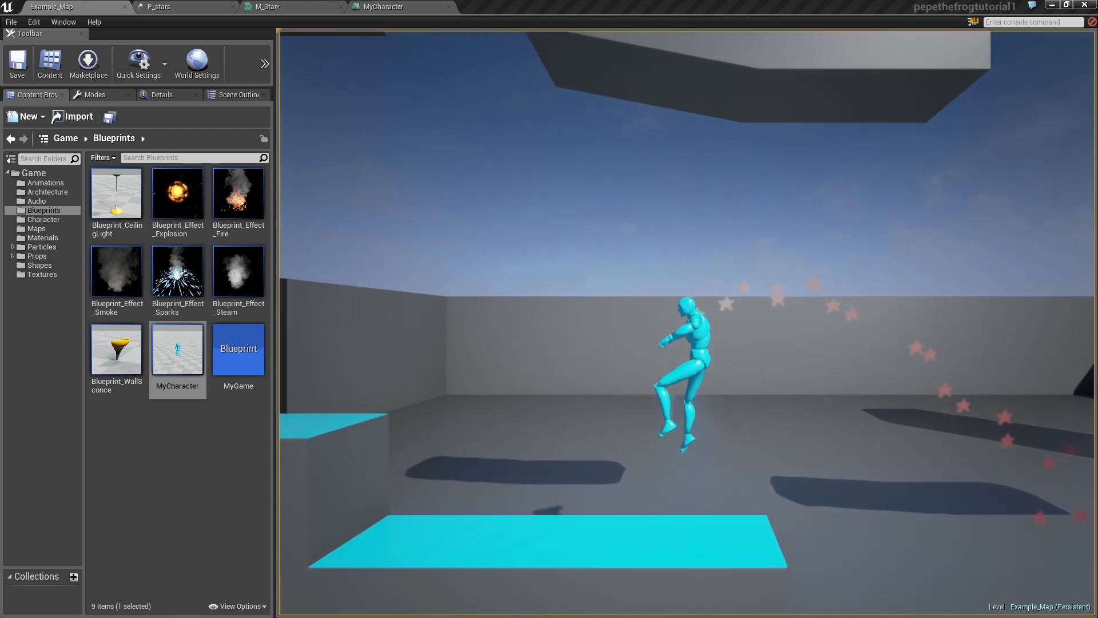
key(space)
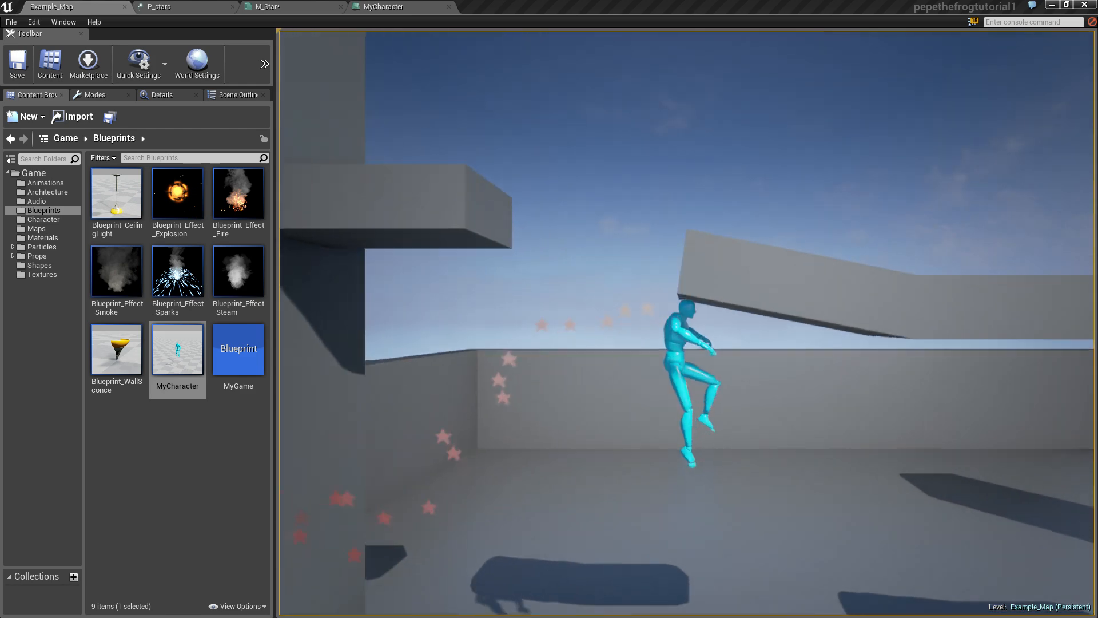
key(a)
key(d)
key(a)
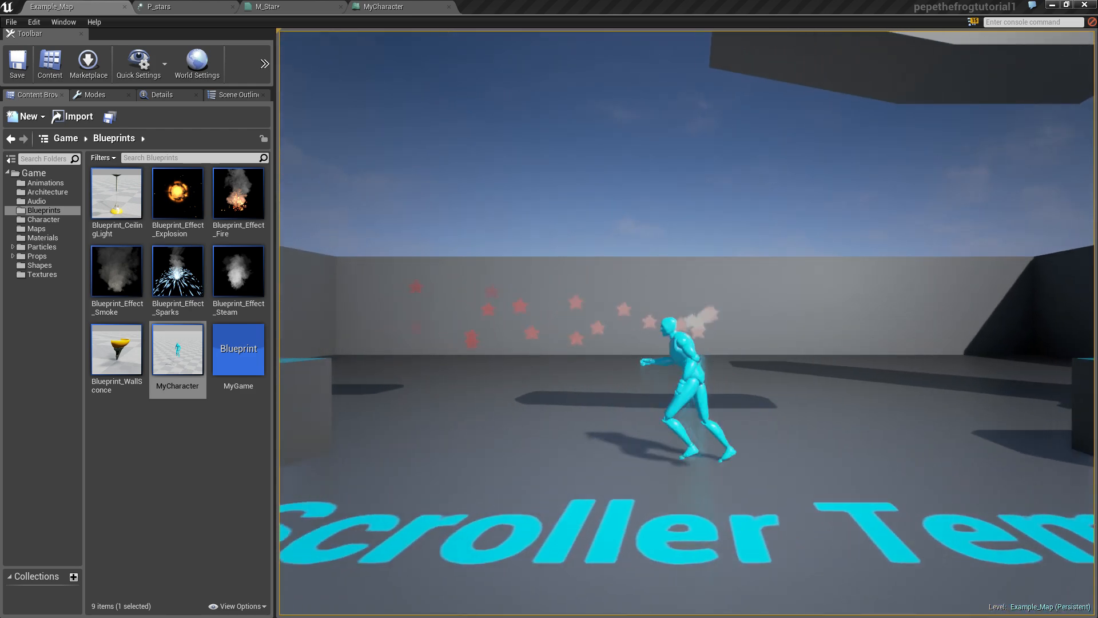
key(d)
key(a)
key(space)
key(d)
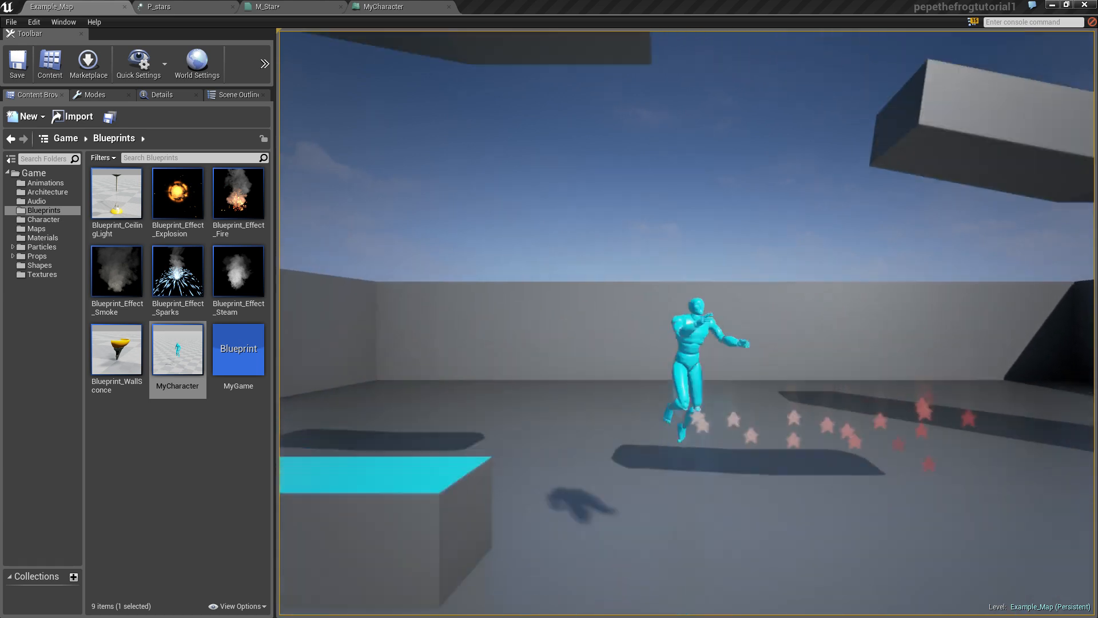
key(a)
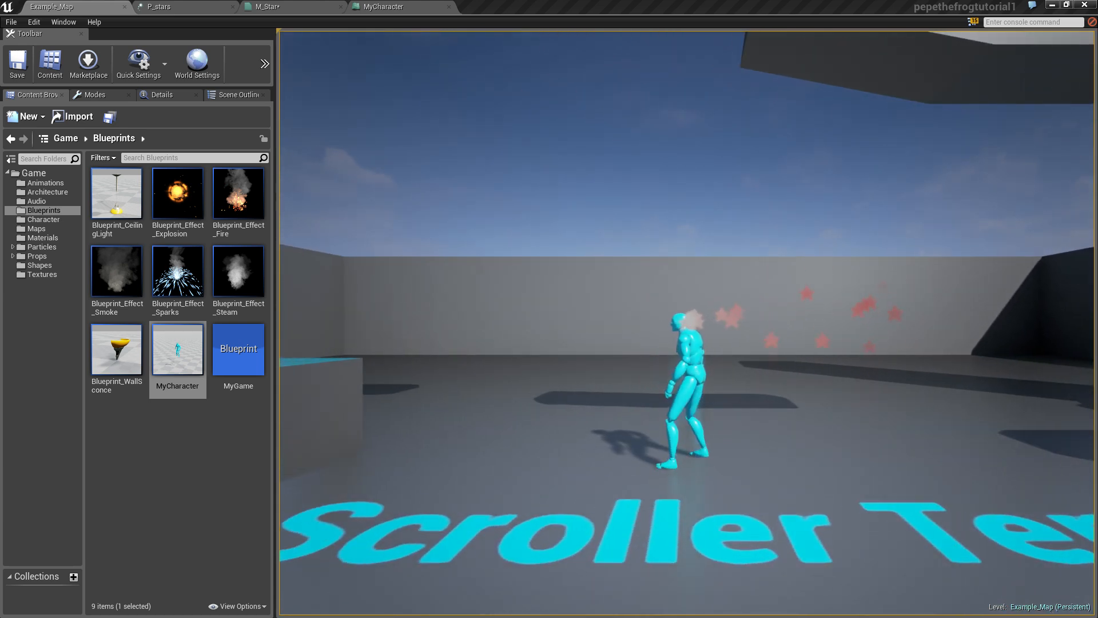
key(a)
key(d)
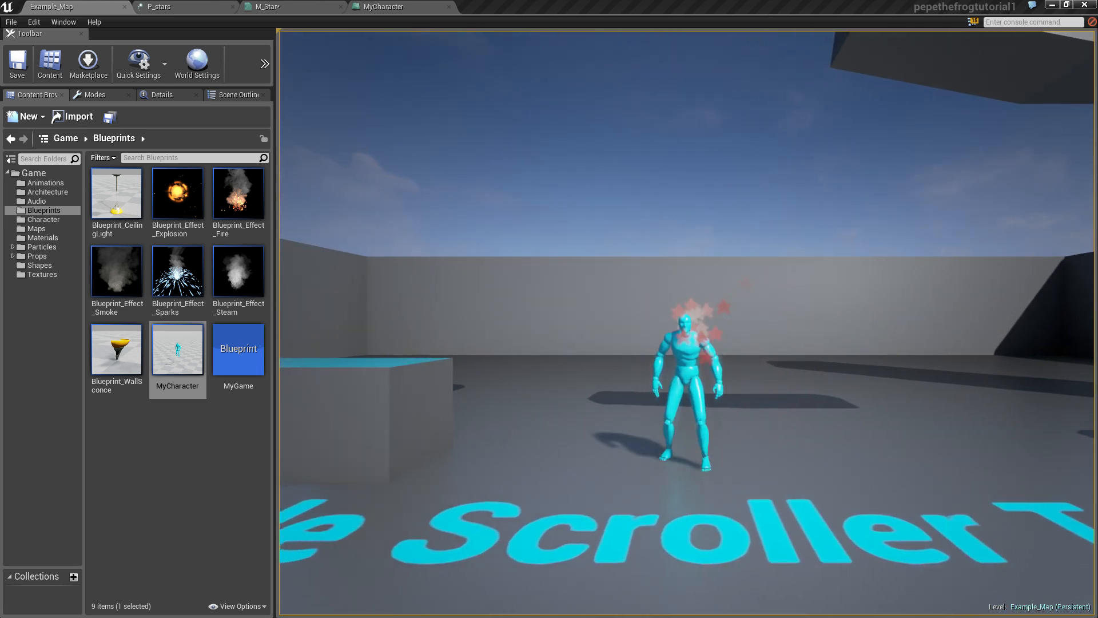